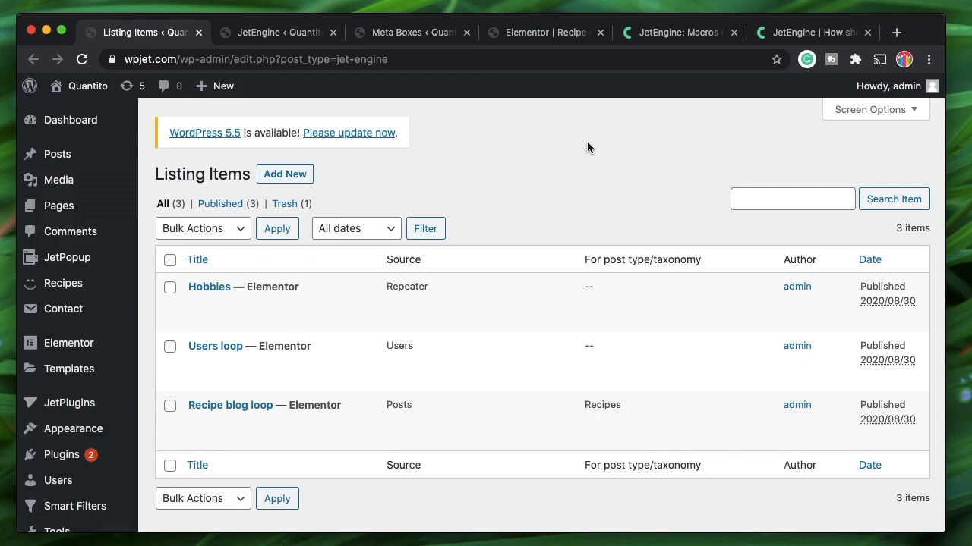
Review the JetEngine settings and the Meta Boxes list, checking the 'recipes' Show On entry, then return to Listing Items
scroll(587, 148, down, 2)
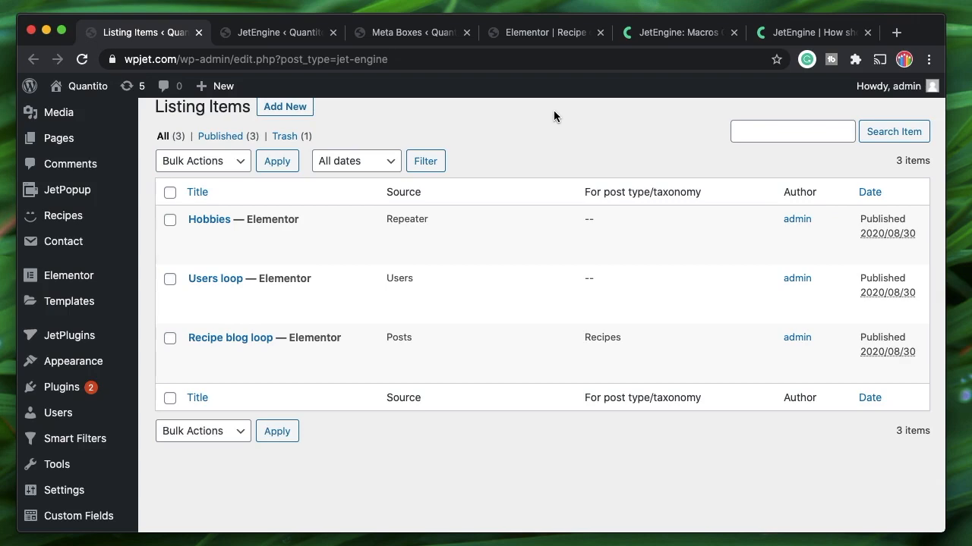
scroll(553, 110, up, 2)
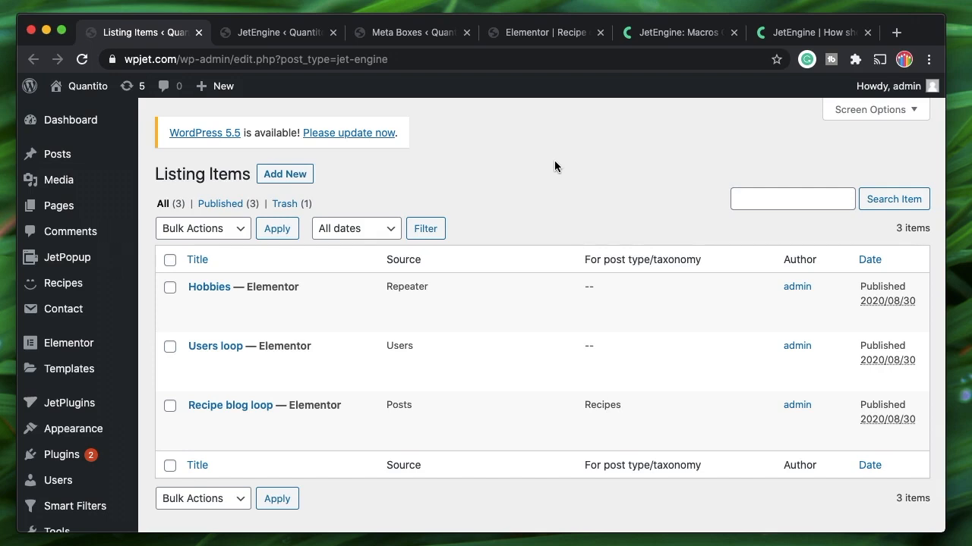
click(255, 34)
scroll(213, 349, up, 1)
scroll(213, 348, down, 1)
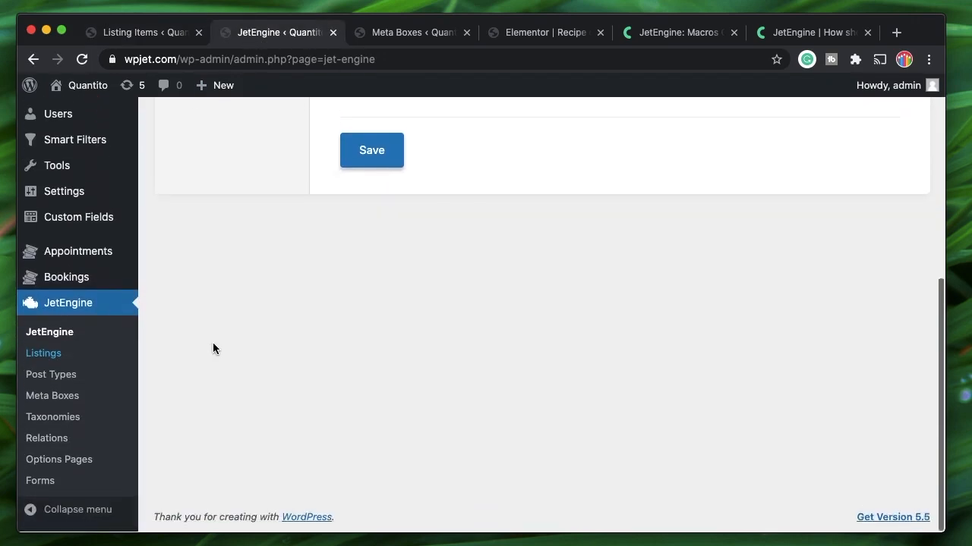
click(46, 375)
click(391, 38)
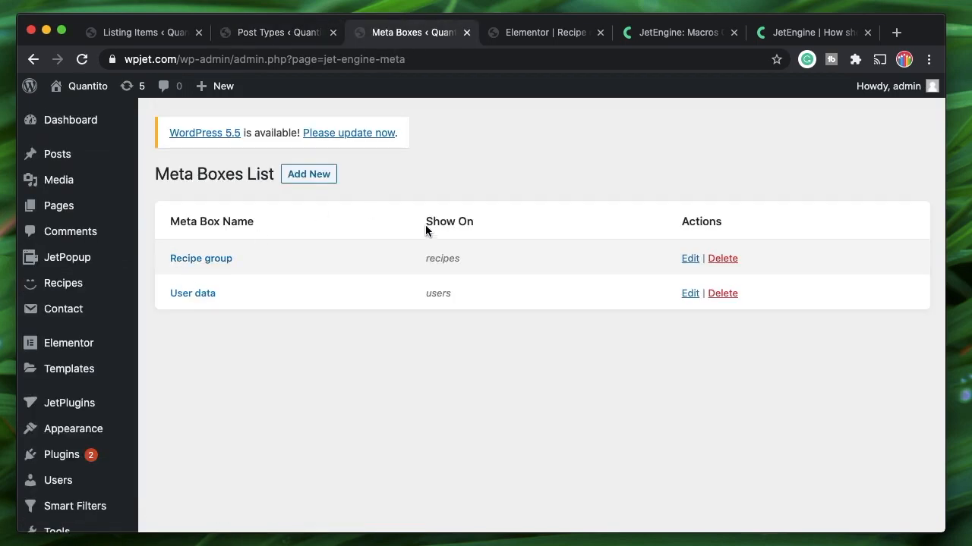
double_click(450, 258)
double_click(439, 260)
click(125, 38)
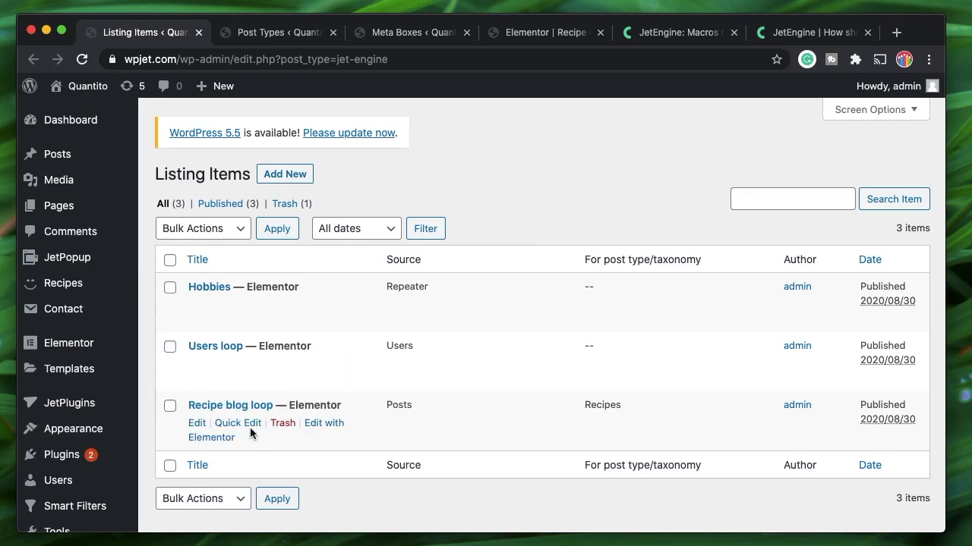
Set the Recipe blog loop listing item clickable via Permalink in Elementor and update it
click(223, 439)
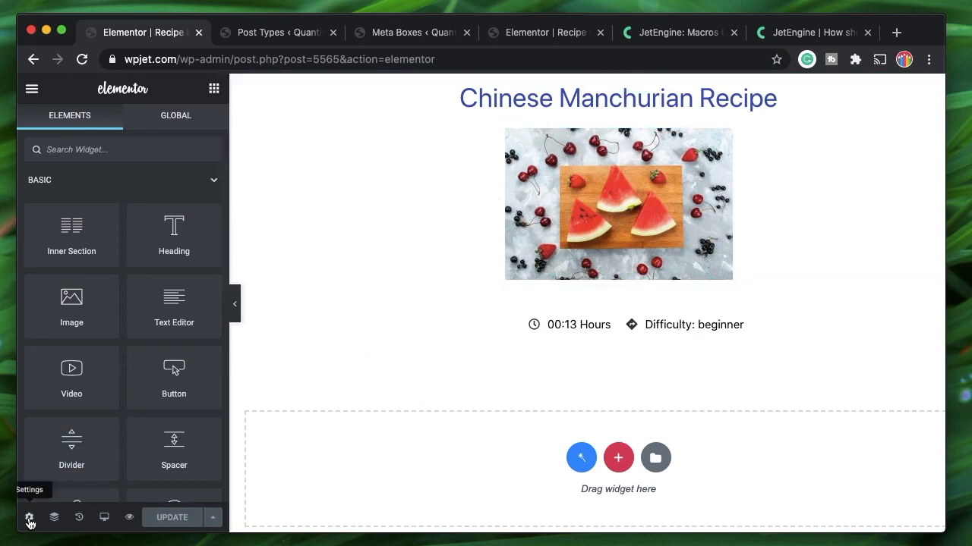
click(29, 519)
click(112, 266)
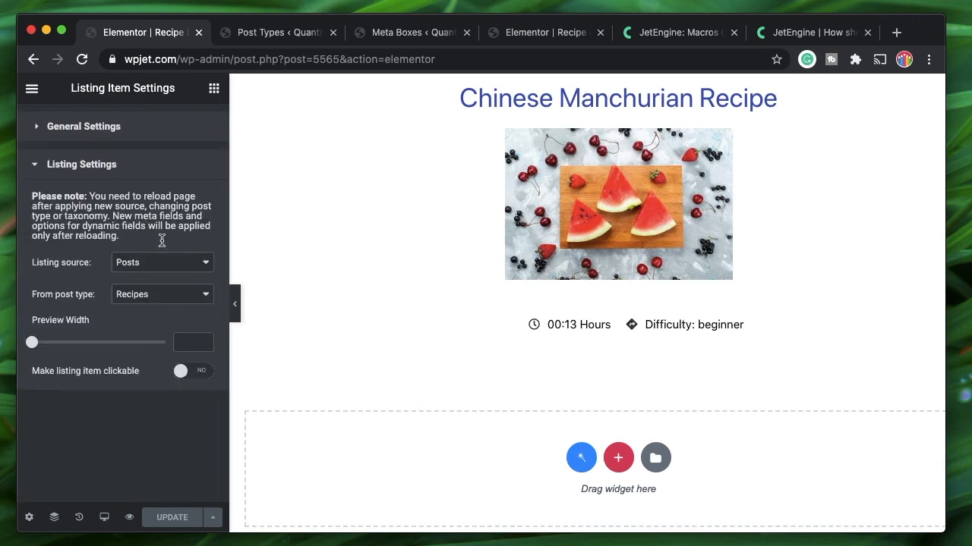
click(181, 375)
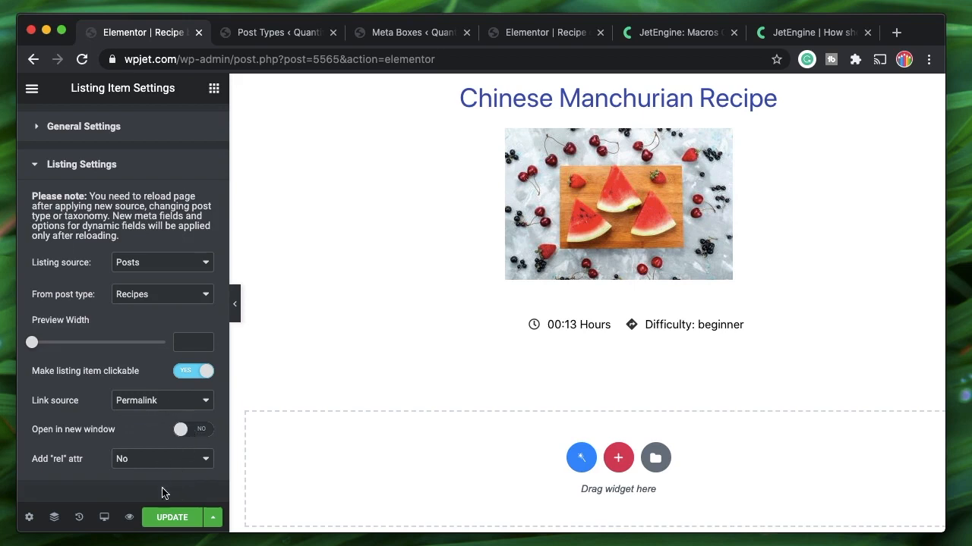
click(171, 517)
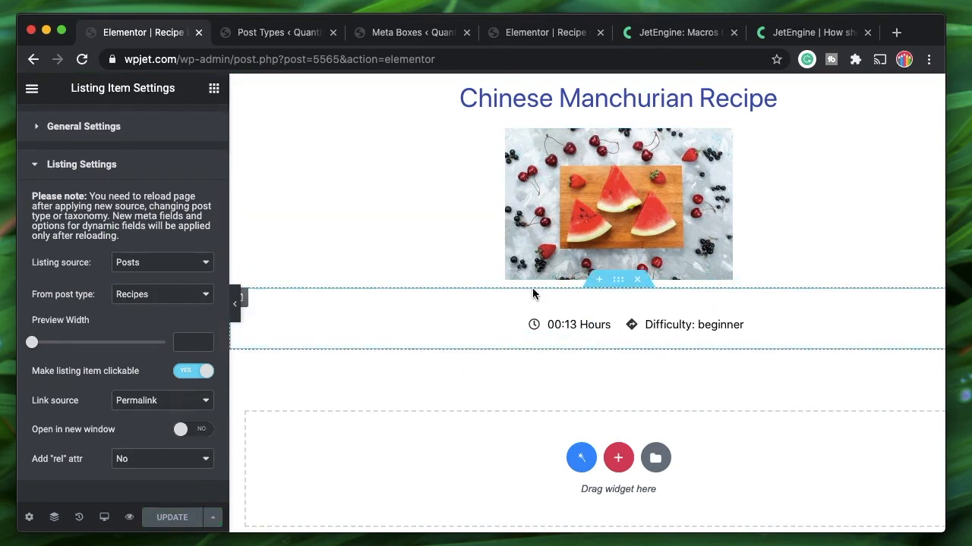
click(540, 32)
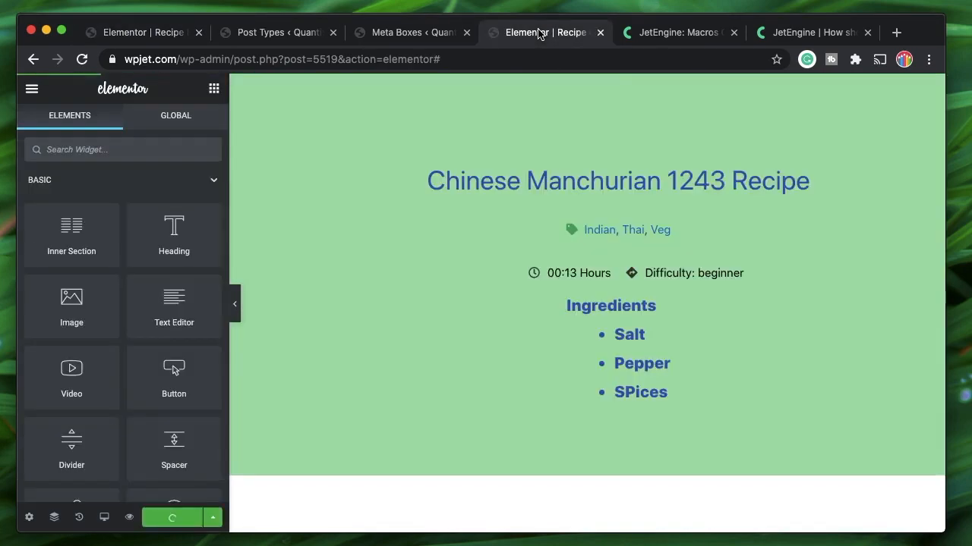
click(896, 33)
text(wpjet.com/)
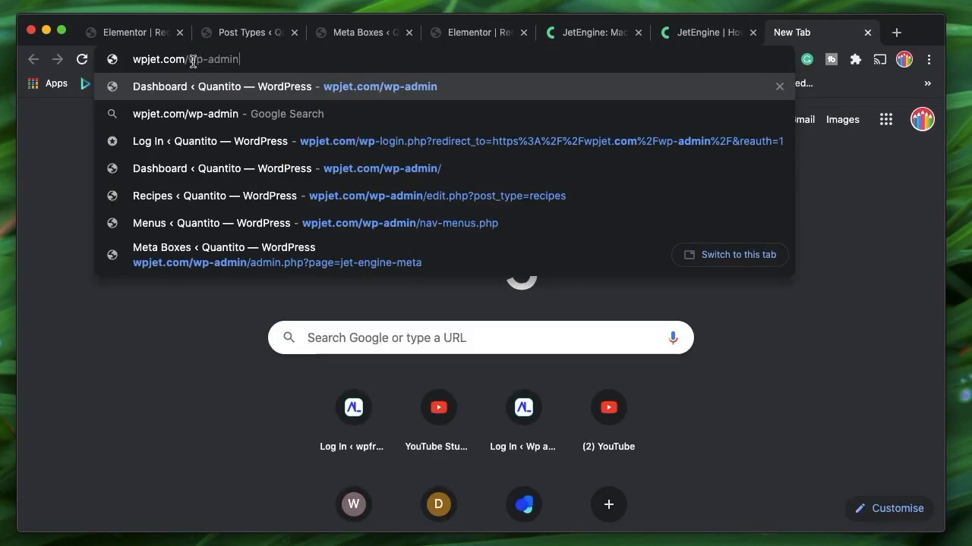
text(reci)
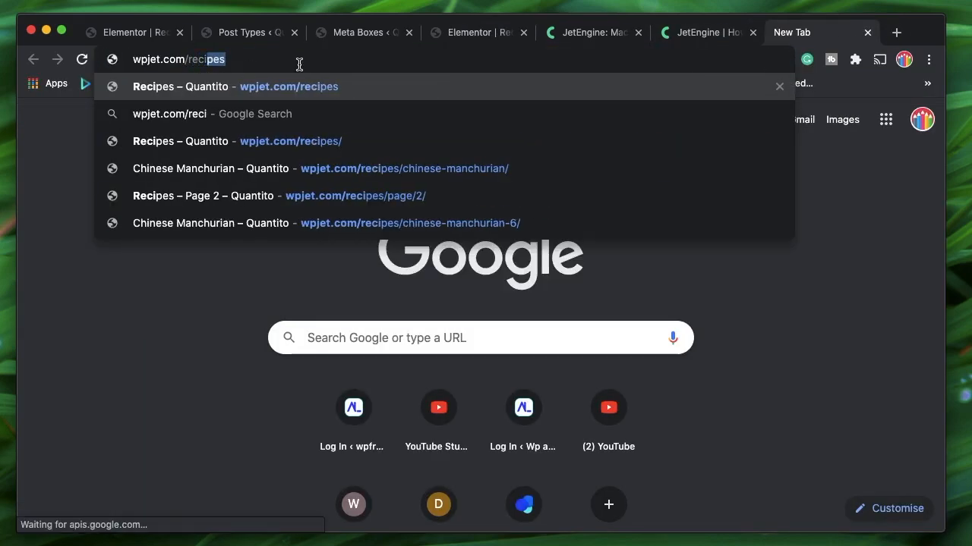
key(Return)
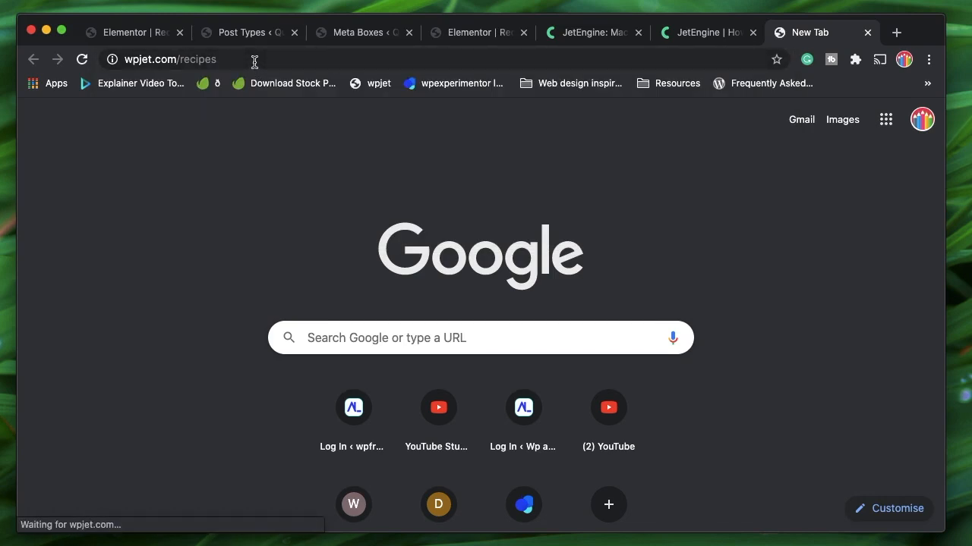
click(254, 59)
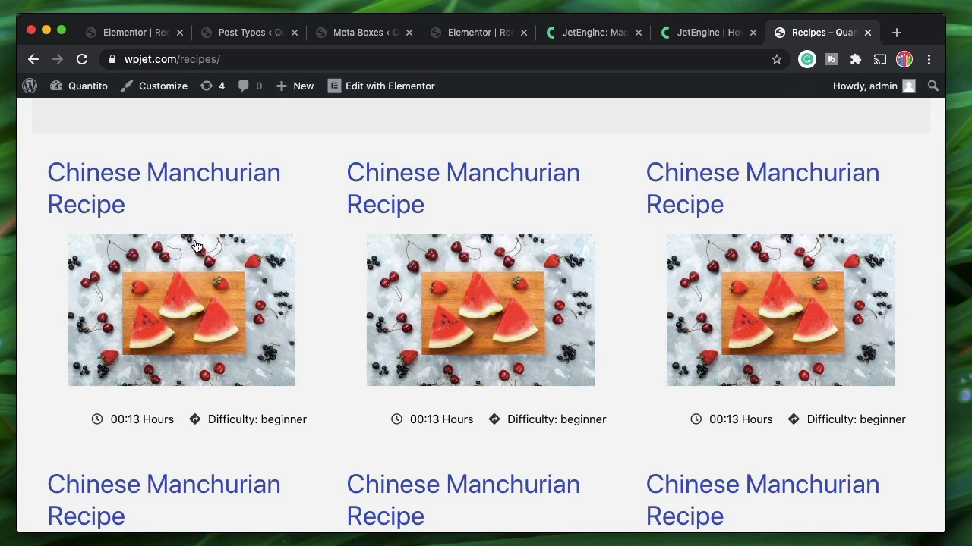
click(214, 209)
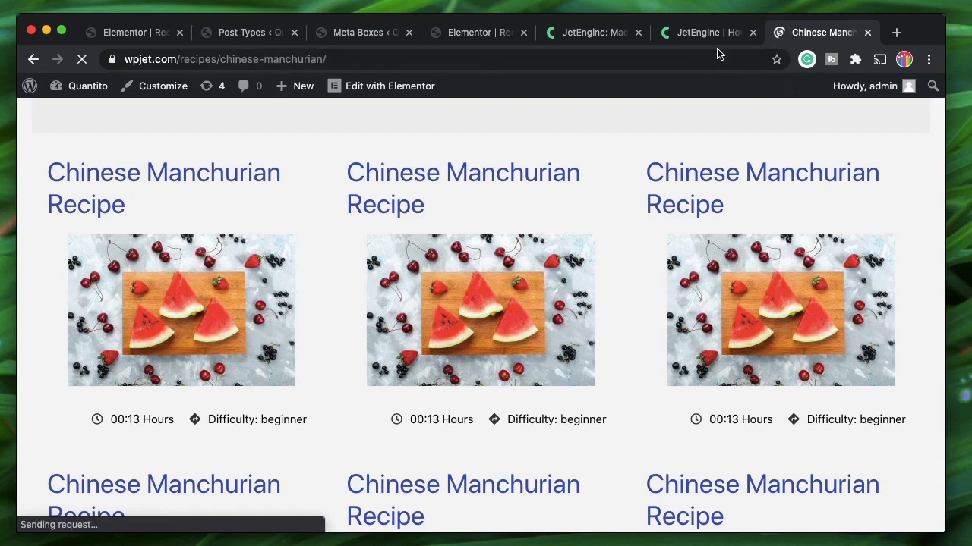
scroll(340, 329, down, 4)
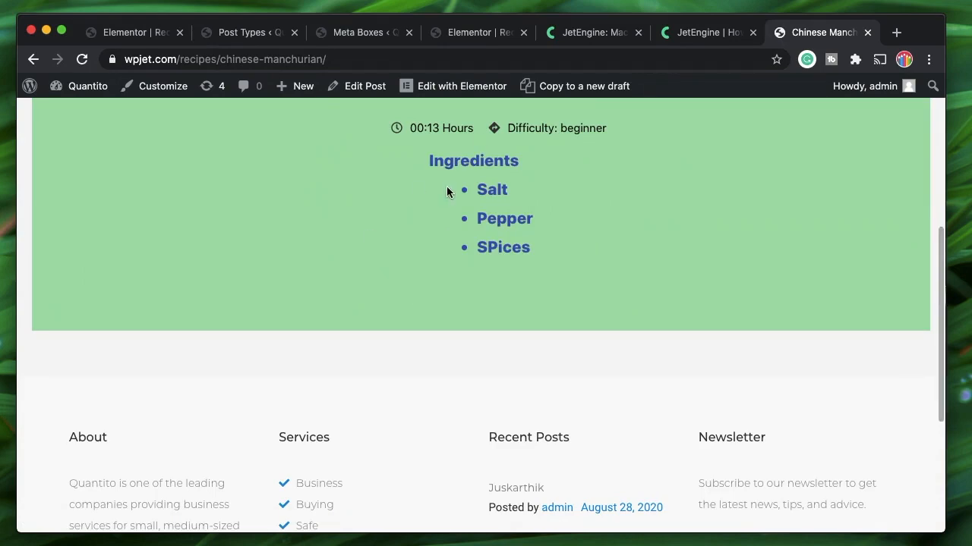
scroll(450, 254, up, 5)
scroll(392, 261, left, 3)
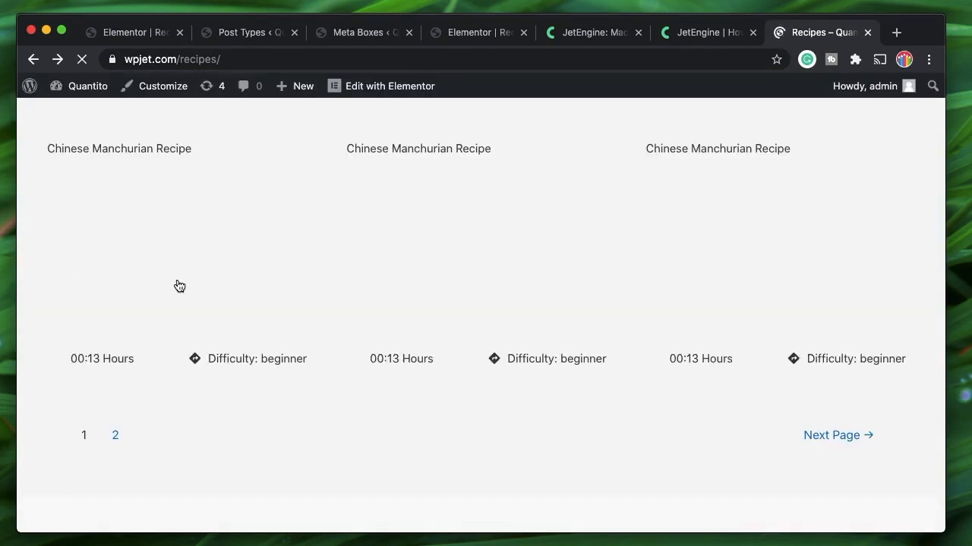
scroll(293, 288, left, 2)
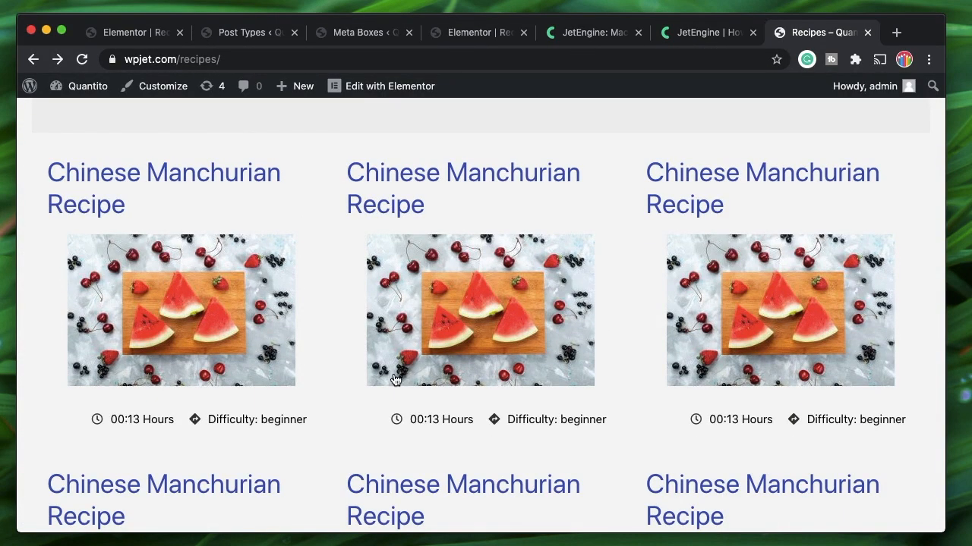
click(868, 35)
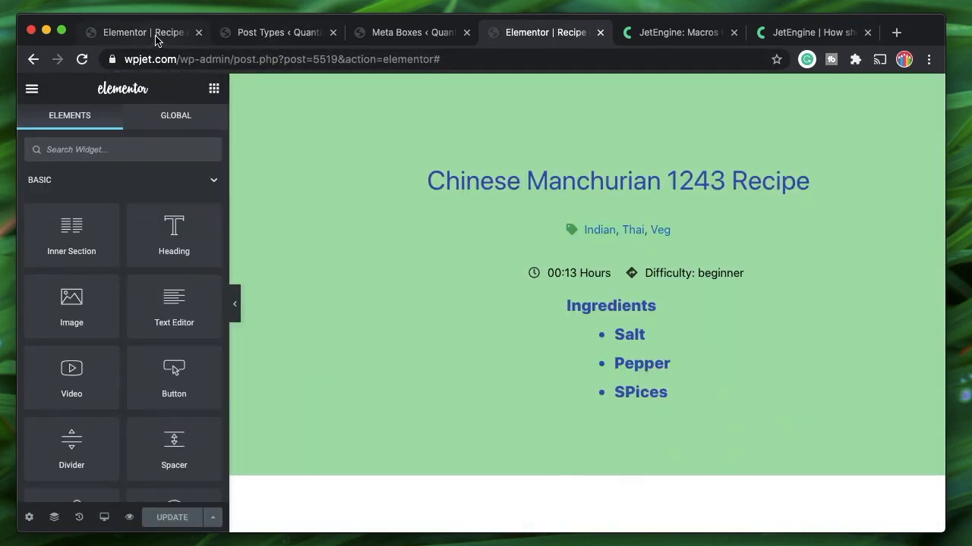
Edit the Recipe group meta box and add a new meta field
click(155, 34)
click(372, 33)
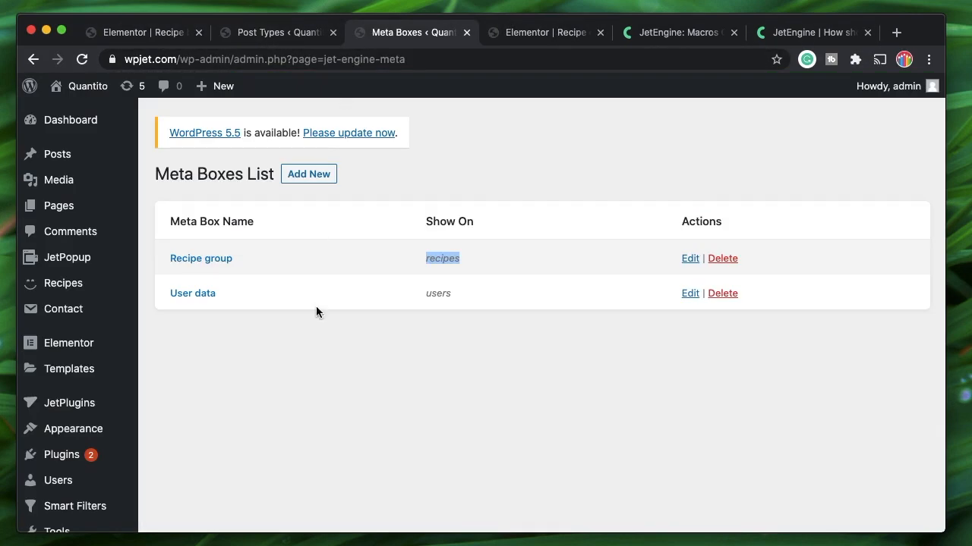
click(324, 384)
scroll(323, 384, down, 2)
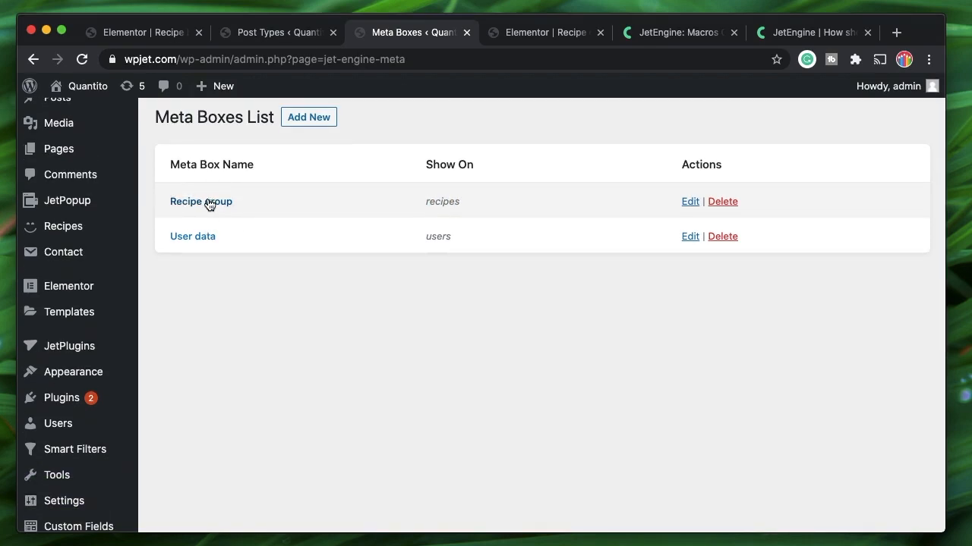
triple_click(233, 122)
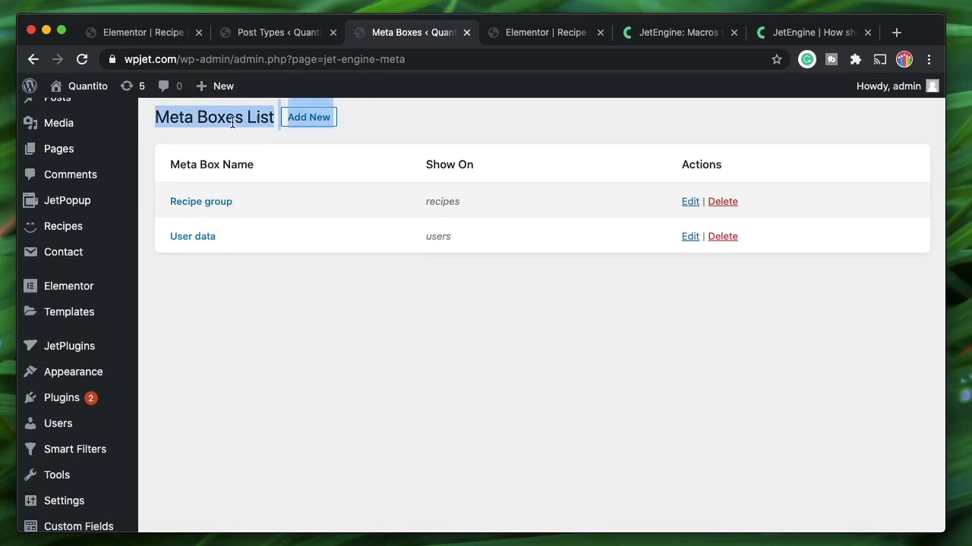
double_click(232, 122)
click(287, 329)
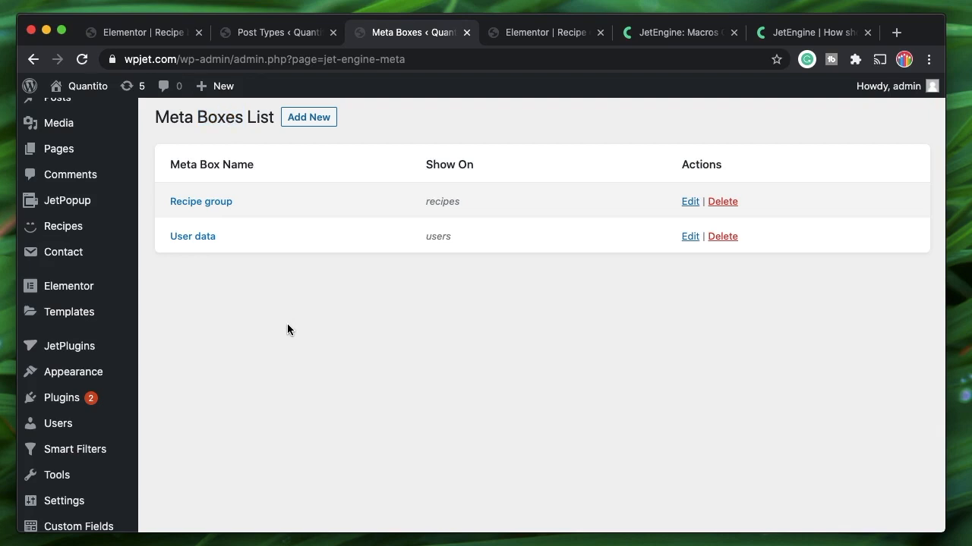
click(690, 201)
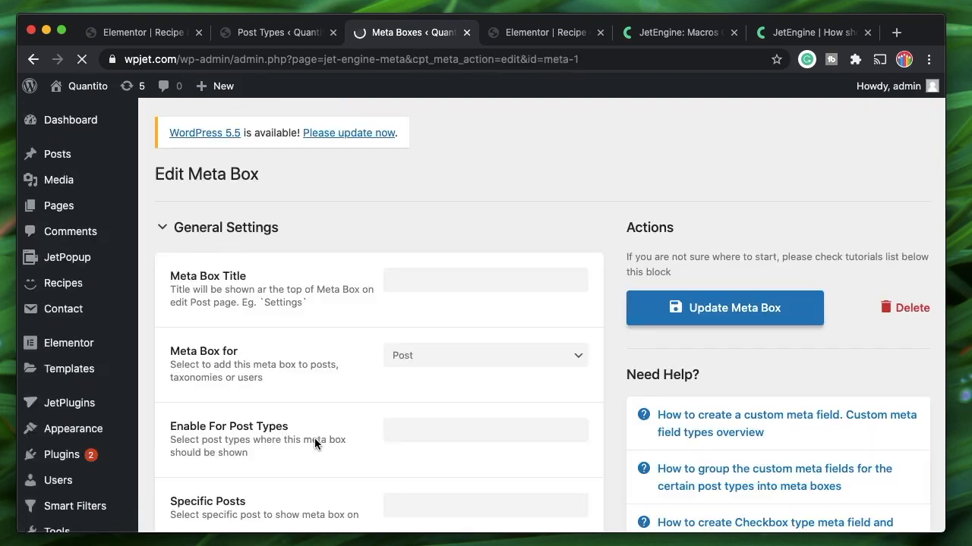
scroll(372, 296, down, 2)
scroll(378, 295, down, 5)
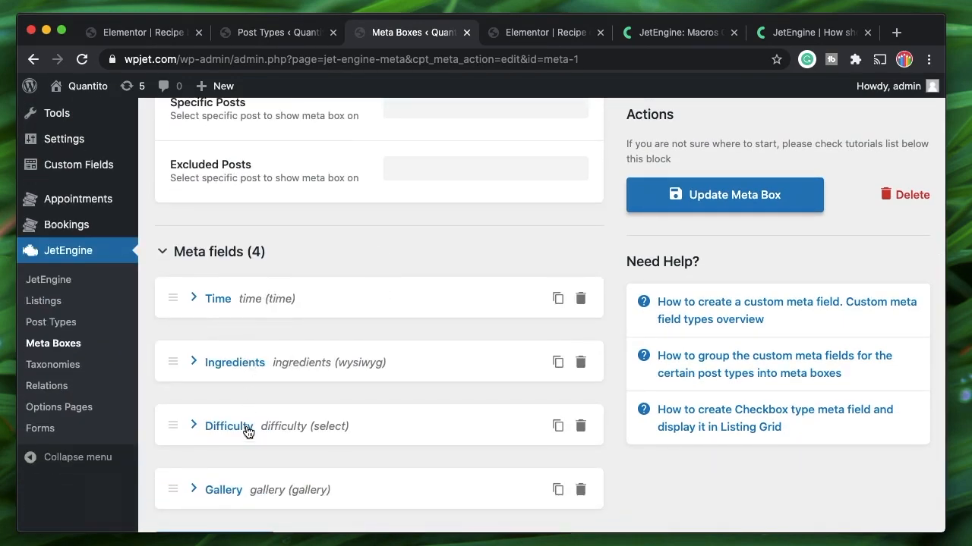
scroll(256, 430, down, 2)
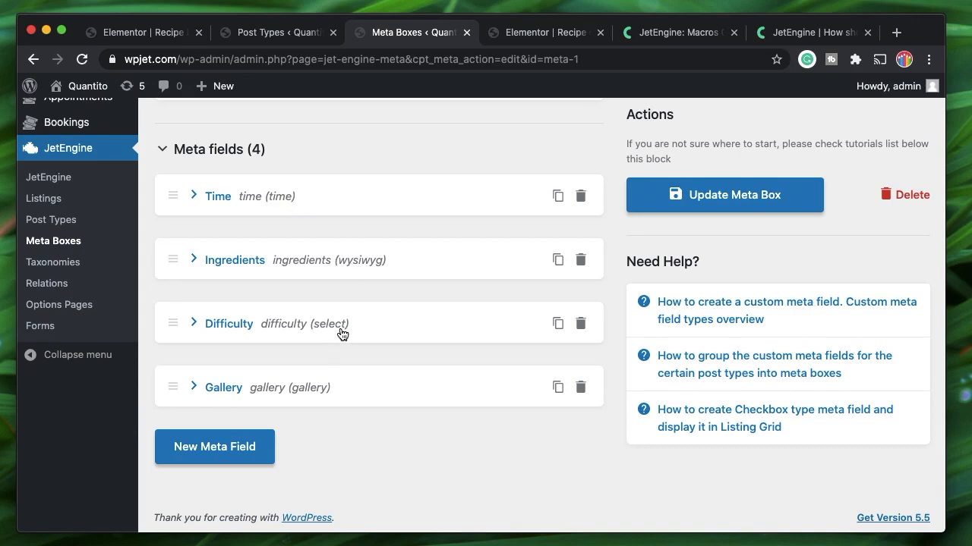
click(235, 440)
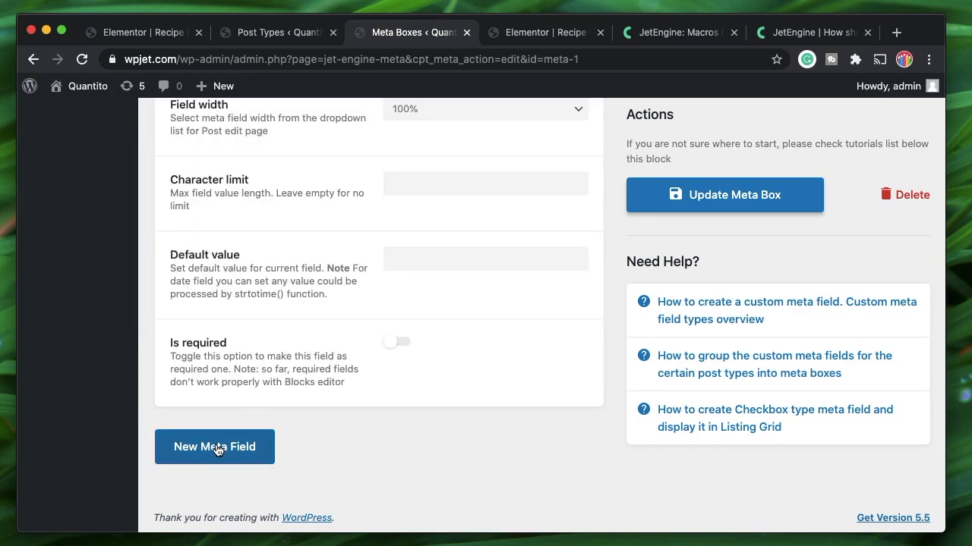
Label the new field 'Repeater', auto-fill its name 'repeater', and set its type to Repeater
scroll(365, 287, up, 5)
scroll(365, 288, up, 3)
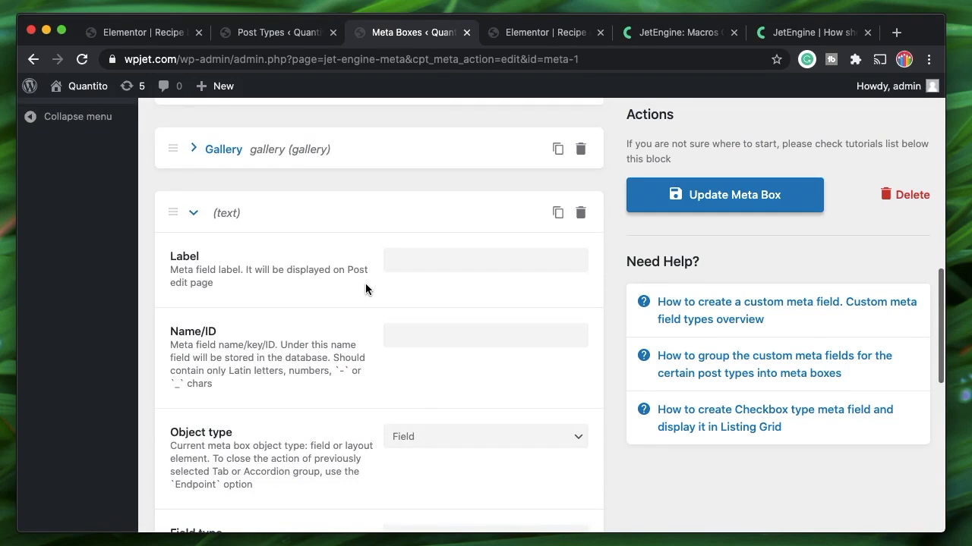
click(428, 259)
text(Recip)
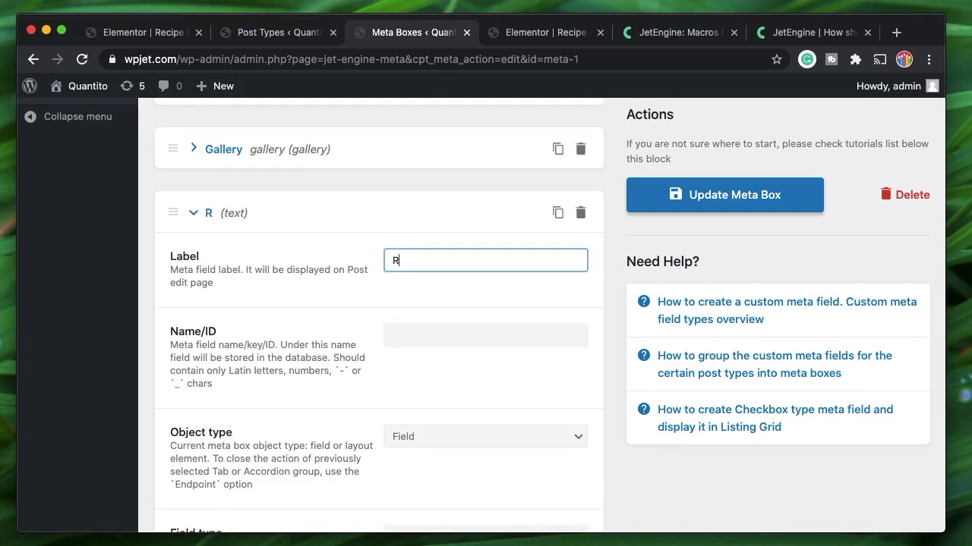
key(BackSpace)
key(BackSpace)
key(BackSpace)
key(BackSpace)
text(epeater)
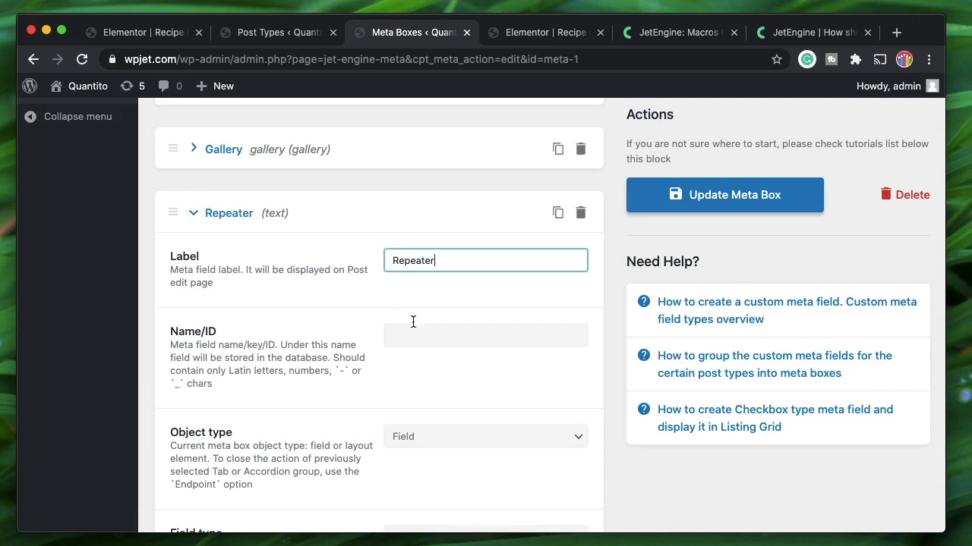
click(423, 332)
scroll(432, 241, down, 5)
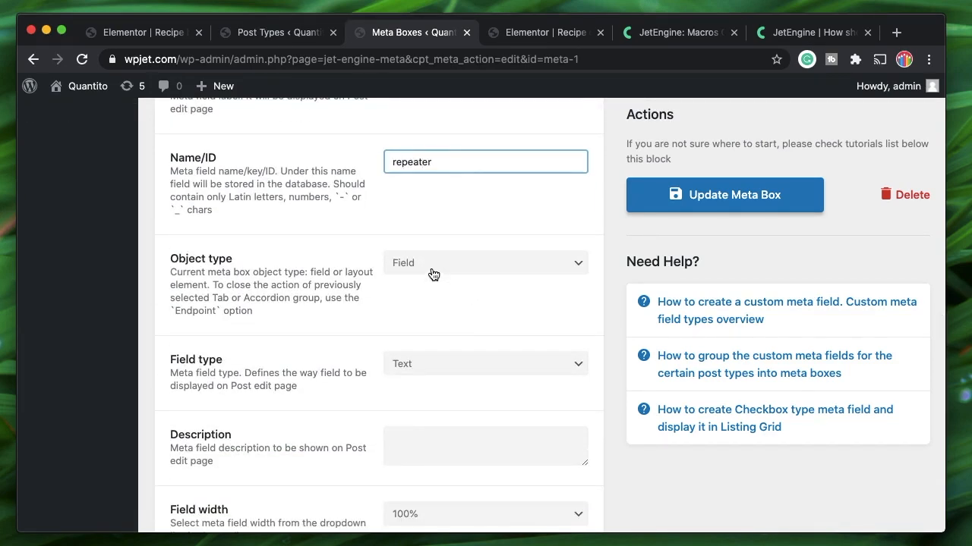
click(451, 368)
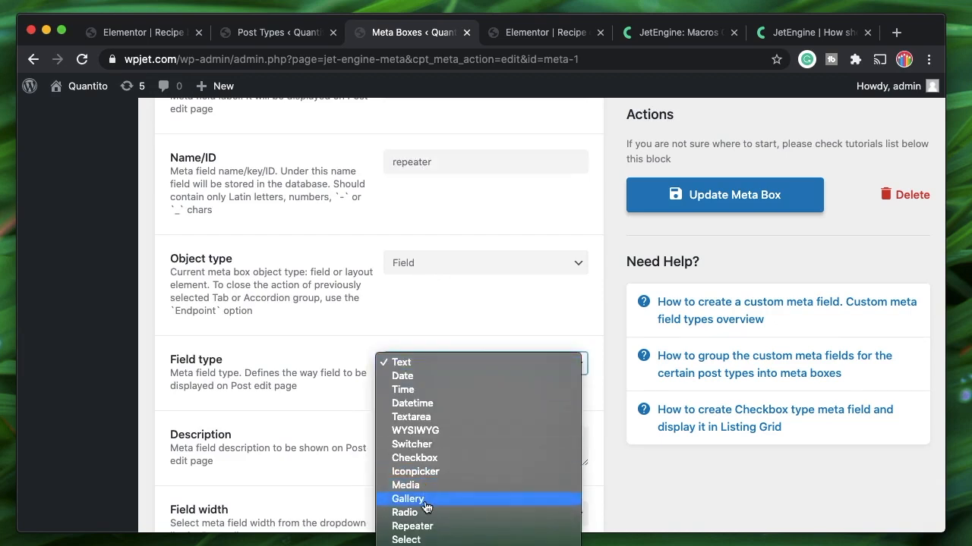
click(423, 532)
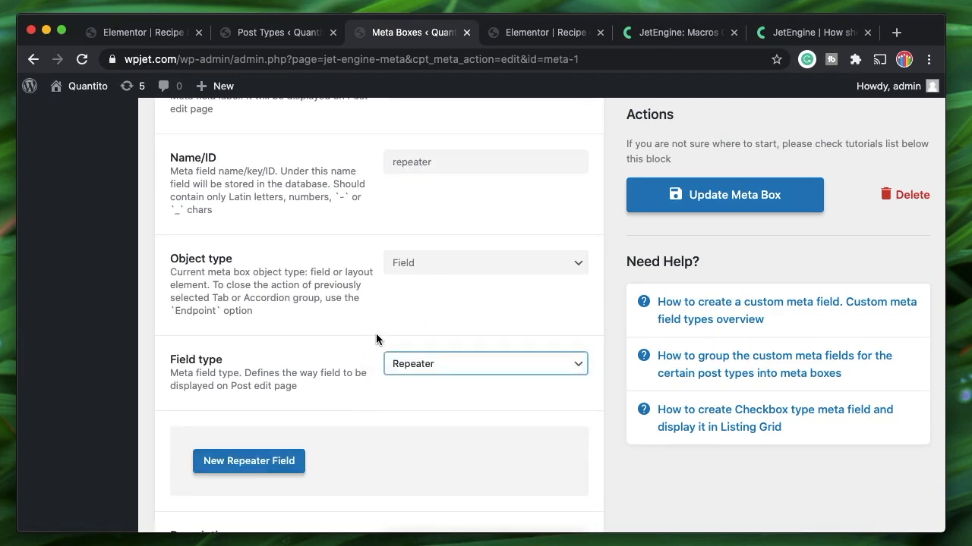
scroll(409, 304, down, 2)
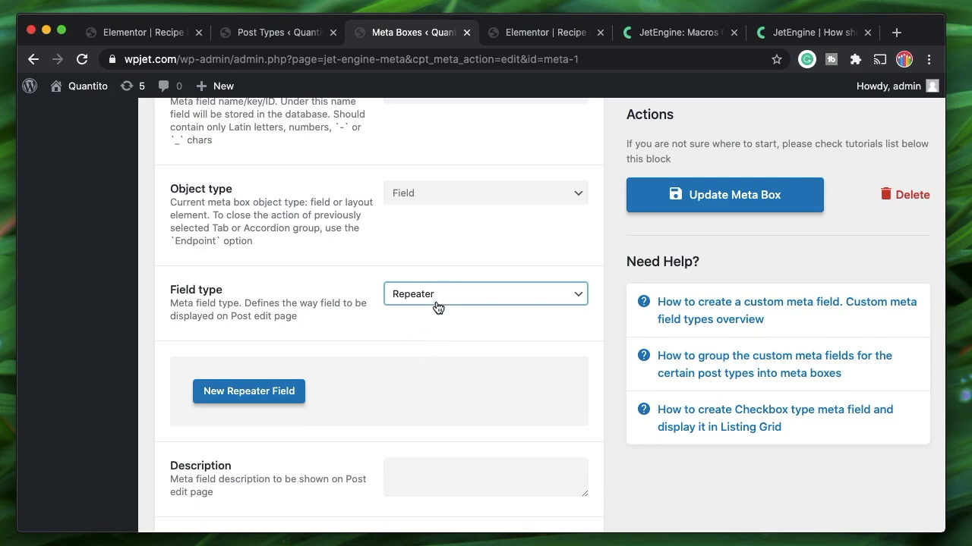
Add a repeater sub-field labelled Tips with name 'tips', then collapse it
click(255, 389)
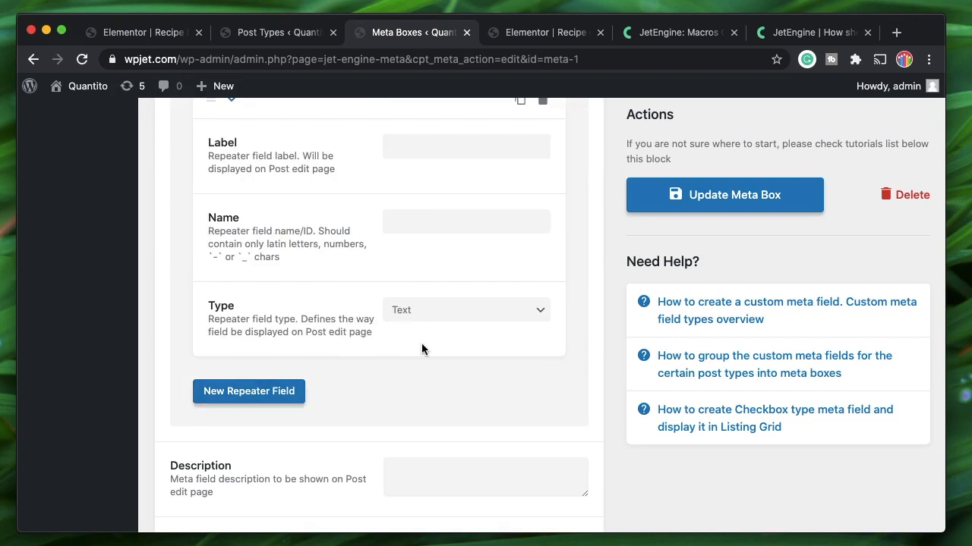
scroll(421, 343, up, 3)
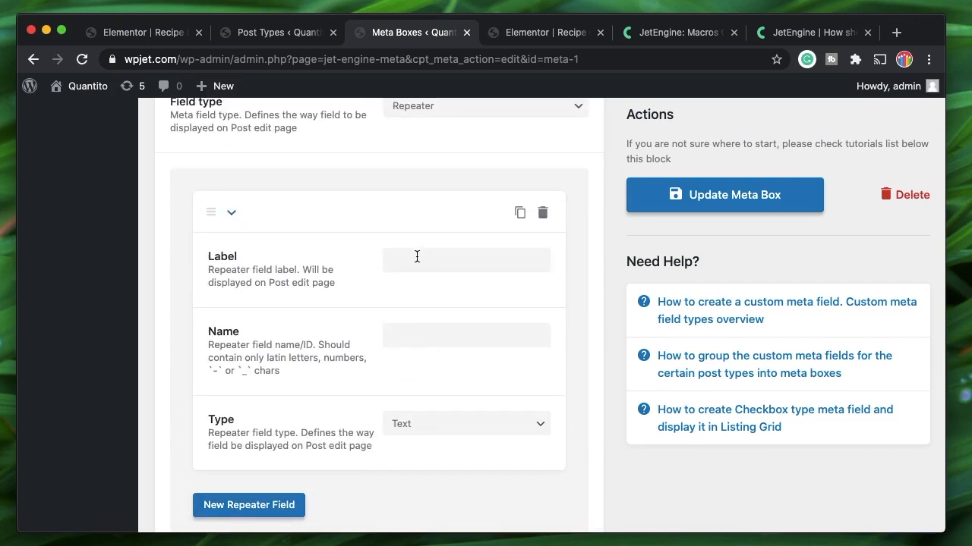
scroll(417, 257, up, 2)
click(414, 365)
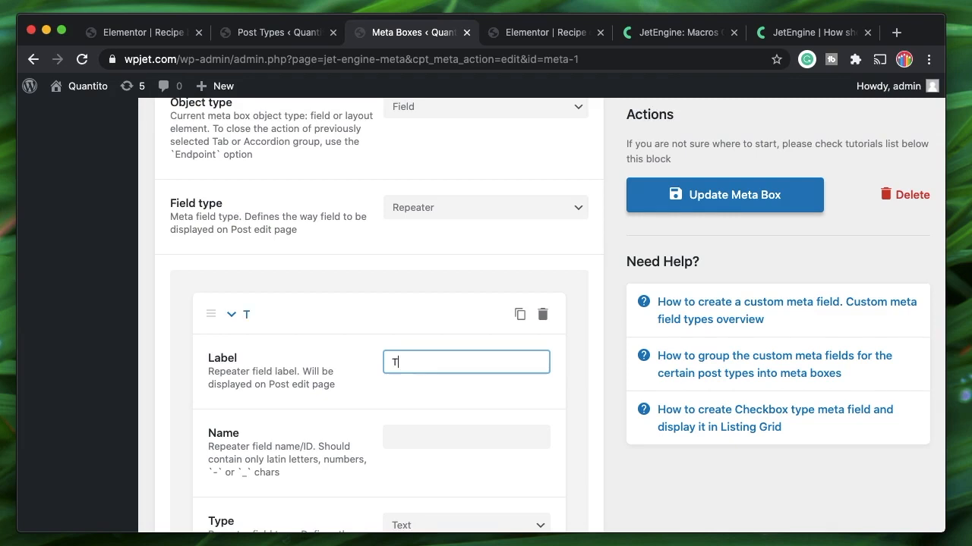
scroll(464, 393, down, 2)
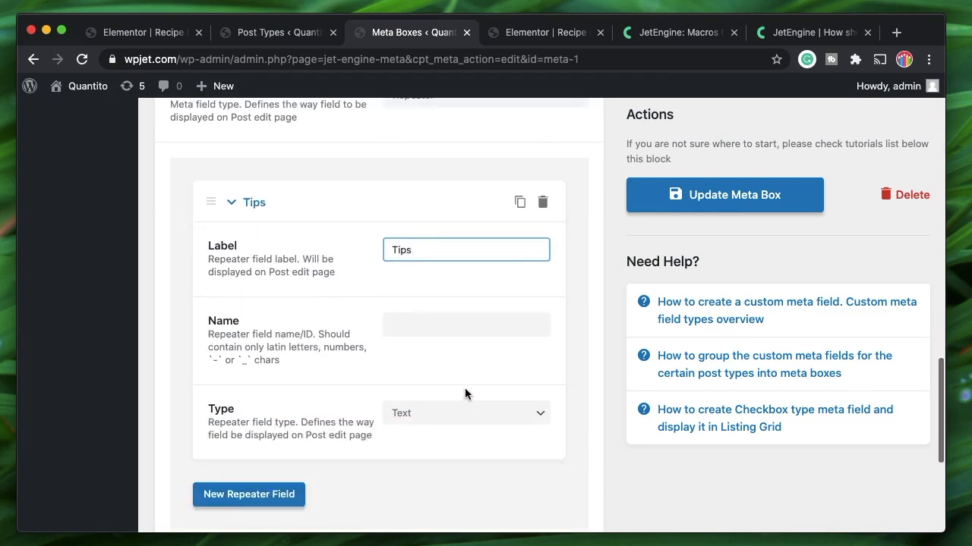
click(428, 325)
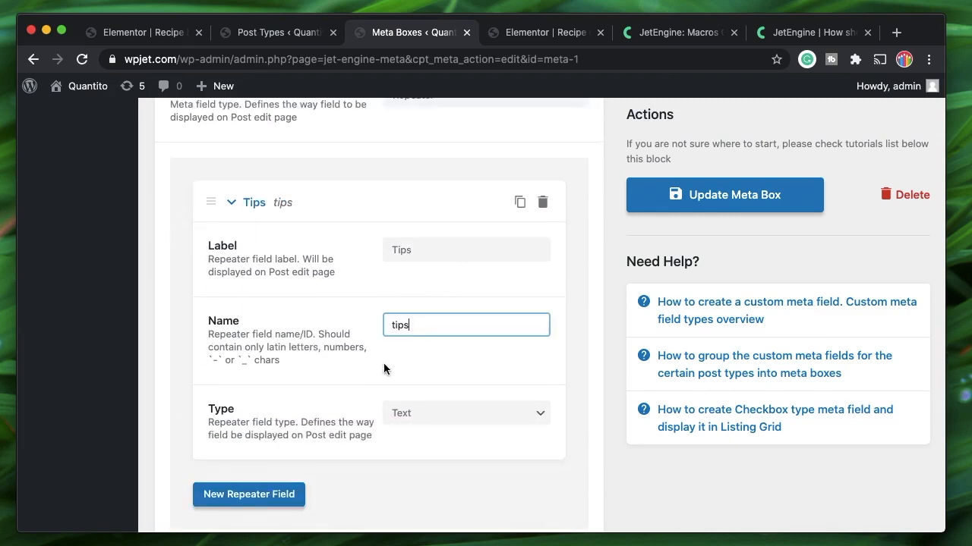
click(256, 203)
Add a second sub-field Pic (name 'pic') of type Media, then collapse it
click(255, 257)
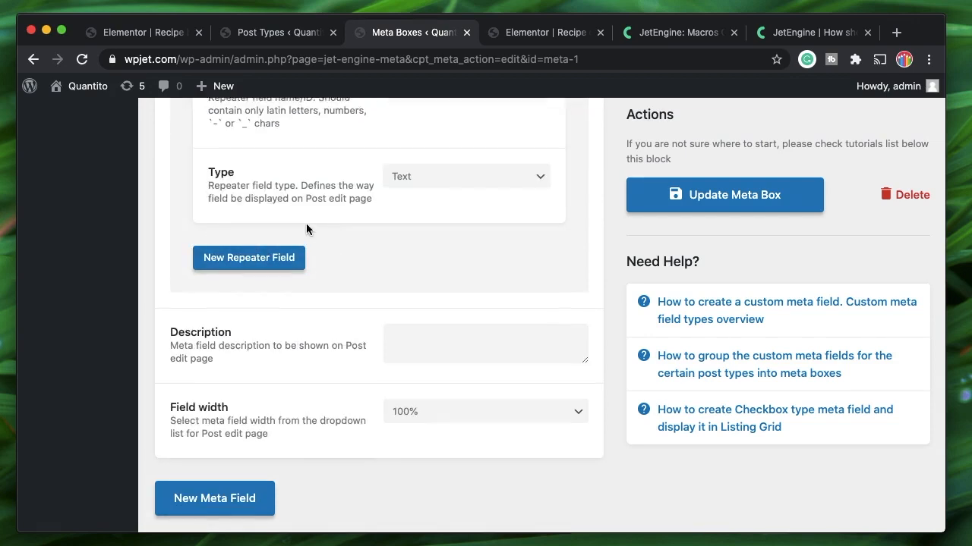
scroll(306, 224, up, 5)
click(416, 277)
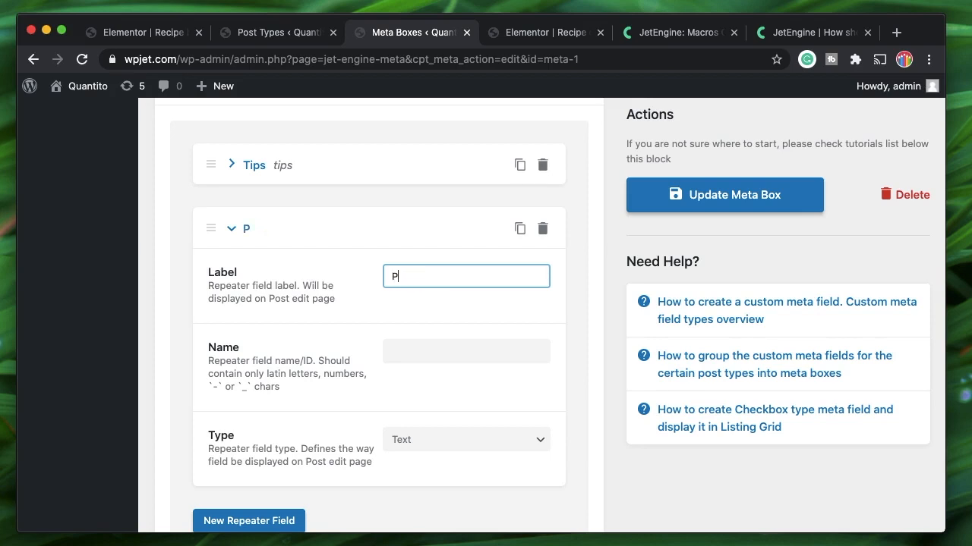
click(429, 356)
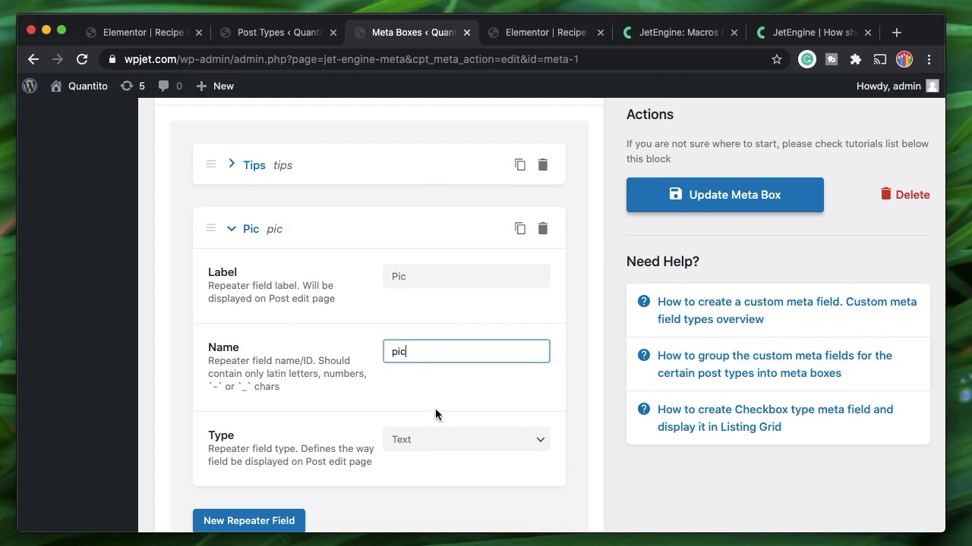
scroll(435, 408, down, 2)
click(432, 344)
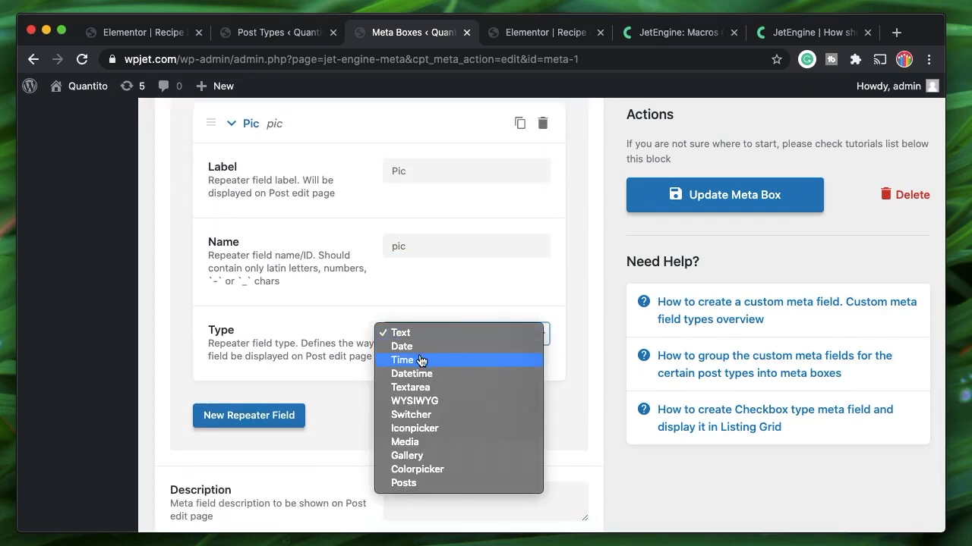
click(418, 443)
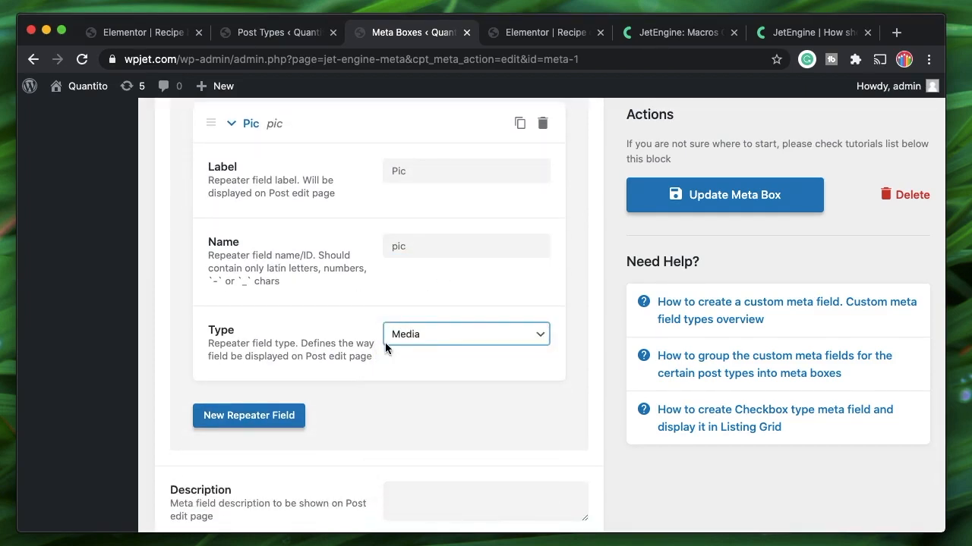
click(242, 139)
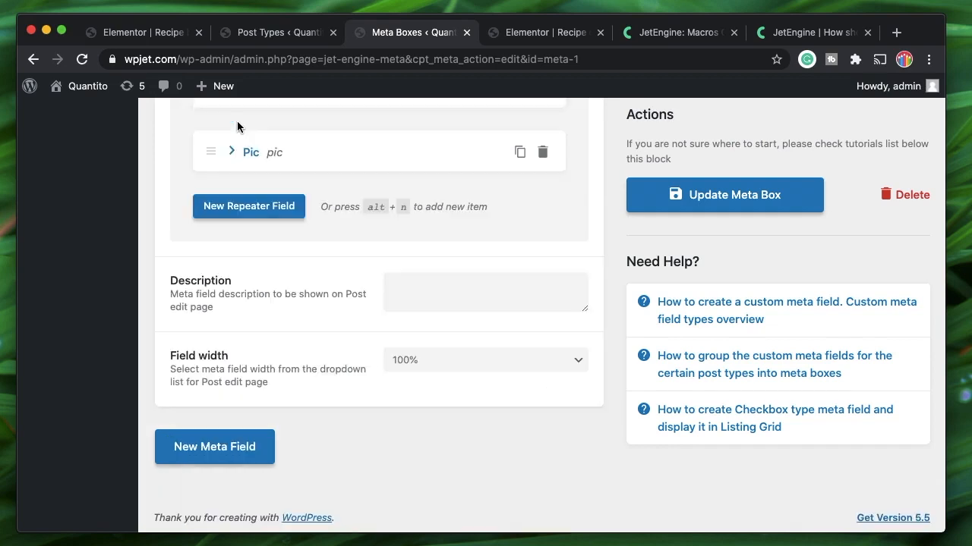
Duplicate the Pic sub-field and rename the copy's label to 'My Gallery'
click(521, 152)
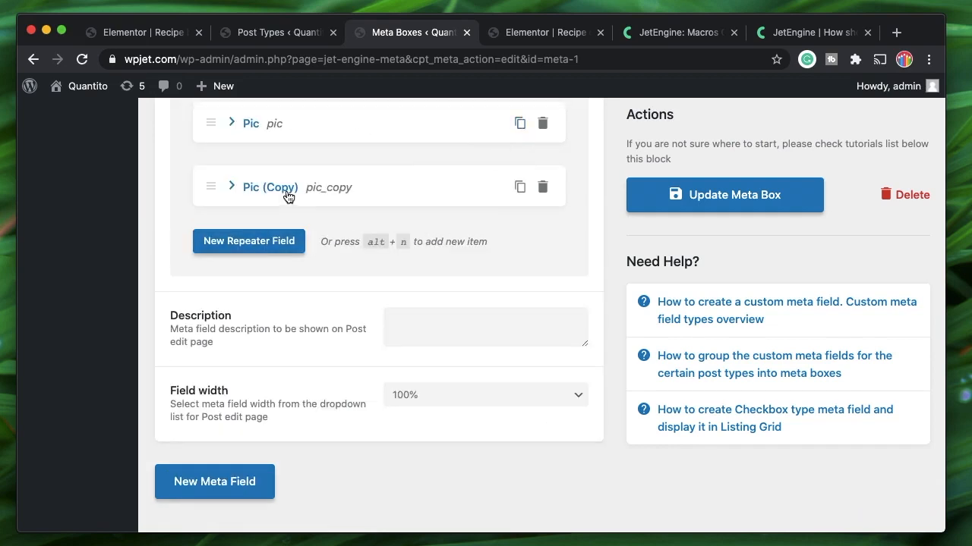
click(265, 189)
click(461, 234)
key(super+a)
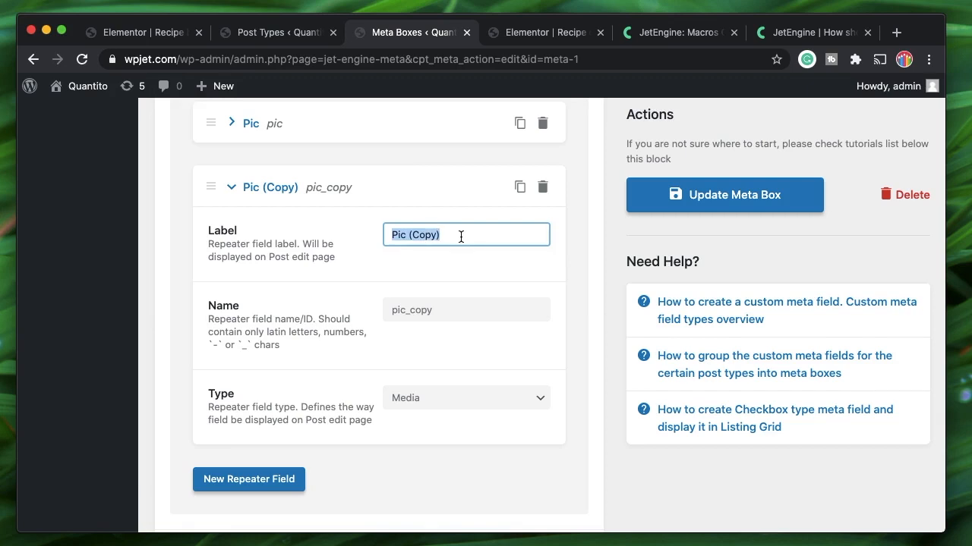
text(G)
text(o)
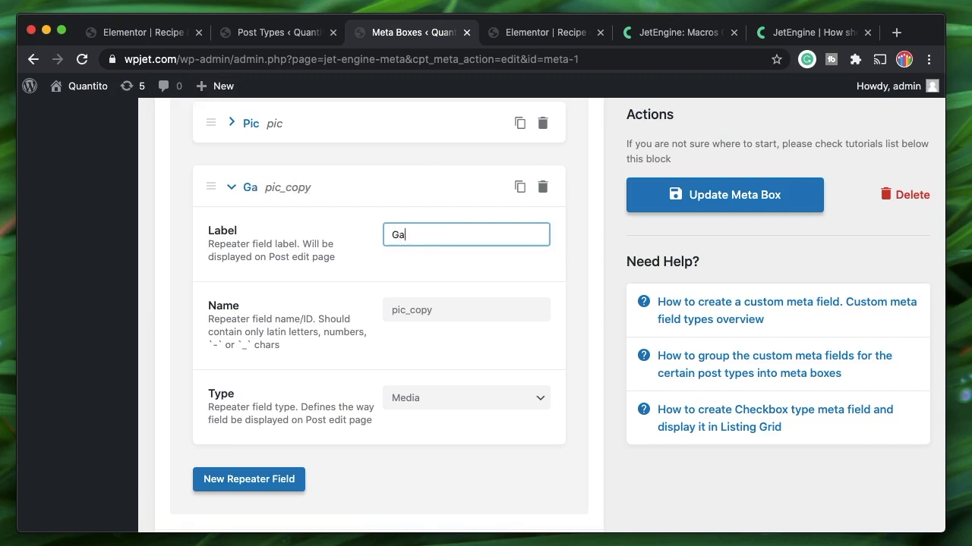
key(BackSpace)
key(BackSpace)
text(My G)
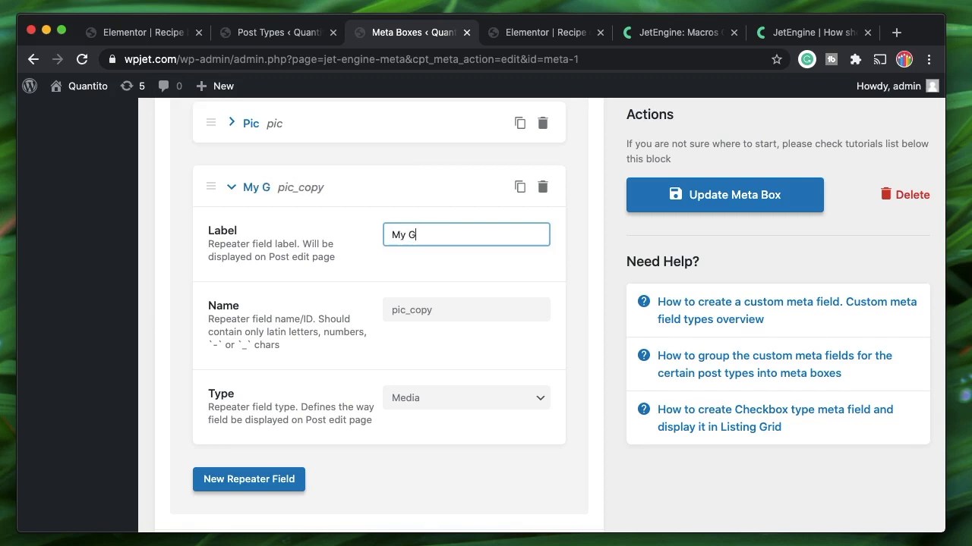
text(allery)
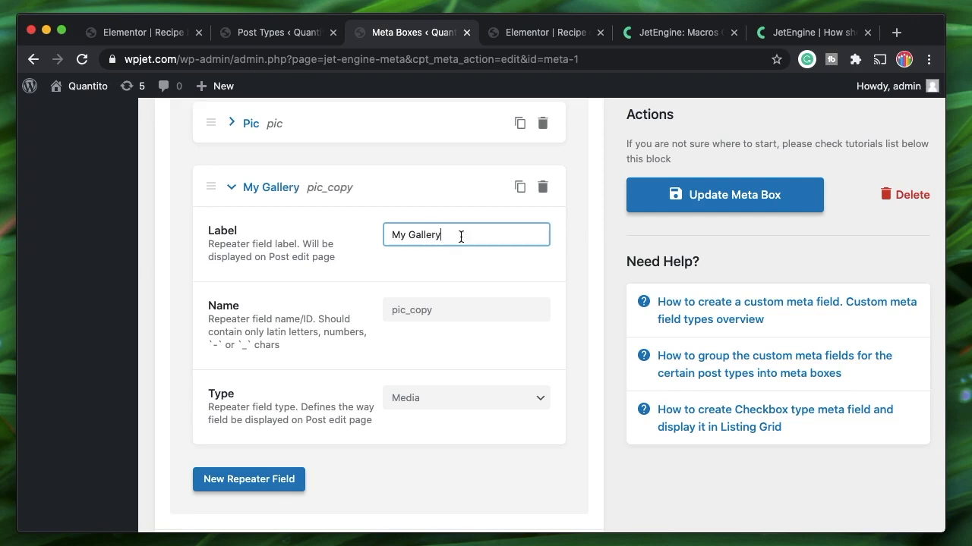
Change the copy's name from pic_copy to 'my_gallery', set its type to Gallery, and collapse it
double_click(456, 308)
key(BackSpace)
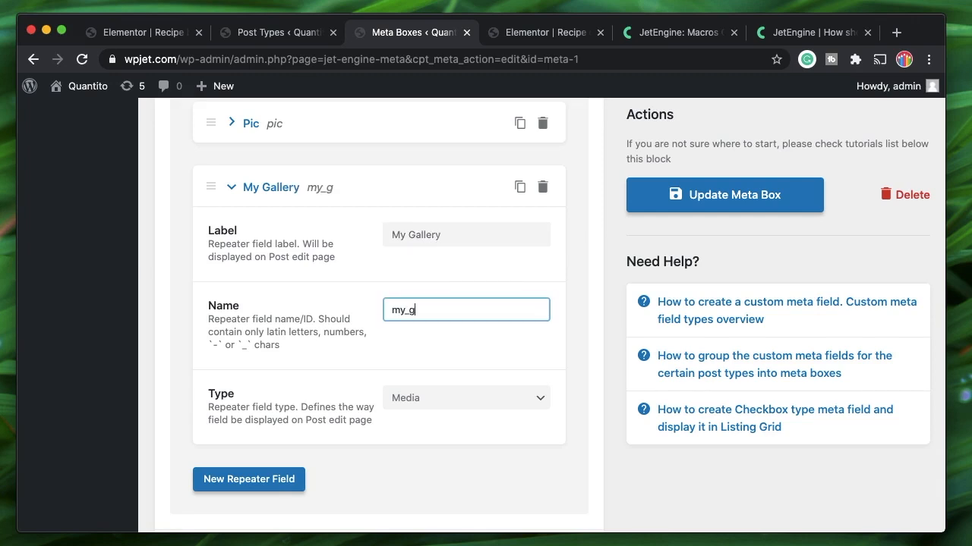
double_click(432, 310)
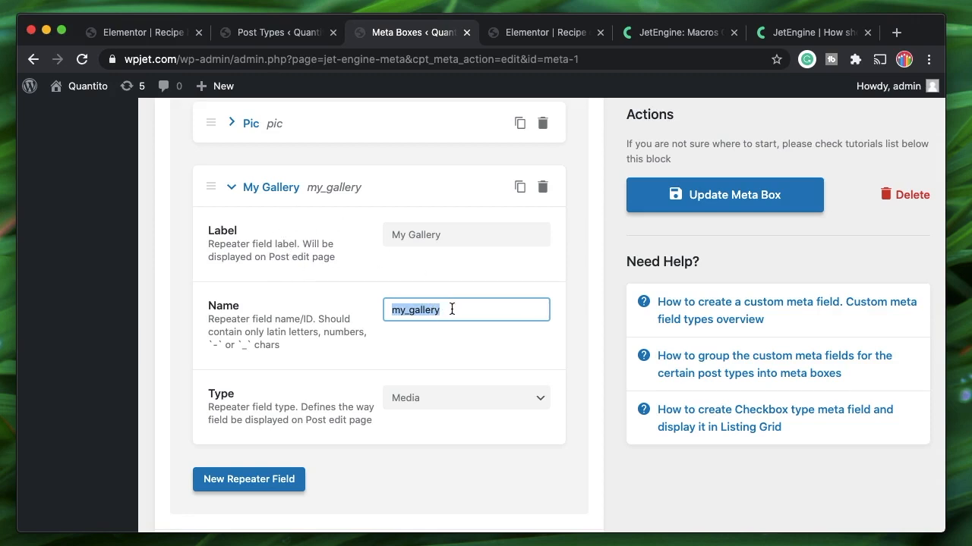
click(481, 401)
click(407, 410)
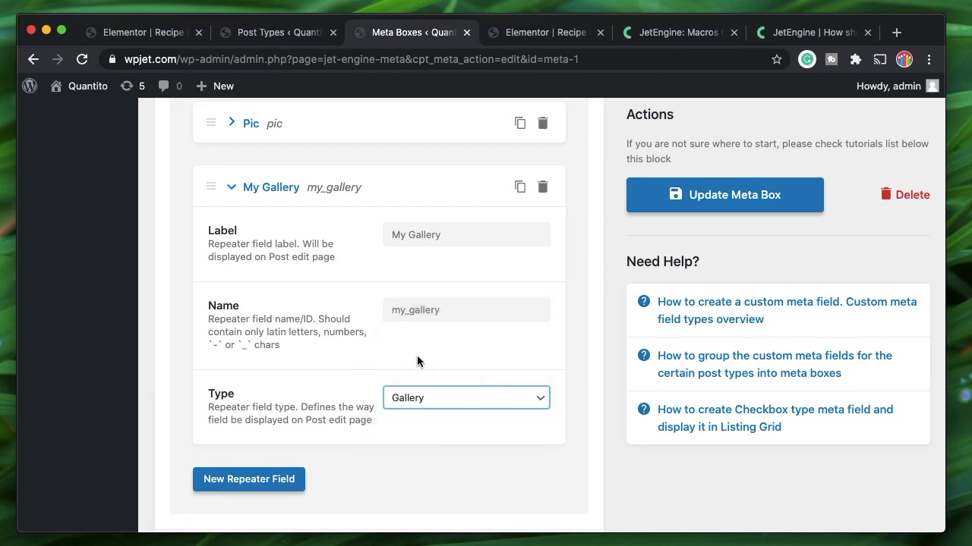
click(265, 195)
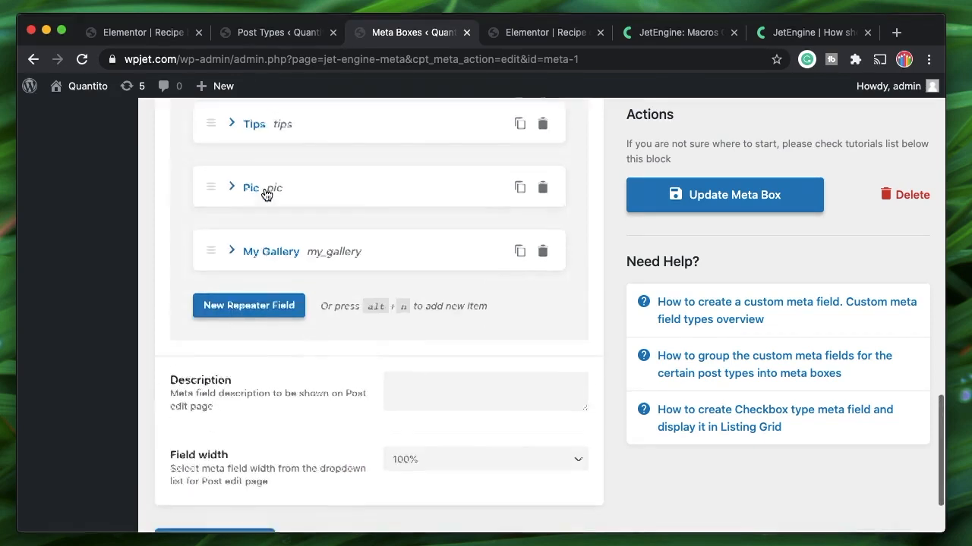
Review the Pic and My Gallery sub-field settings, collapsing each afterwards
scroll(267, 191, up, 2)
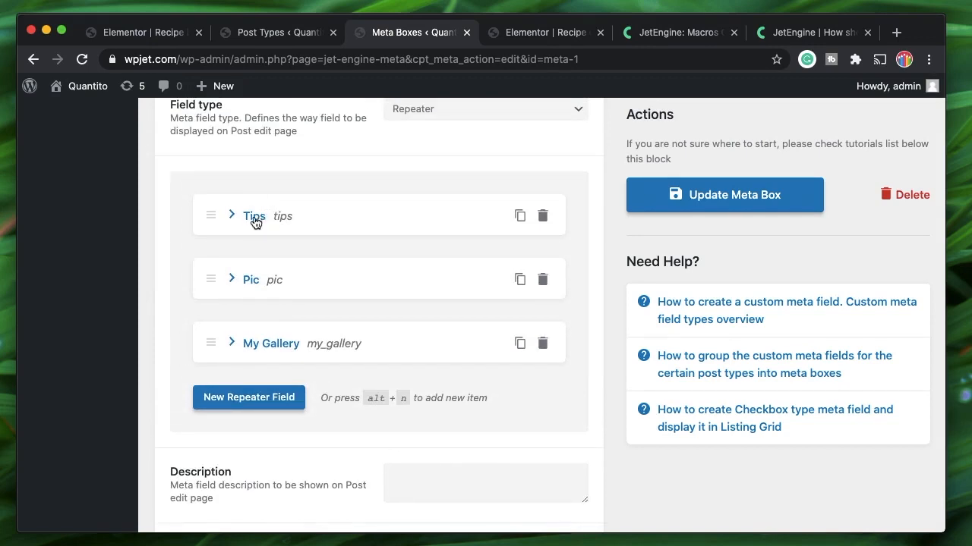
click(249, 280)
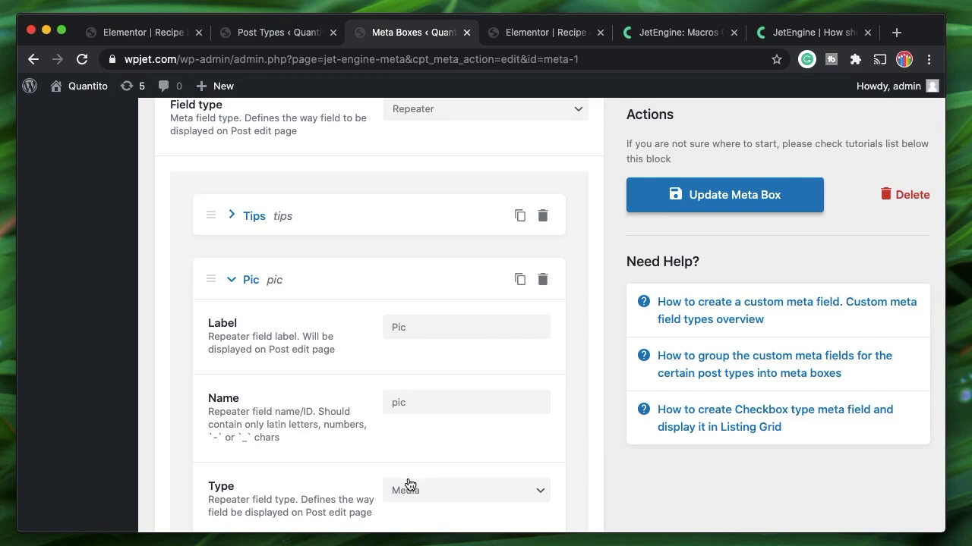
click(232, 278)
click(257, 347)
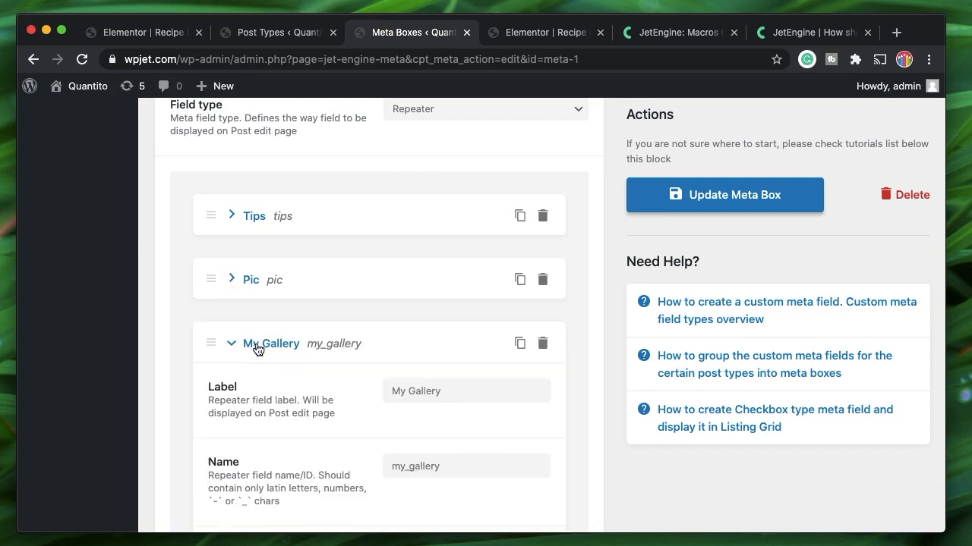
scroll(256, 347, down, 2)
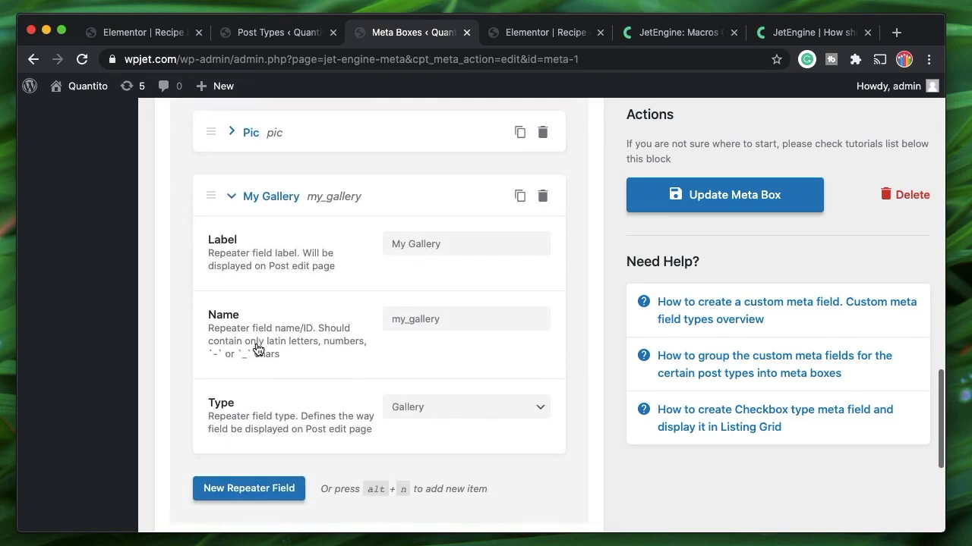
click(271, 200)
Collapse the Repeater field and update the Recipe group meta box
scroll(263, 202, up, 4)
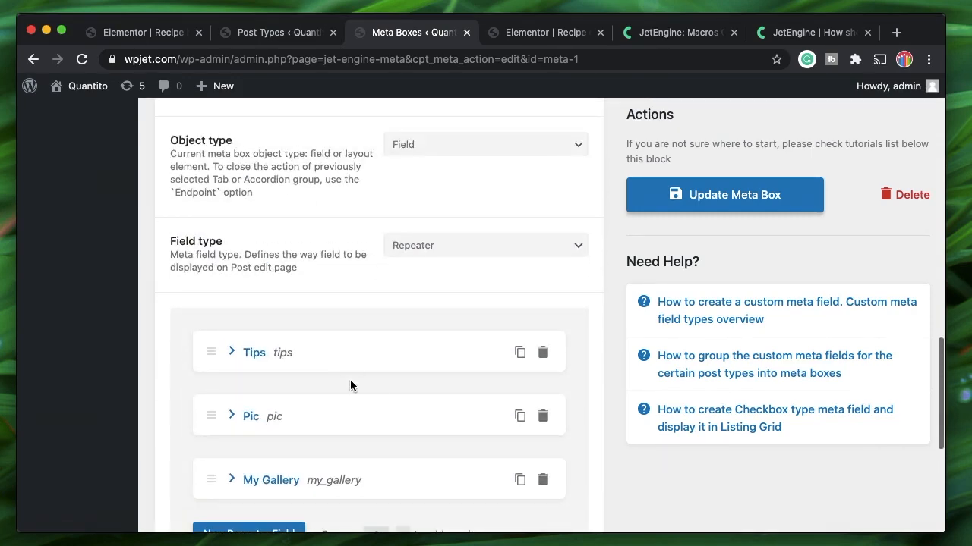
scroll(350, 379, up, 4)
scroll(350, 384, up, 3)
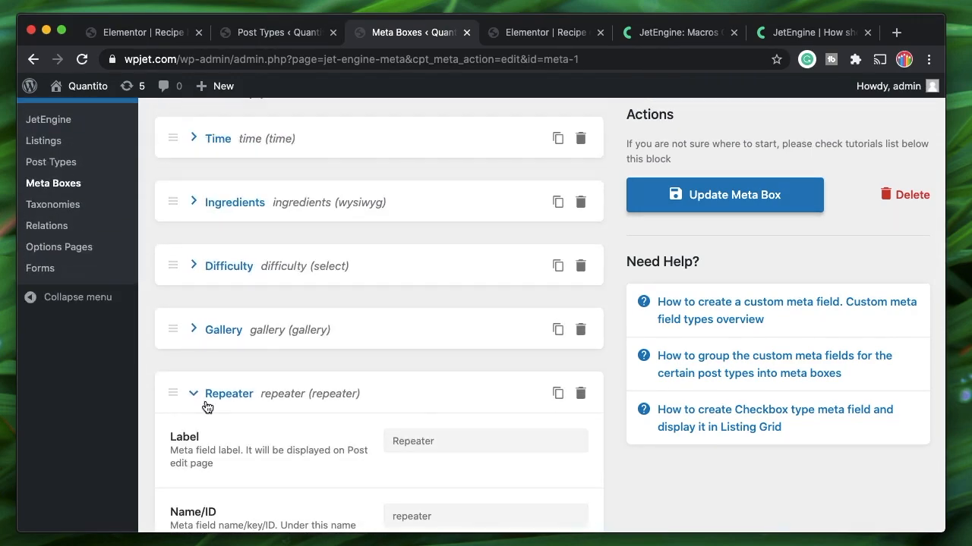
click(230, 393)
scroll(234, 398, up, 1)
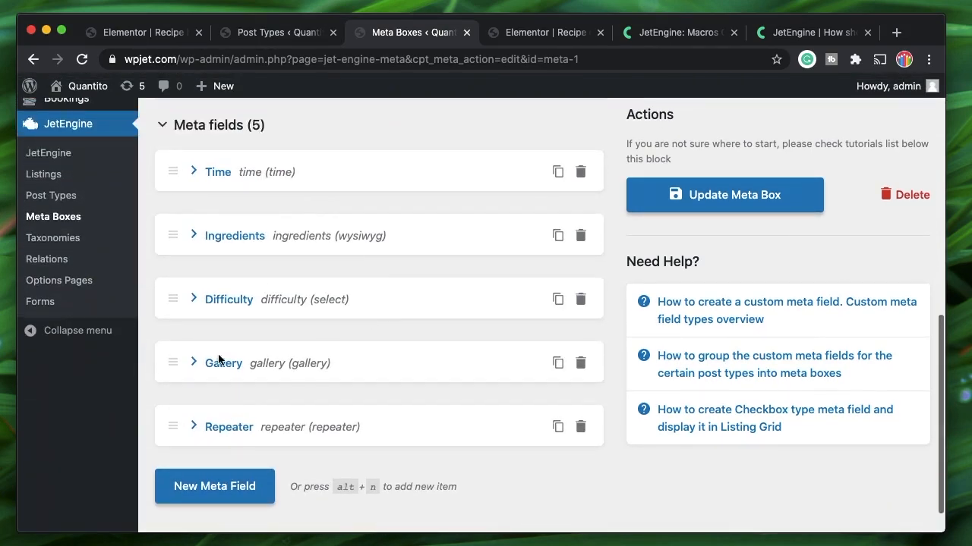
scroll(310, 287, up, 2)
scroll(296, 421, down, 2)
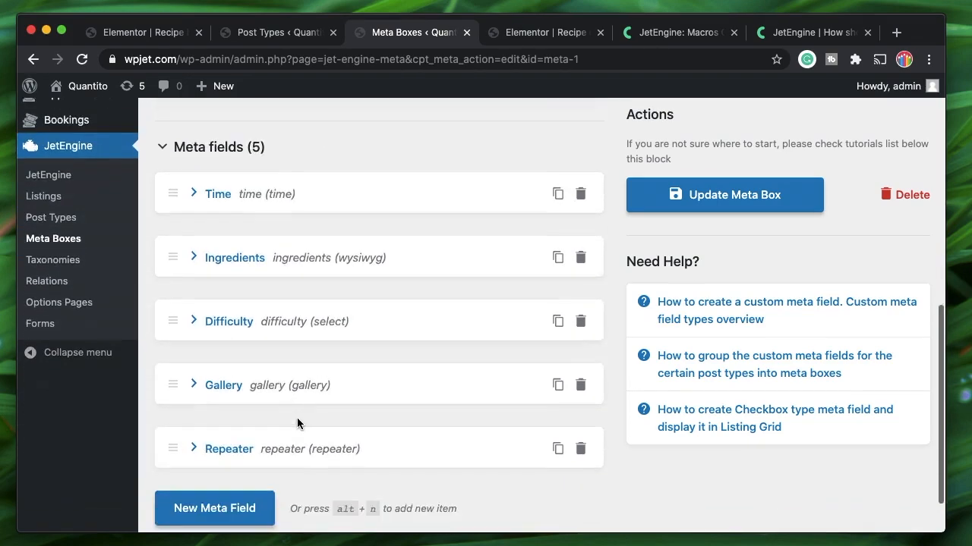
scroll(297, 424, down, 1)
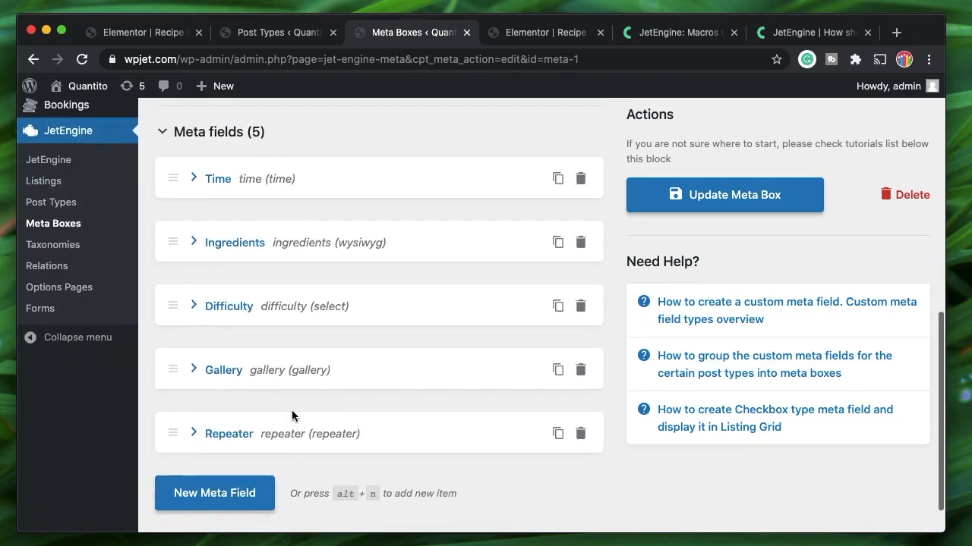
click(744, 194)
scroll(543, 170, up, 8)
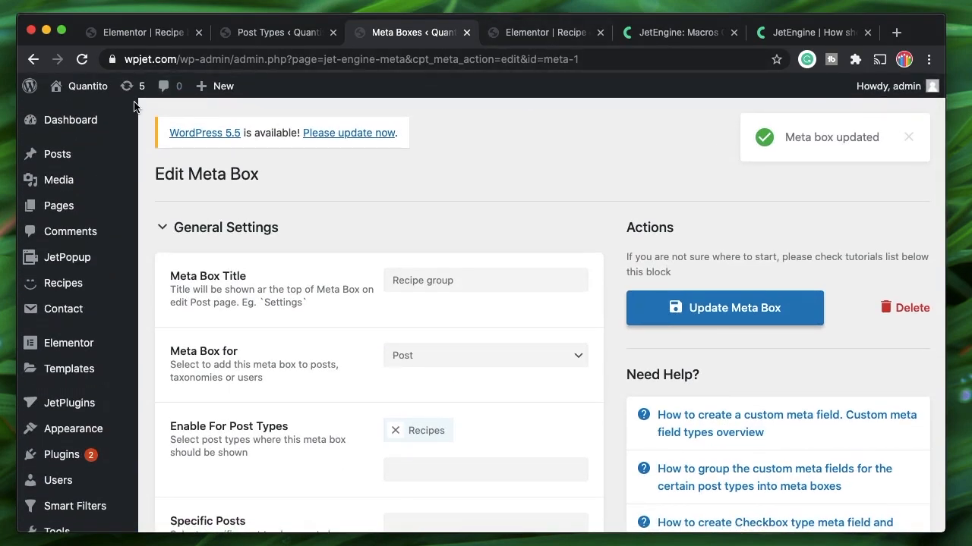
Load the Recipes post list in a new tab and edit the 'Chinese Manchurian 1243' recipe
mouse_move(80, 283)
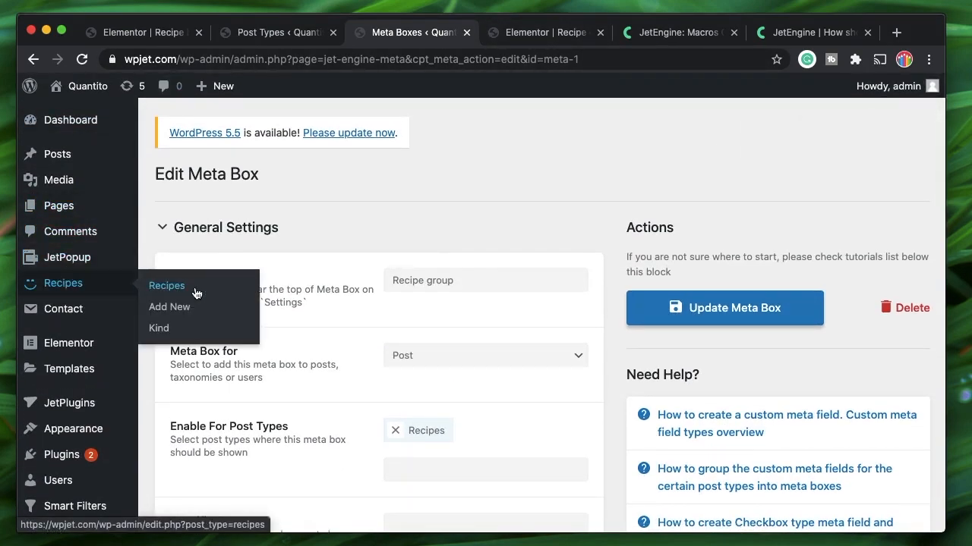
super+click(172, 291)
click(595, 35)
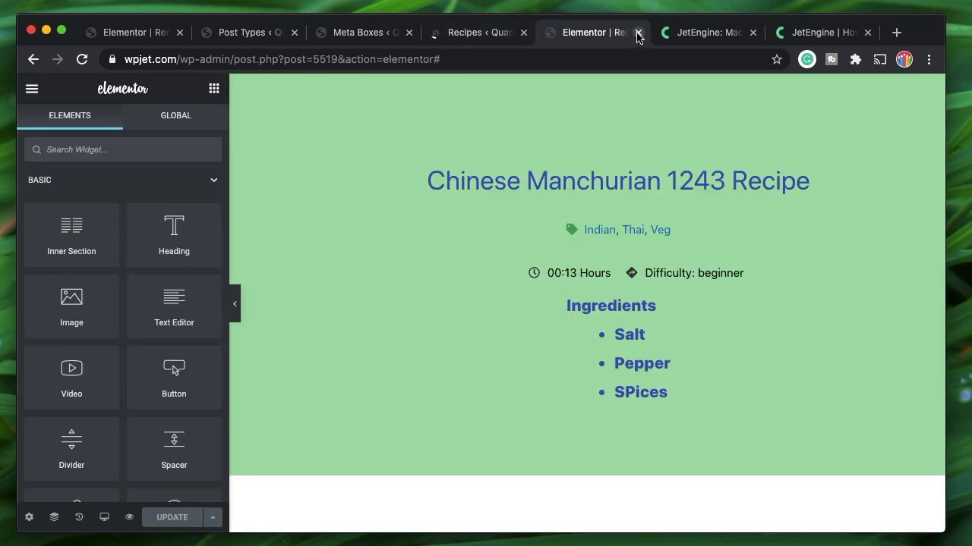
click(483, 34)
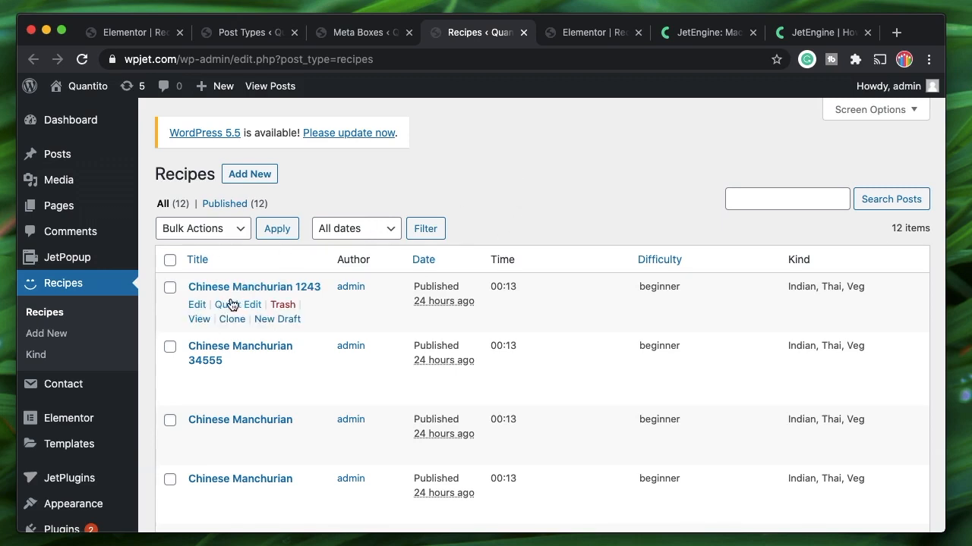
click(195, 306)
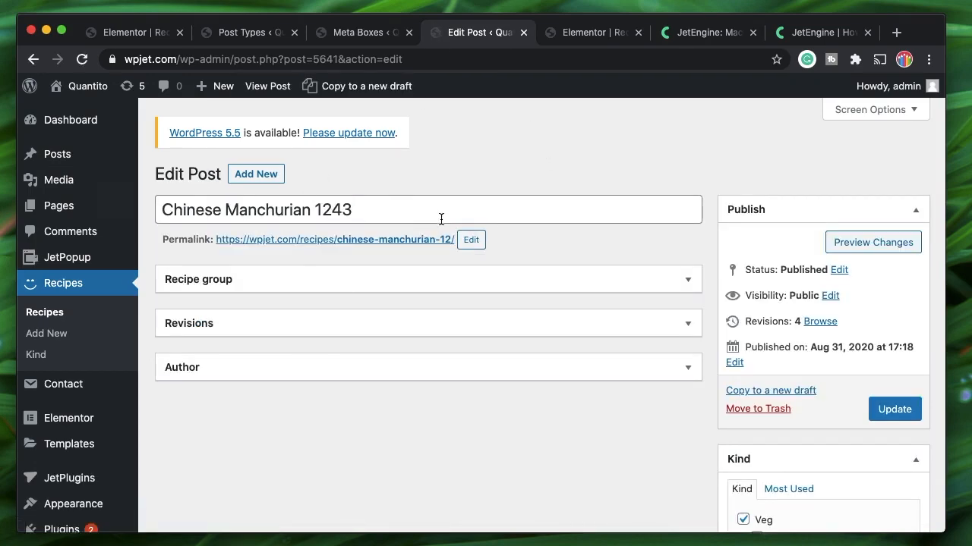
Expand the Recipe group, add two empty items to the Repeater, and put the cursor in the first item's Tips field
click(407, 289)
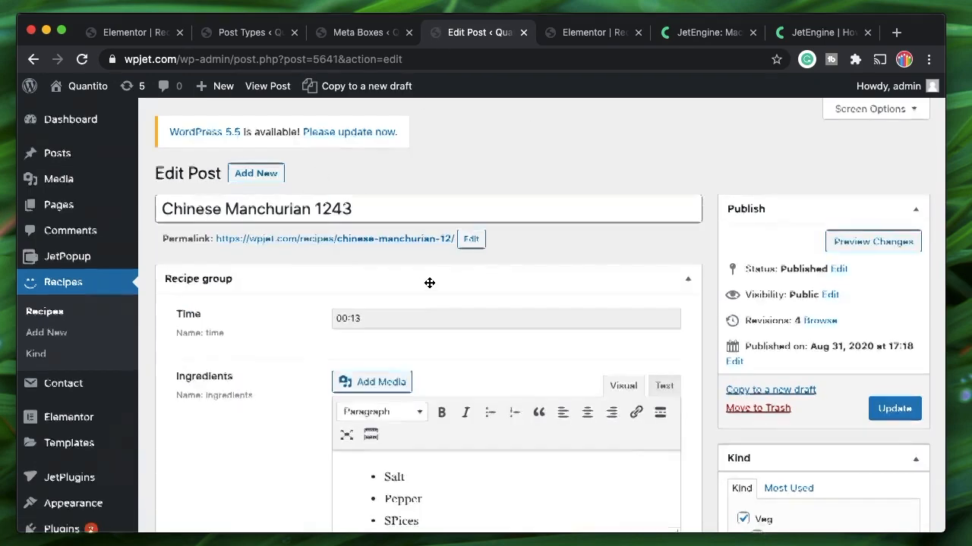
scroll(429, 283, down, 3)
scroll(429, 282, down, 5)
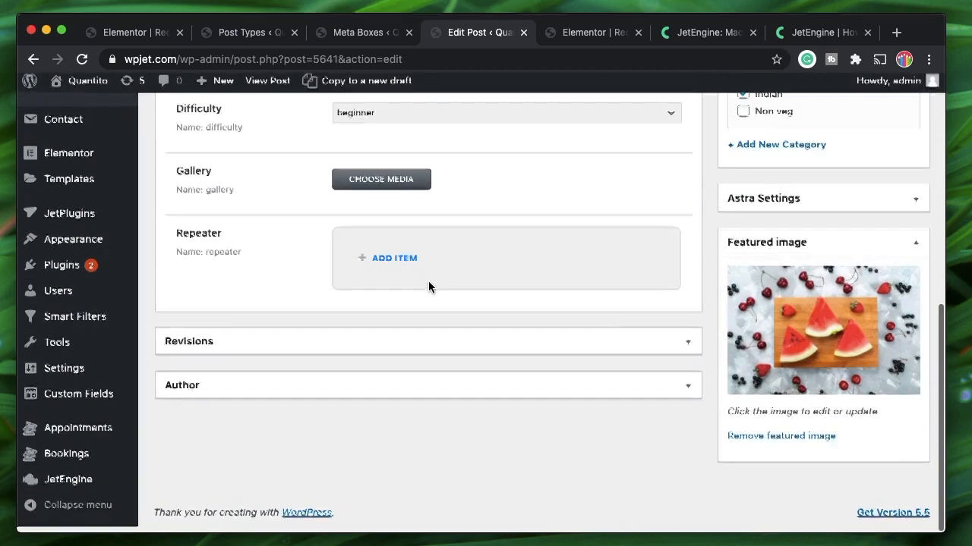
double_click(195, 243)
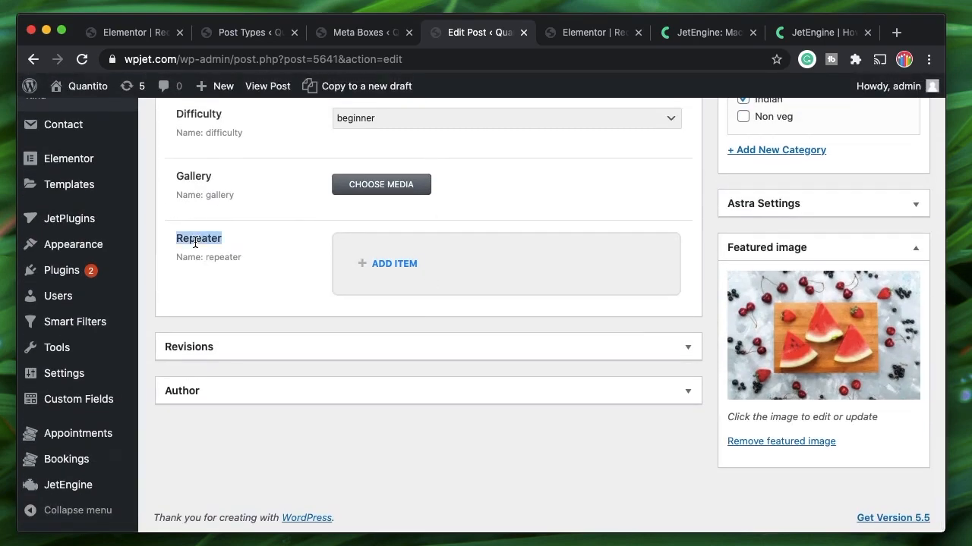
click(392, 265)
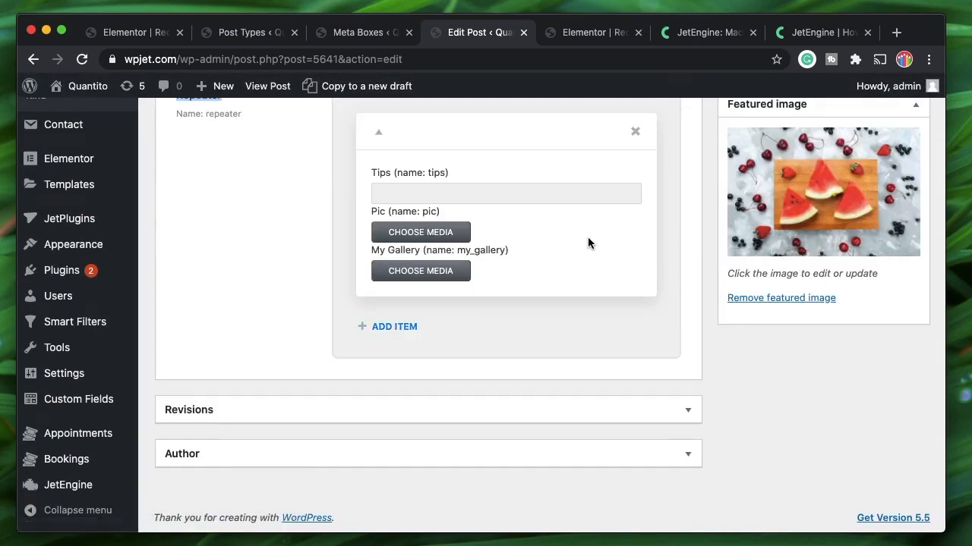
scroll(587, 241, up, 1)
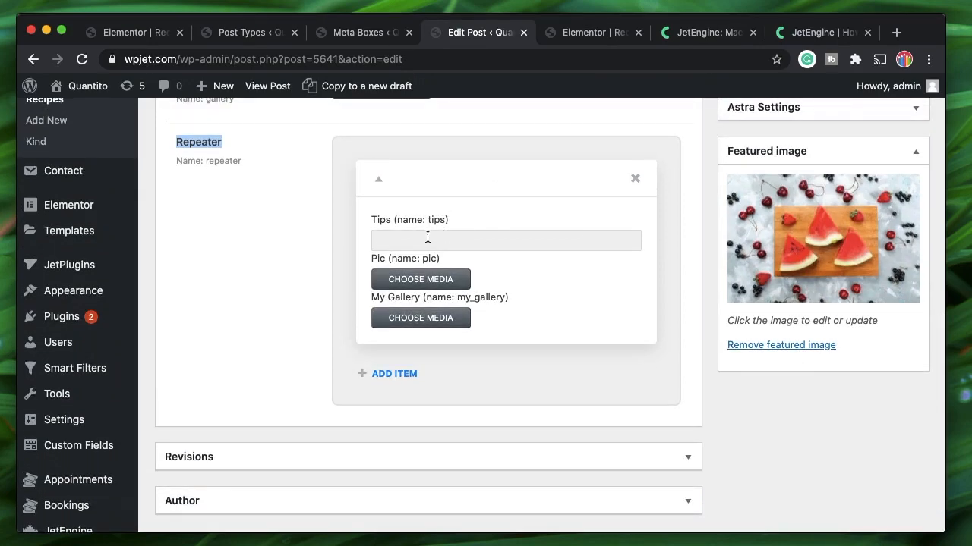
click(379, 374)
scroll(503, 203, up, 3)
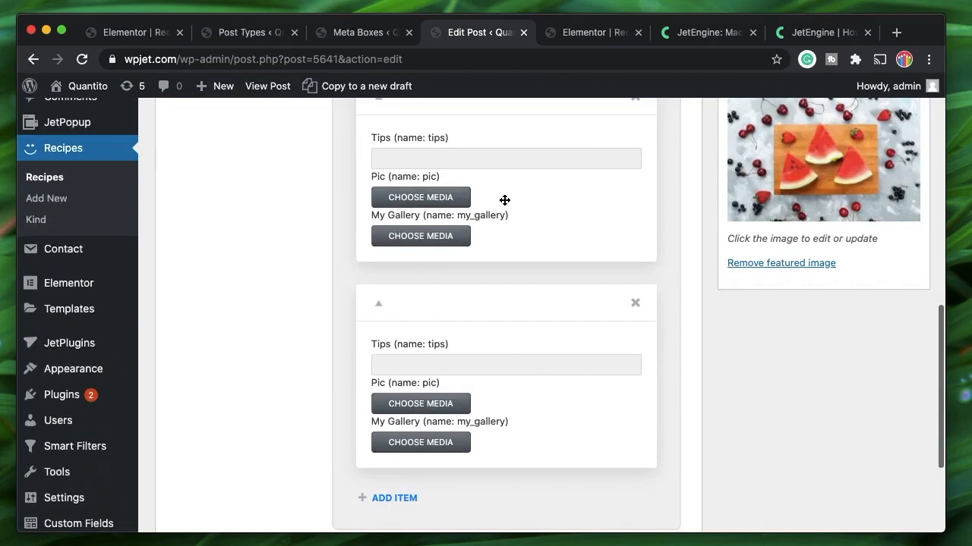
scroll(469, 251, up, 2)
scroll(470, 162, down, 5)
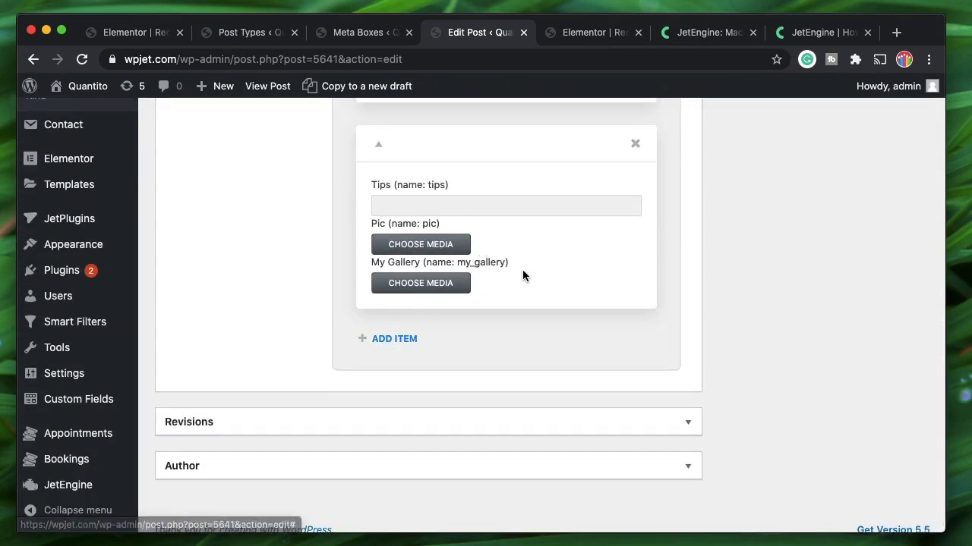
scroll(522, 275, up, 5)
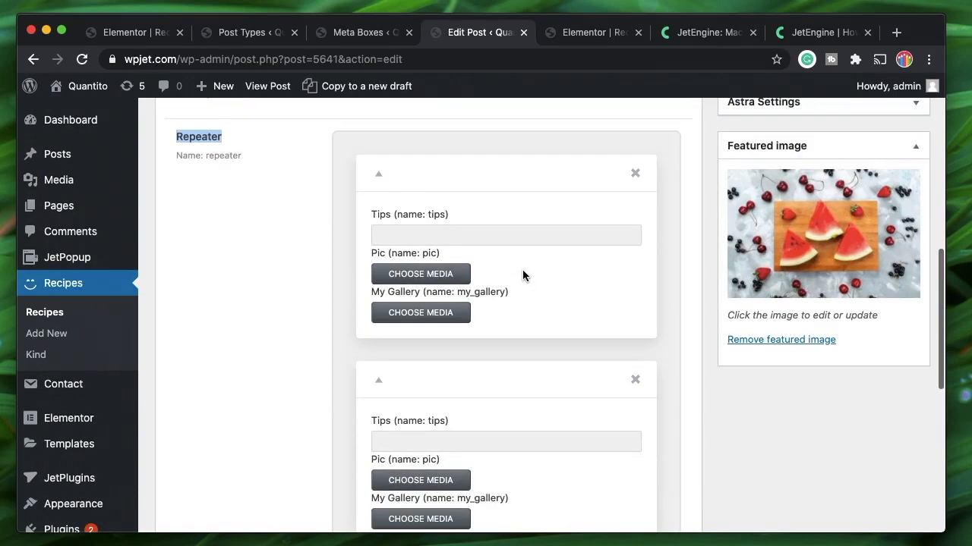
click(466, 230)
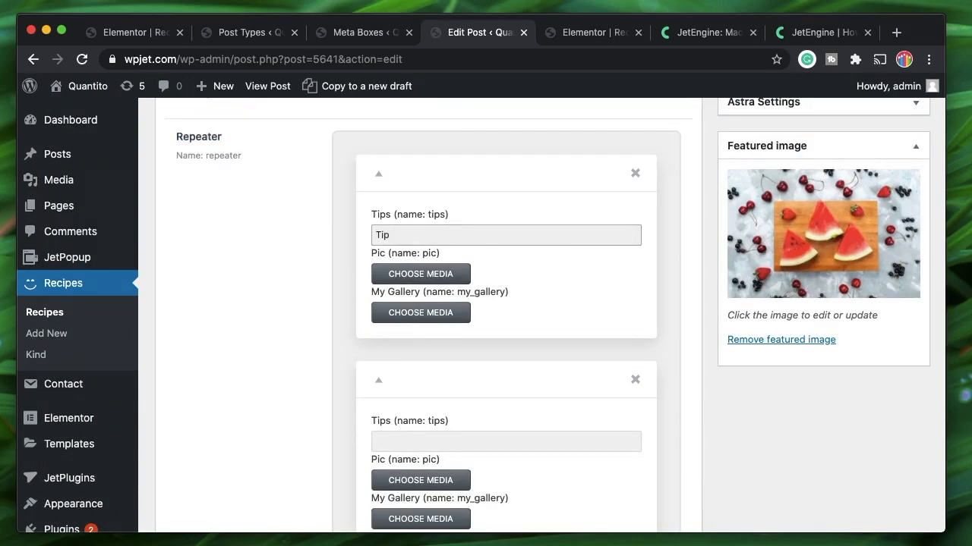
Give the first item the tacos photo as Pic and a tacos, watermelon and burger gallery
click(444, 275)
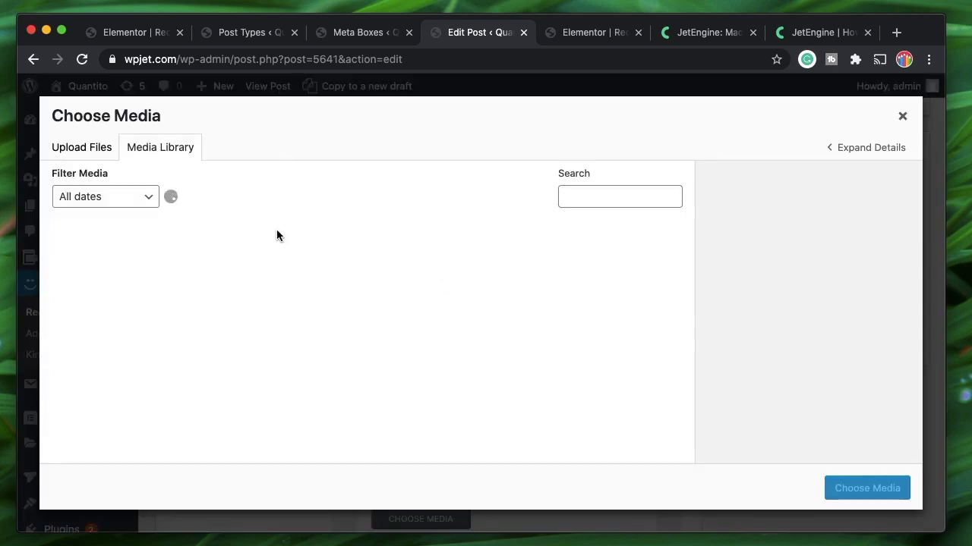
click(327, 259)
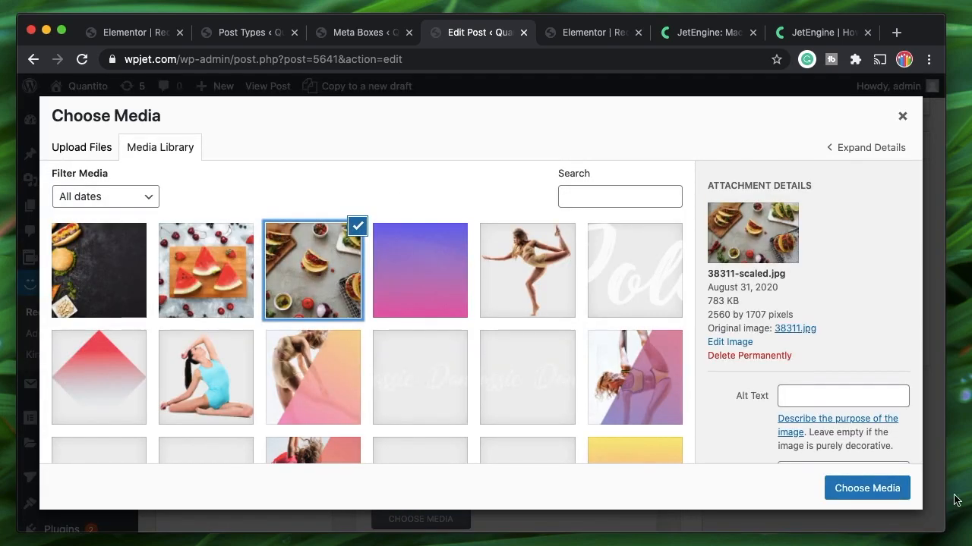
click(884, 495)
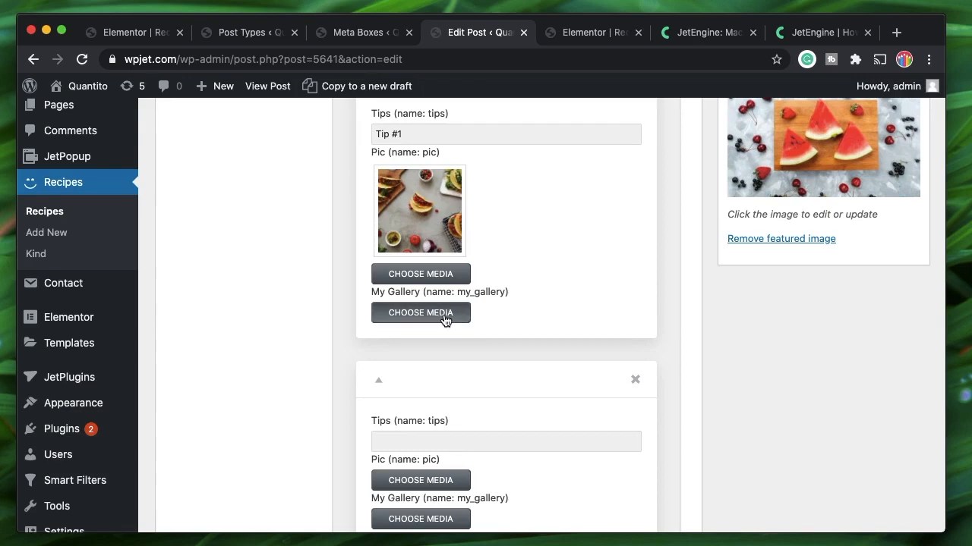
click(445, 313)
click(315, 287)
click(200, 286)
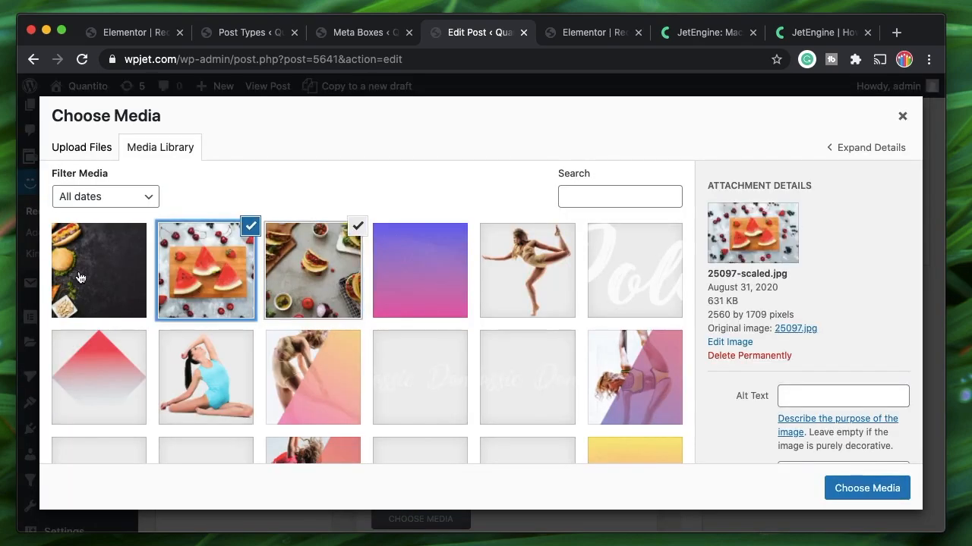
click(79, 277)
click(882, 490)
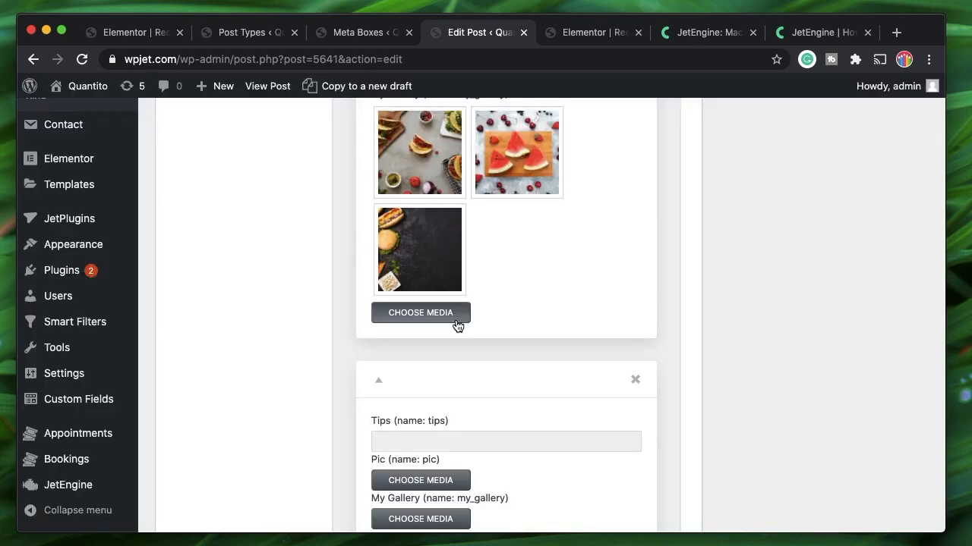
Enter 'Tip #2' for the second item and set its Pic to the red gradient diamond
scroll(457, 325, down, 3)
click(425, 288)
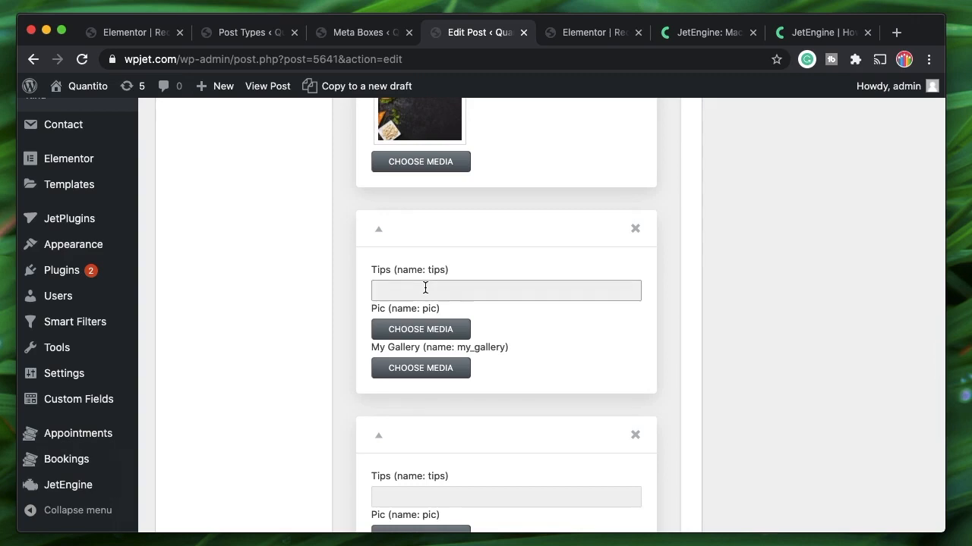
text(Tip 2)
click(392, 290)
text(#2)
click(421, 329)
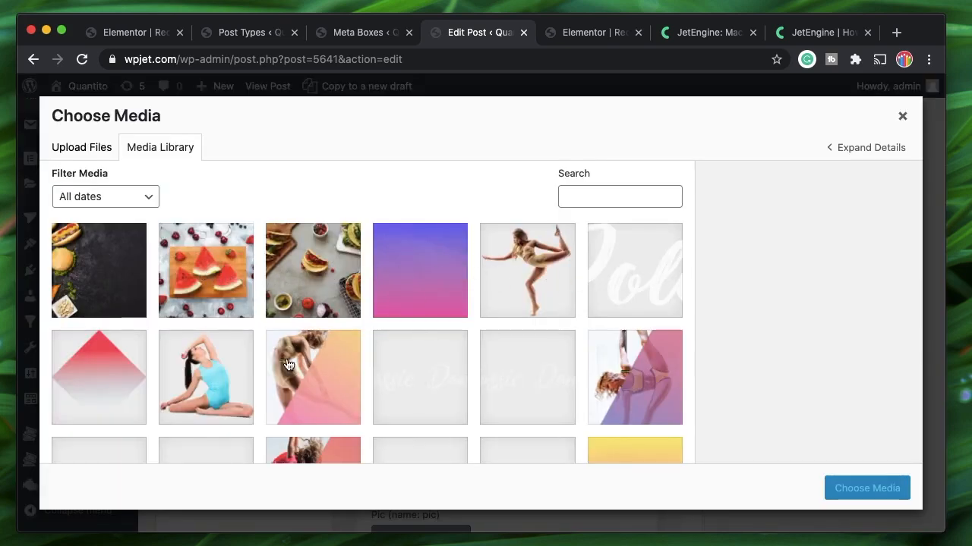
click(119, 359)
click(867, 490)
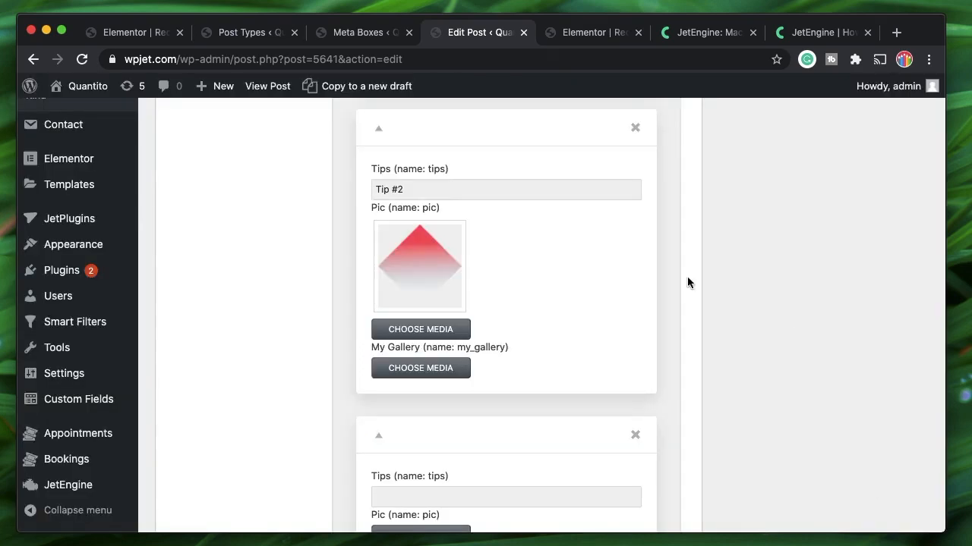
Fill the second item's gallery with the dancer, blue circle and yellow triangle images
scroll(458, 369, down, 2)
click(392, 305)
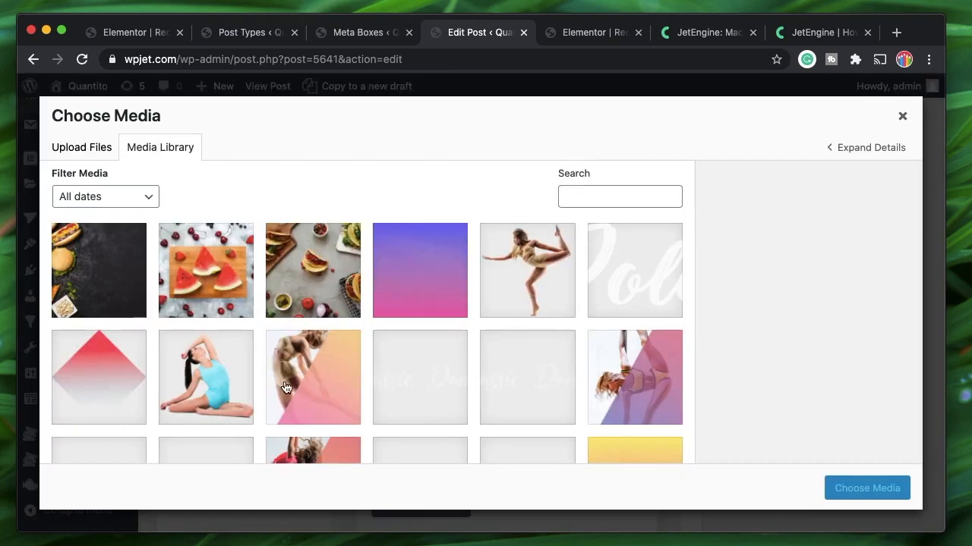
scroll(283, 392, down, 5)
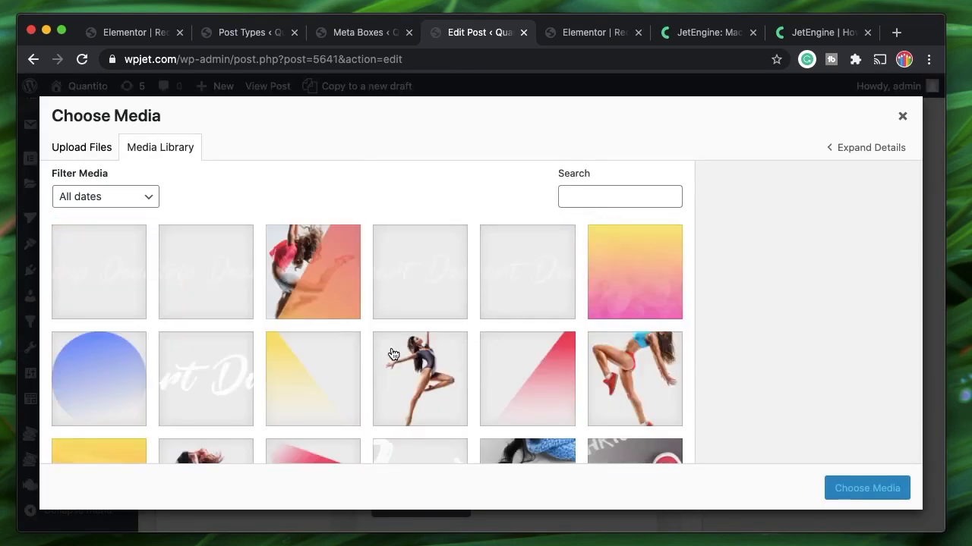
click(308, 289)
click(639, 284)
click(310, 387)
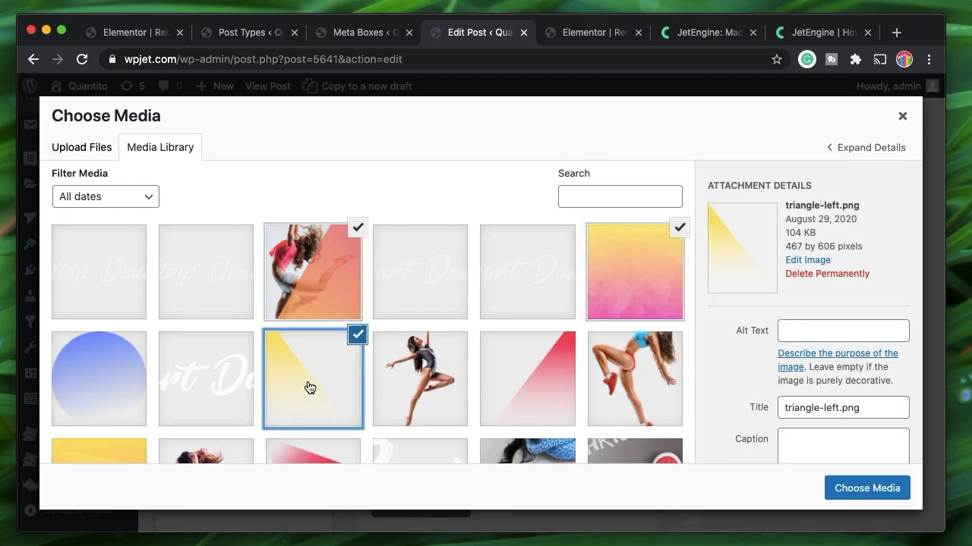
click(836, 488)
scroll(500, 403, up, 10)
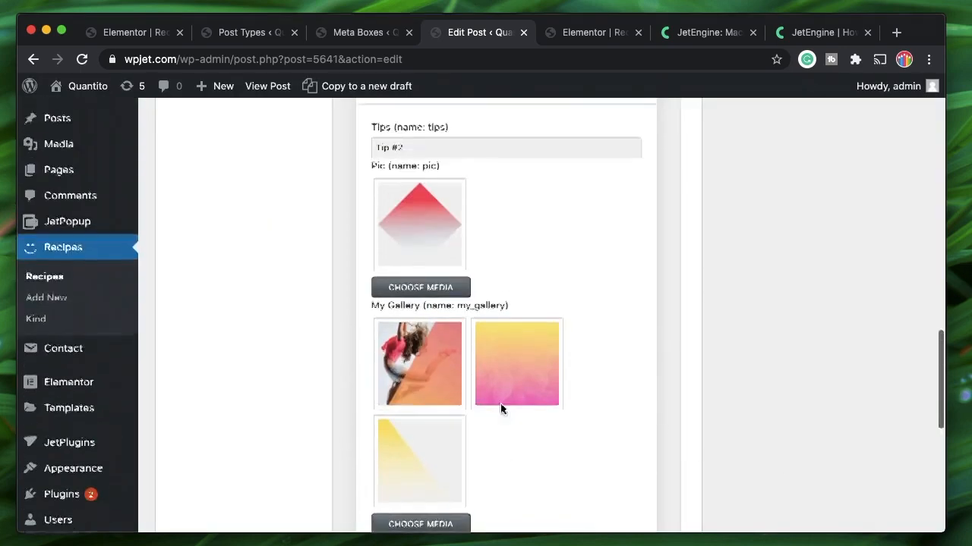
scroll(521, 360, down, 10)
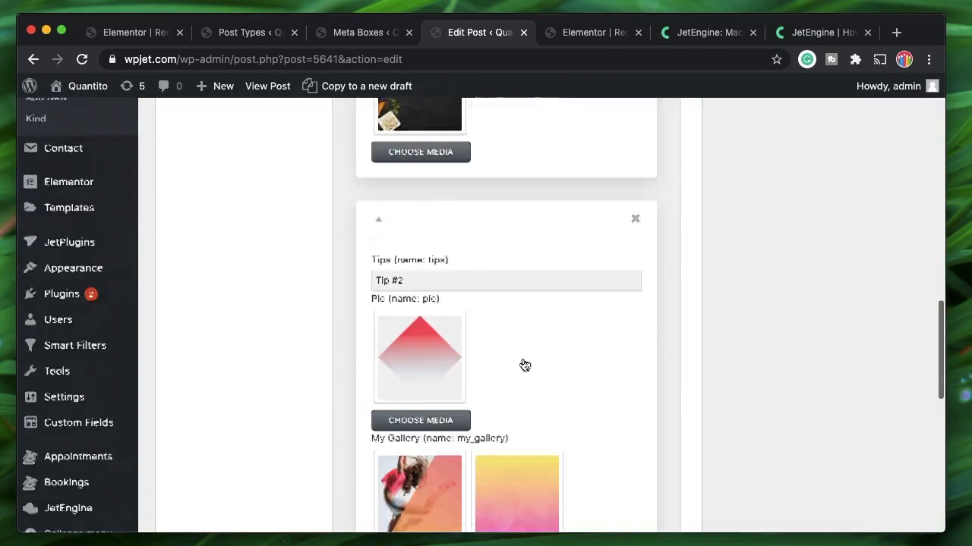
Set the last item's Pic to the food photo
click(430, 356)
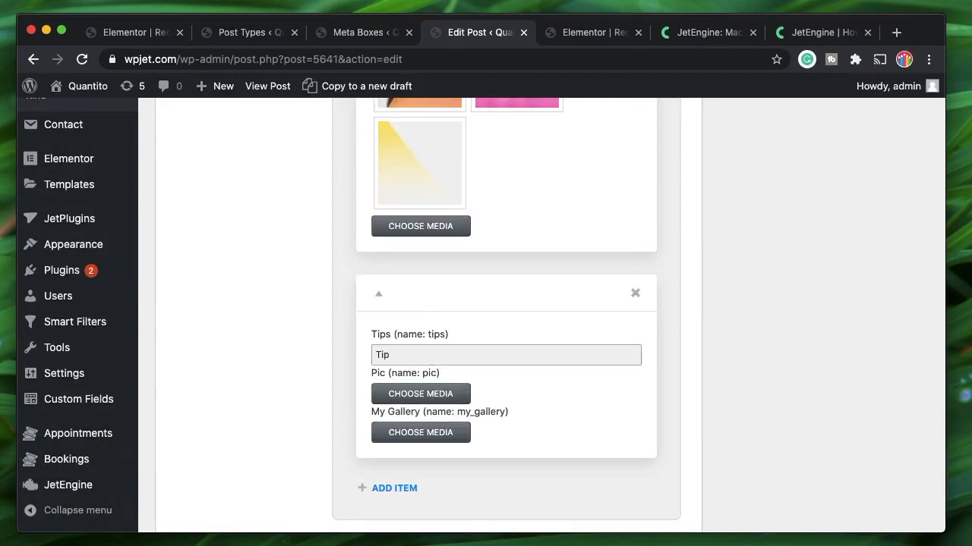
click(419, 393)
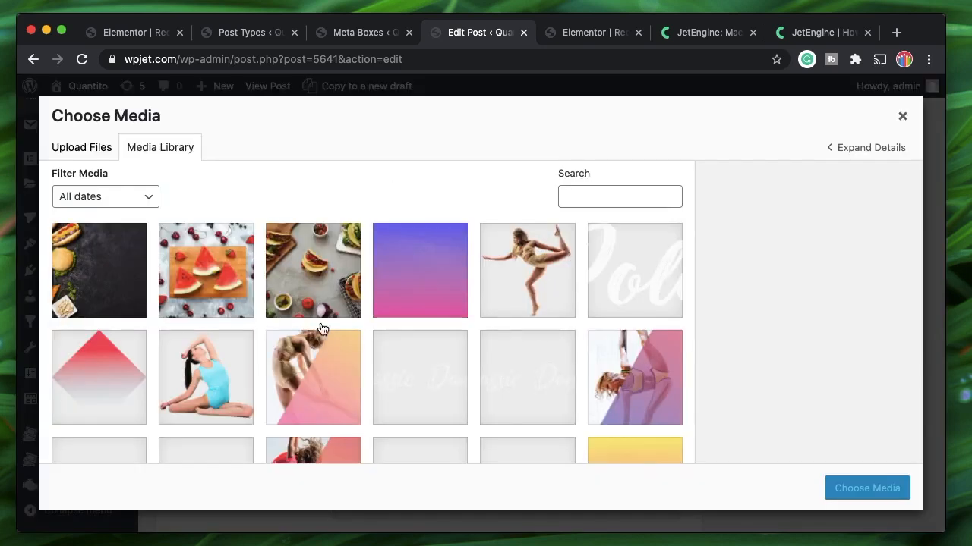
click(106, 263)
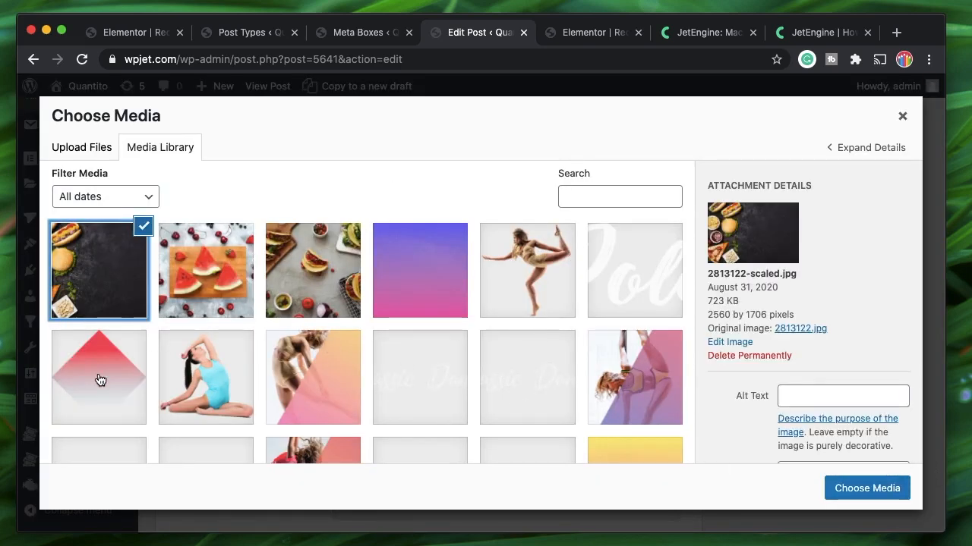
click(851, 489)
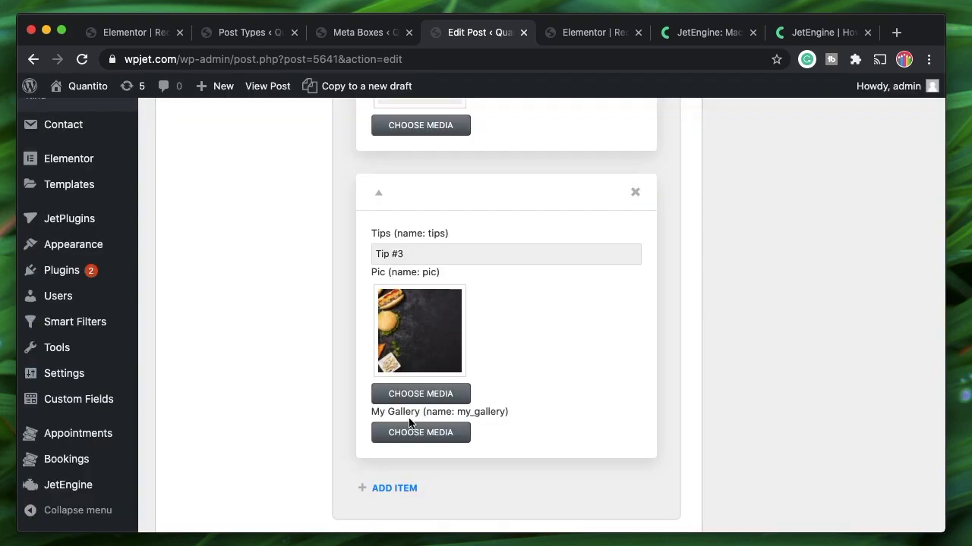
Give the last item a gallery of the food photo, purple gradient and pink diamond images
click(431, 433)
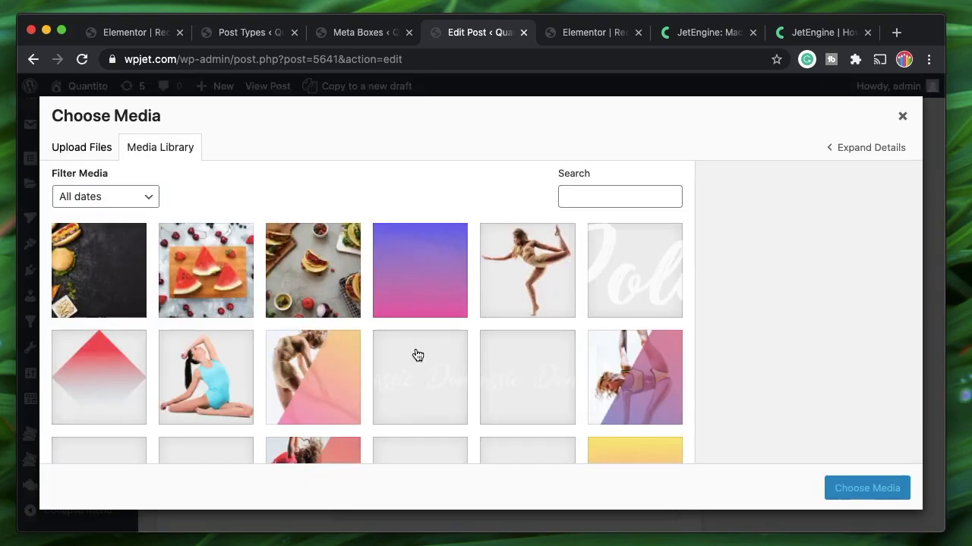
click(98, 270)
click(206, 270)
click(313, 270)
click(420, 271)
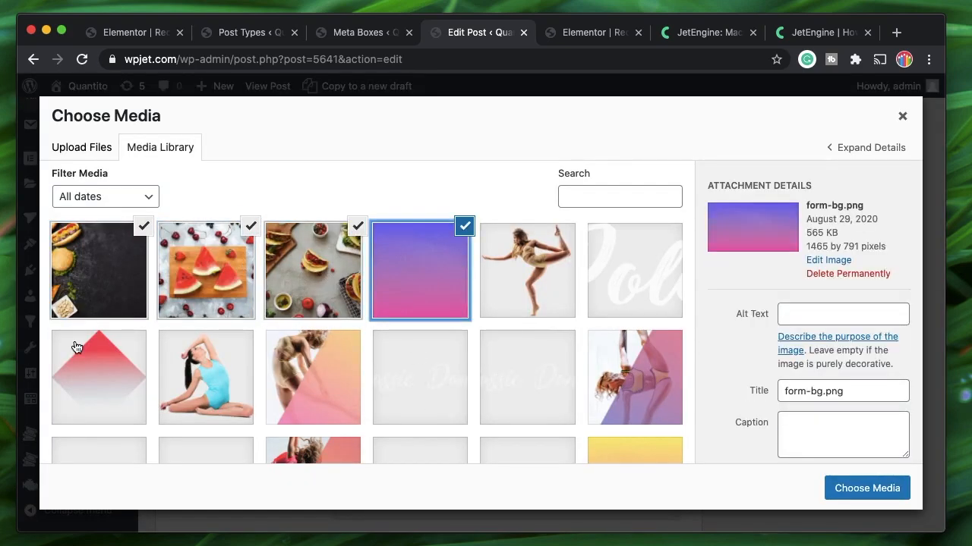
click(249, 230)
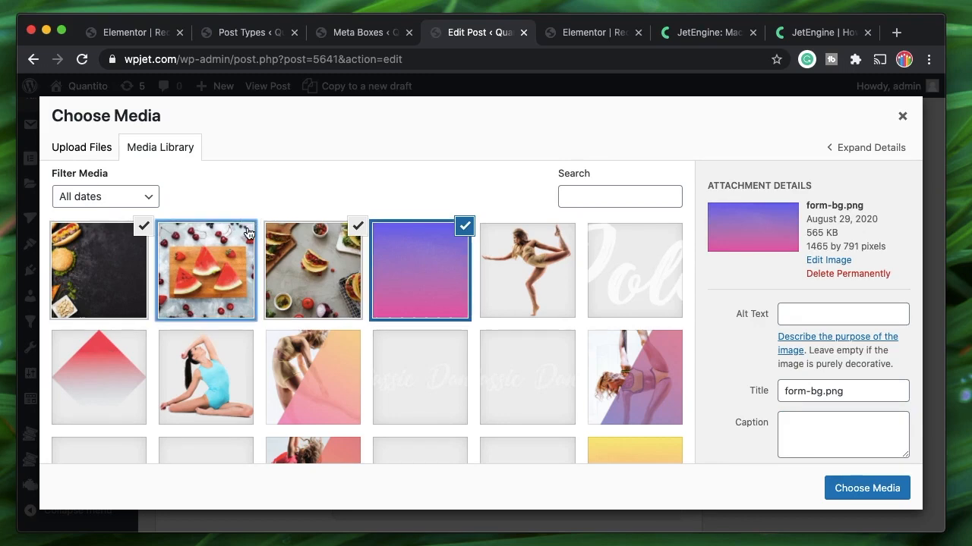
click(112, 350)
click(357, 226)
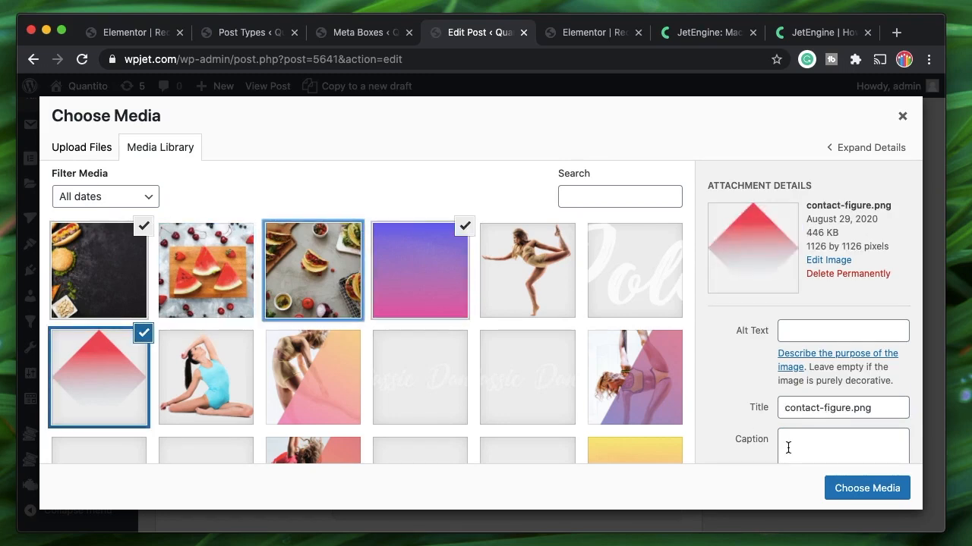
click(844, 487)
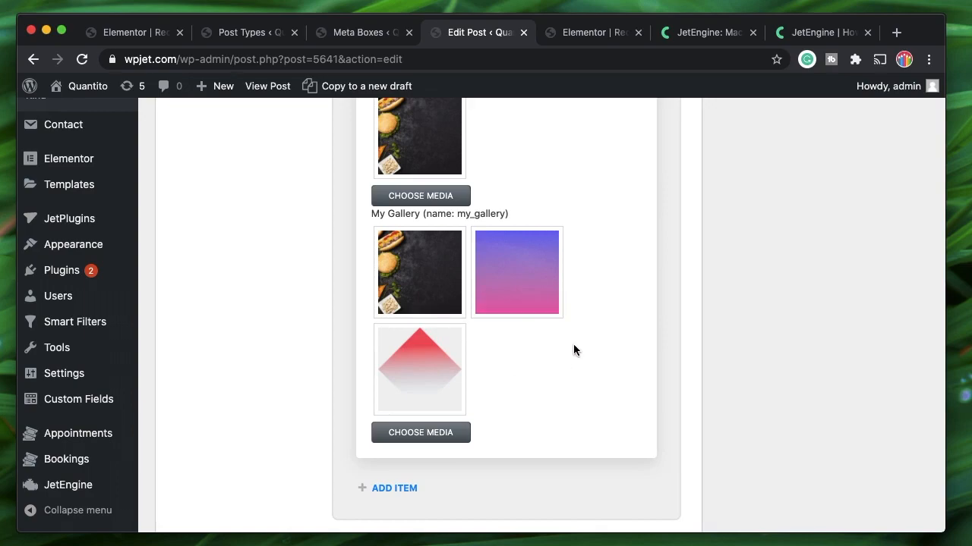
Update the recipe post to save the repeater entries
scroll(573, 350, up, 10)
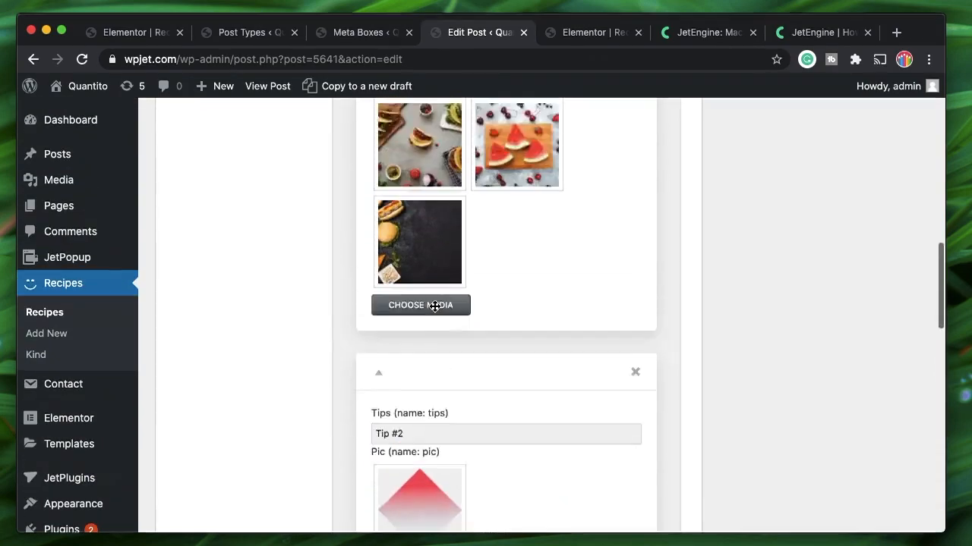
scroll(435, 306, up, 15)
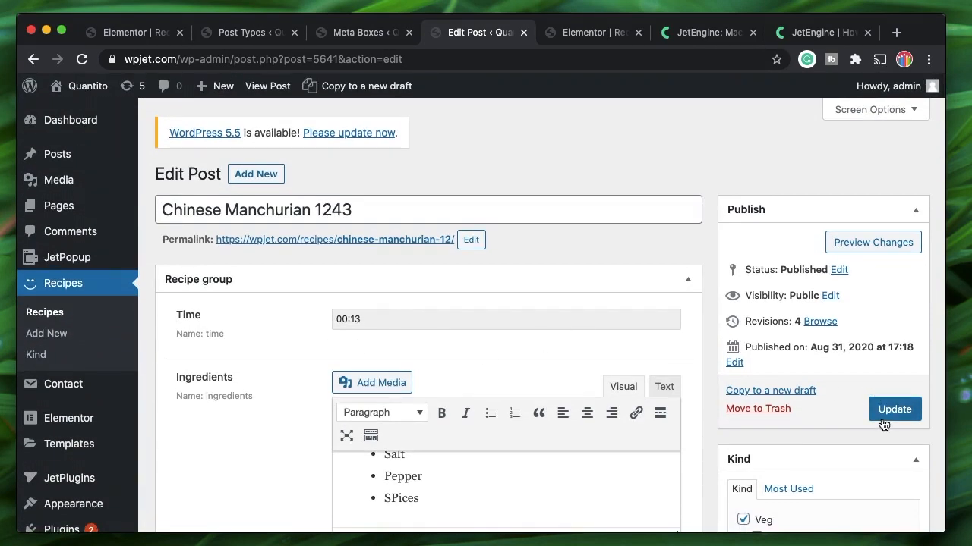
click(883, 422)
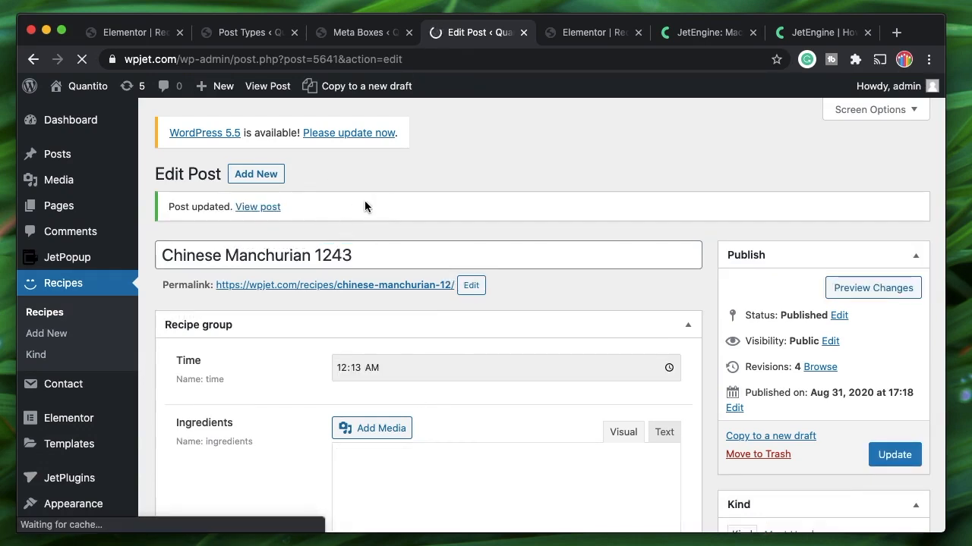
Open the JetPlugins Theme Builder in a new tab placed after Meta Boxes
click(594, 33)
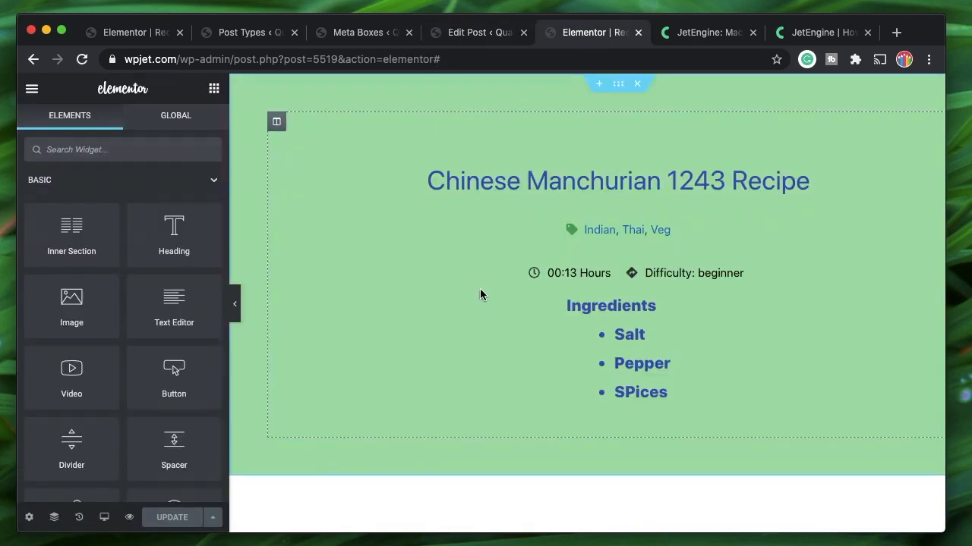
click(619, 87)
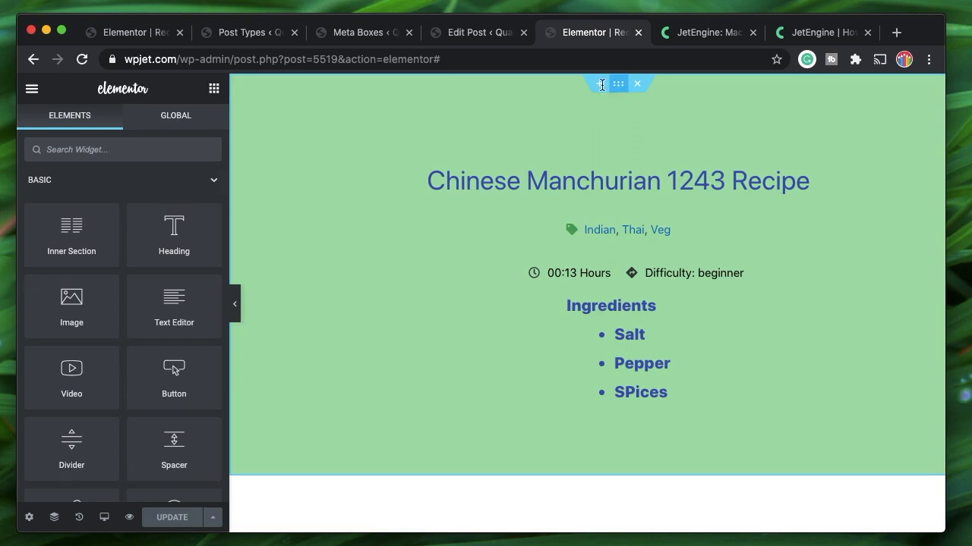
click(129, 34)
click(249, 34)
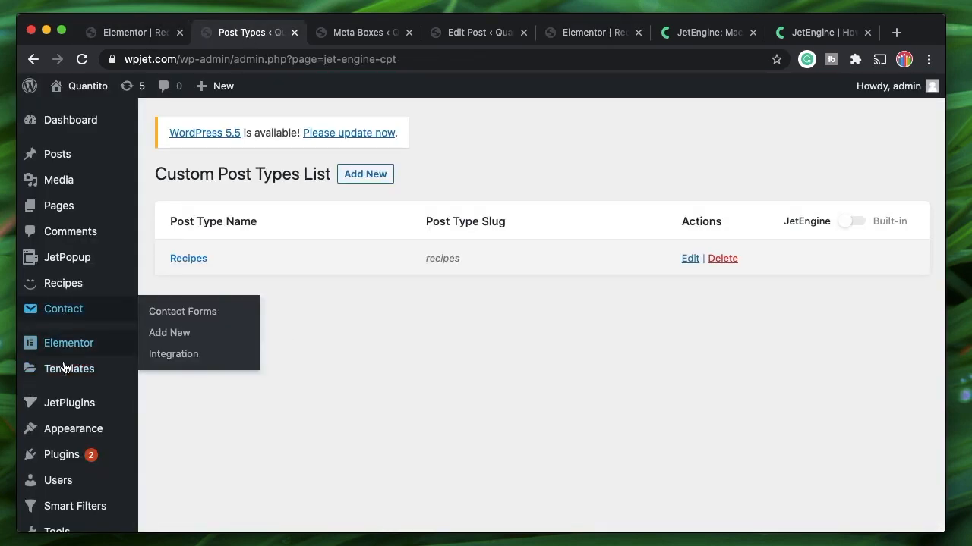
mouse_move(69, 406)
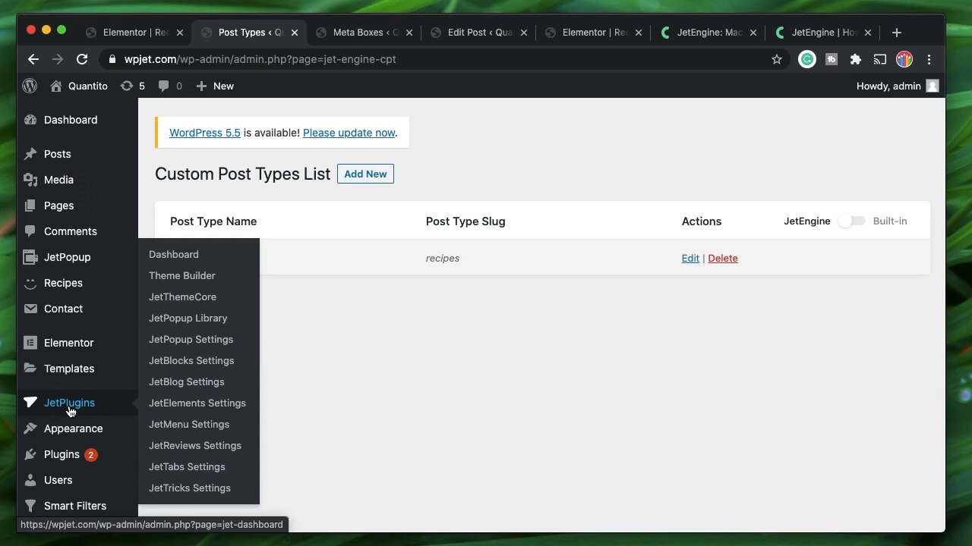
super+click(183, 280)
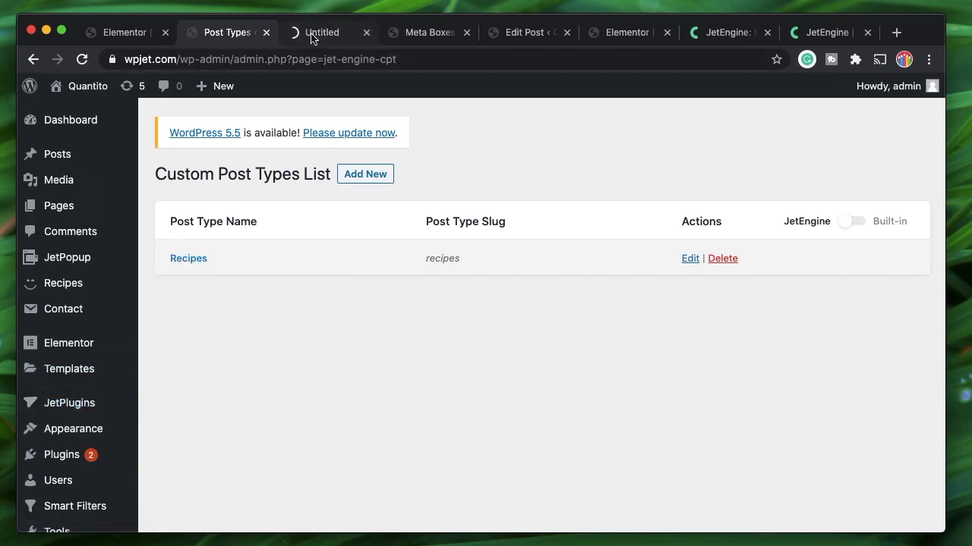
click(312, 36)
drag(312, 37, 387, 35)
Look over the Recipe design template entry, then return to the recipe's post editor
scroll(593, 184, down, 3)
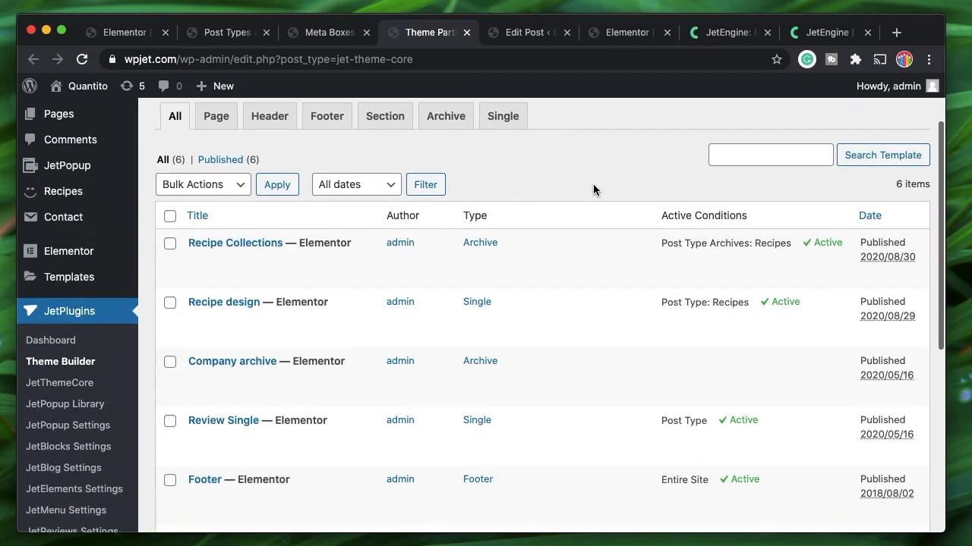
double_click(289, 302)
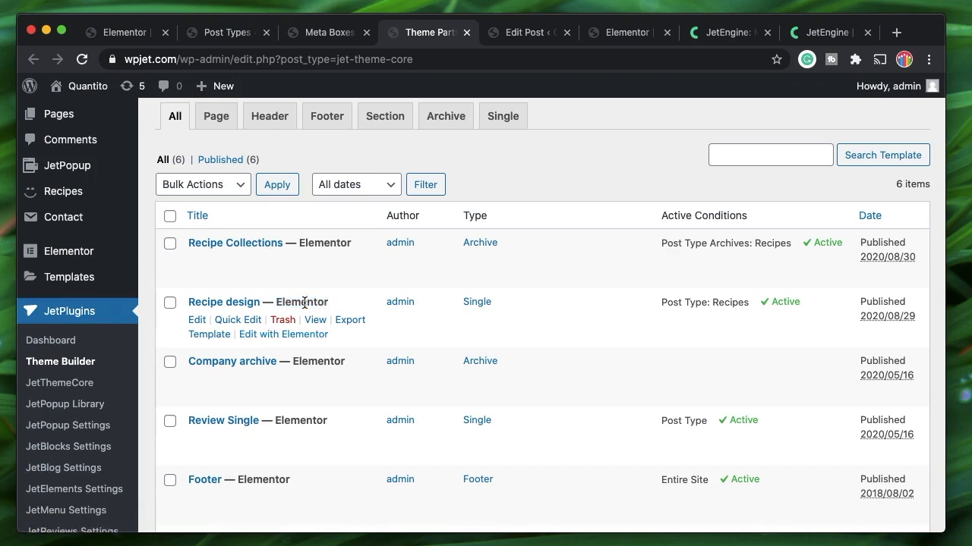
triple_click(305, 303)
double_click(305, 303)
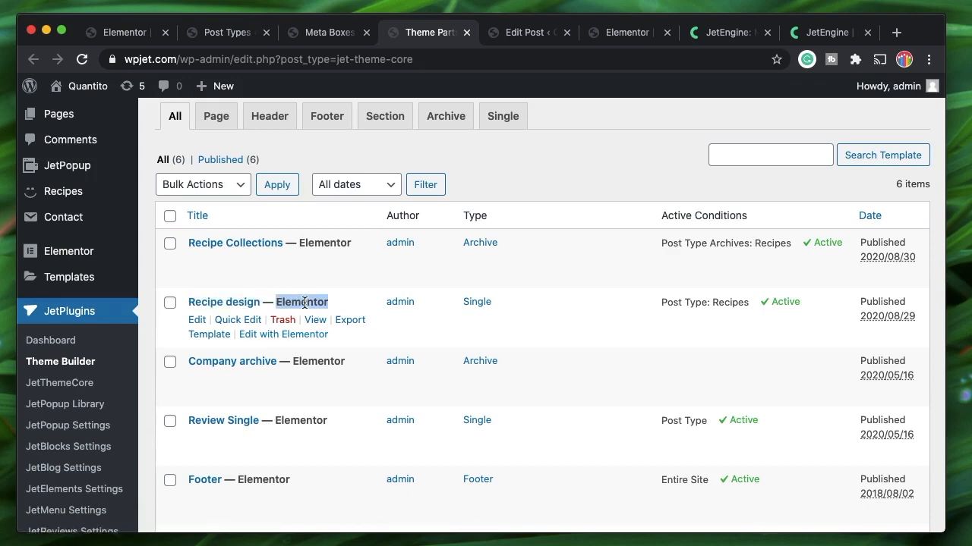
click(518, 32)
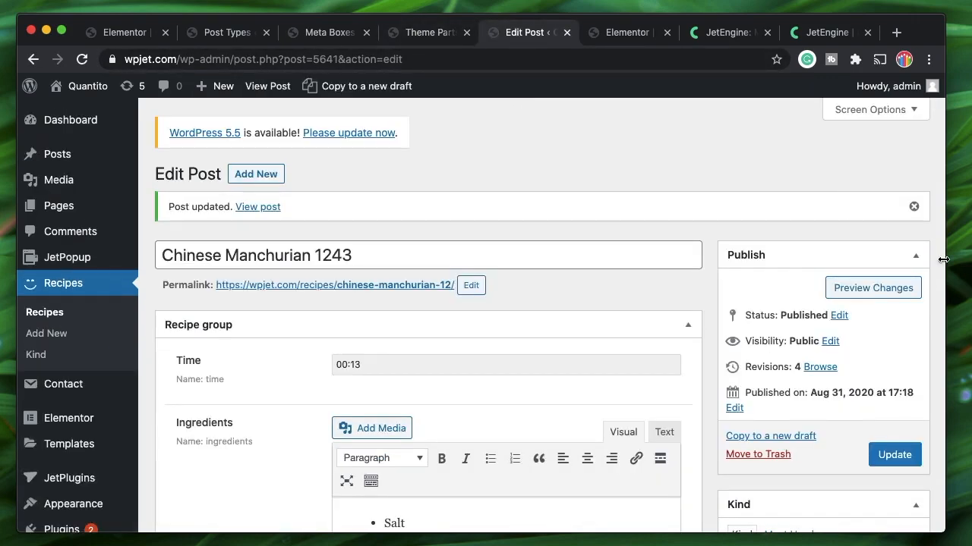
Dismiss the Post updated notice and reload the Elementor recipe template editor
click(914, 206)
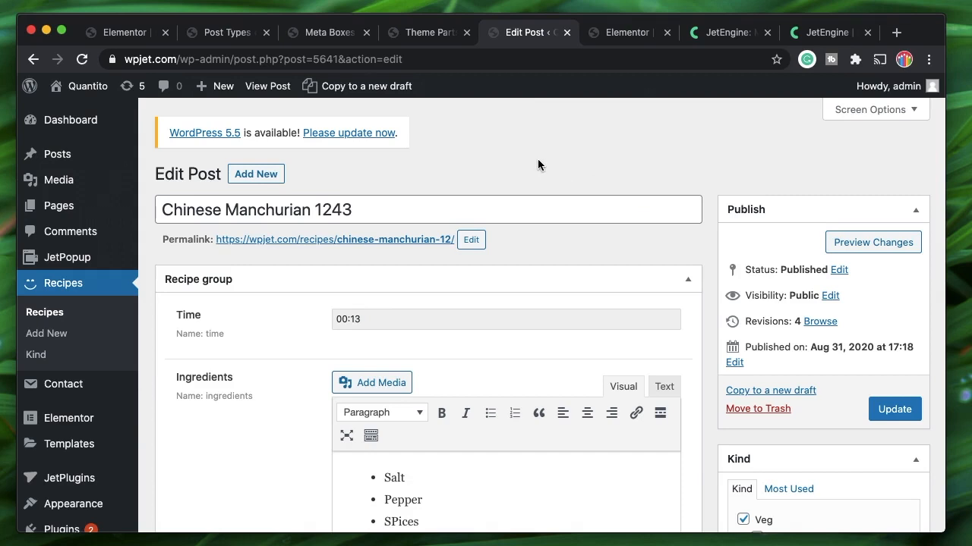
click(624, 34)
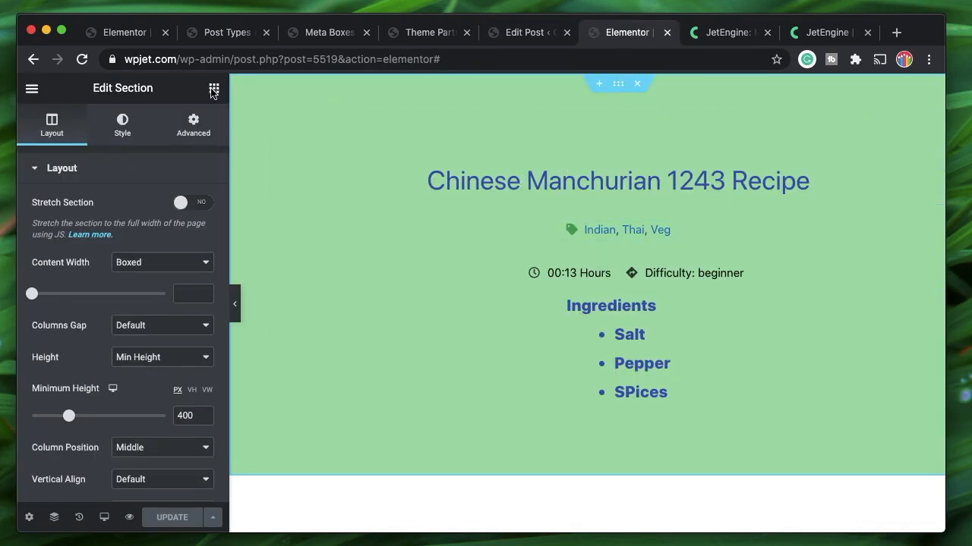
click(82, 59)
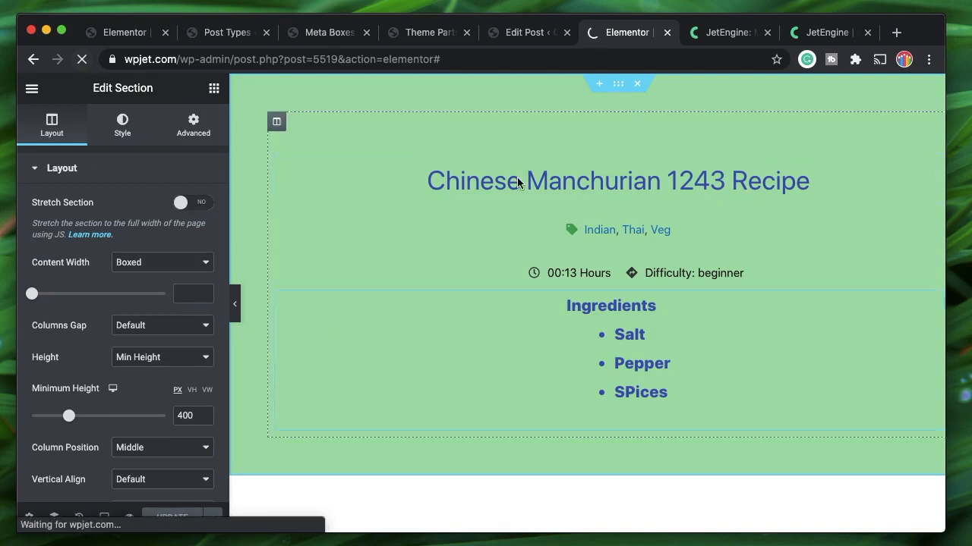
click(513, 41)
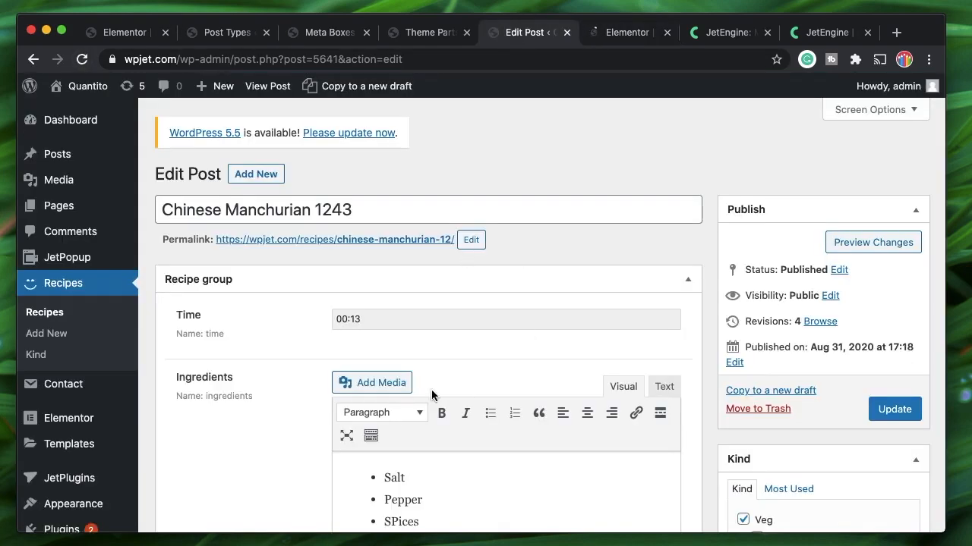
click(617, 37)
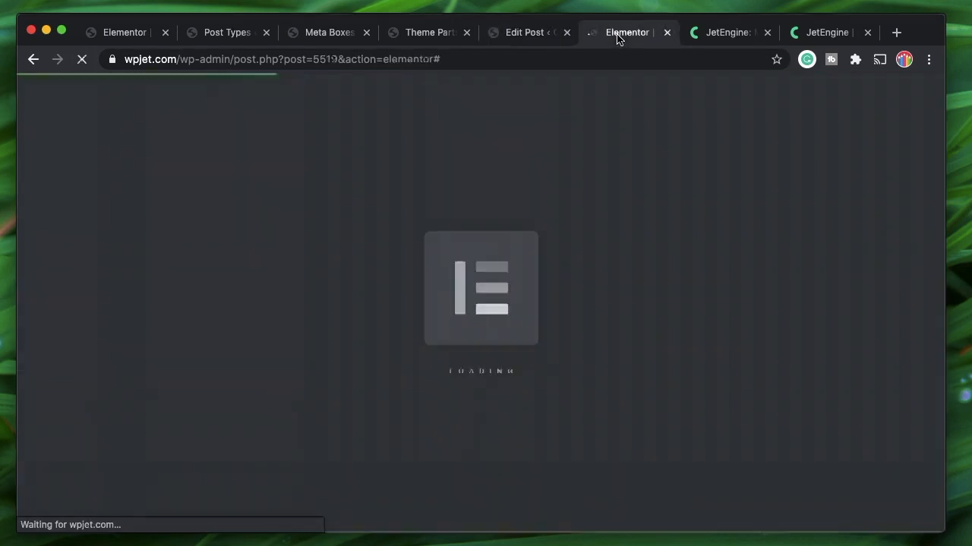
click(513, 34)
Select 1243 in the recipe title, then move on to the Edit Meta Box screen
click(361, 206)
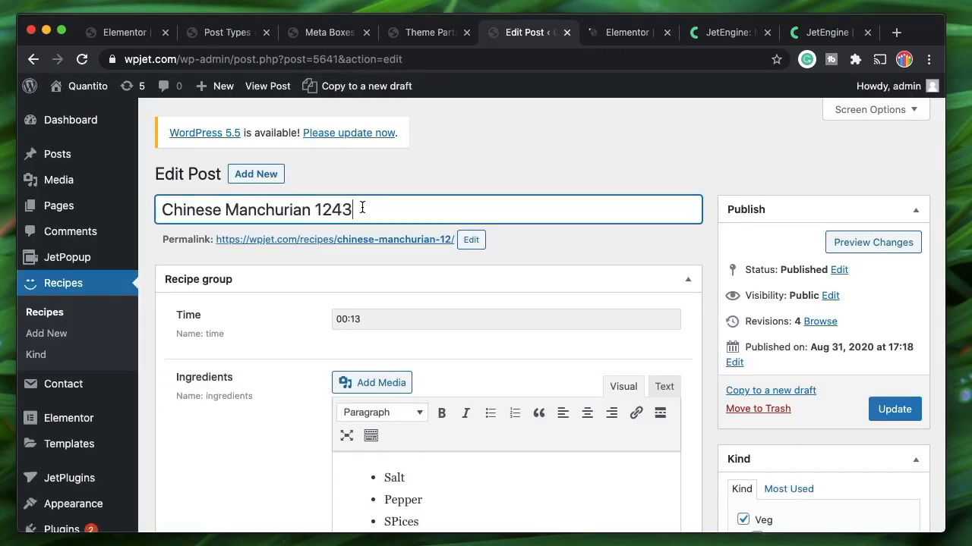
double_click(332, 211)
click(333, 211)
double_click(334, 213)
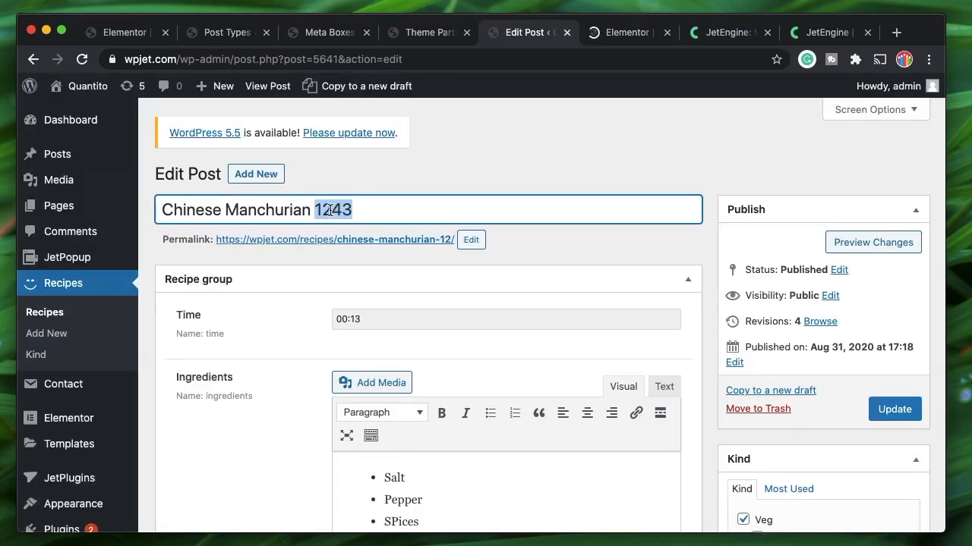
click(334, 213)
double_click(334, 213)
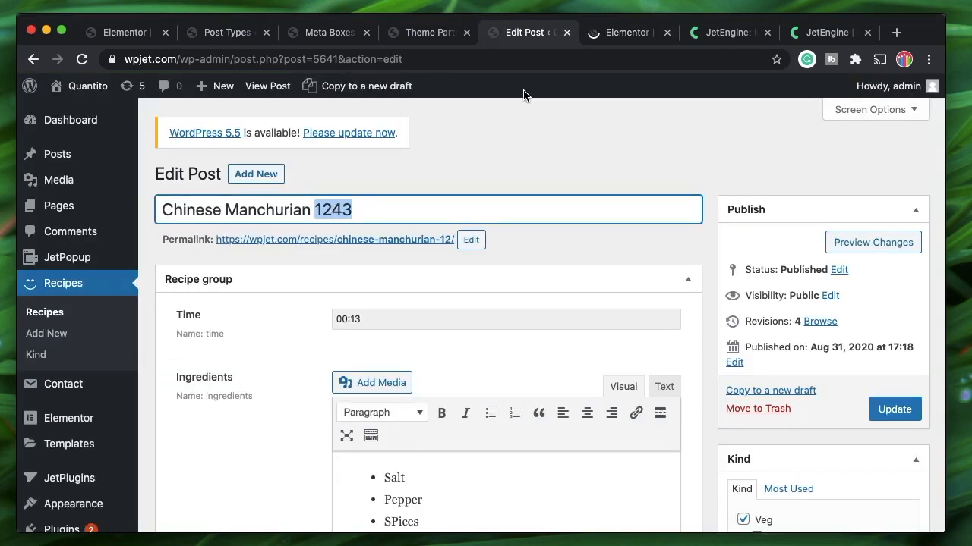
click(611, 43)
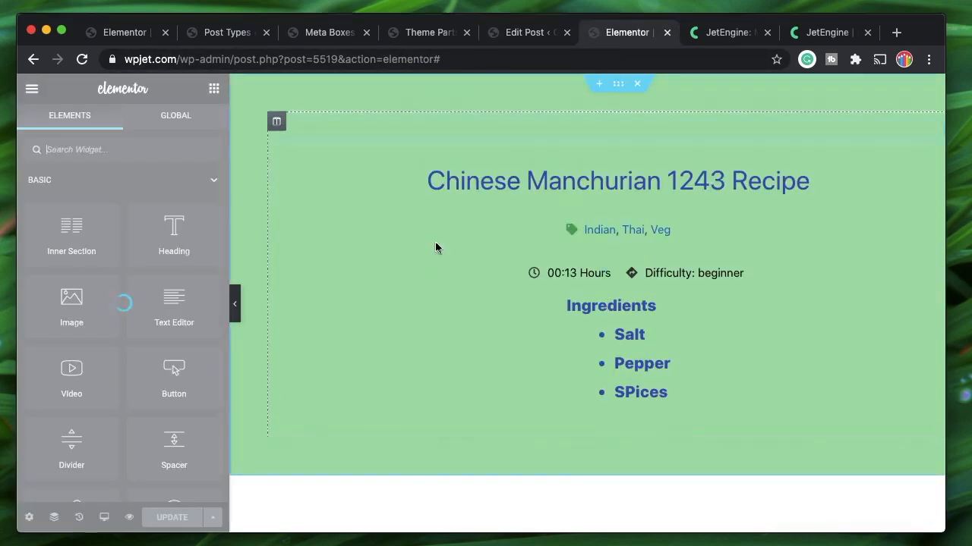
click(310, 40)
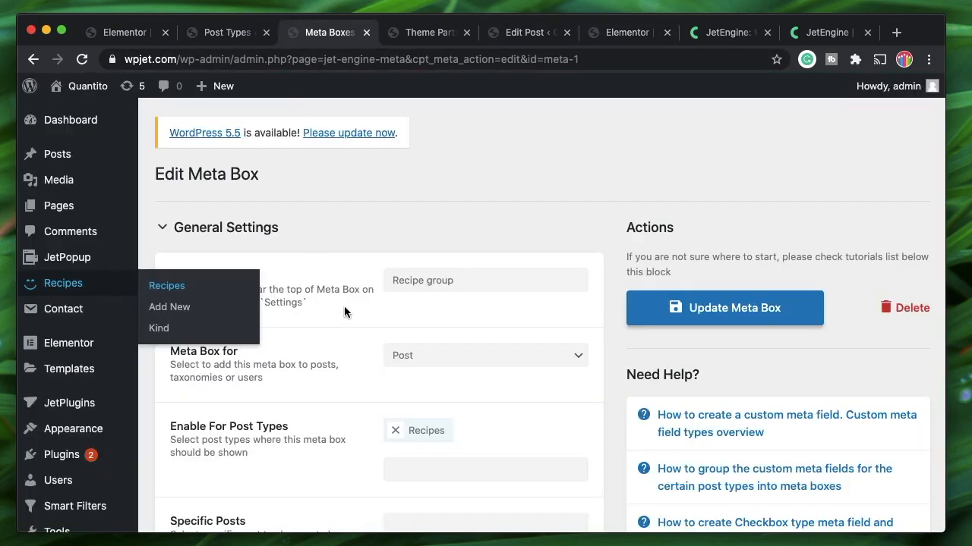
Expand the Repeater meta field and scroll through its sub-field settings
scroll(462, 201, down, 4)
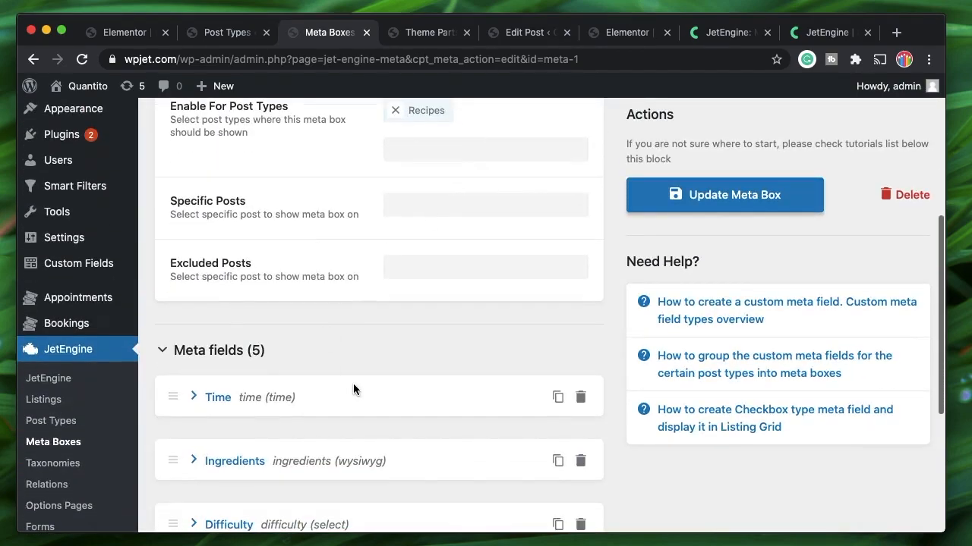
scroll(353, 389, down, 3)
click(219, 405)
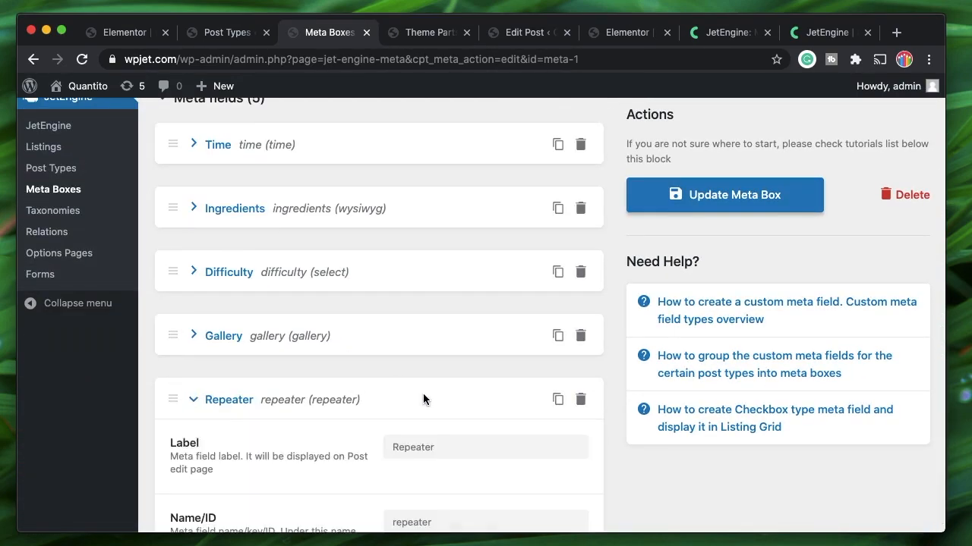
scroll(423, 399, down, 3)
scroll(282, 303, up, 7)
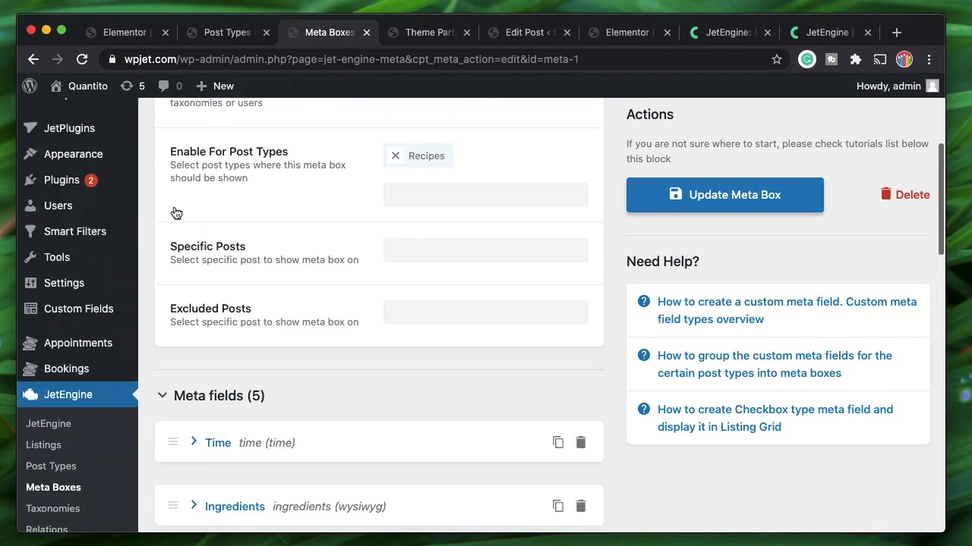
scroll(298, 194, up, 5)
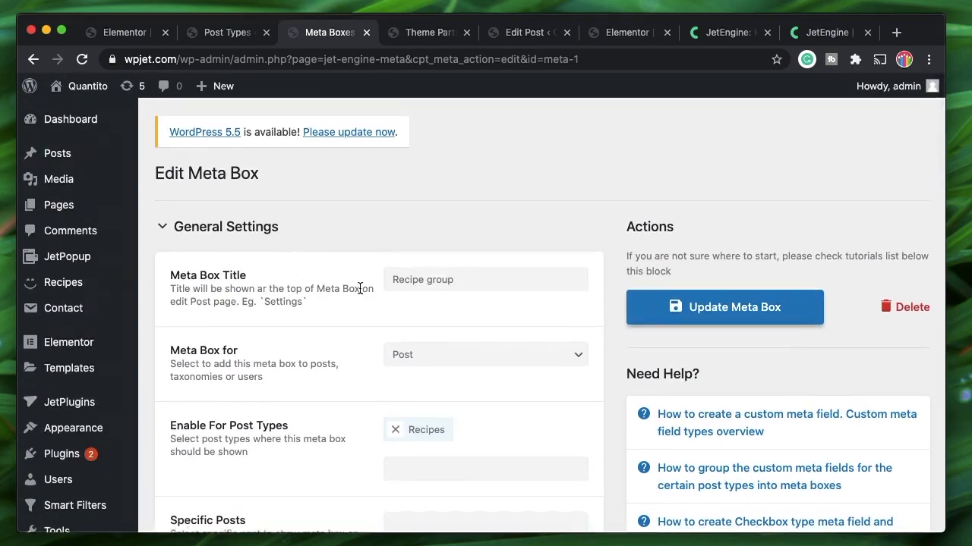
scroll(455, 250, down, 3)
scroll(412, 327, down, 6)
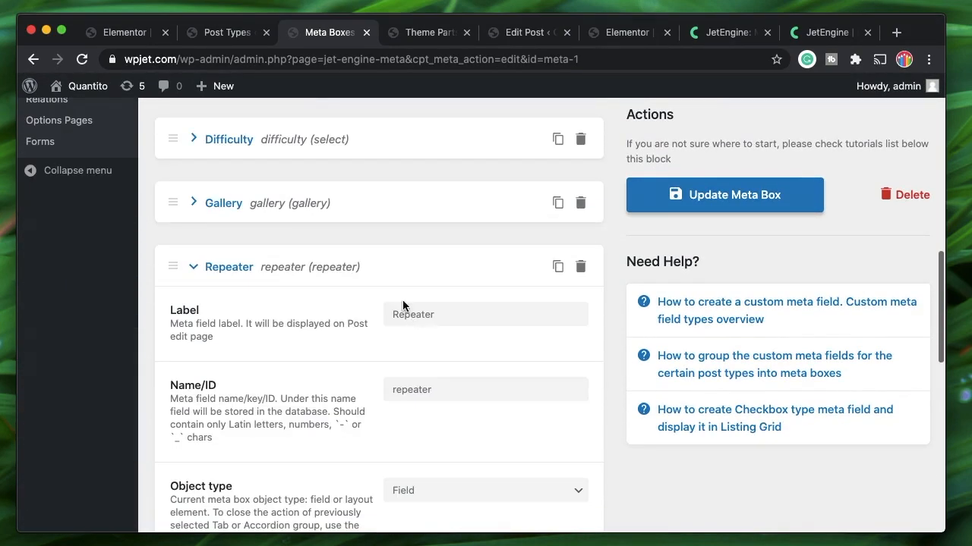
scroll(293, 330, up, 1)
scroll(296, 322, down, 4)
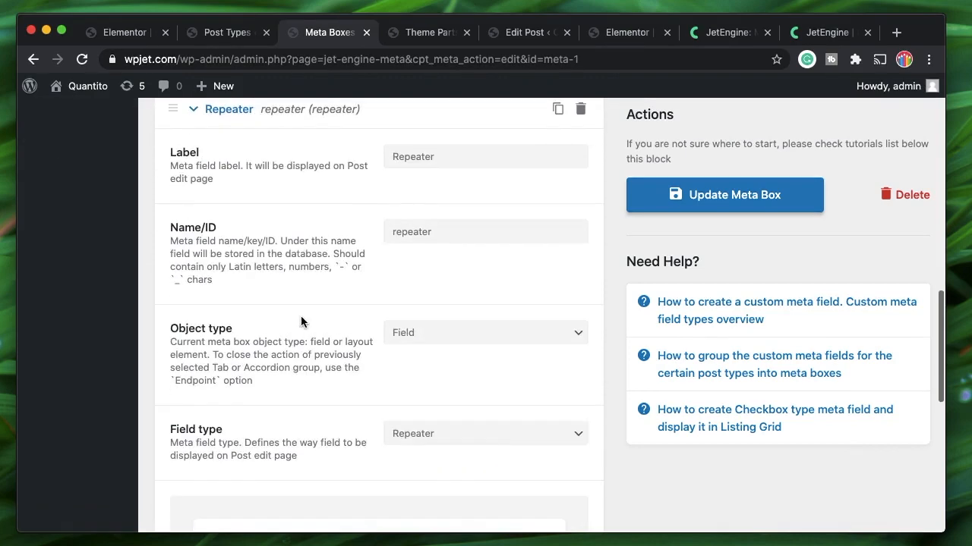
scroll(300, 322, down, 3)
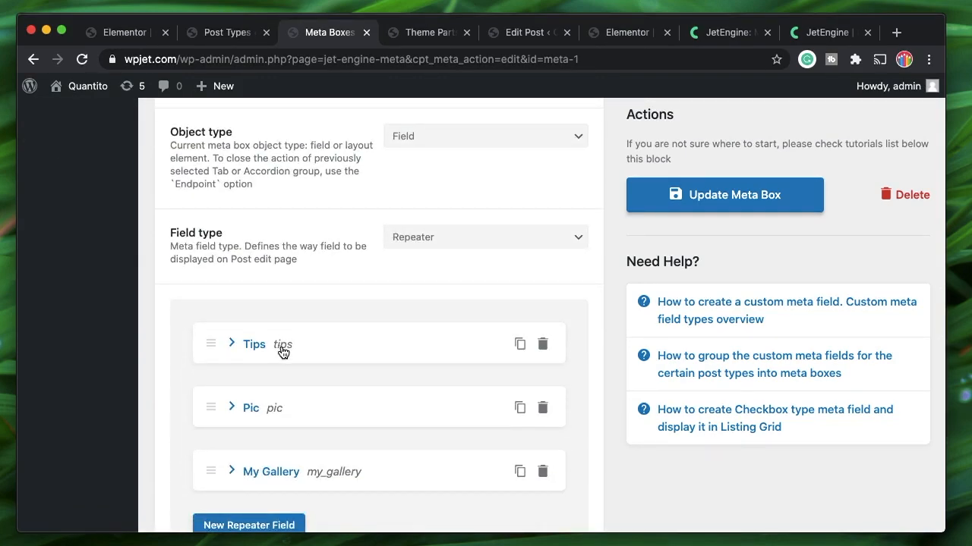
Expand and collapse the Tips sub-field, then return to the recipe's Edit Post screen
click(260, 347)
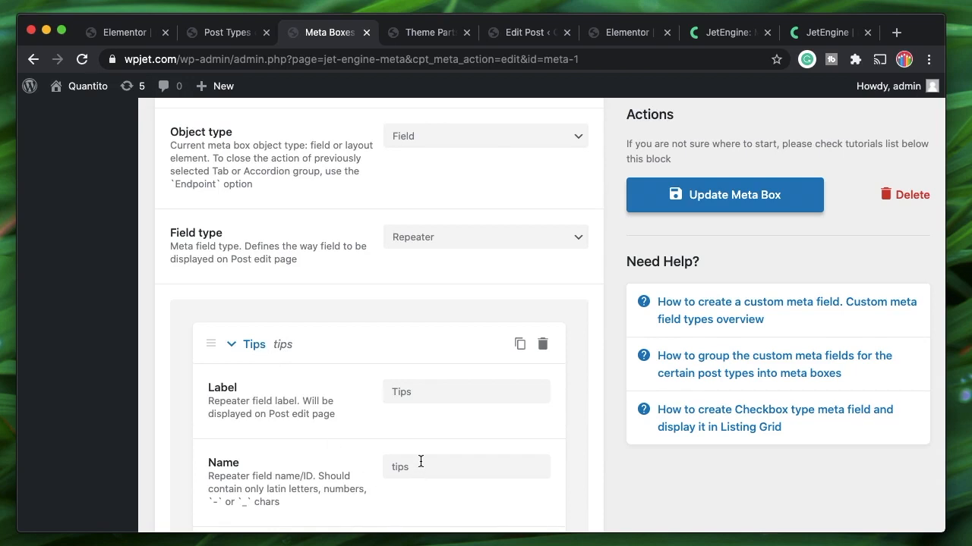
click(244, 344)
click(523, 34)
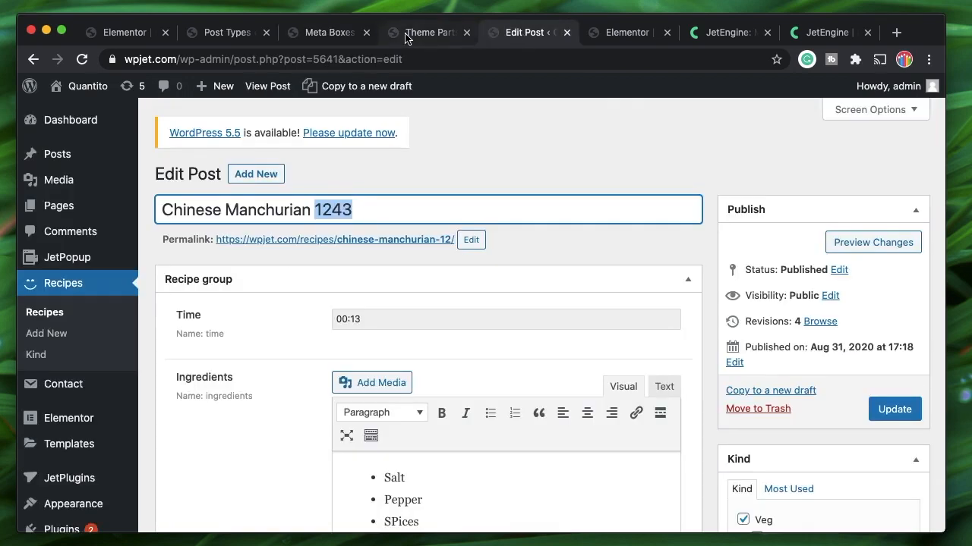
Drag Dynamic Repeater from Listing Elements onto the recipe template beneath the category tags
click(620, 34)
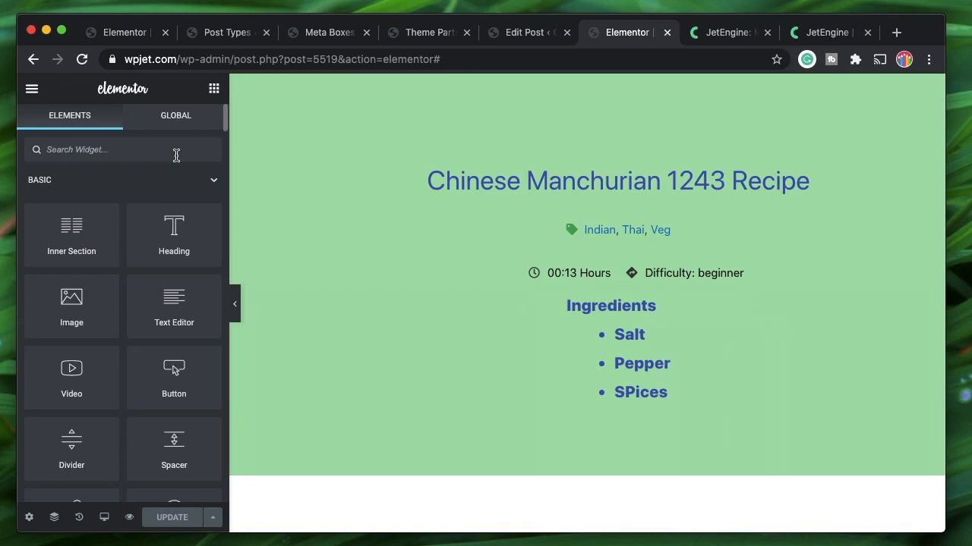
text(rep)
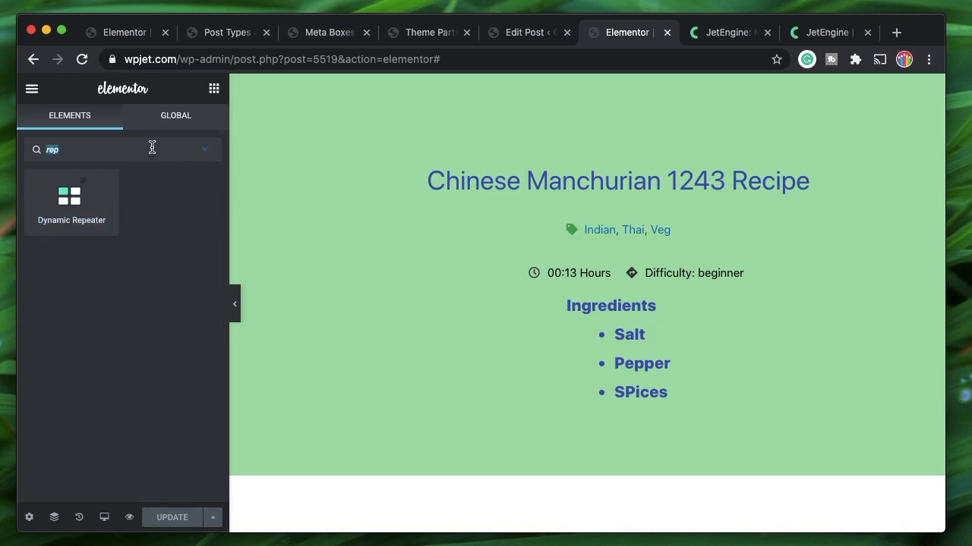
key(BackSpace)
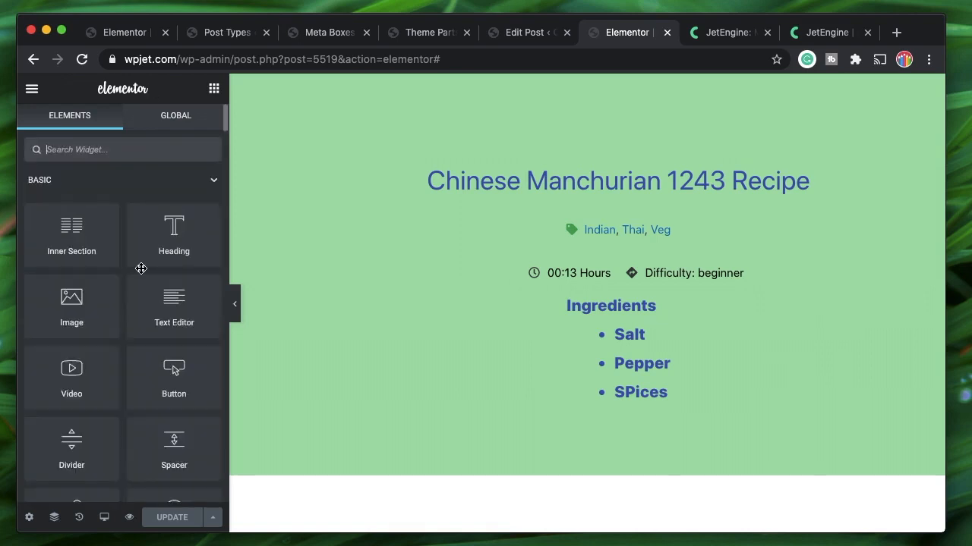
scroll(129, 306, down, 10)
scroll(130, 306, down, 10)
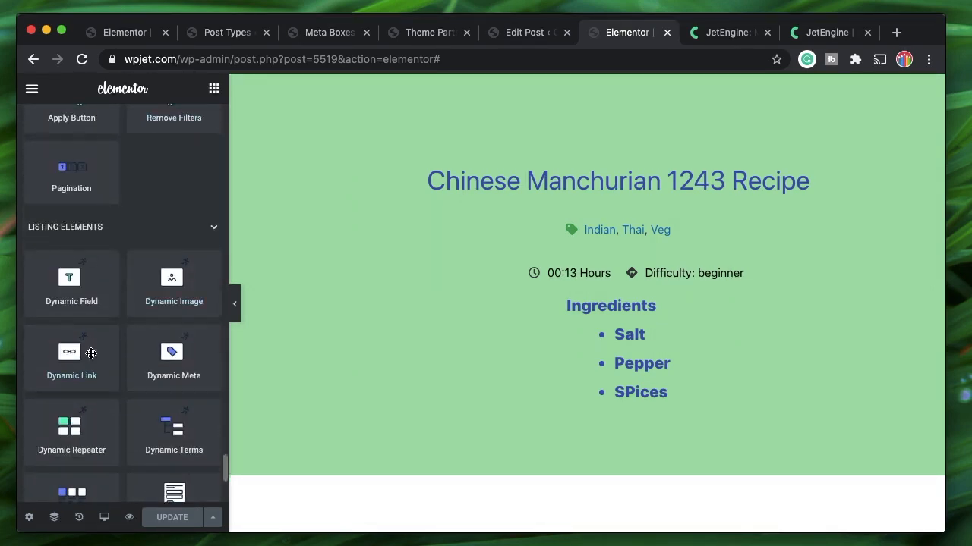
scroll(91, 354, down, 2)
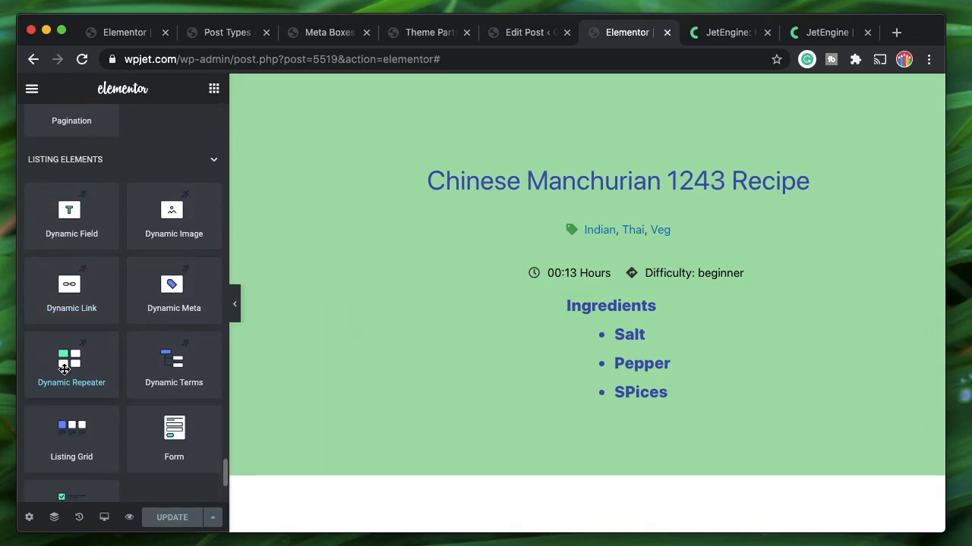
drag(64, 369, 592, 265)
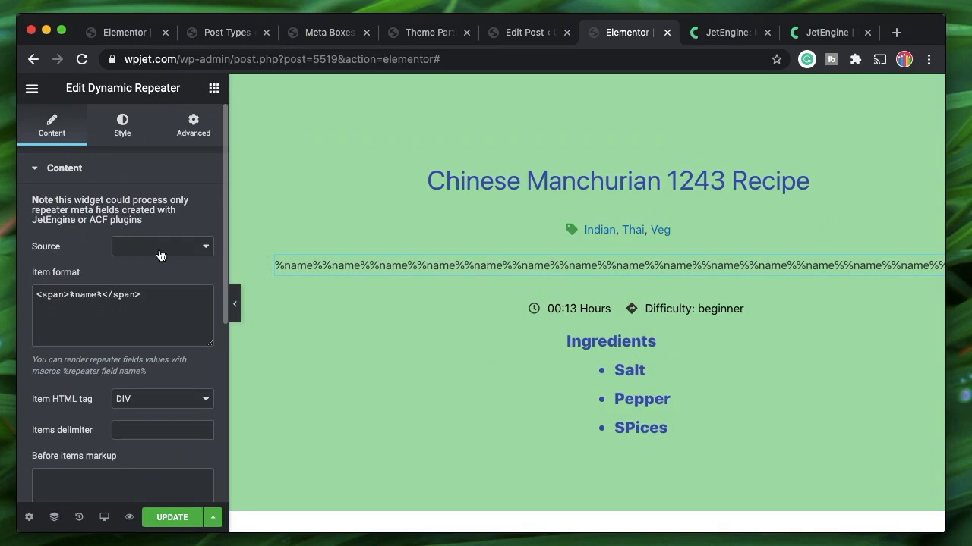
Inspect the Item format markup around %name% and its closing span, then switch to the Macros Guide
triple_click(151, 293)
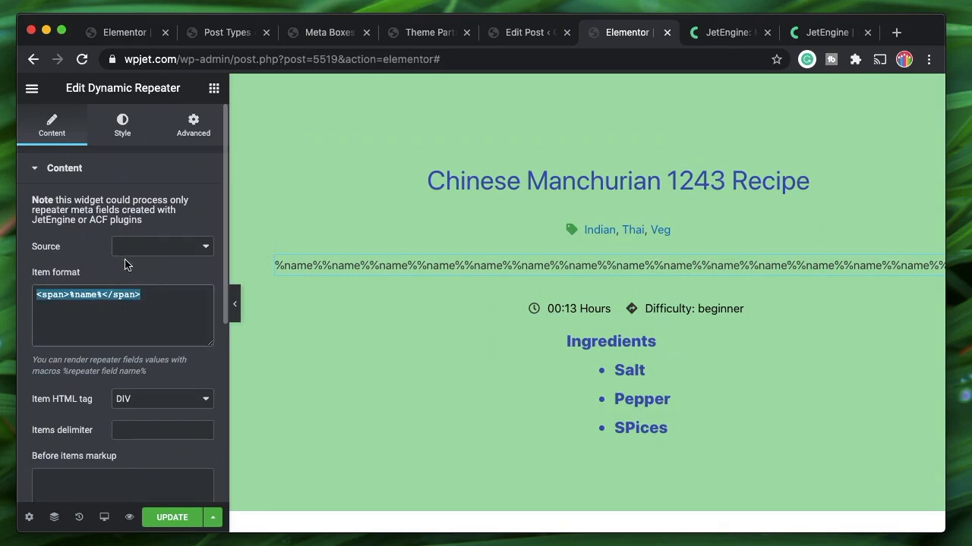
double_click(128, 299)
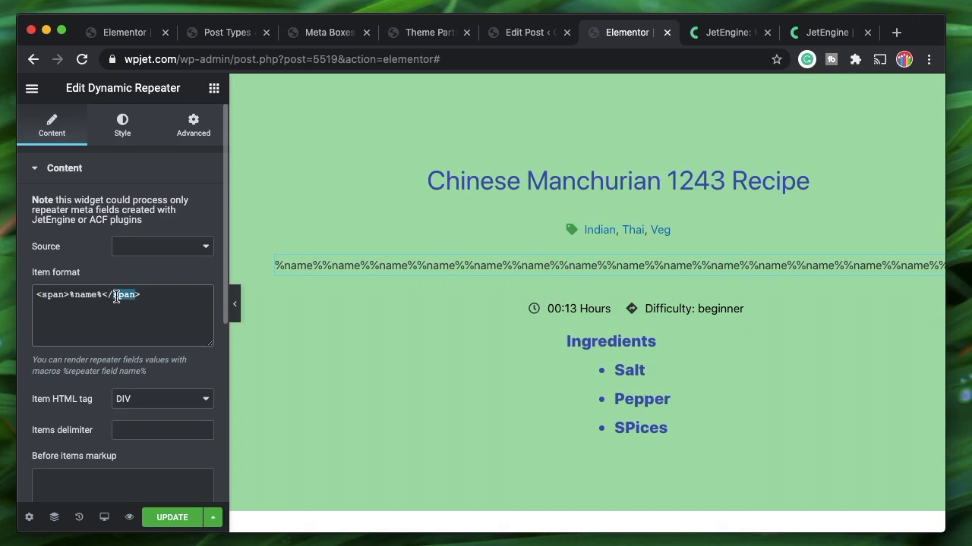
click(102, 297)
key(shift+Down)
key(Left)
key(ctrl+Tab)
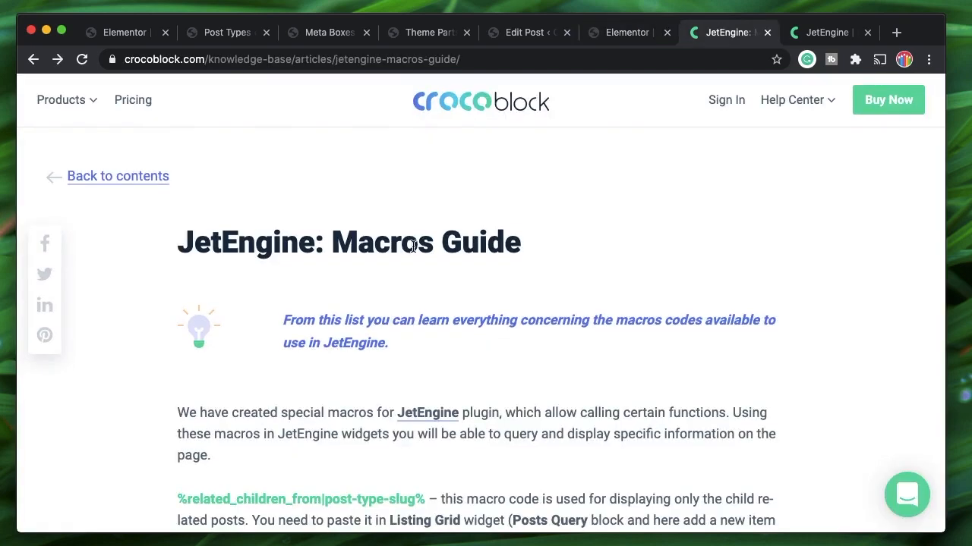
Highlight 'Macros' and 'Guide' in the article heading, then go back to the Theme Parts list
double_click(389, 242)
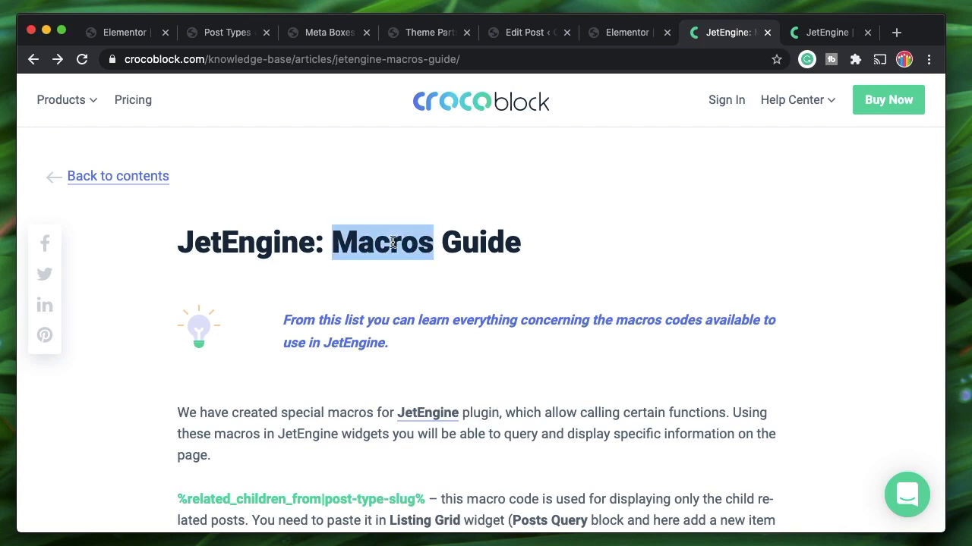
double_click(488, 244)
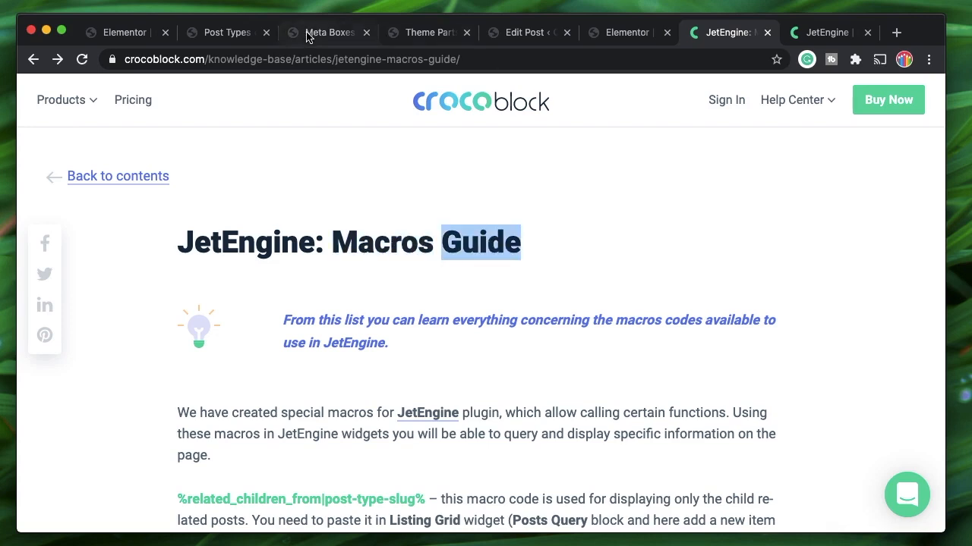
click(429, 35)
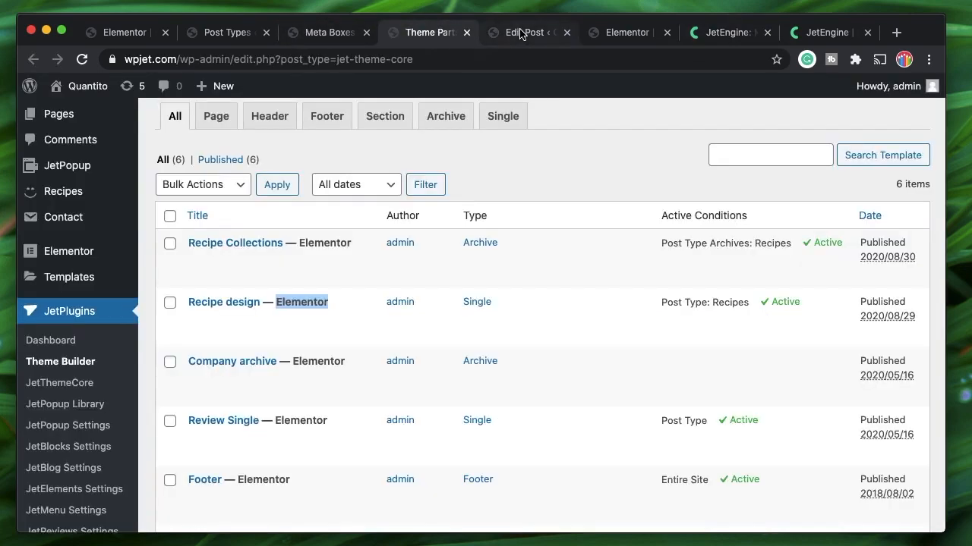
Scroll through the Tip #1 and Tip #2 repeater items on the recipe, then go back to Elementor
click(520, 34)
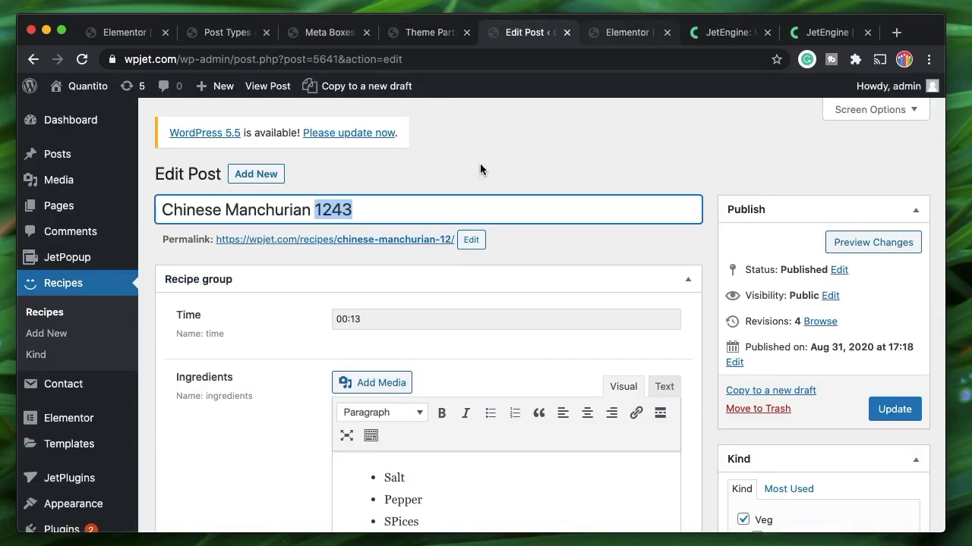
scroll(412, 315, down, 10)
scroll(411, 309, down, 3)
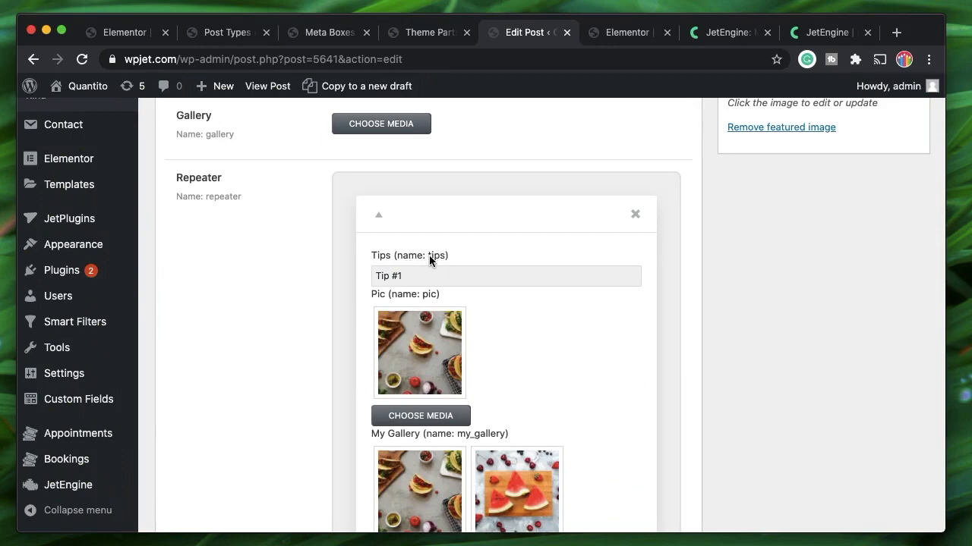
scroll(442, 344, down, 4)
scroll(442, 344, down, 3)
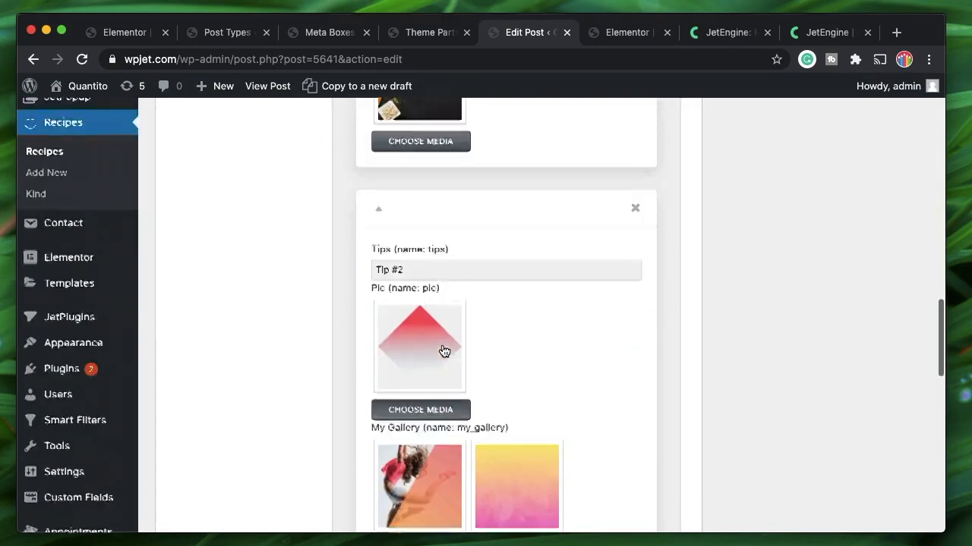
scroll(441, 345, up, 5)
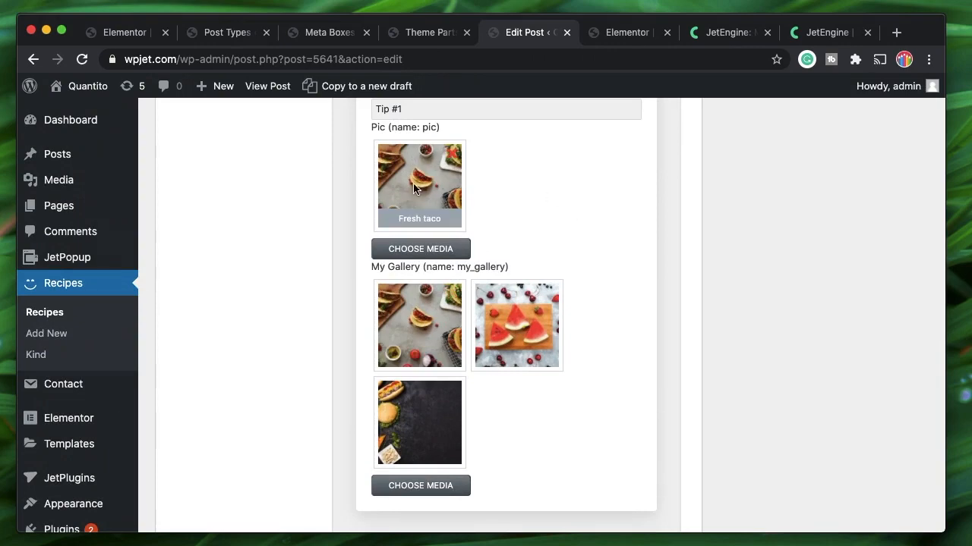
click(624, 36)
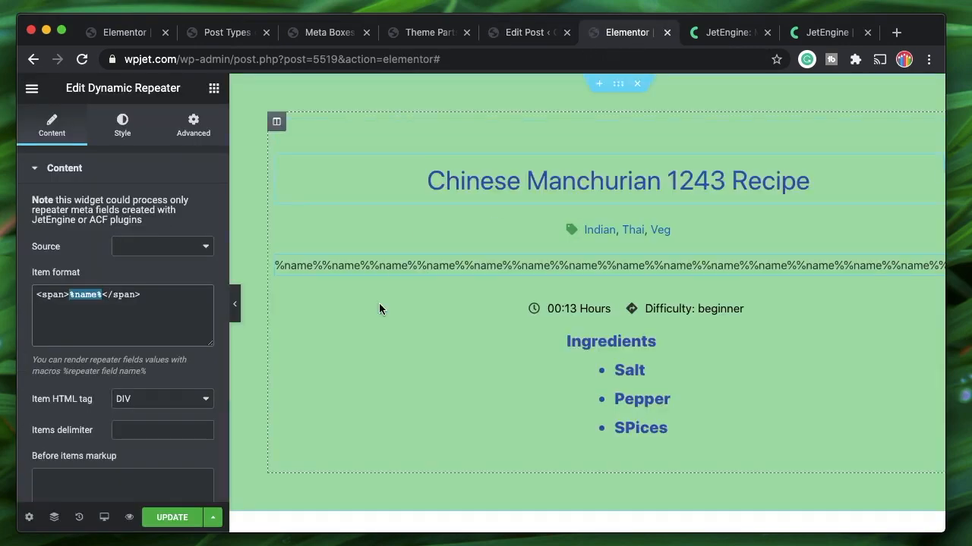
Set the Dynamic Repeater's Source to the Repeater field
click(74, 298)
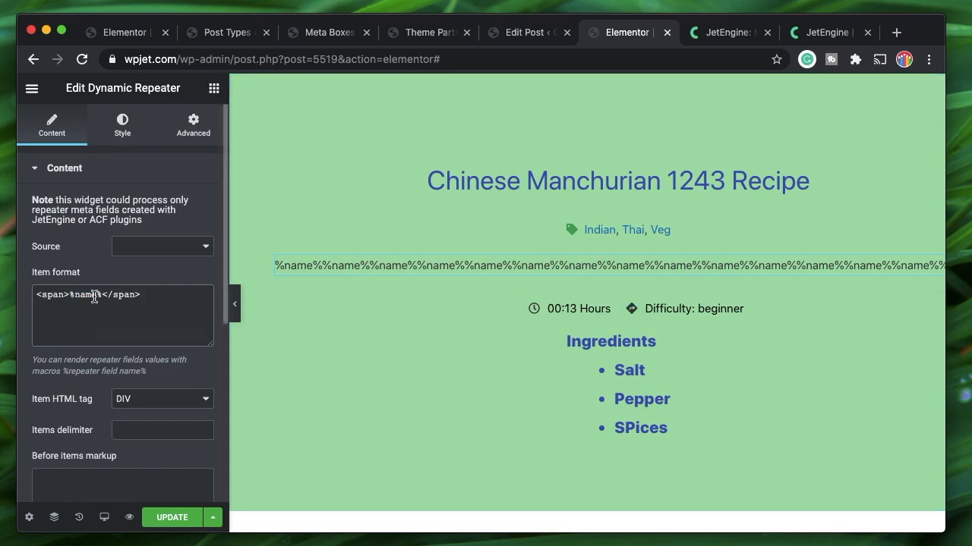
double_click(94, 297)
click(103, 296)
shift+click(101, 295)
click(88, 298)
double_click(89, 298)
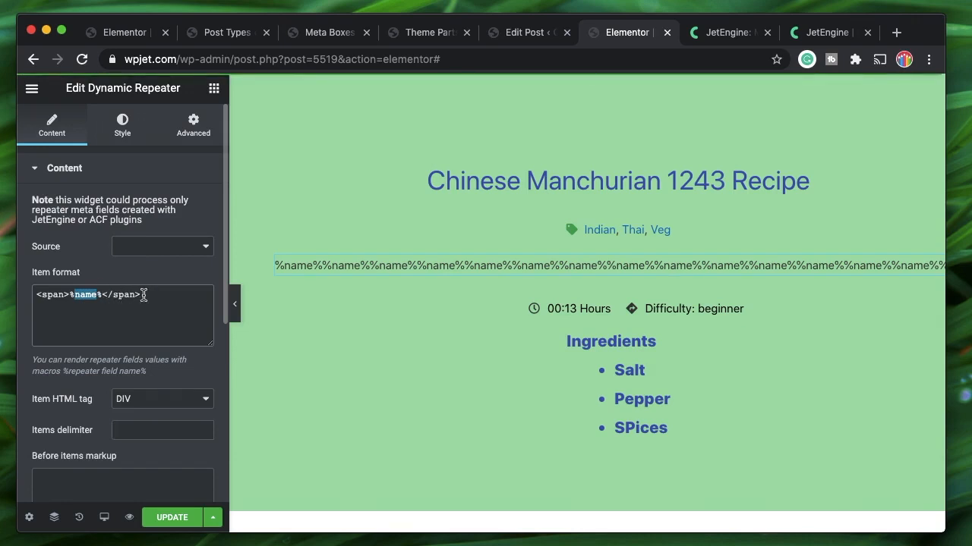
click(165, 248)
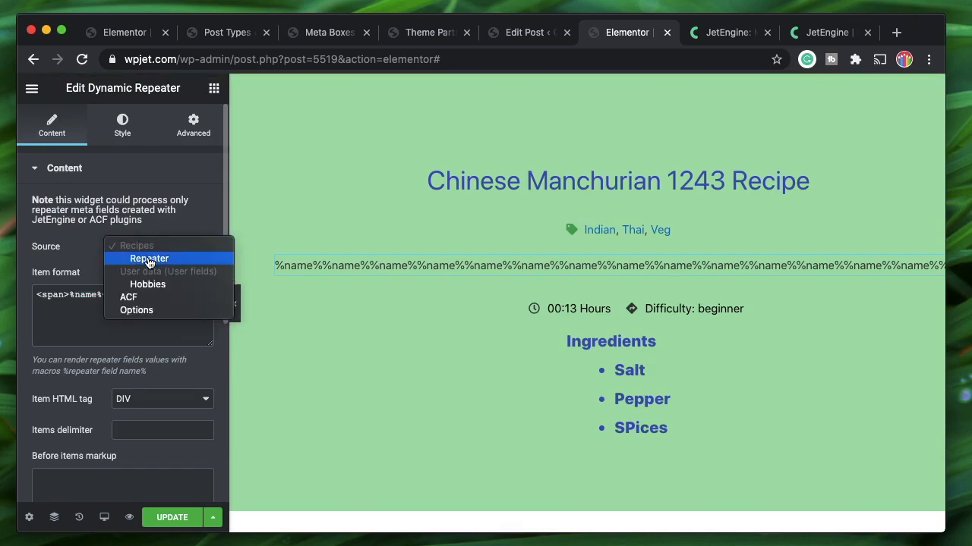
click(148, 260)
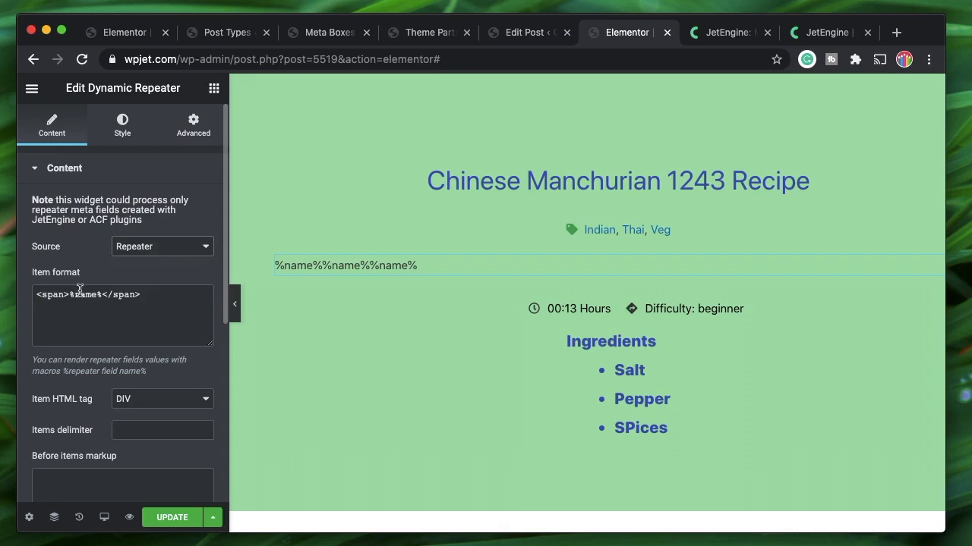
Check the field names on the recipe, then change the Item format macro from %name% to %tips%
click(513, 33)
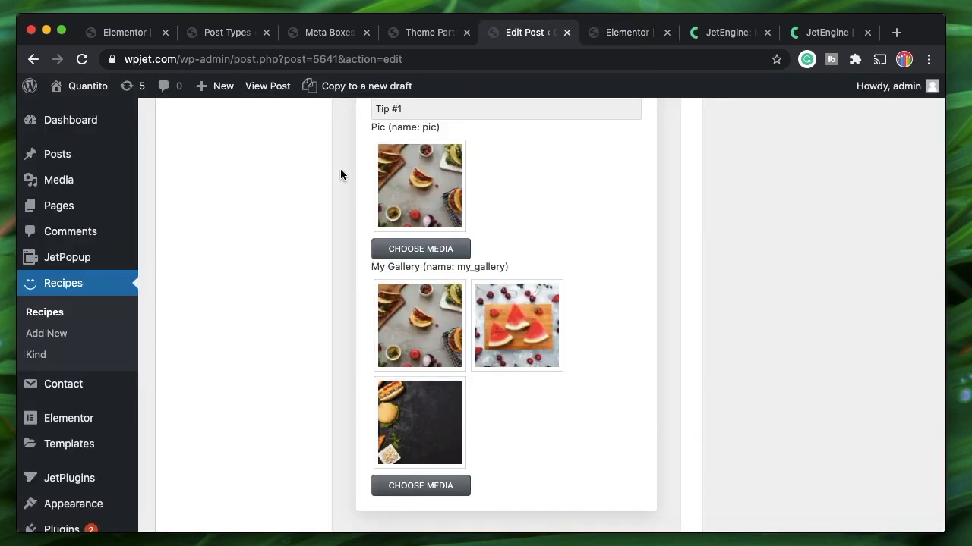
scroll(464, 188, up, 2)
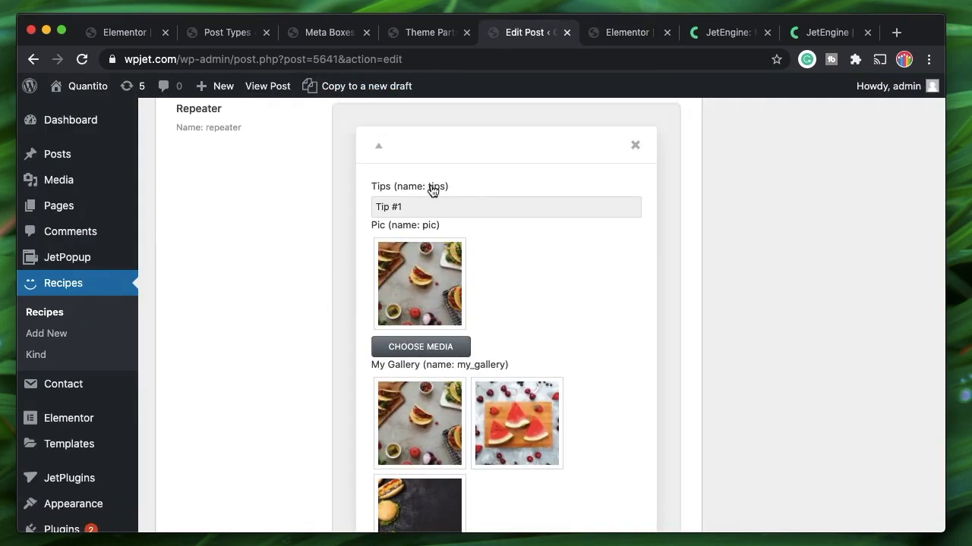
click(623, 33)
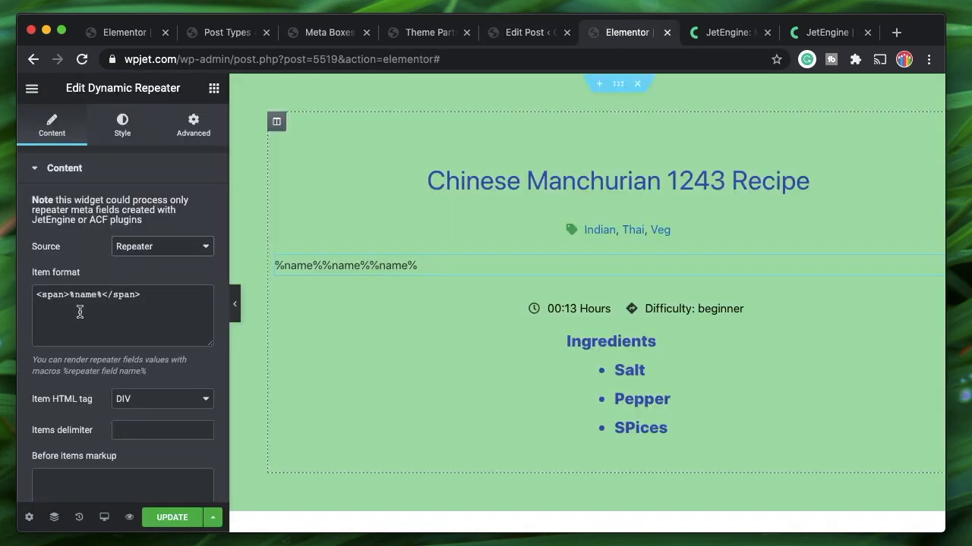
double_click(88, 296)
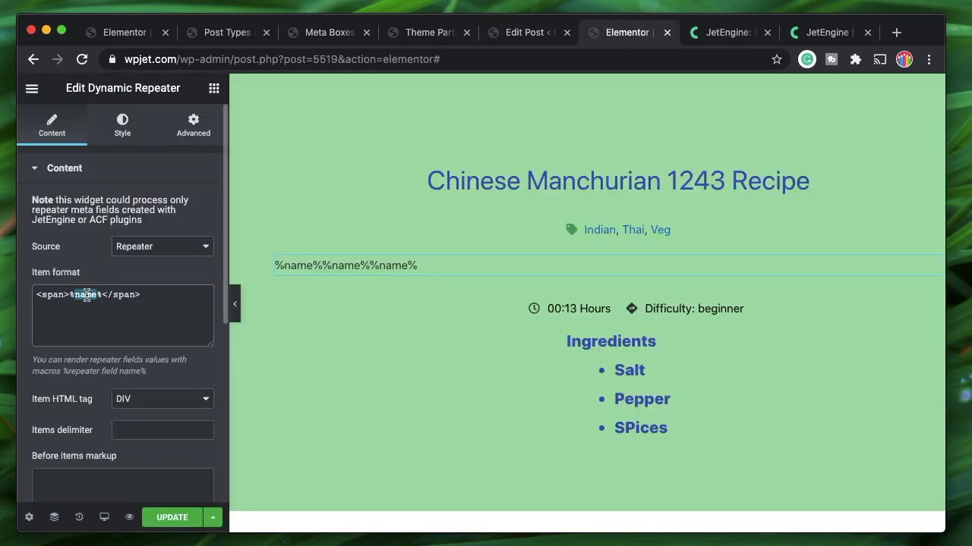
text(tips)
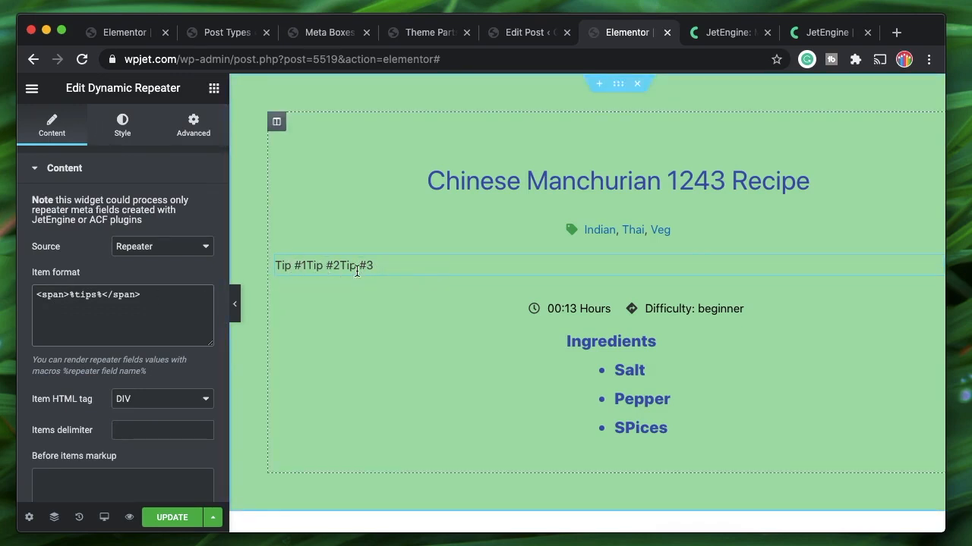
double_click(81, 297)
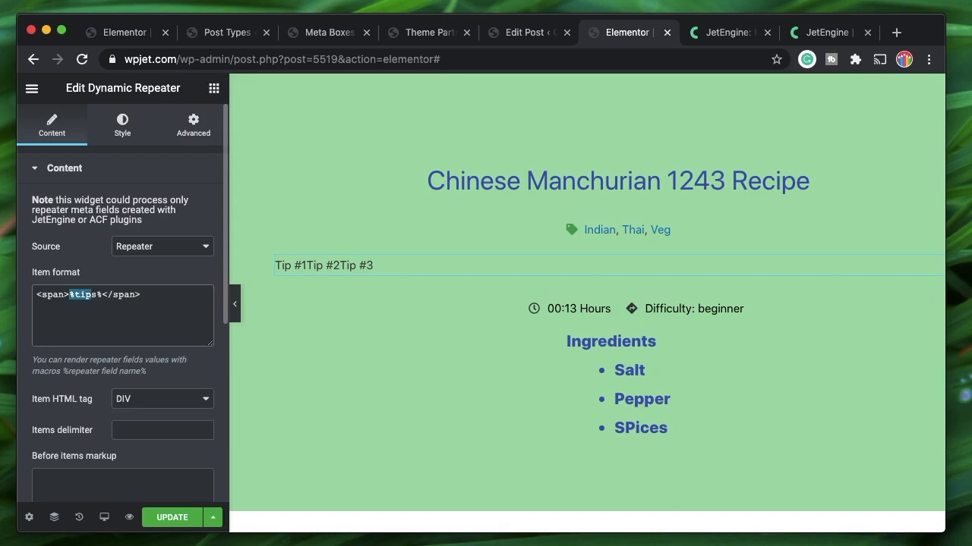
Delete the opening and closing <span> tags around %tips% in the item format
click(84, 298)
triple_click(48, 294)
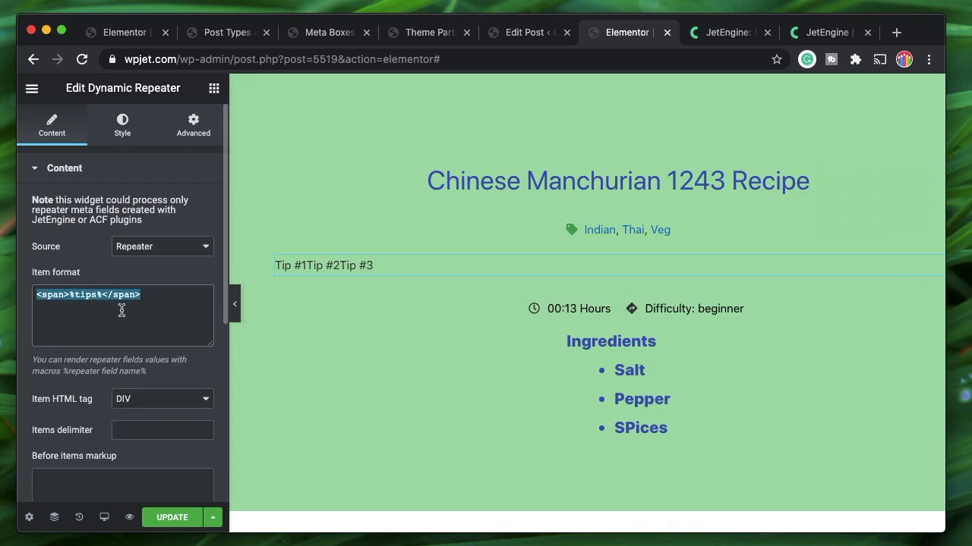
scroll(123, 309, down, 1)
click(100, 411)
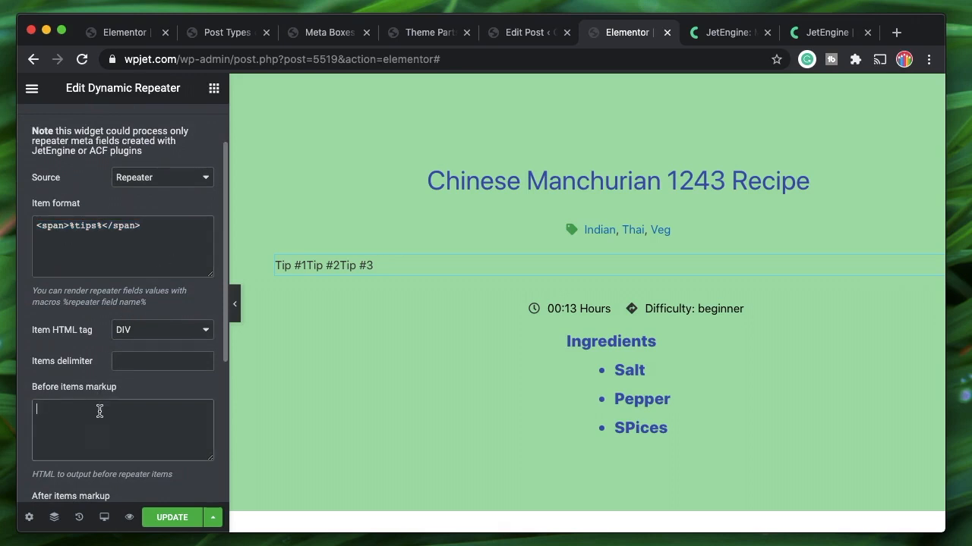
scroll(99, 411, down, 2)
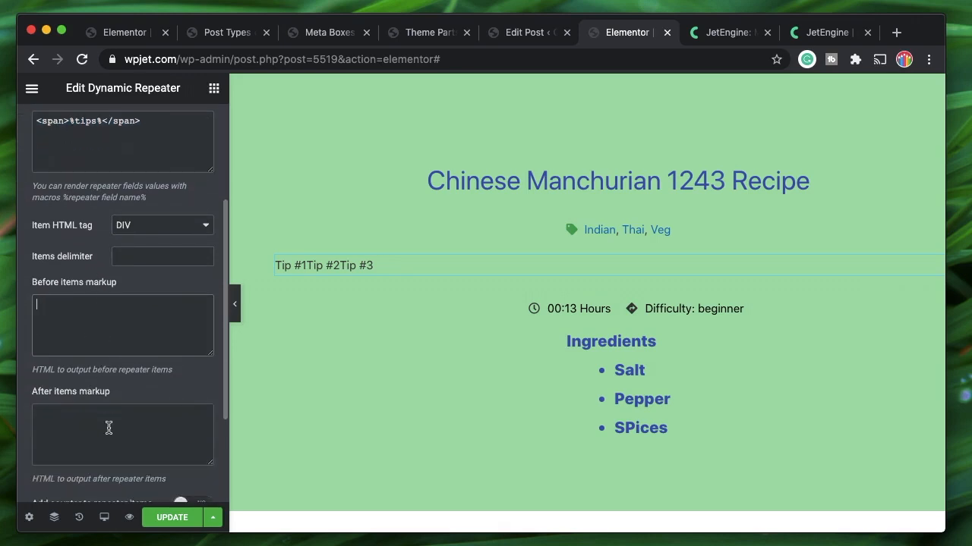
click(108, 428)
click(90, 331)
click(101, 123)
shift+click(140, 124)
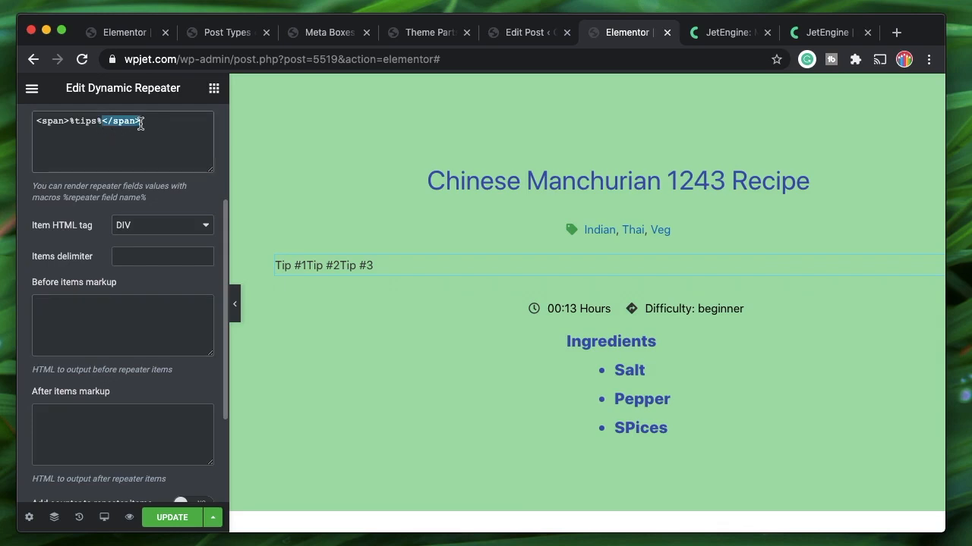
key(BackSpace)
drag(69, 121, 47, 121)
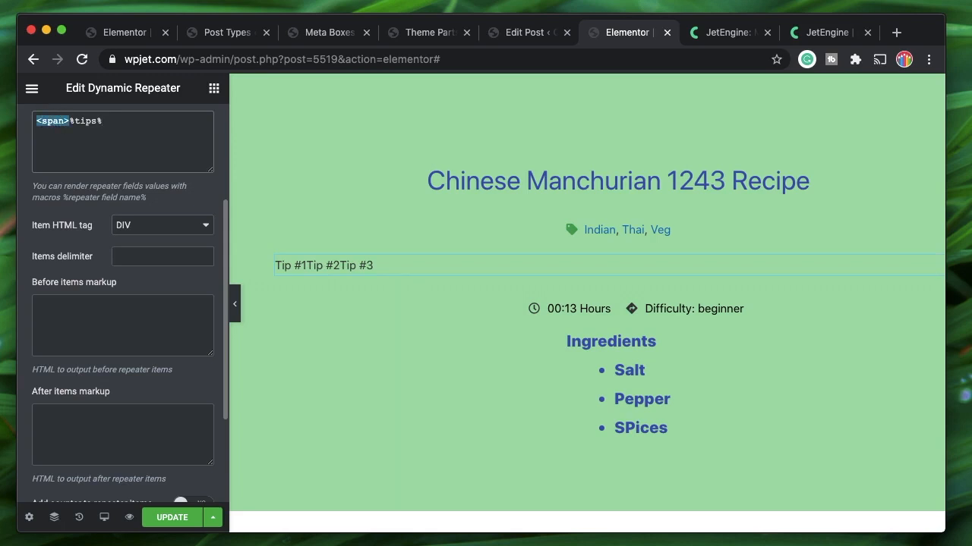
key(BackSpace)
Add <tr> and </tr> row lines at the top of the item format
key(Return)
key(Return)
key(Return)
key(Return)
key(Return)
key(Return)
key(Return)
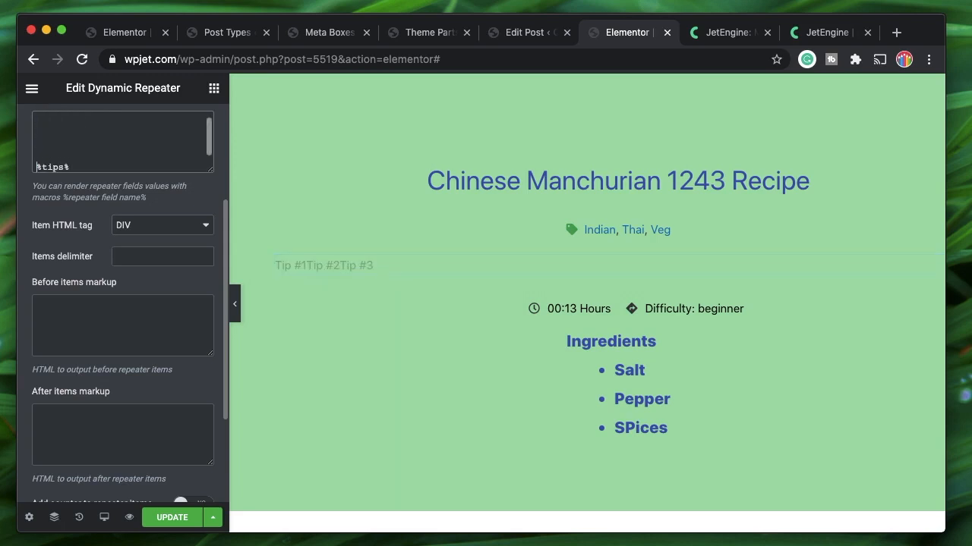
key(Up)
key(Up)
key(Up)
key(Up)
key(Up)
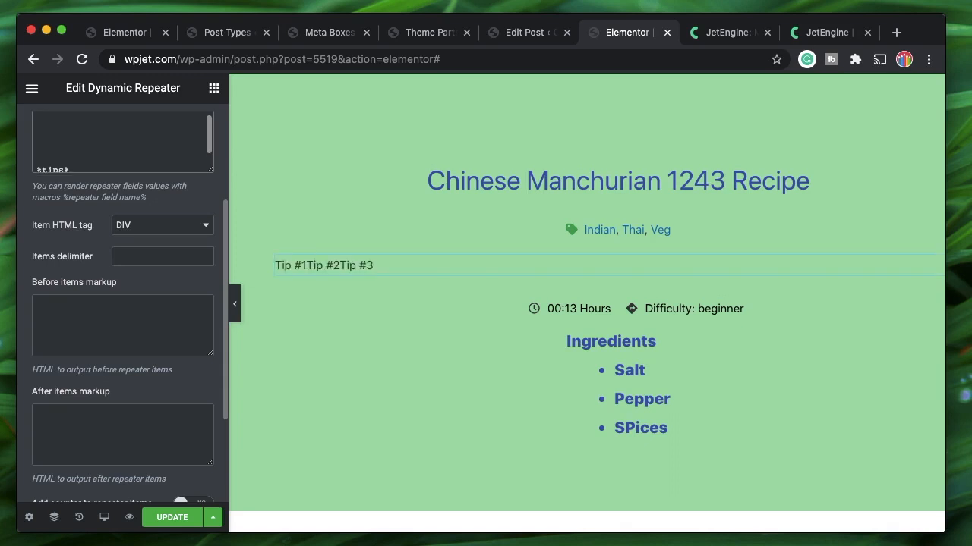
text(<)
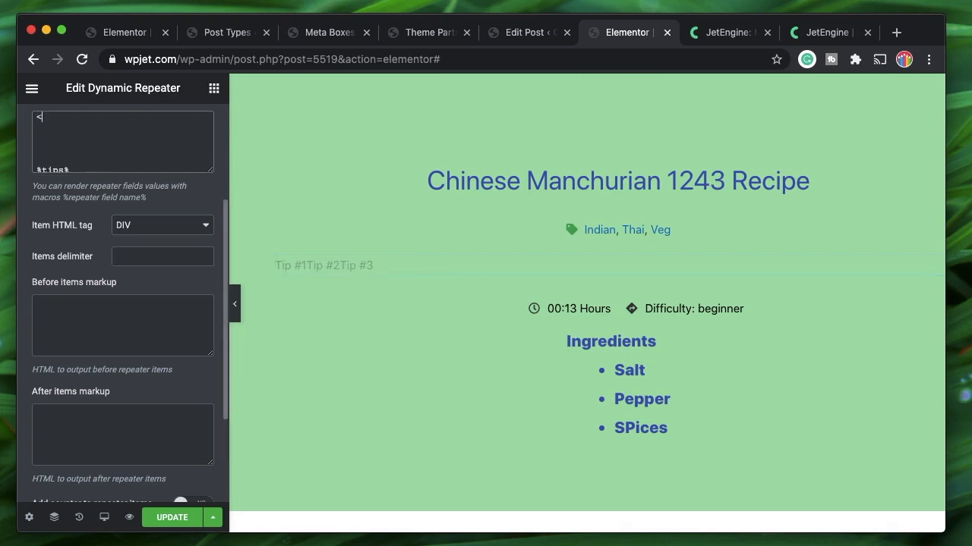
text(>)
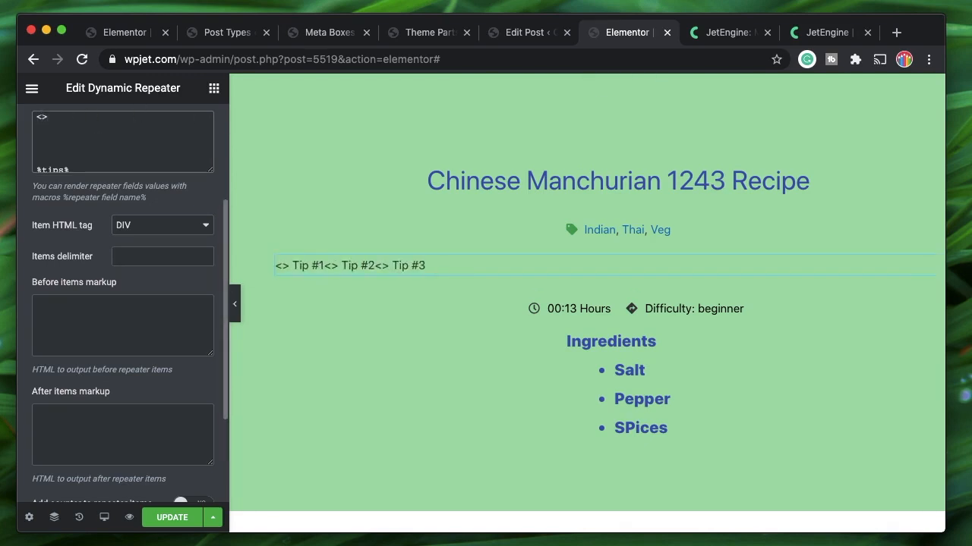
key(Left)
text(tr)
key(Return)
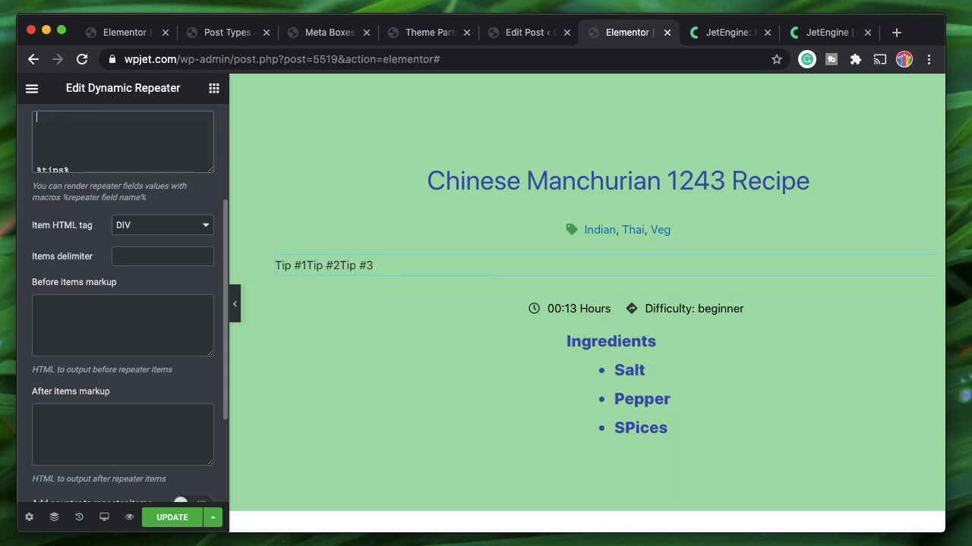
scroll(123, 152, up, 3)
text(<tr>)
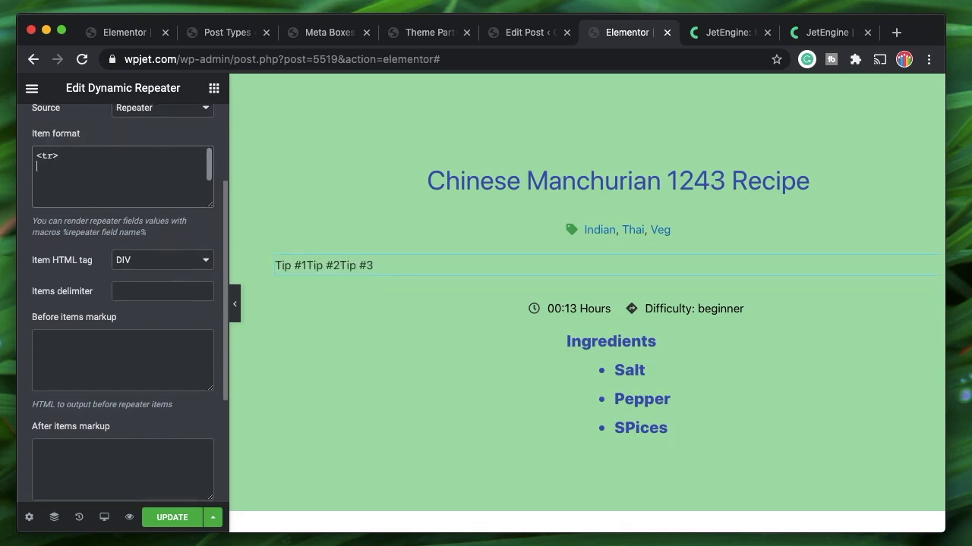
text(/)
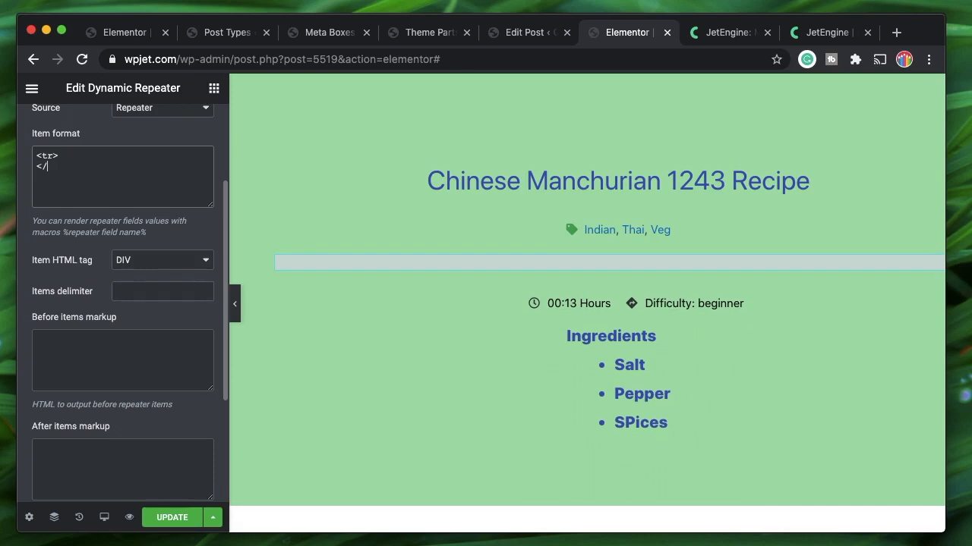
text(tr>)
Insert <td> and </td> cell lines inside the table row
key(Up)
key(Return)
text(<>)
key(Left)
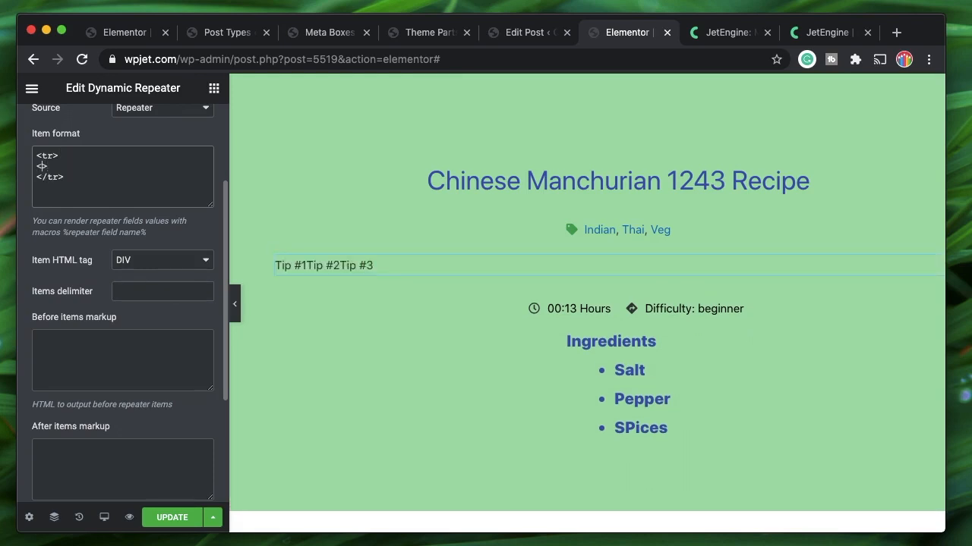
text(td>)
key(Right)
key(Return)
text(</td>)
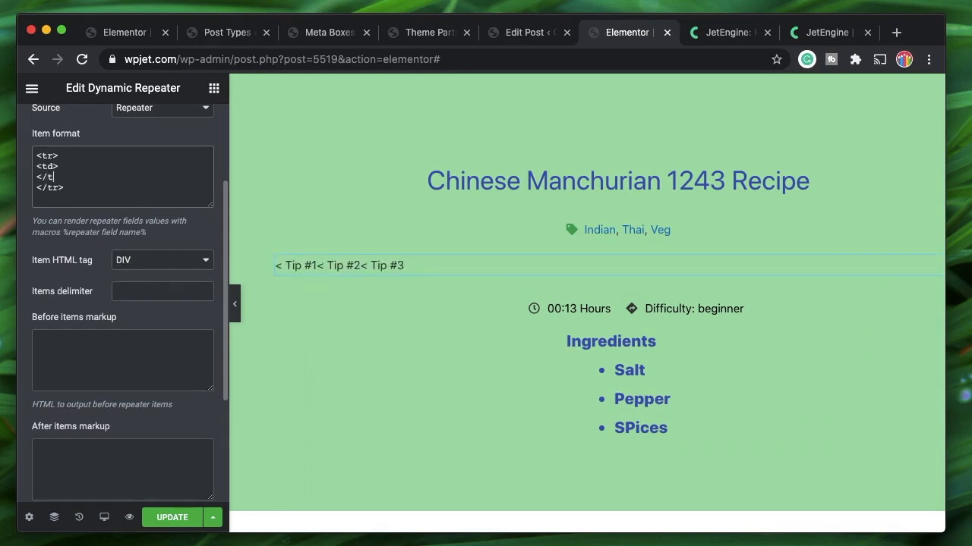
key(Left)
key(Left)
key(Left)
key(Left)
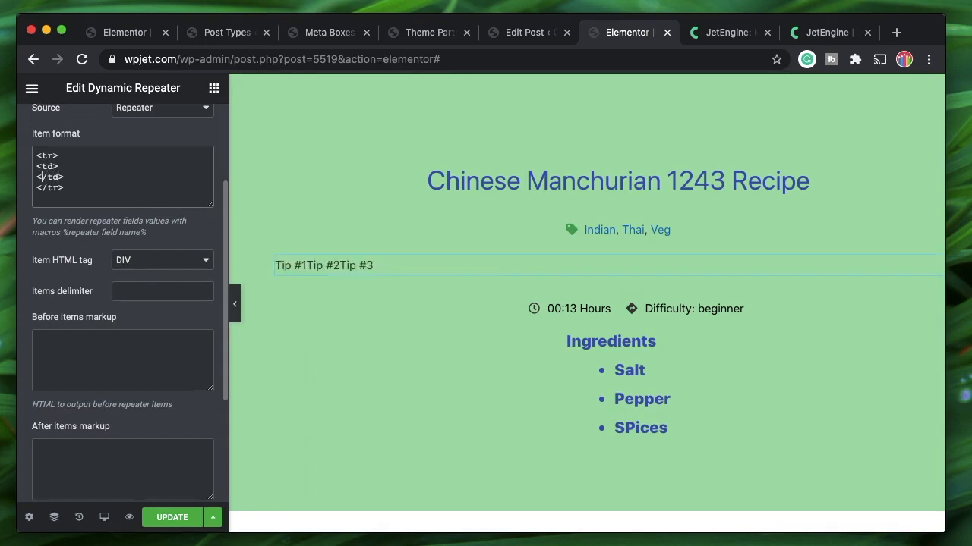
Move the %tips% macro from its old line into the <td> cell
double_click(47, 155)
double_click(48, 166)
double_click(53, 177)
scroll(80, 169, down, 1)
scroll(80, 168, down, 2)
double_click(76, 198)
key(cmd+c)
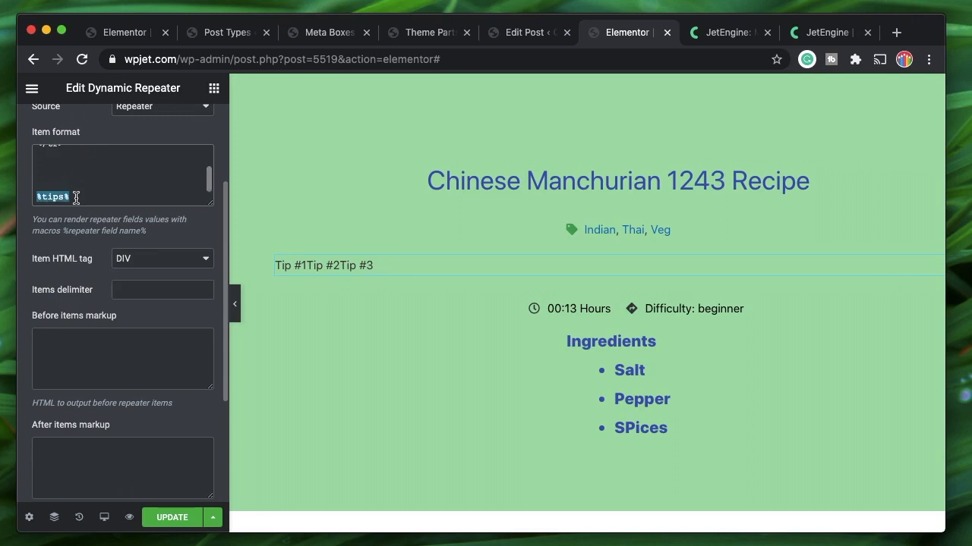
key(BackSpace)
scroll(67, 188, up, 3)
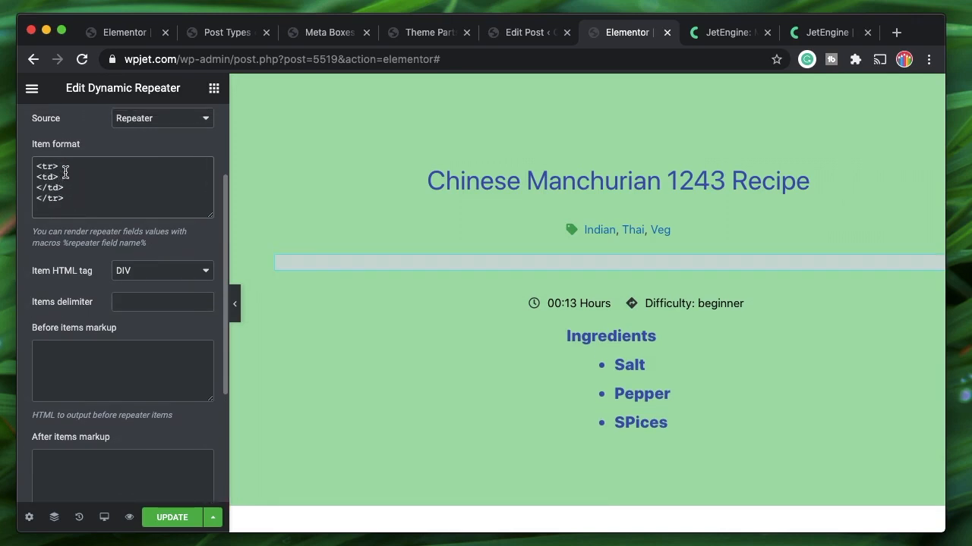
key(Return)
key(cmd+v)
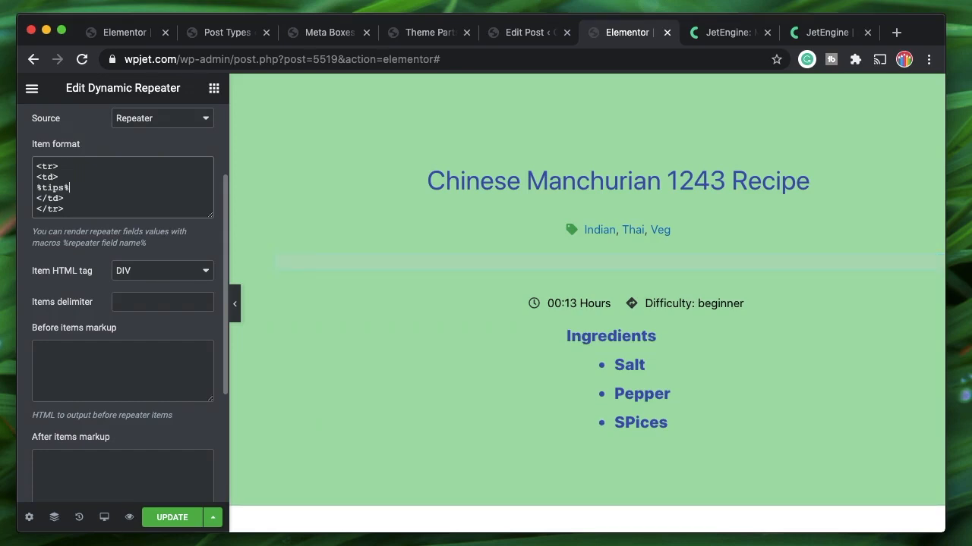
Enter <table> in Before items and </table> in After items
click(79, 368)
text(<)
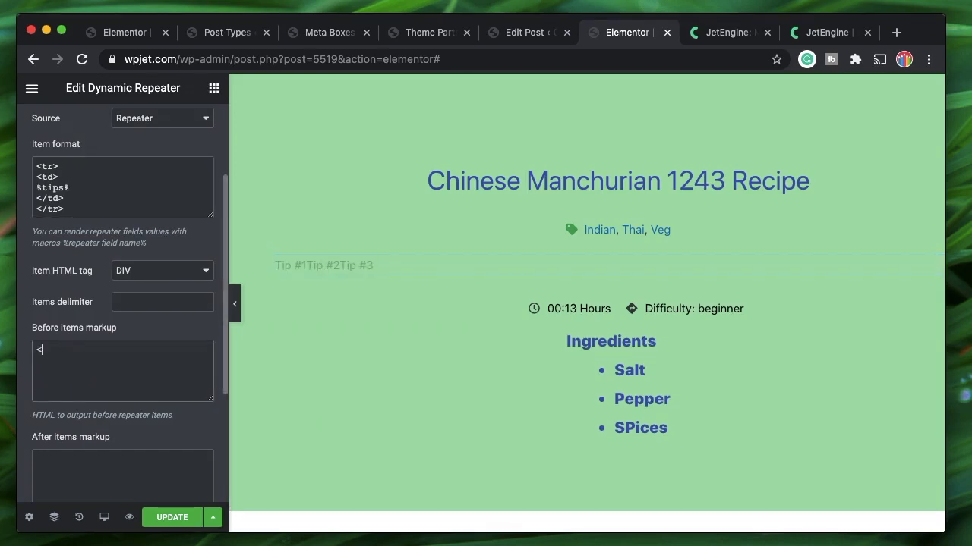
text(t)
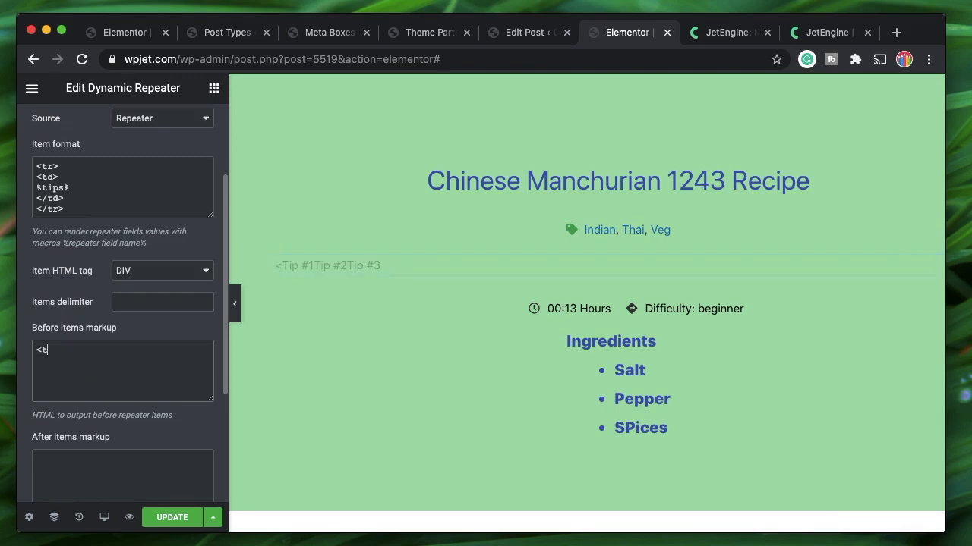
text(able>)
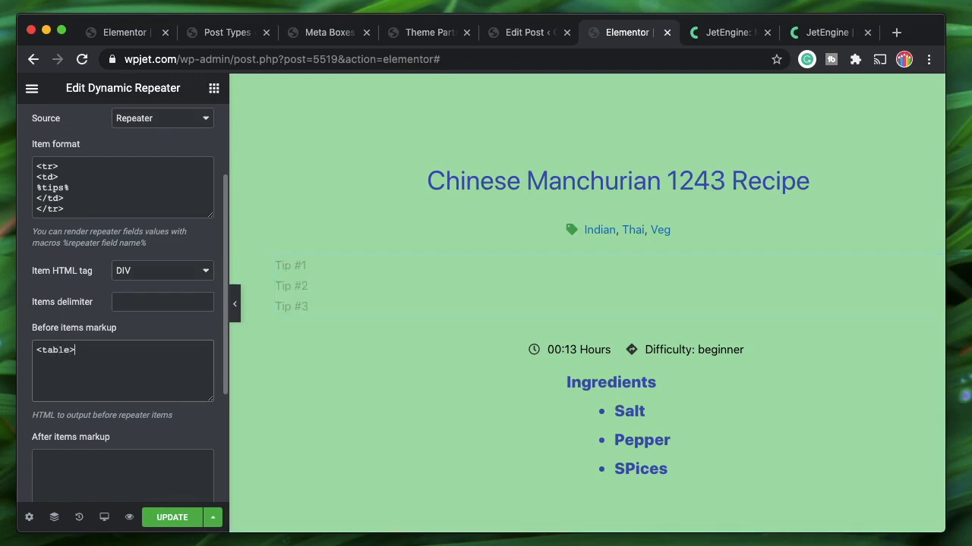
scroll(123, 405, down, 1)
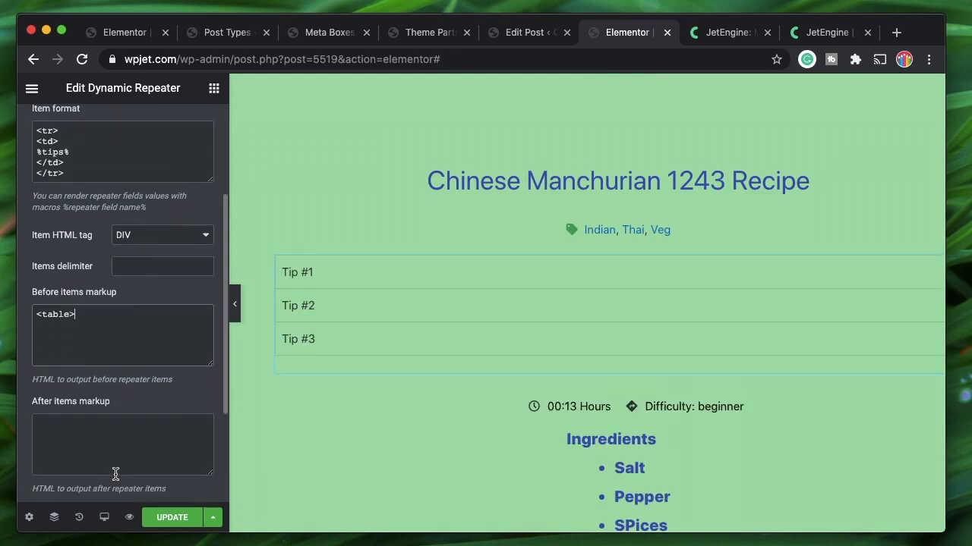
click(102, 450)
text(</)
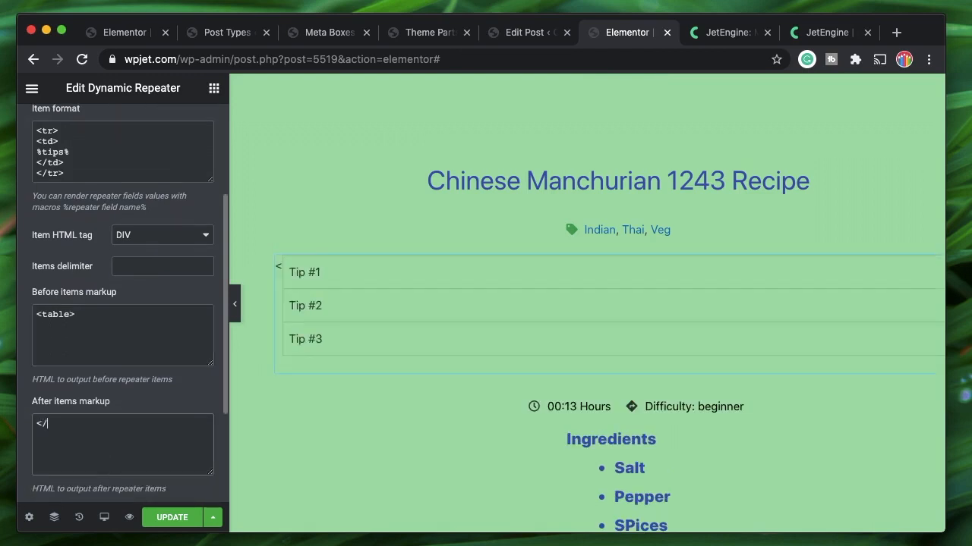
text(table>)
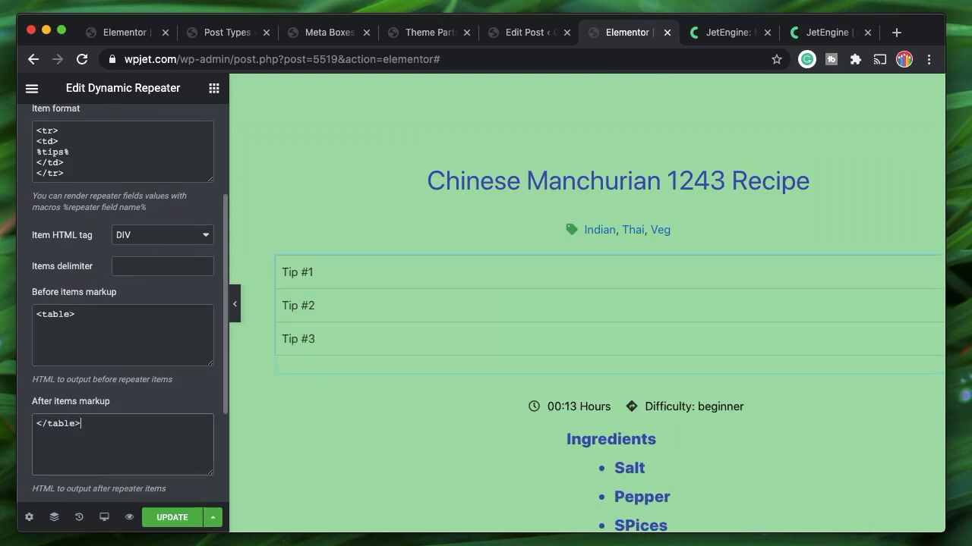
Review the table wrapper and the <tr>/<td> tags around %tips% in Item format
triple_click(62, 314)
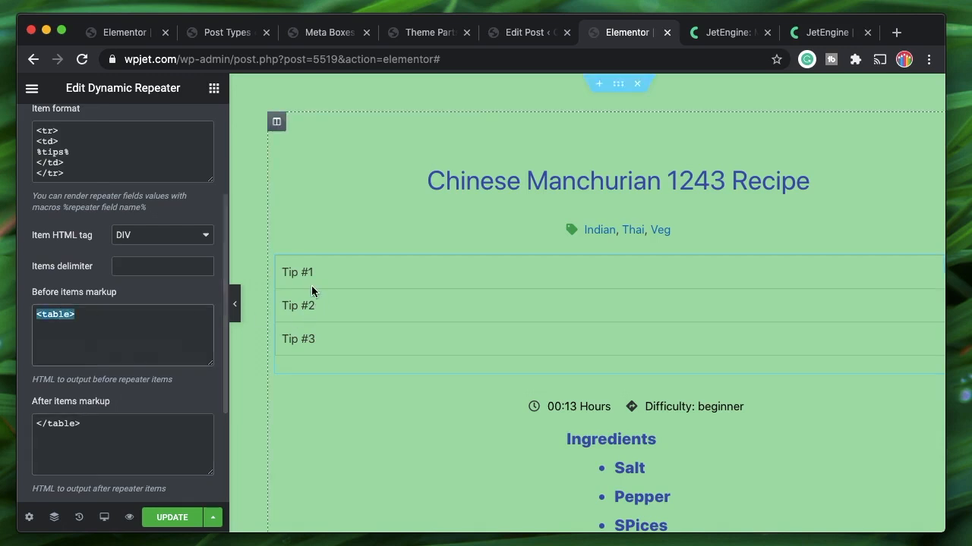
click(87, 316)
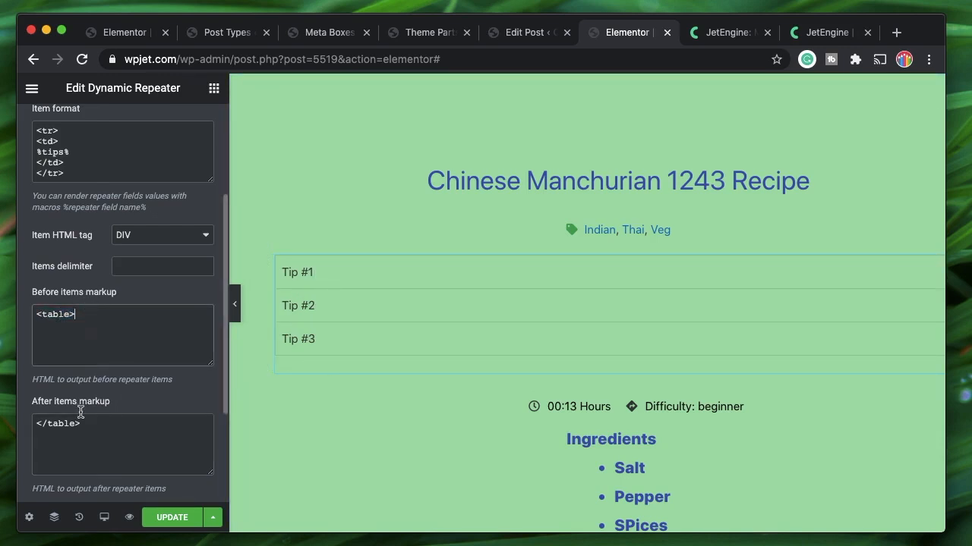
triple_click(34, 425)
click(84, 169)
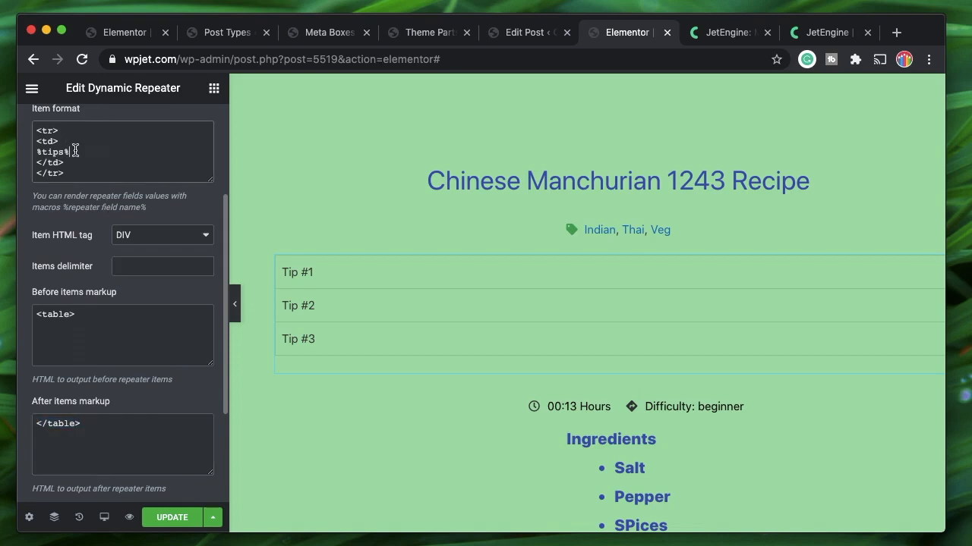
triple_click(36, 152)
click(63, 142)
triple_click(60, 130)
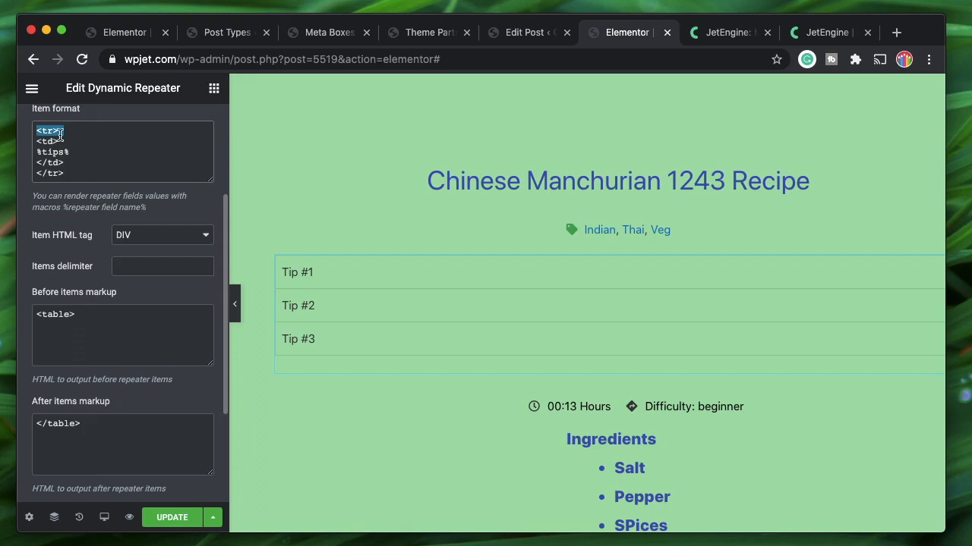
double_click(69, 173)
triple_click(50, 173)
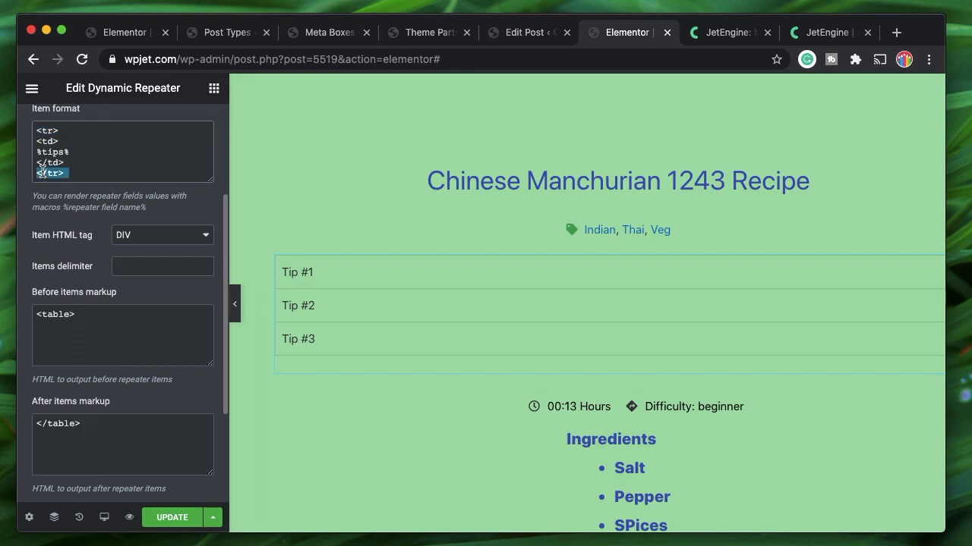
click(53, 142)
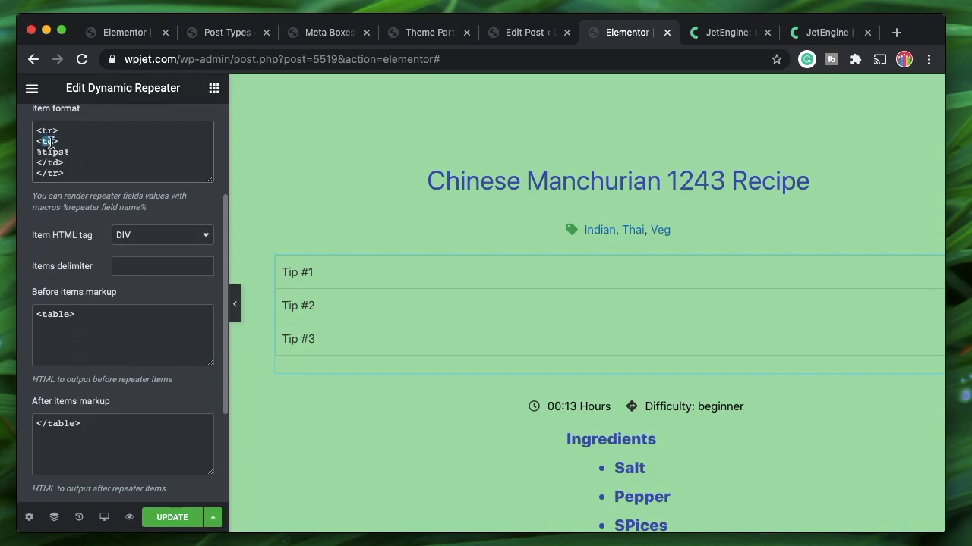
double_click(48, 141)
double_click(47, 130)
double_click(47, 142)
double_click(57, 162)
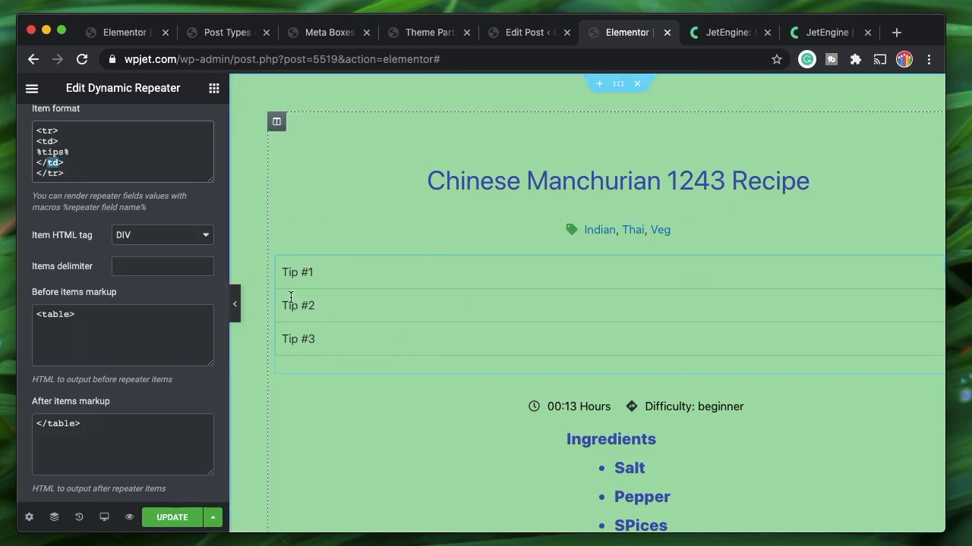
Paste a second <td>%tips%</td> cell block below the first in Item format
click(107, 158)
click(36, 141)
shift+click(78, 162)
key(ctrl+c)
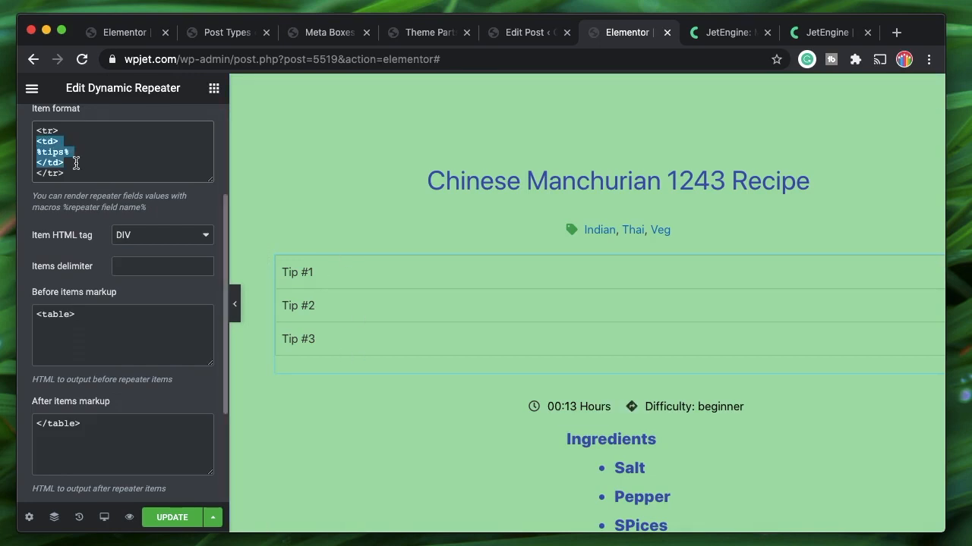
click(71, 161)
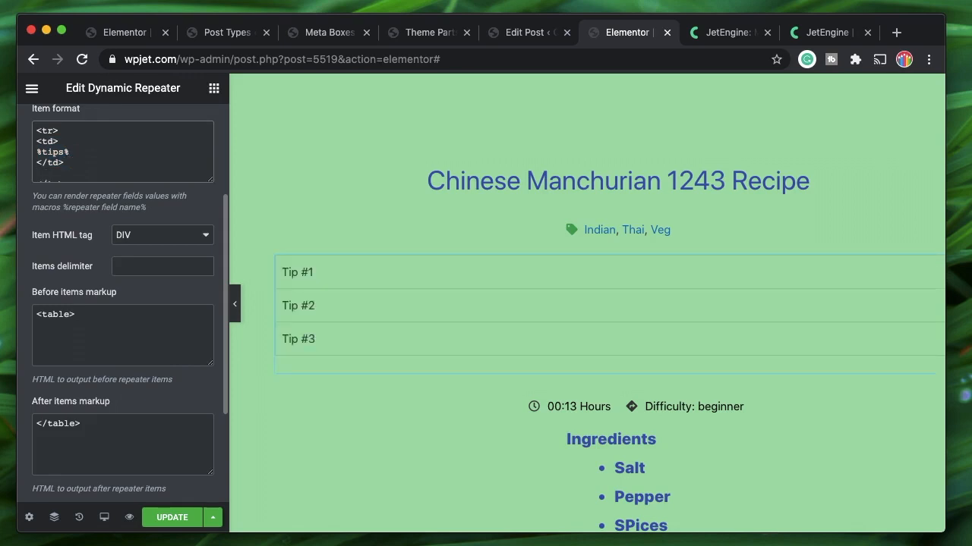
key(ctrl+v)
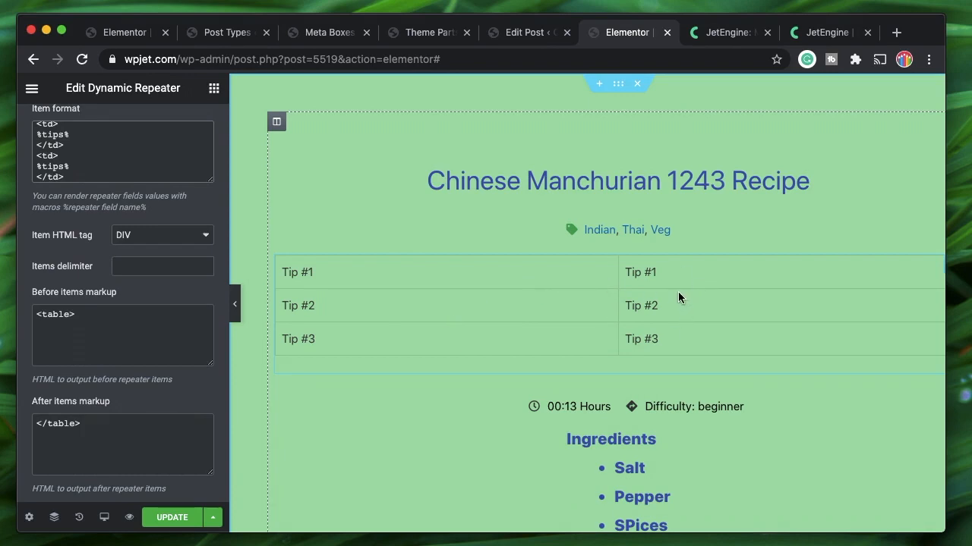
shift+click(35, 155)
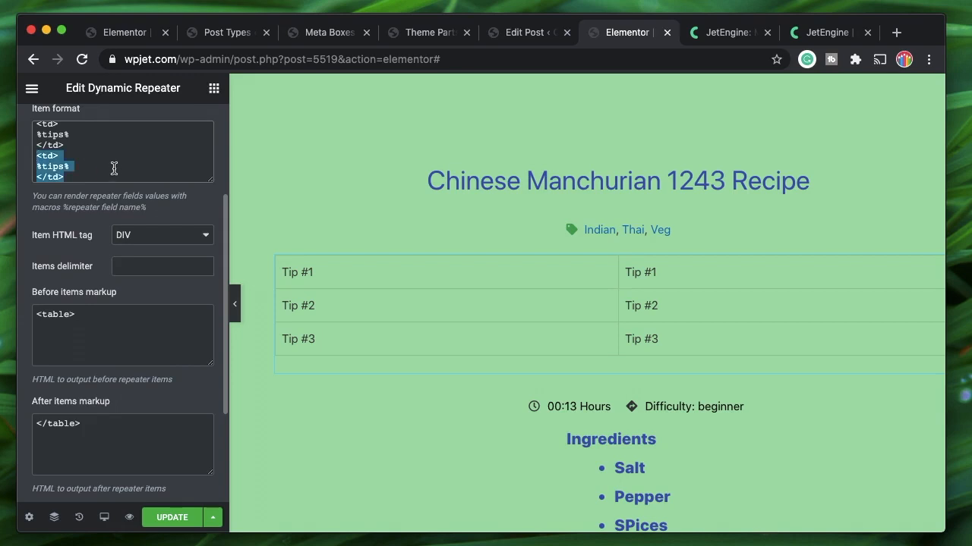
click(68, 157)
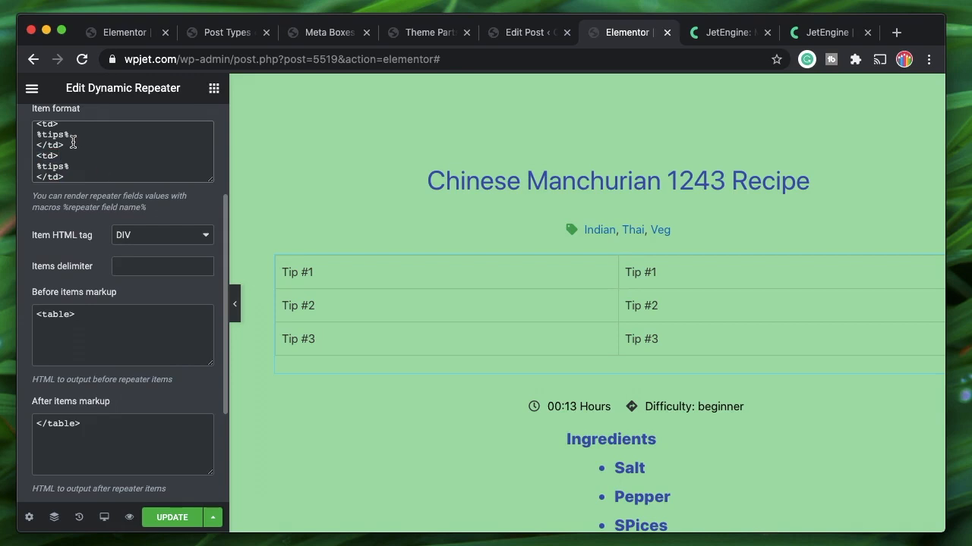
Review the <table> wrapper and the <td> tags around the two tip cells
scroll(73, 142, up, 3)
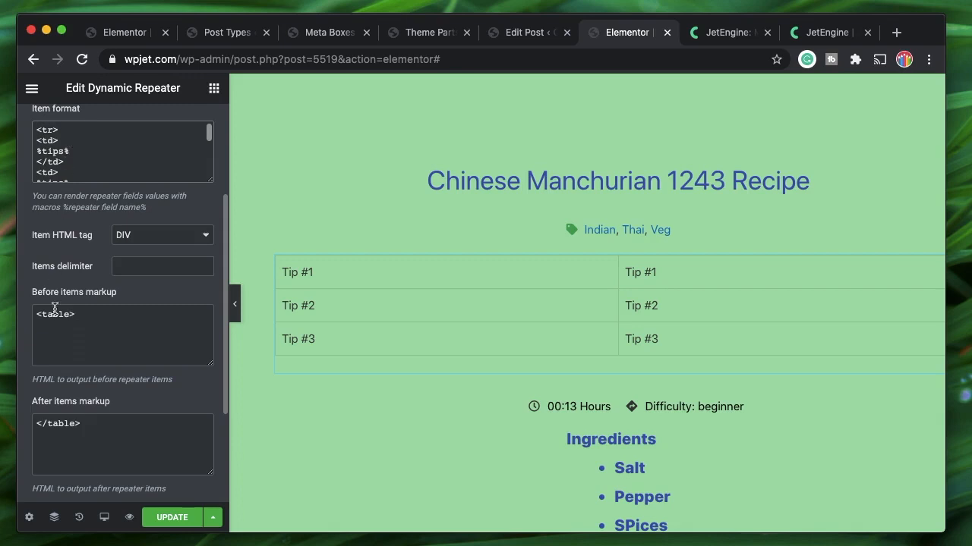
triple_click(99, 314)
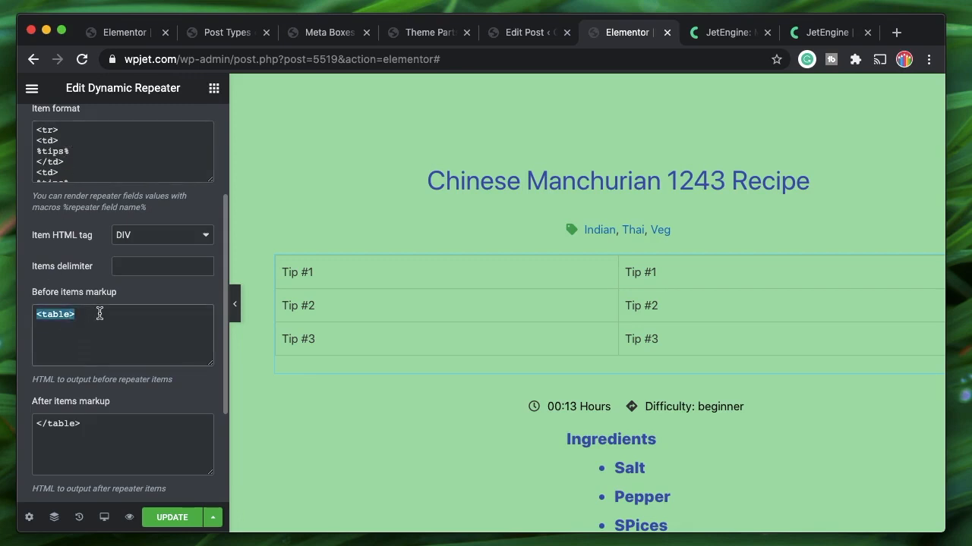
double_click(47, 317)
click(47, 317)
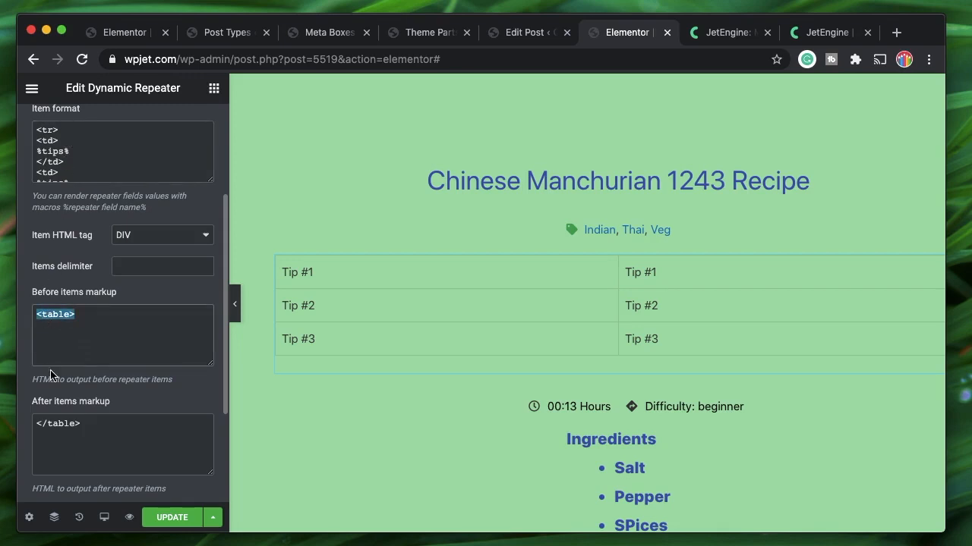
triple_click(67, 424)
scroll(98, 150, up, 1)
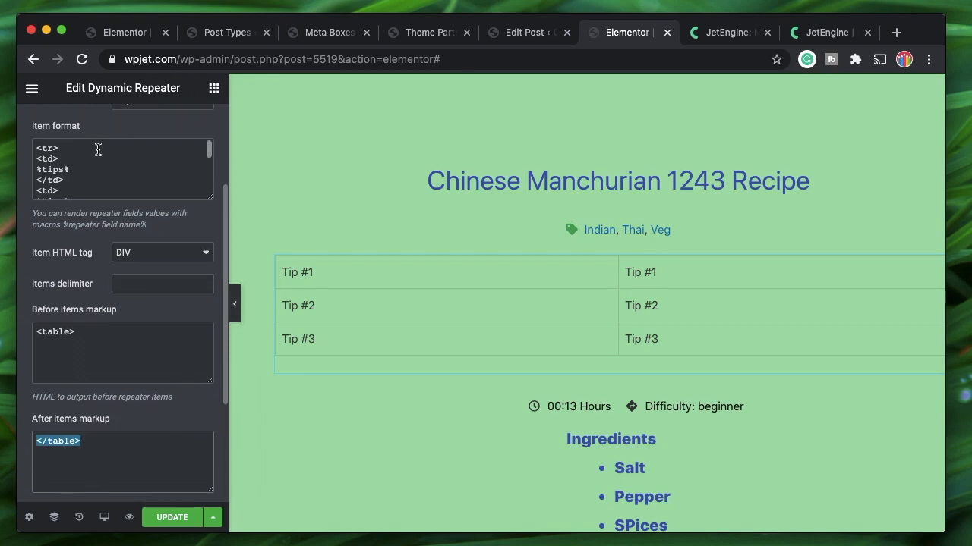
click(47, 147)
scroll(48, 150, down, 3)
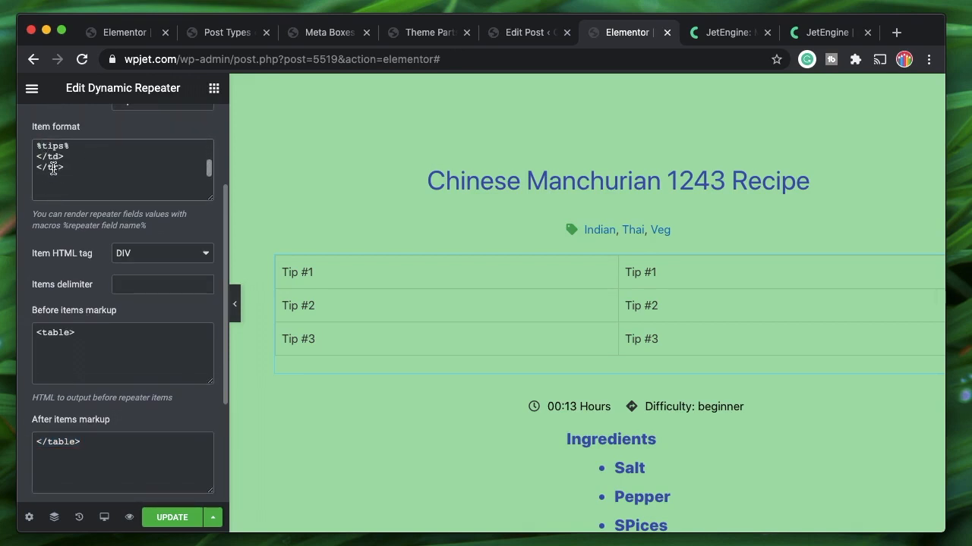
scroll(52, 169, up, 5)
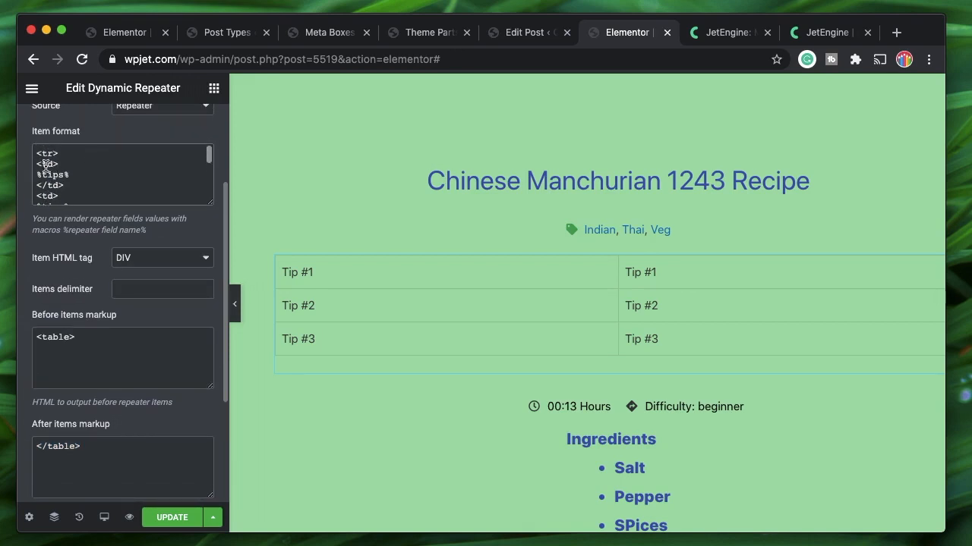
double_click(52, 186)
double_click(48, 165)
click(79, 177)
Test replacing the first %tips% with Text, undo it, then view the post's repeater fields
drag(33, 176, 117, 176)
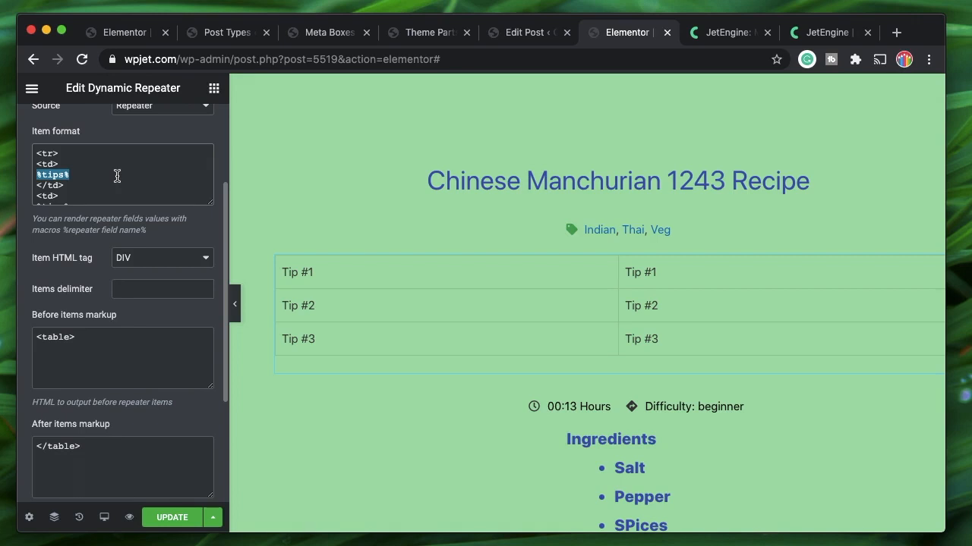
text(Text)
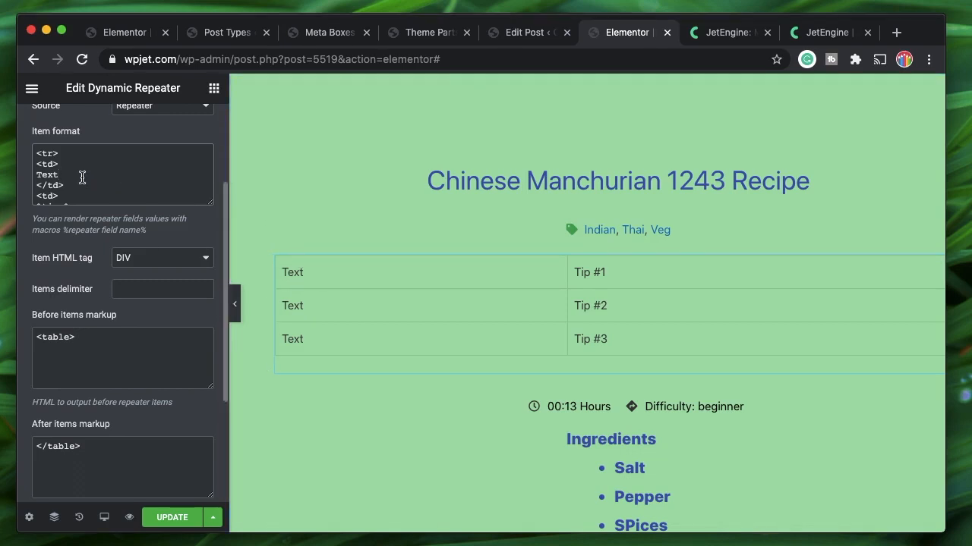
key(ctrl+z)
key(ctrl+z)
key(ctrl+z)
key(ctrl+z)
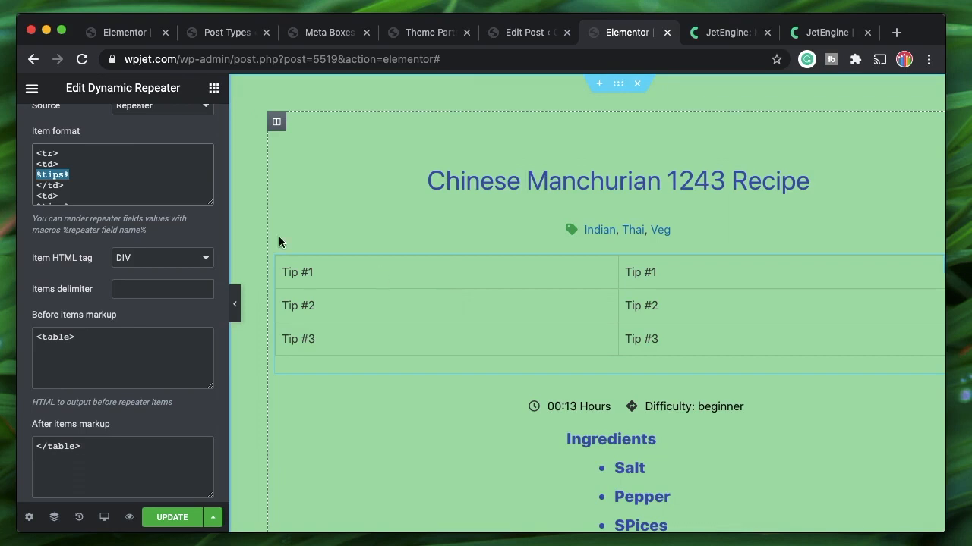
click(72, 174)
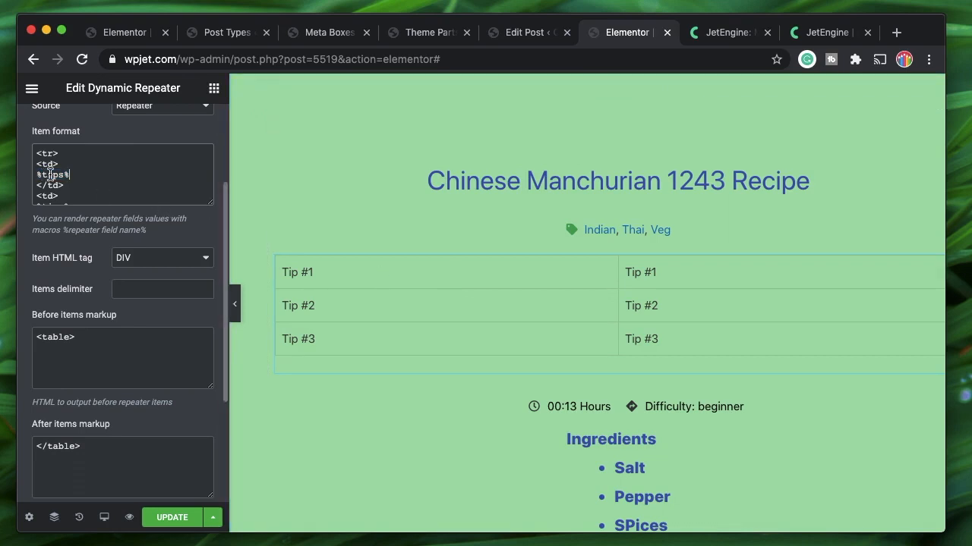
double_click(51, 174)
click(38, 178)
double_click(57, 176)
double_click(55, 178)
click(509, 33)
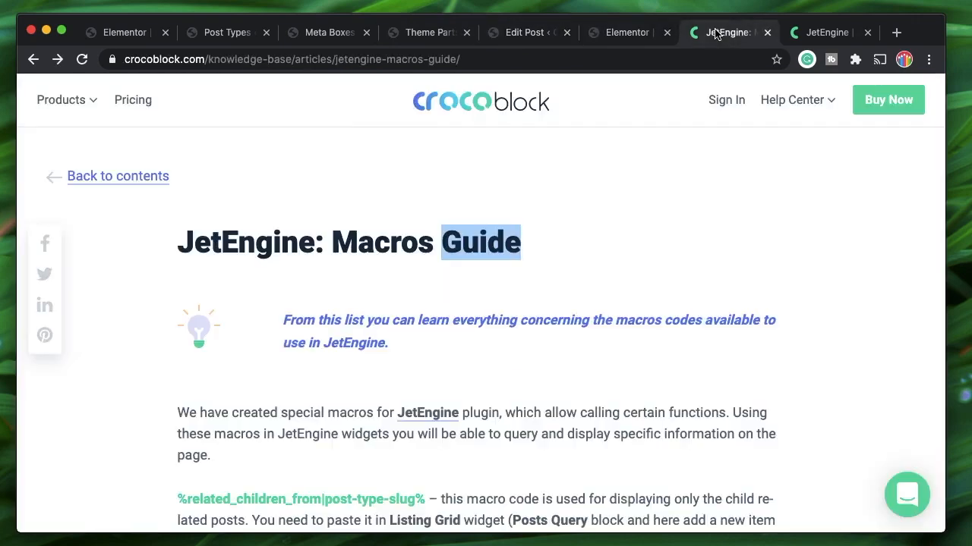
Highlight the %media1|img_url_by_id% macro in the JetEngine Macros Guide, then return to Elementor
click(718, 33)
scroll(460, 323, down, 3)
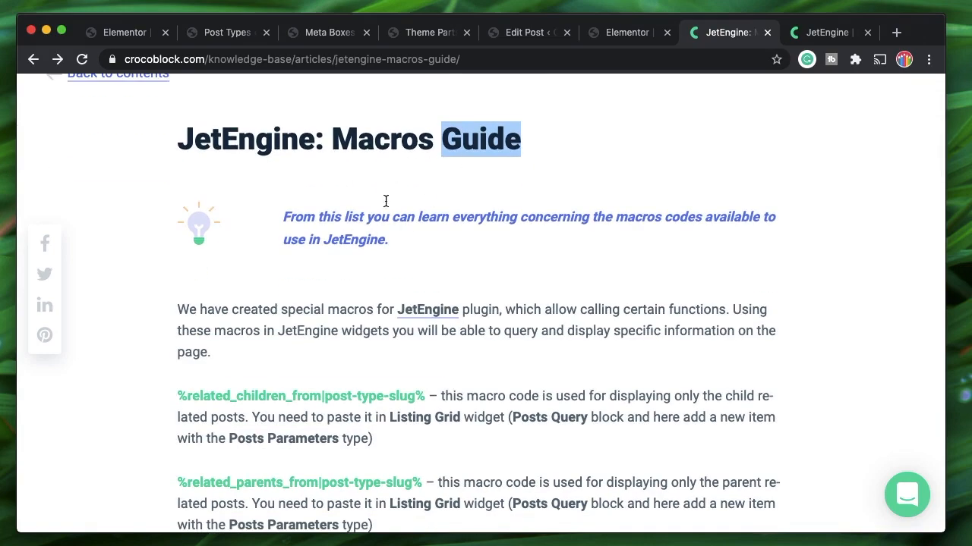
scroll(395, 212, down, 8)
scroll(395, 217, down, 8)
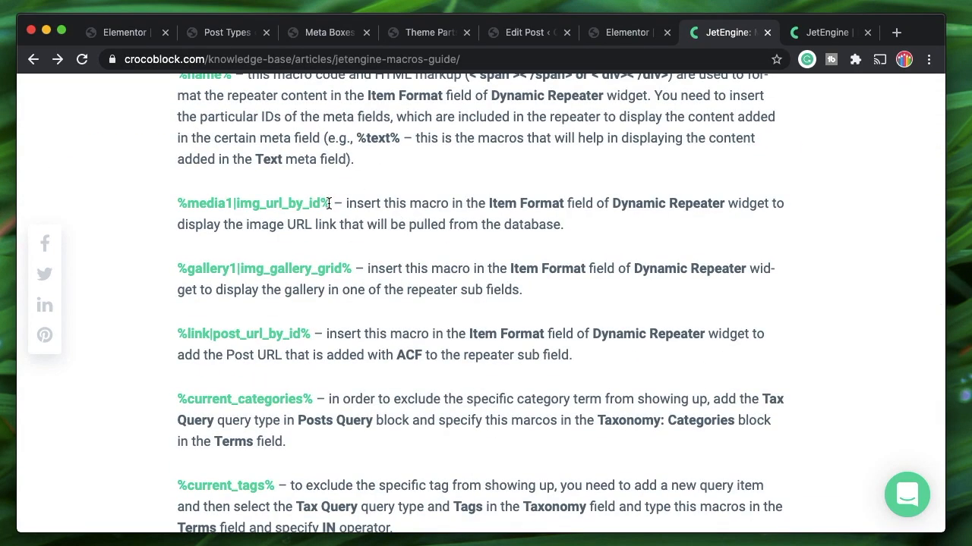
drag(328, 203, 179, 205)
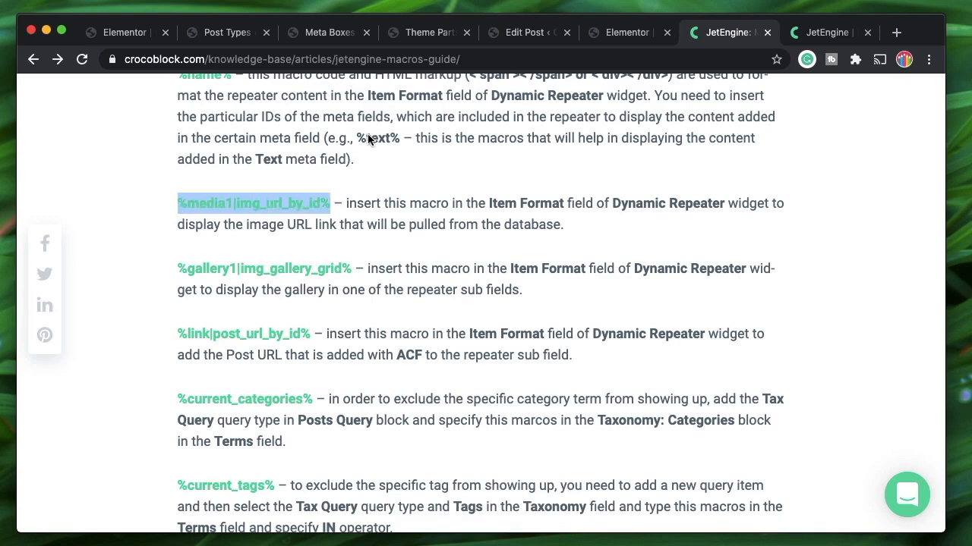
double_click(212, 203)
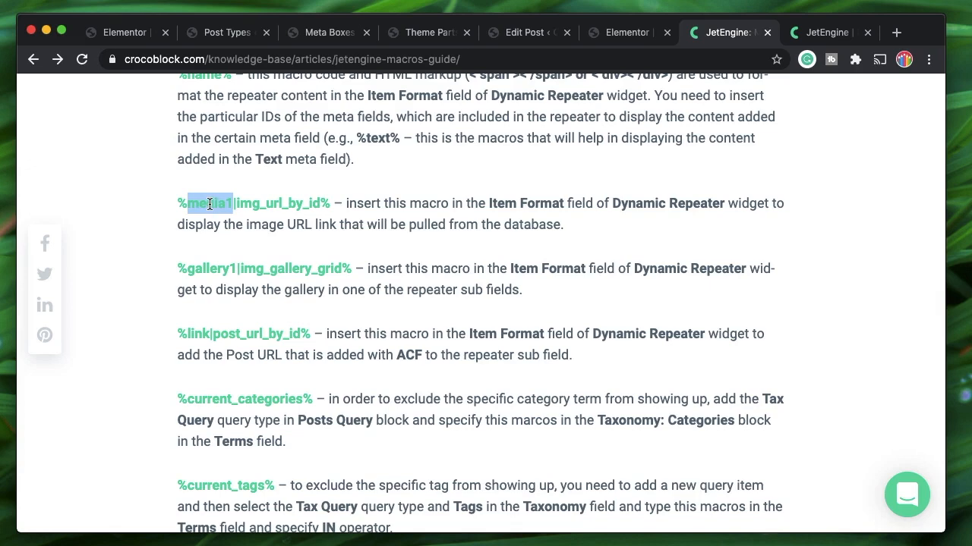
click(611, 32)
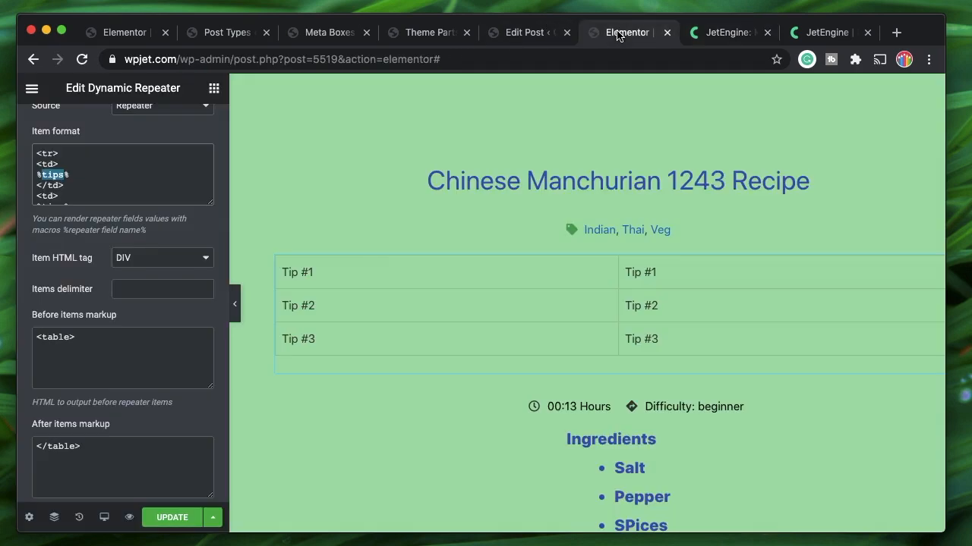
Duplicate the <td>%tips%</td> cell markup on a new line below it
click(35, 163)
shift+click(73, 187)
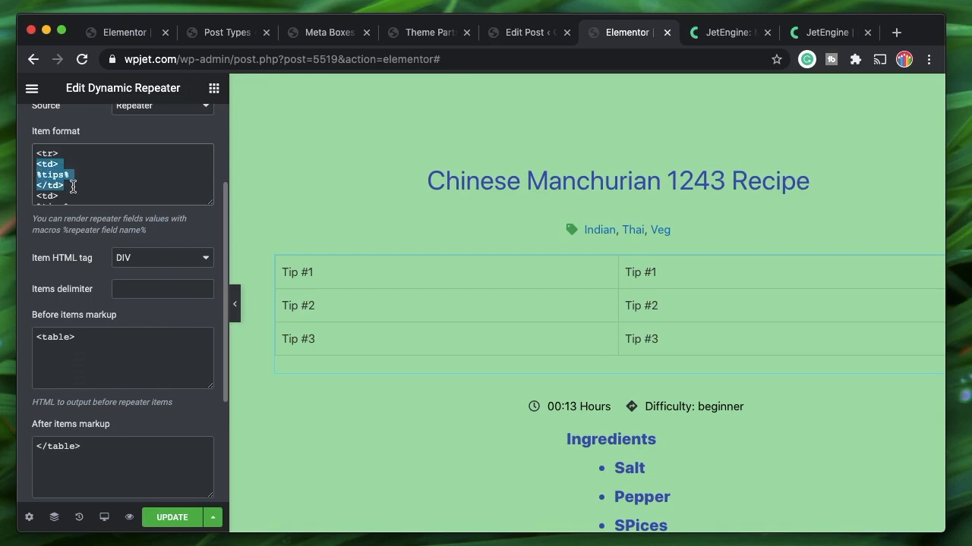
click(36, 163)
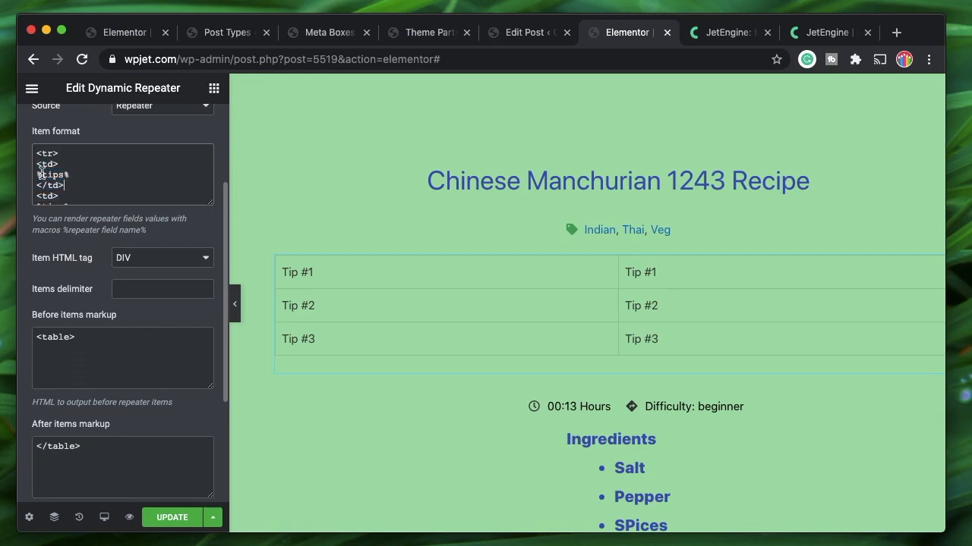
shift+click(36, 164)
key(ctrl+c)
key(Right)
key(Return)
scroll(36, 163, down, 2)
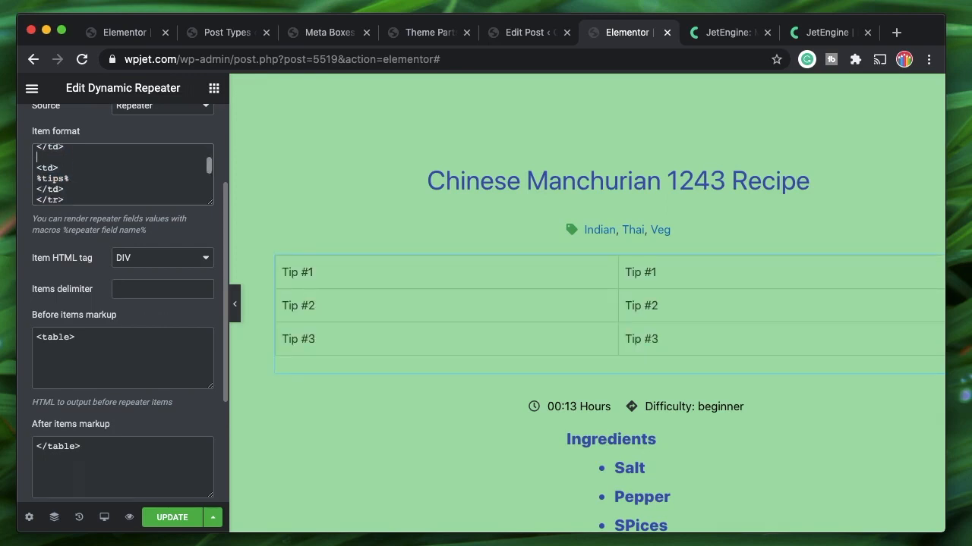
key(ctrl+v)
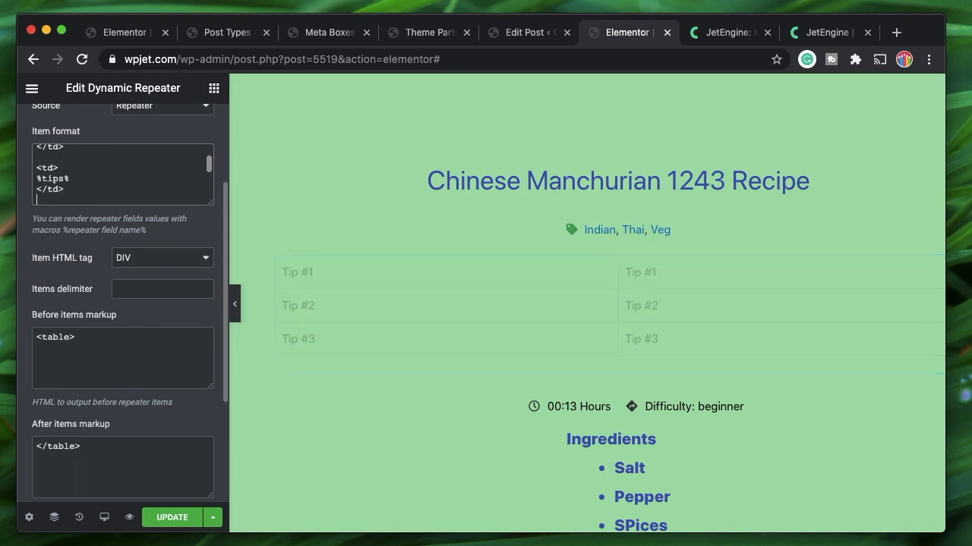
Delete %tips% from the copied cell, leaving the second column empty
scroll(67, 171, up, 1)
scroll(67, 171, down, 1)
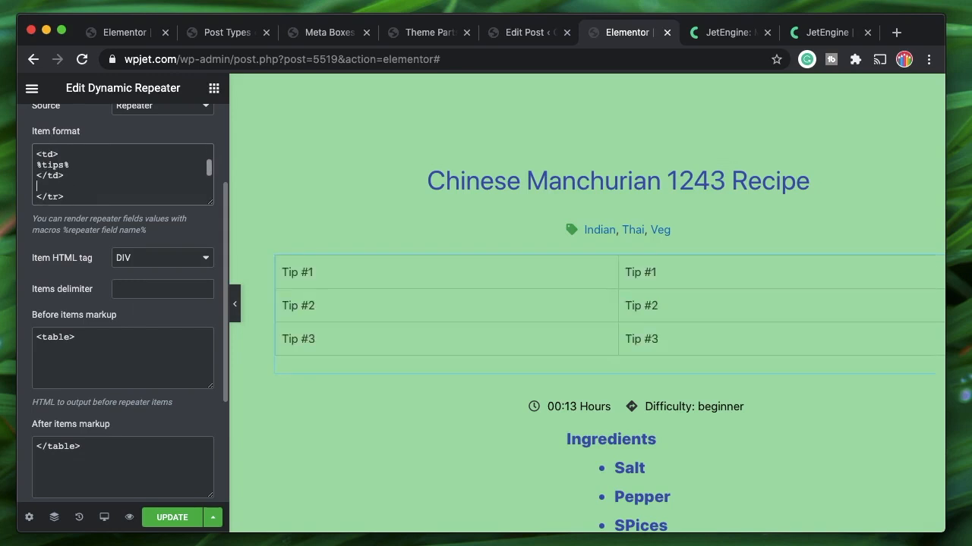
click(74, 166)
drag(36, 164, 70, 164)
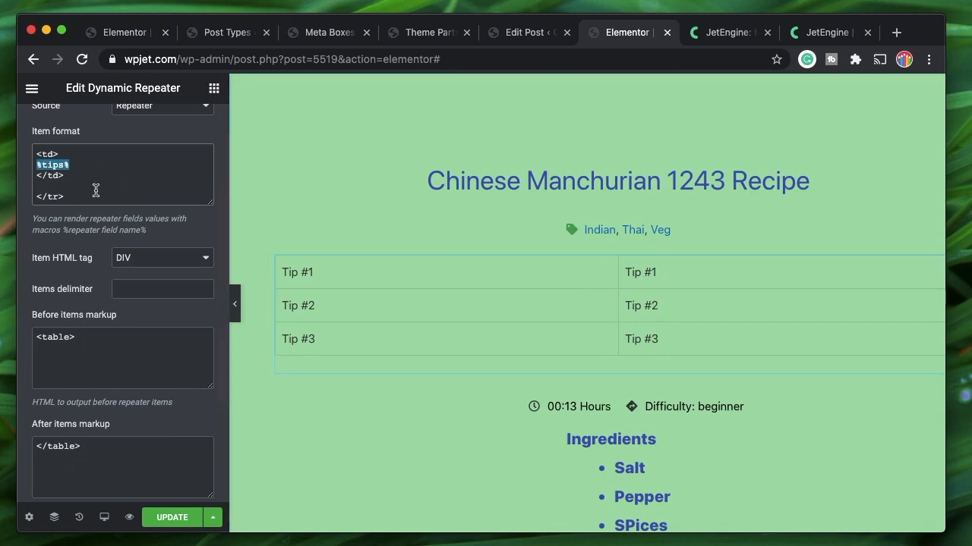
key(BackSpace)
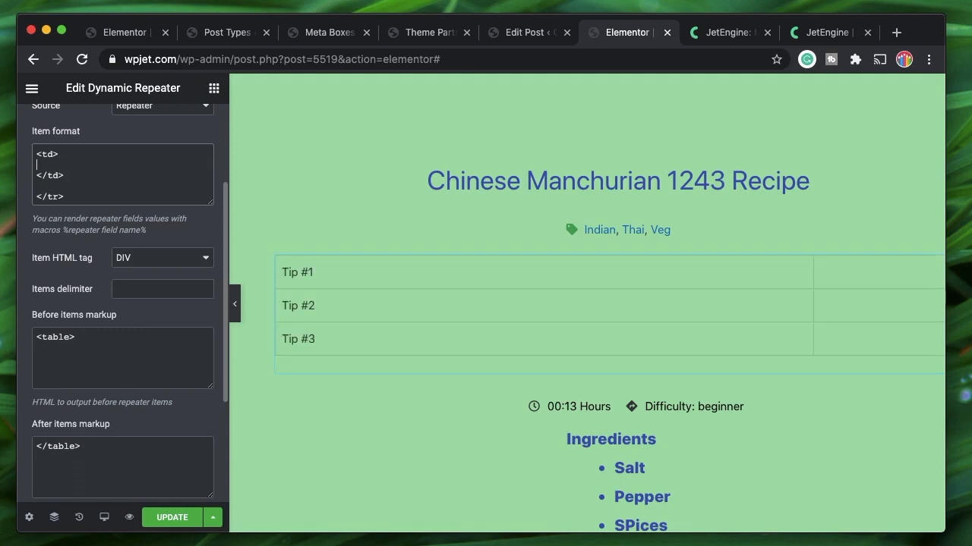
click(831, 34)
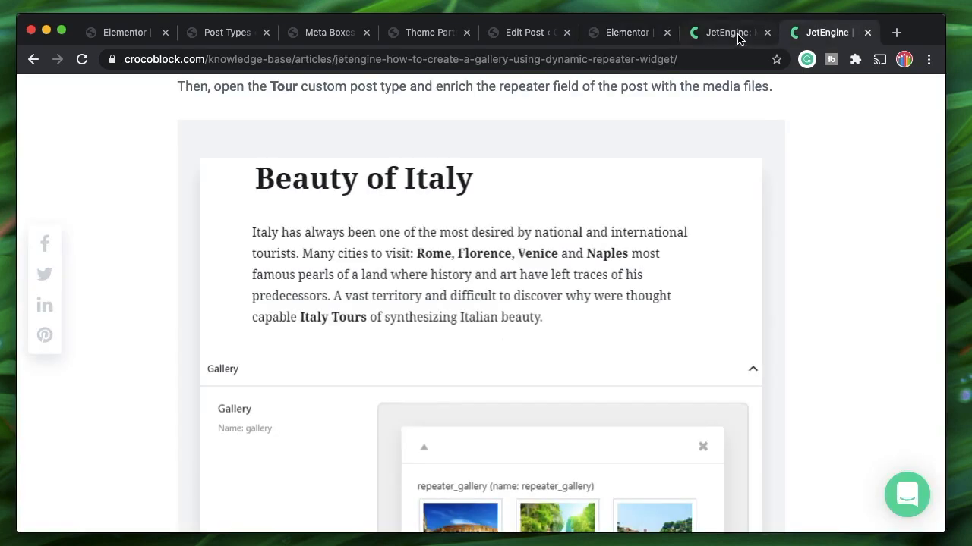
Copy %media1|img_url_by_id% from the macros guide and paste it into the empty <td>
click(736, 34)
click(325, 201)
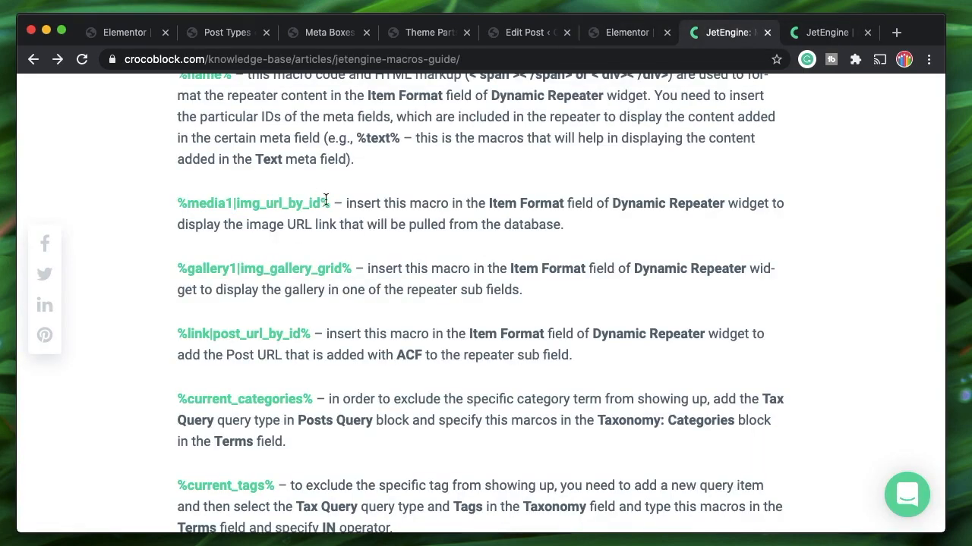
drag(329, 201, 167, 206)
key(super+c)
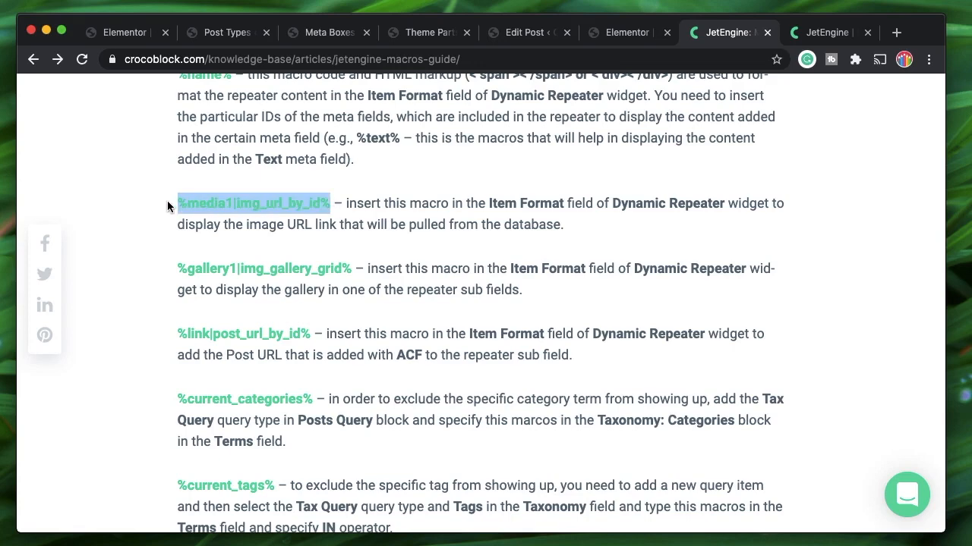
click(630, 32)
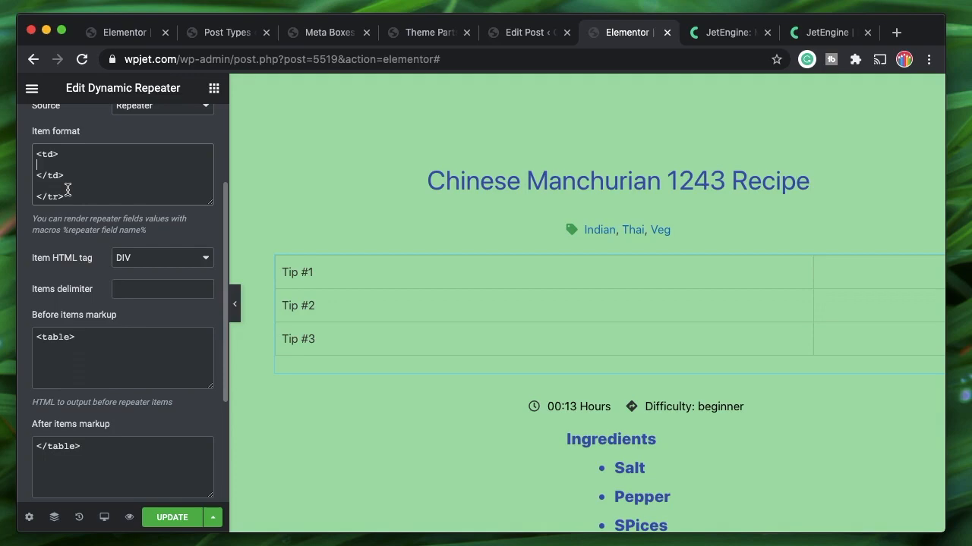
key(super+v)
Read the guide's %name%, img_url_by_id, img_gallery_grid and post_url_by_id macro descriptions
click(740, 33)
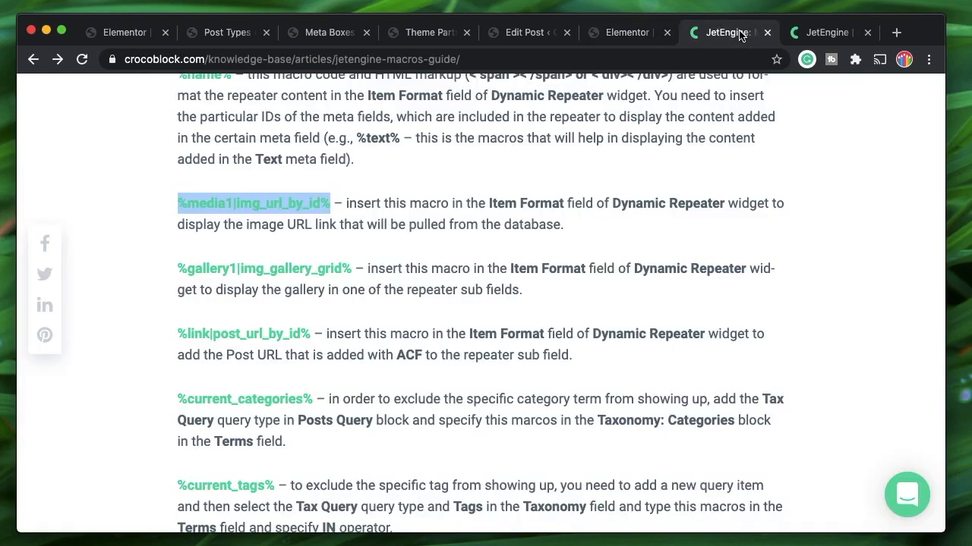
scroll(318, 227, up, 5)
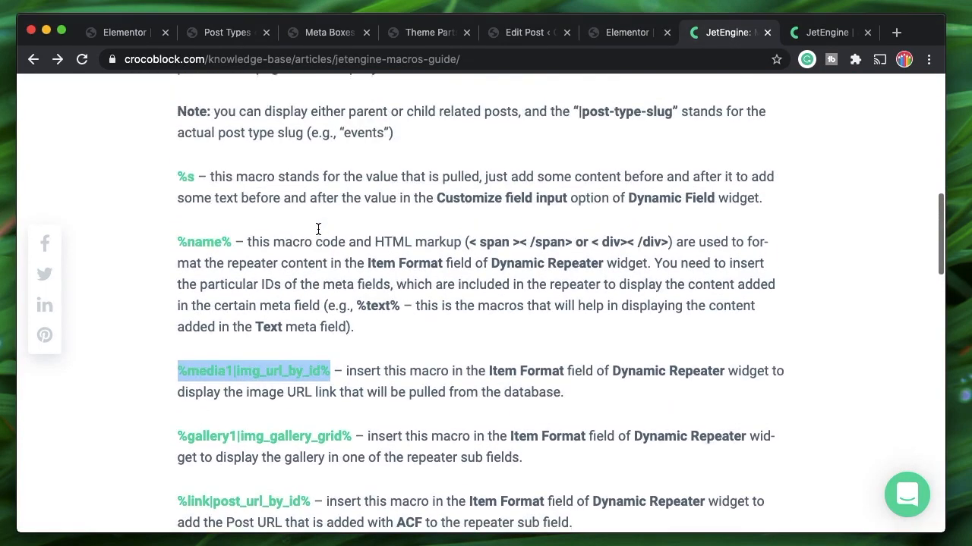
scroll(318, 228, up, 5)
scroll(318, 228, down, 6)
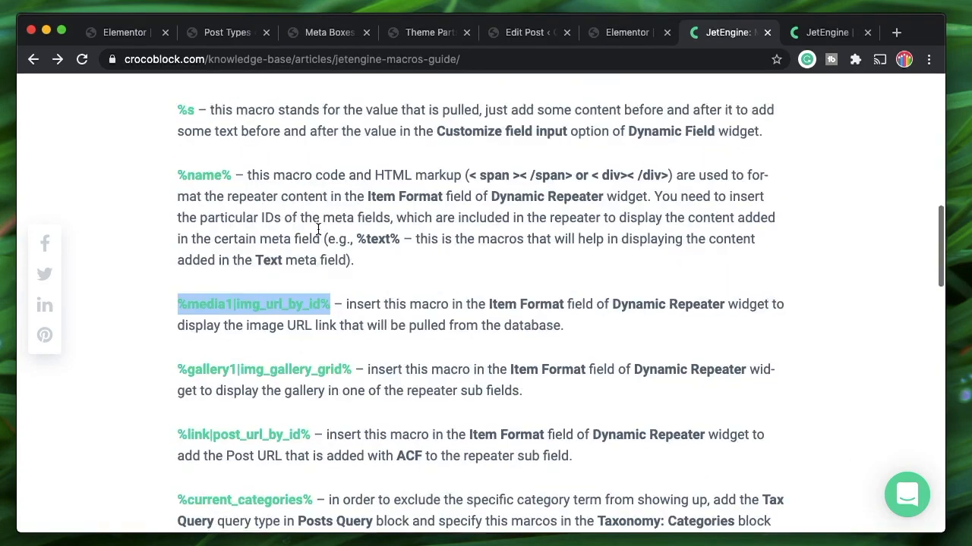
scroll(318, 228, down, 1)
triple_click(592, 182)
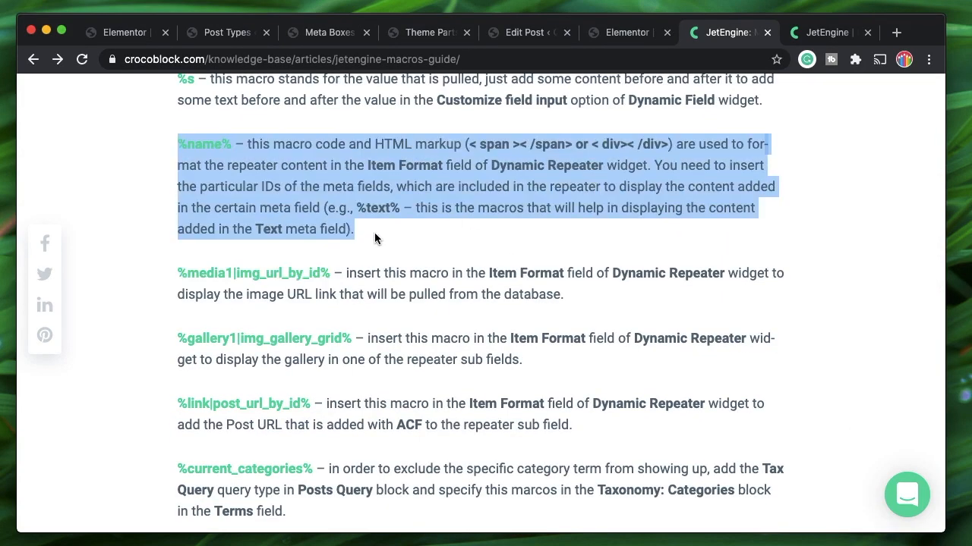
scroll(372, 241, down, 2)
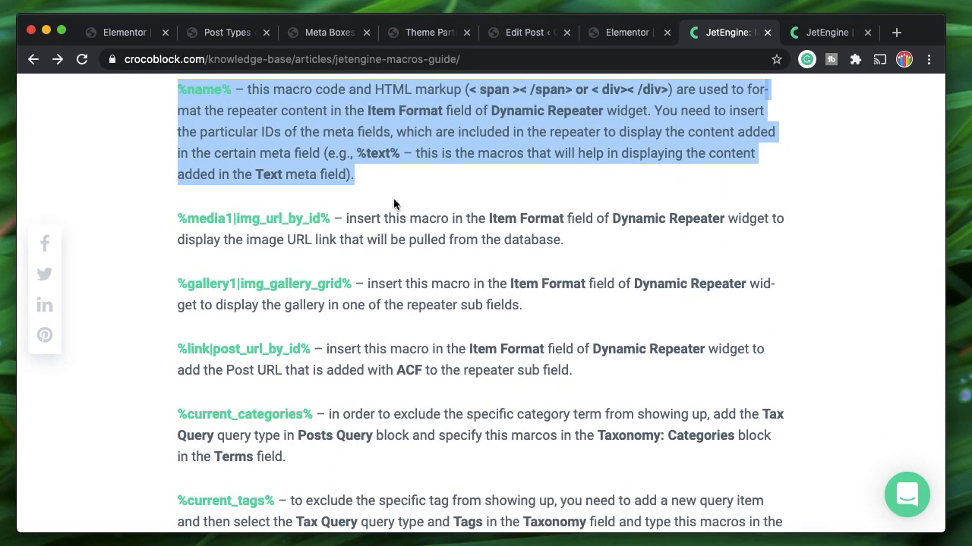
click(305, 106)
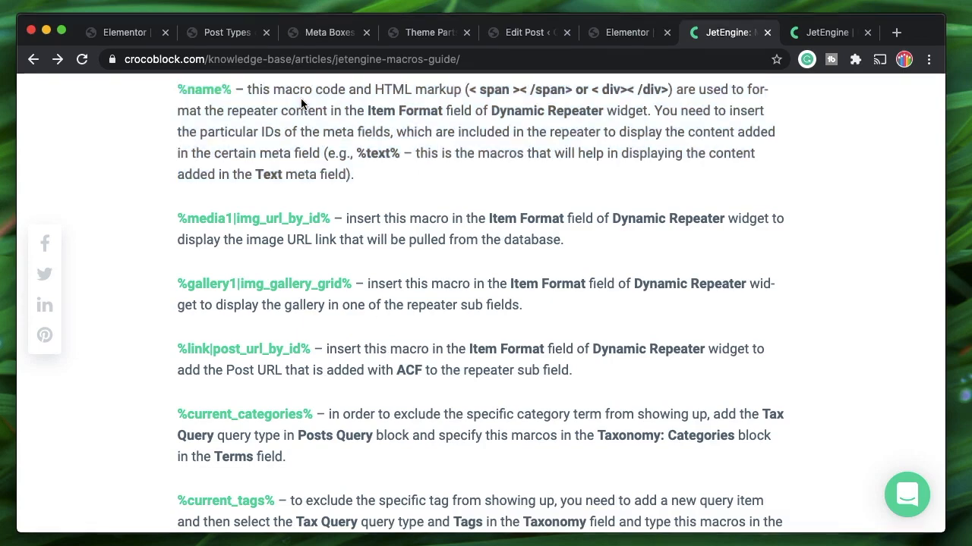
double_click(288, 220)
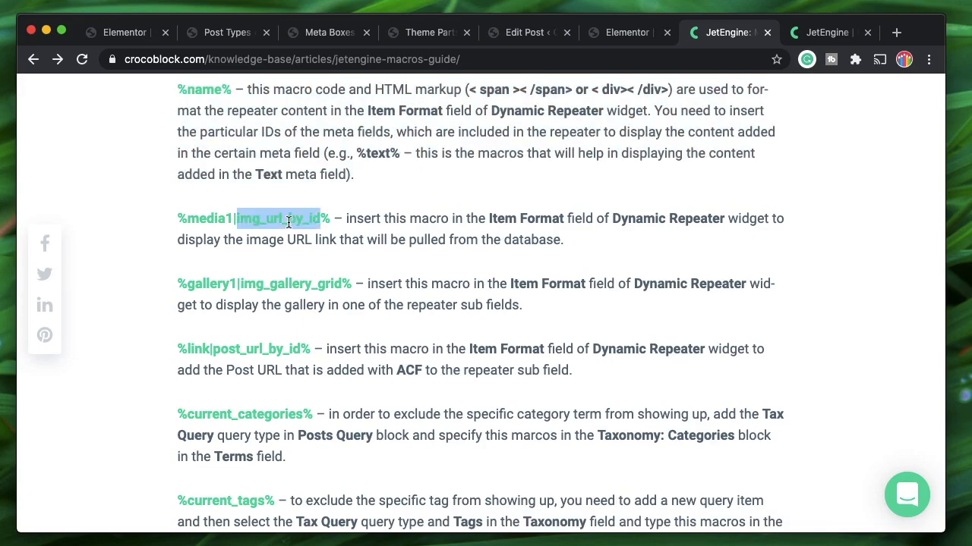
double_click(274, 285)
click(258, 346)
double_click(258, 345)
double_click(258, 346)
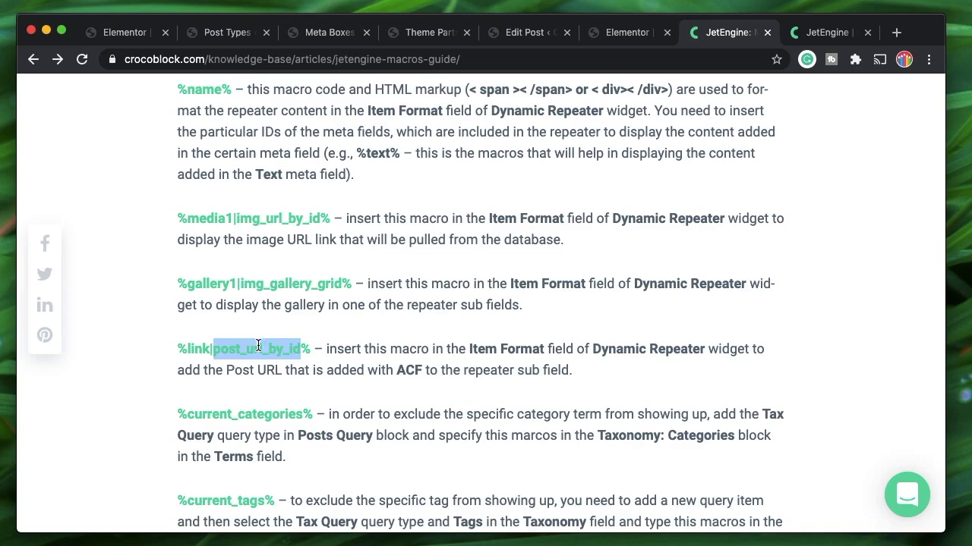
Revisit the gallery macro and re-highlight %media1|img_url_by_id% before returning to Elementor
scroll(452, 343, up, 5)
scroll(453, 343, up, 3)
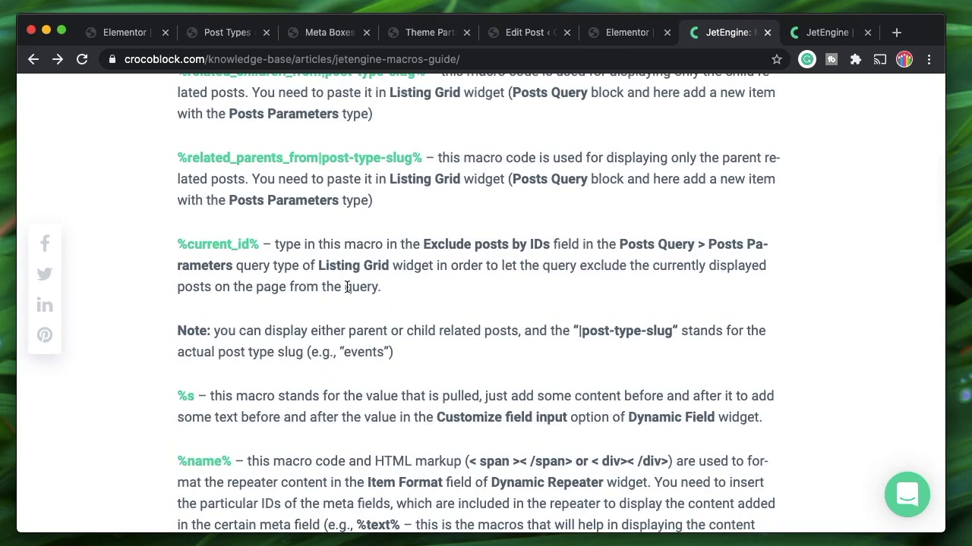
scroll(387, 260, up, 2)
scroll(412, 217, down, 4)
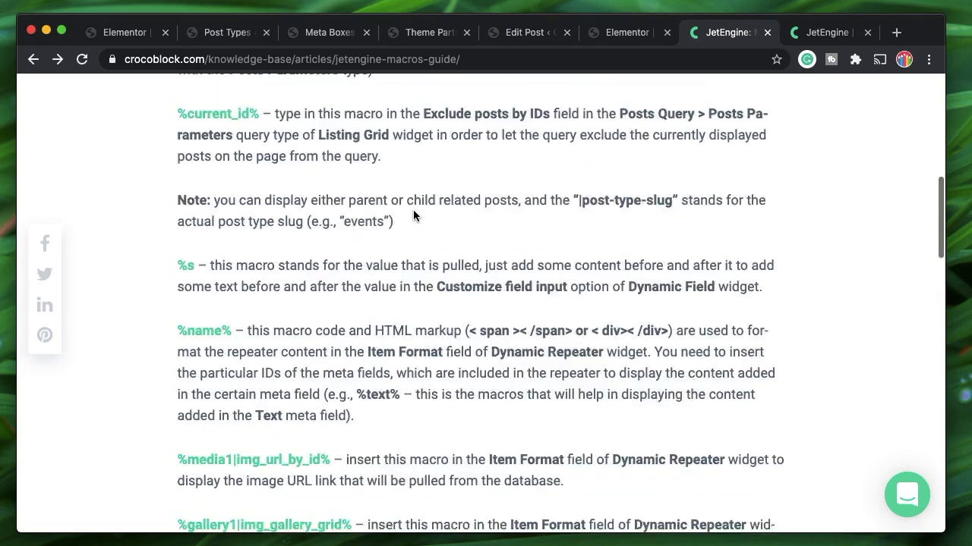
scroll(414, 216, up, 2)
scroll(414, 217, up, 3)
scroll(432, 305, down, 12)
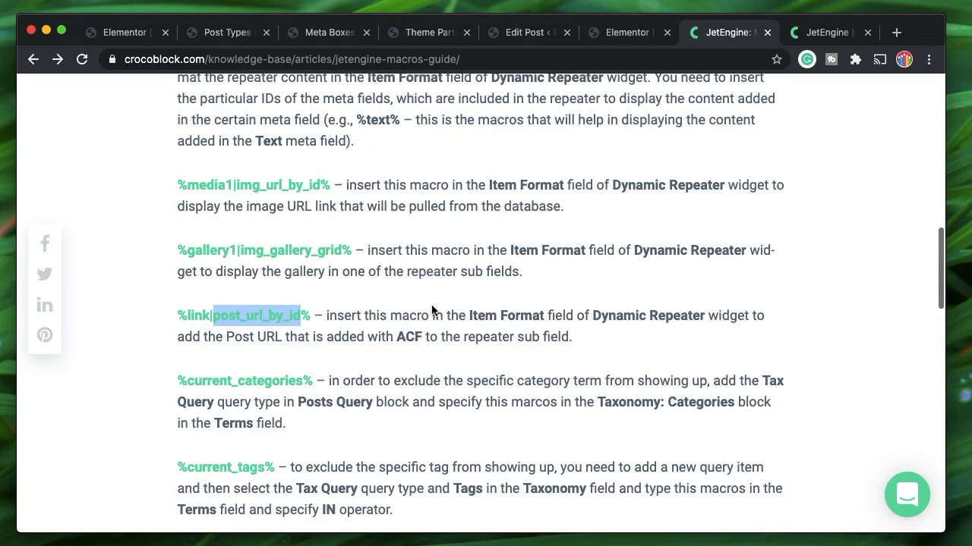
double_click(282, 252)
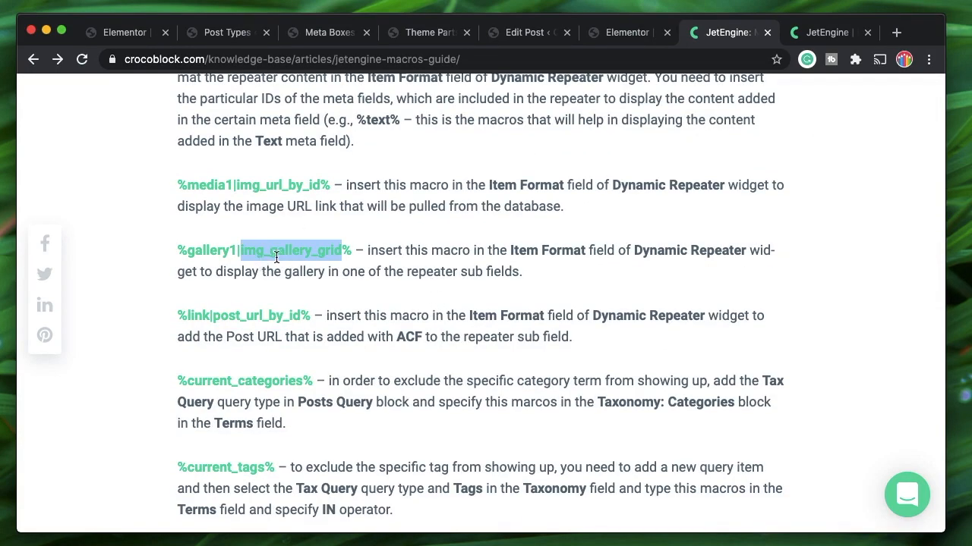
triple_click(276, 258)
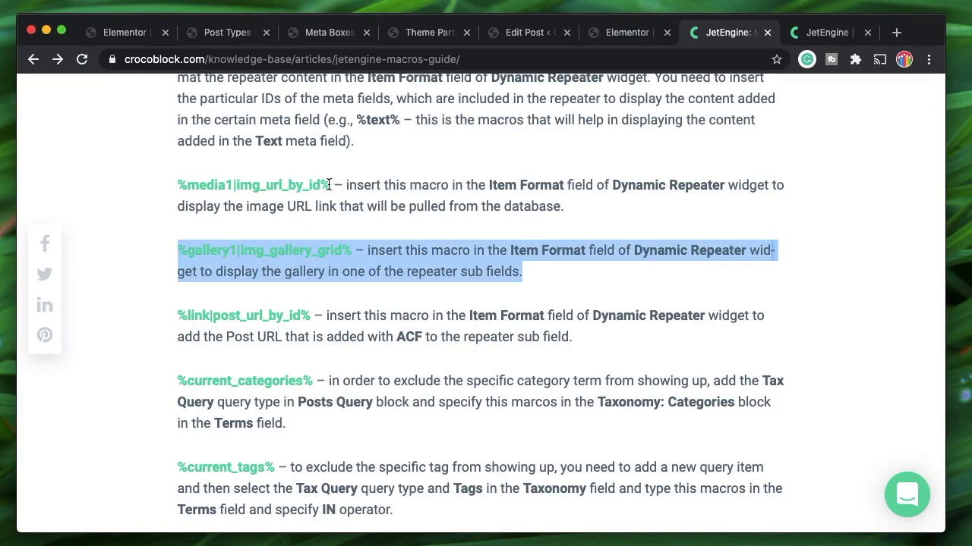
drag(329, 185, 180, 185)
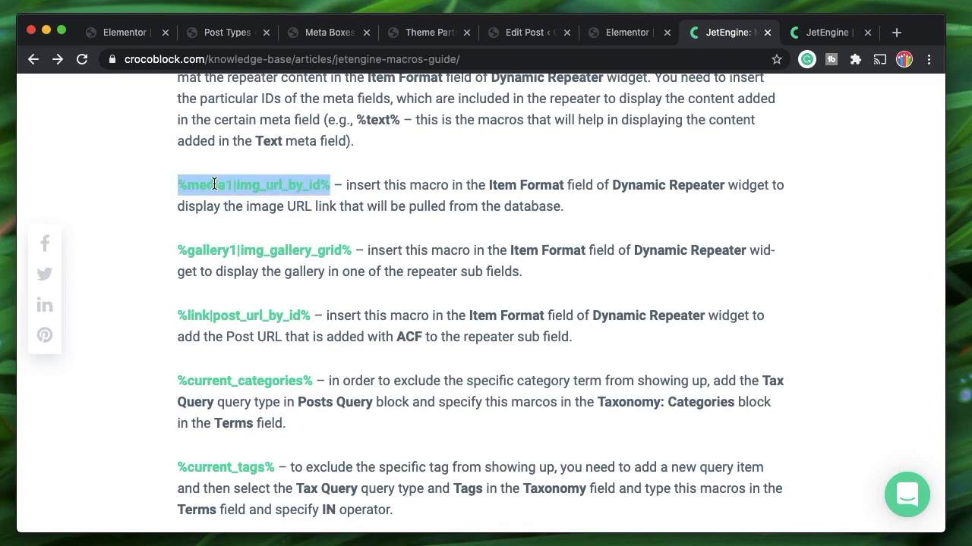
double_click(214, 184)
click(618, 35)
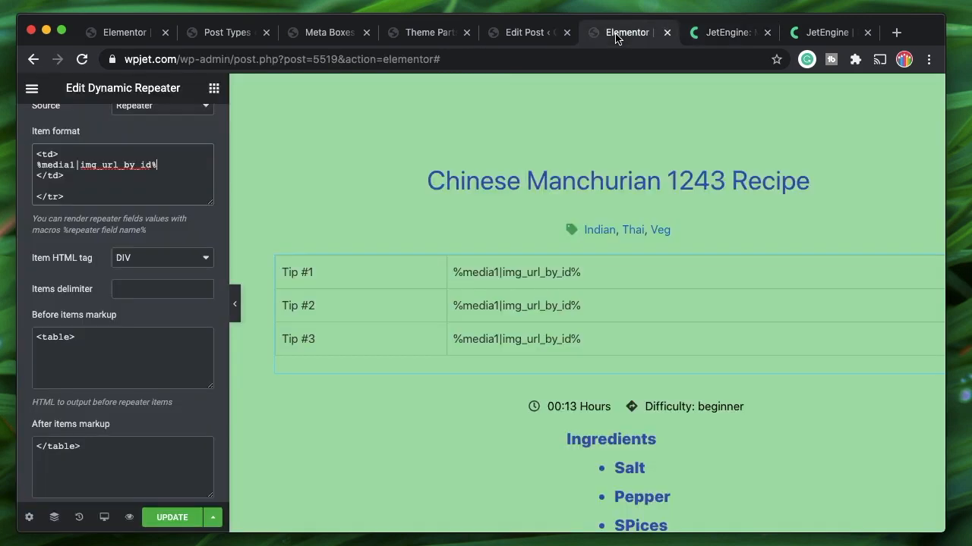
Check the recipe post's Repeater field names, tips and pic, on its edit screen
click(519, 34)
click(420, 34)
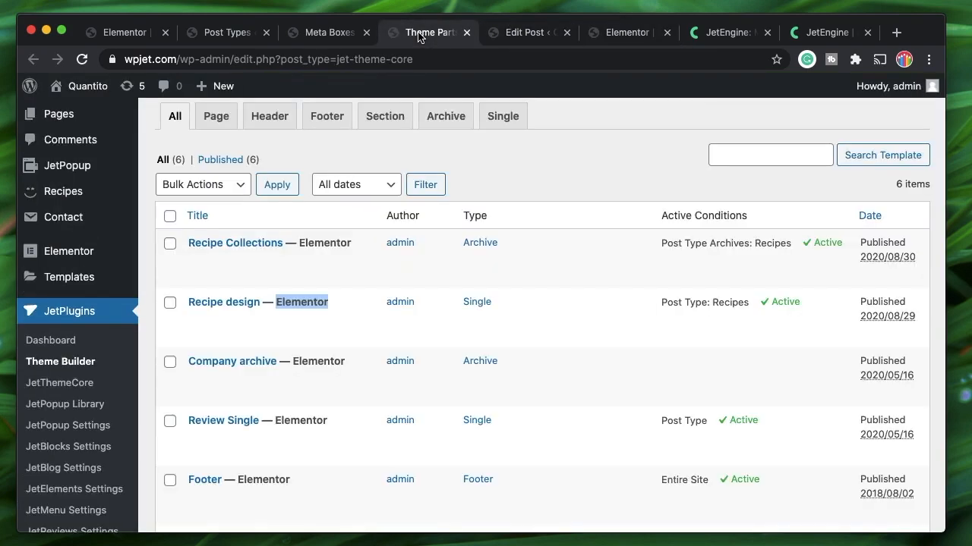
click(519, 34)
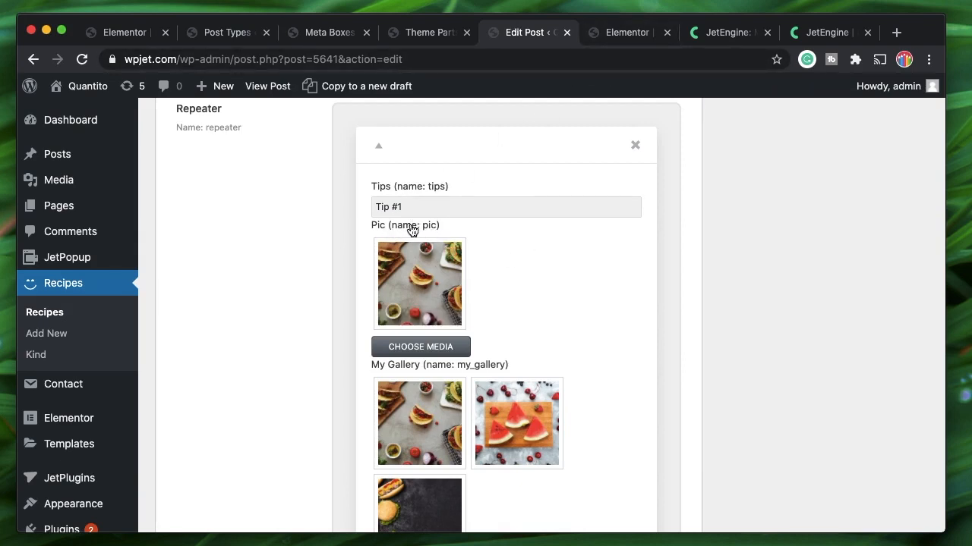
Change the Item format macro from media1 to %pic|img_url_by_id% so the table lists image URLs
click(614, 35)
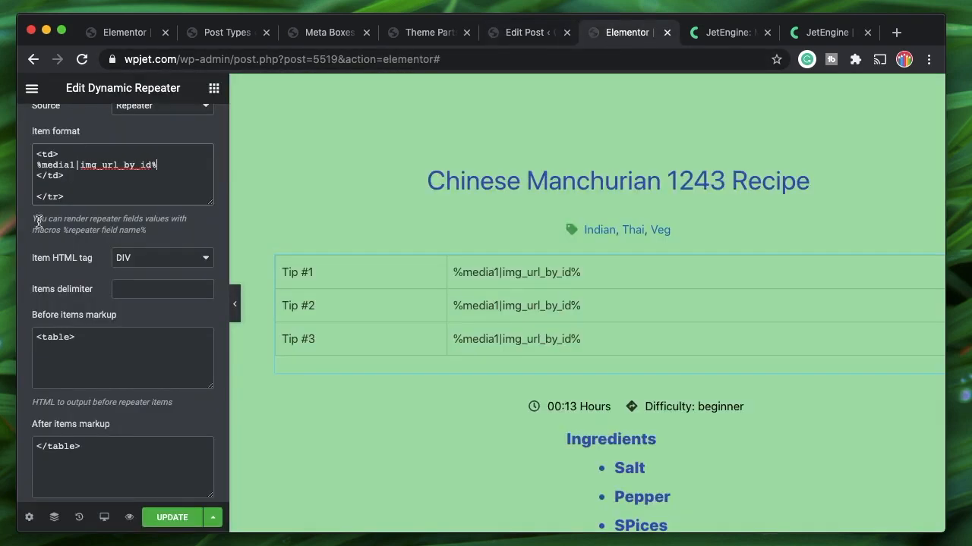
double_click(61, 165)
text(pic)
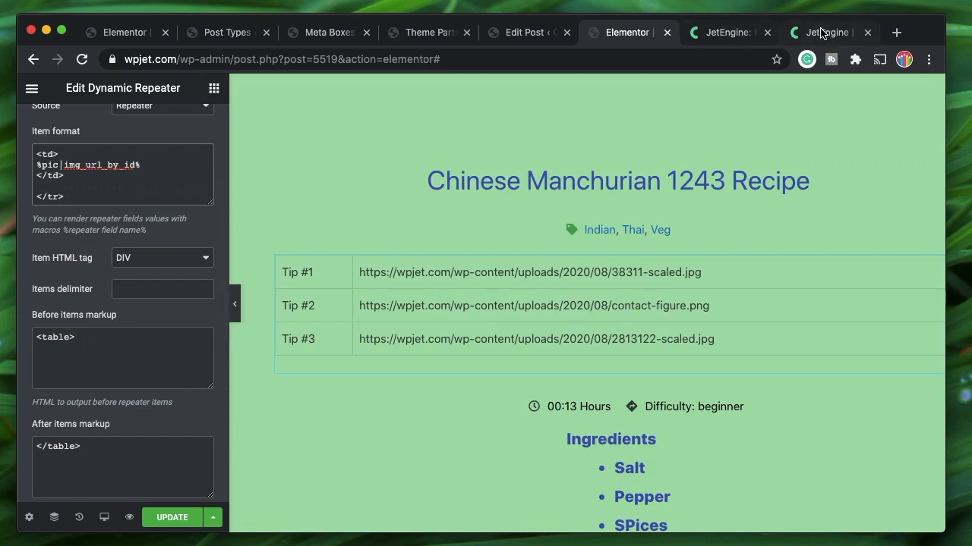
click(793, 35)
scroll(435, 331, up, 15)
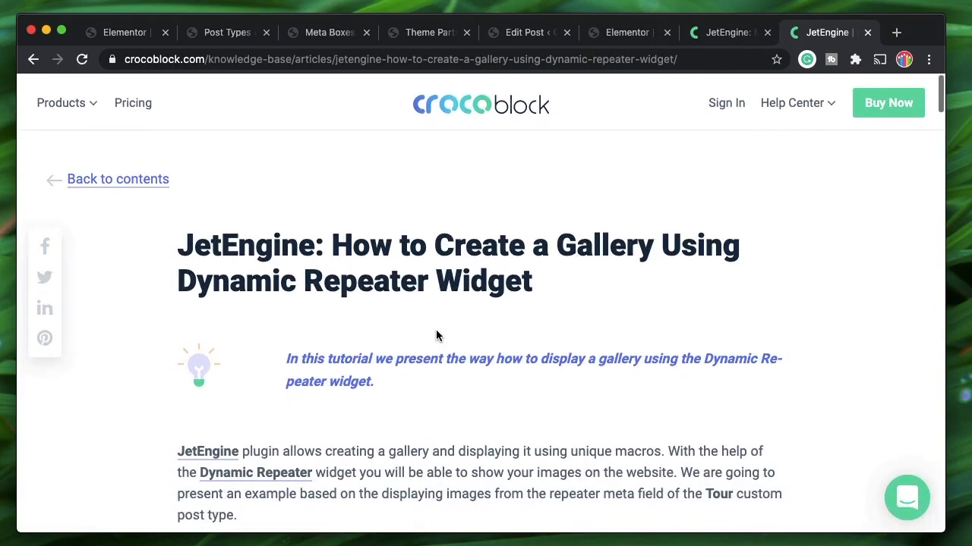
From the JetEngine article list, open 'How to Display Media Files with Dynamic Repeater Widget'
scroll(436, 334, down, 2)
key(super+Left)
click(729, 34)
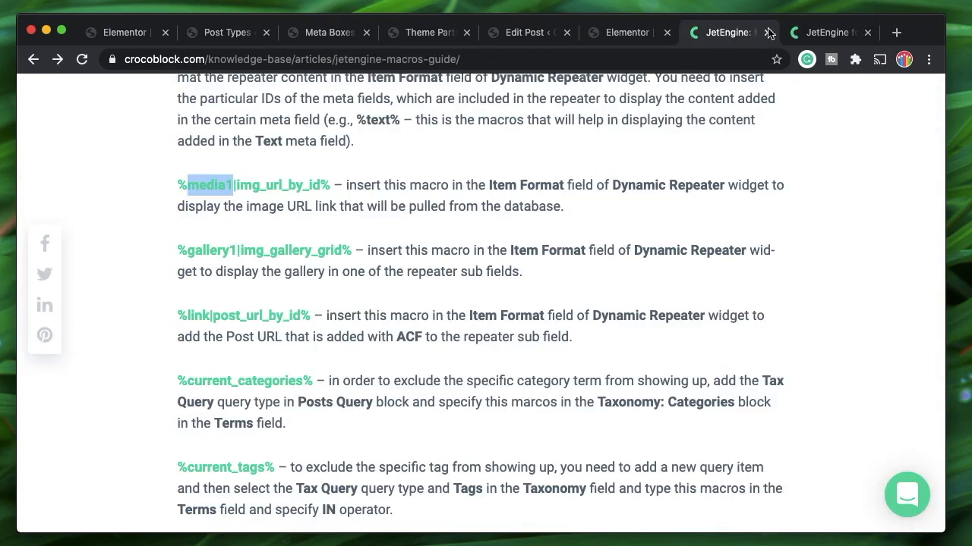
click(808, 33)
scroll(664, 101, up, 2)
scroll(599, 186, down, 1)
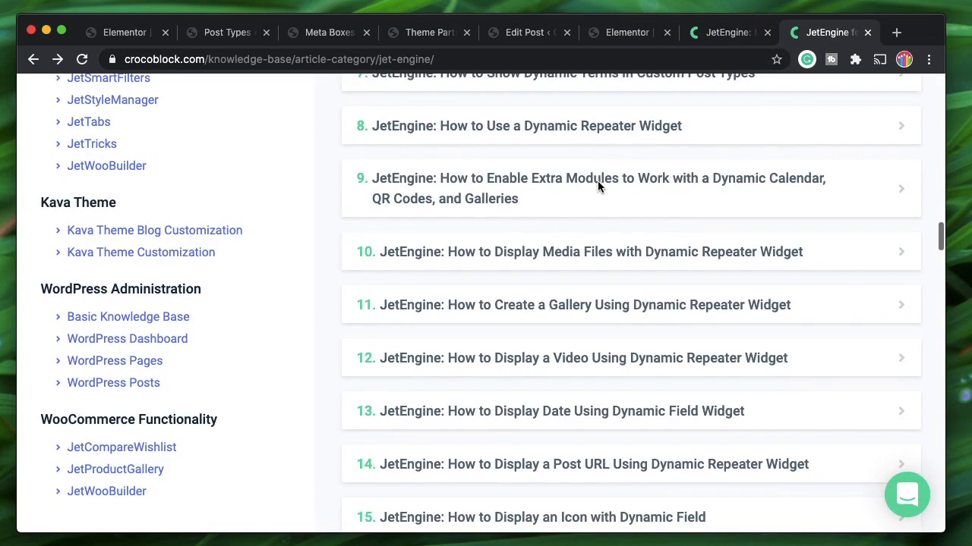
super+click(603, 261)
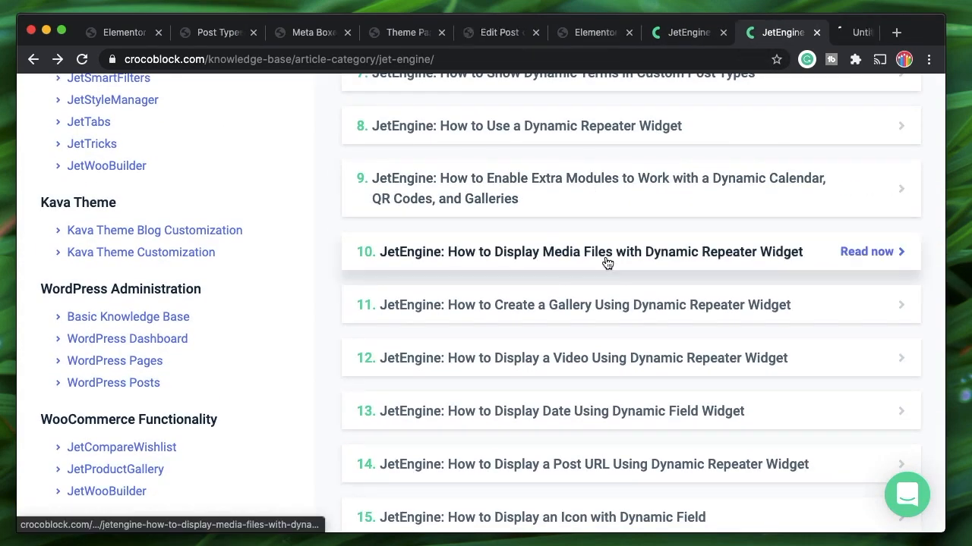
key(ctrl+Tab)
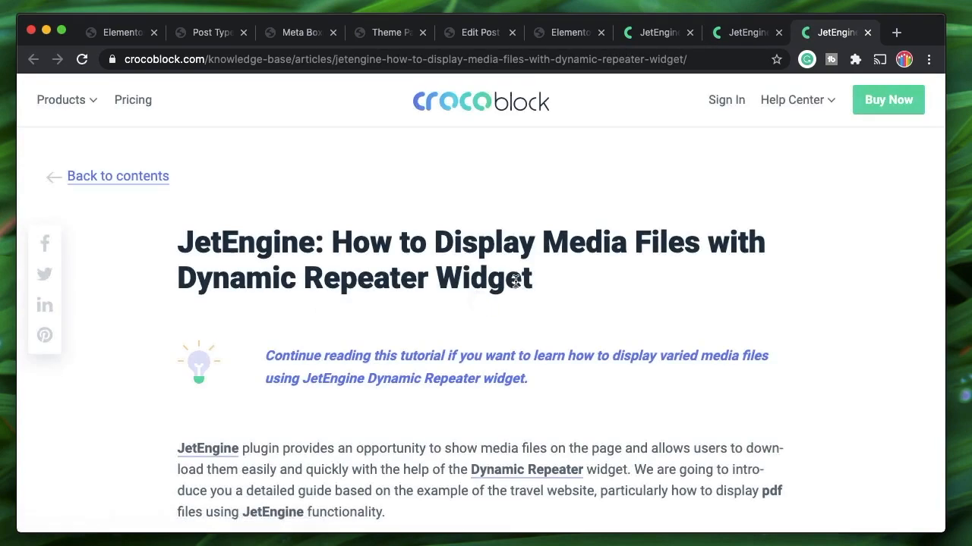
Scroll to the file_url_by_id link macro example and select it through the closing </a> tag
scroll(515, 281, down, 3)
scroll(514, 282, down, 15)
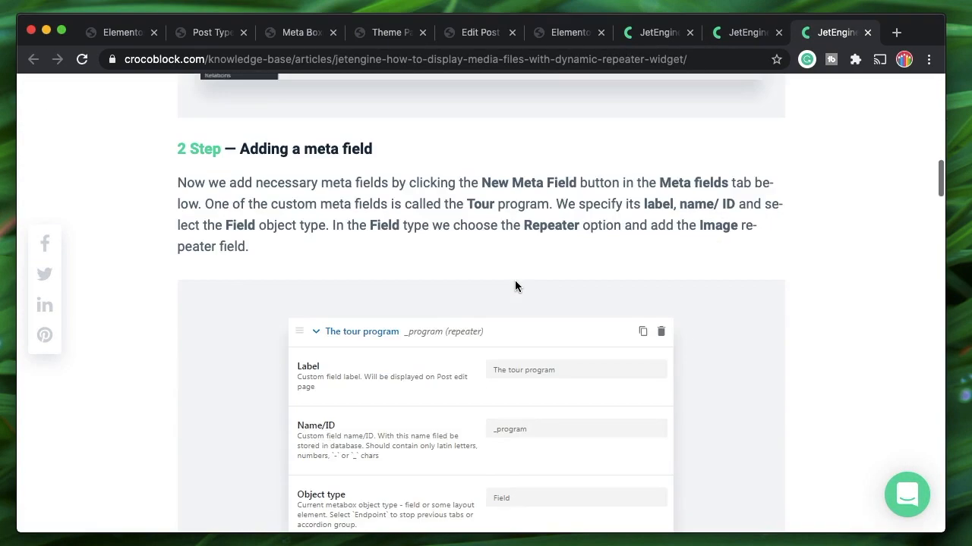
scroll(514, 286, down, 20)
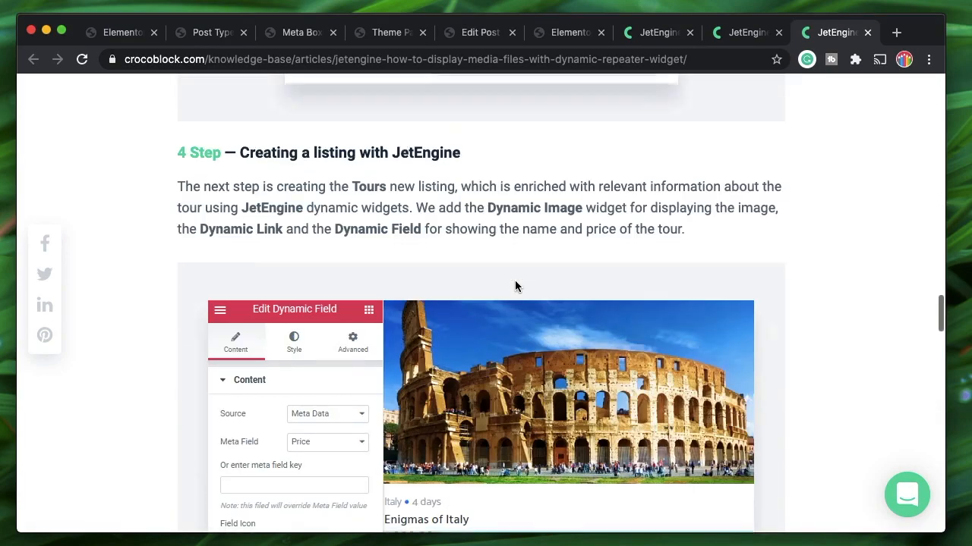
scroll(514, 286, down, 5)
scroll(515, 286, up, 5)
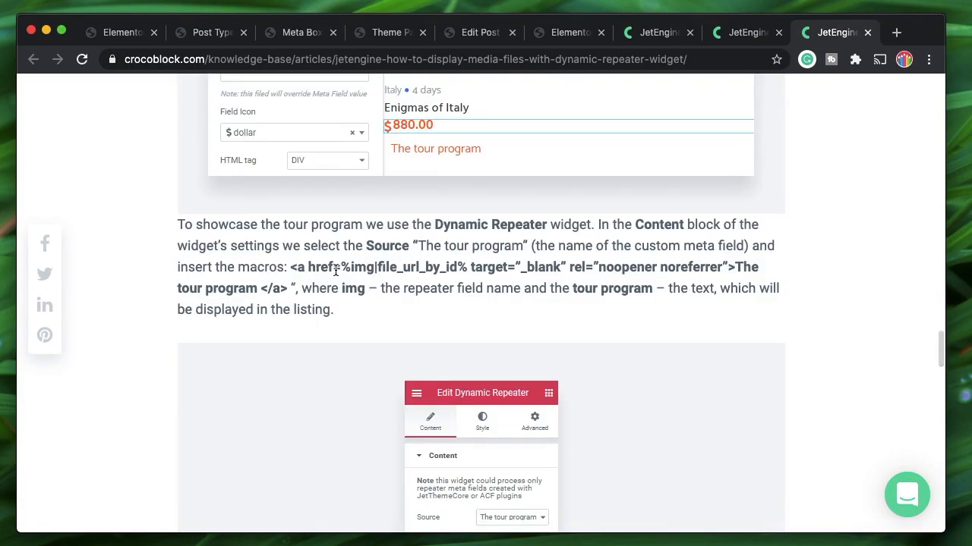
shift+click(733, 267)
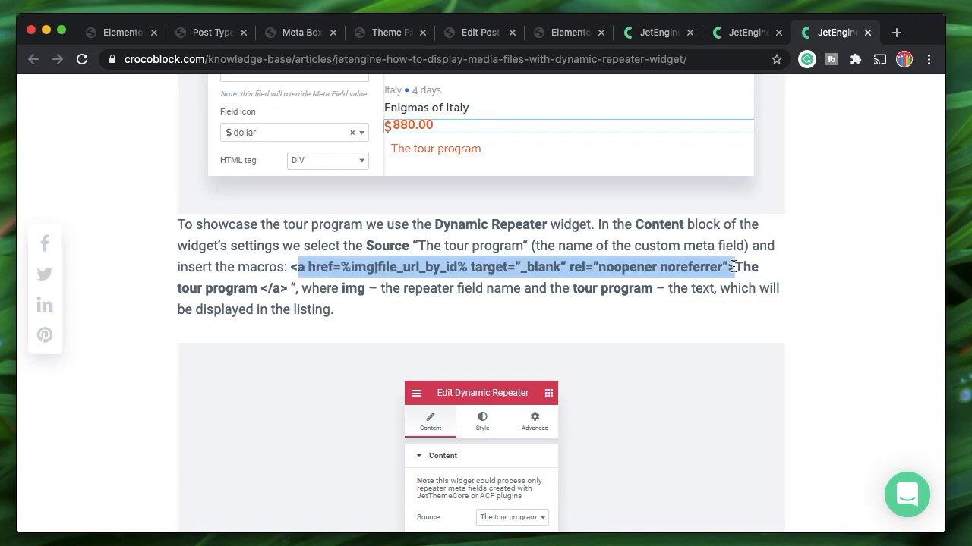
shift+click(286, 289)
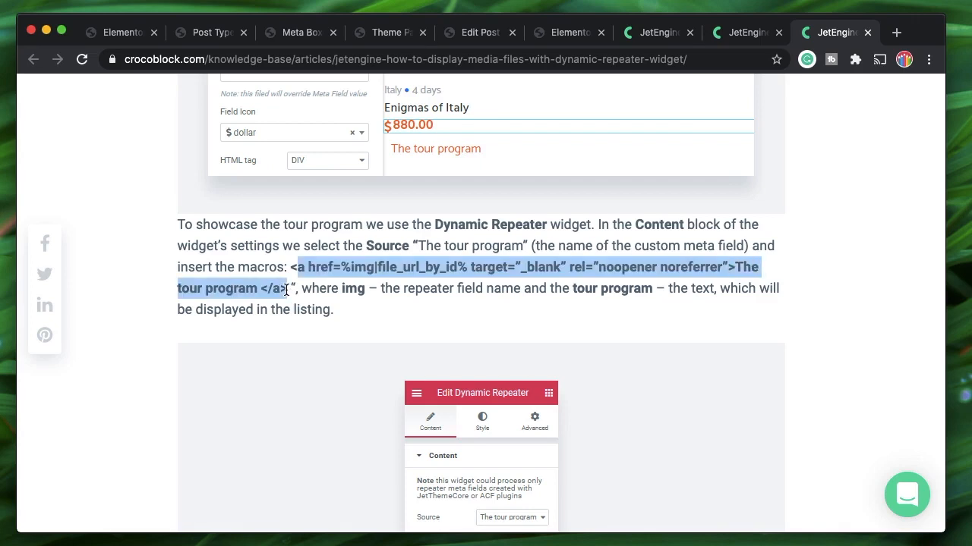
click(896, 32)
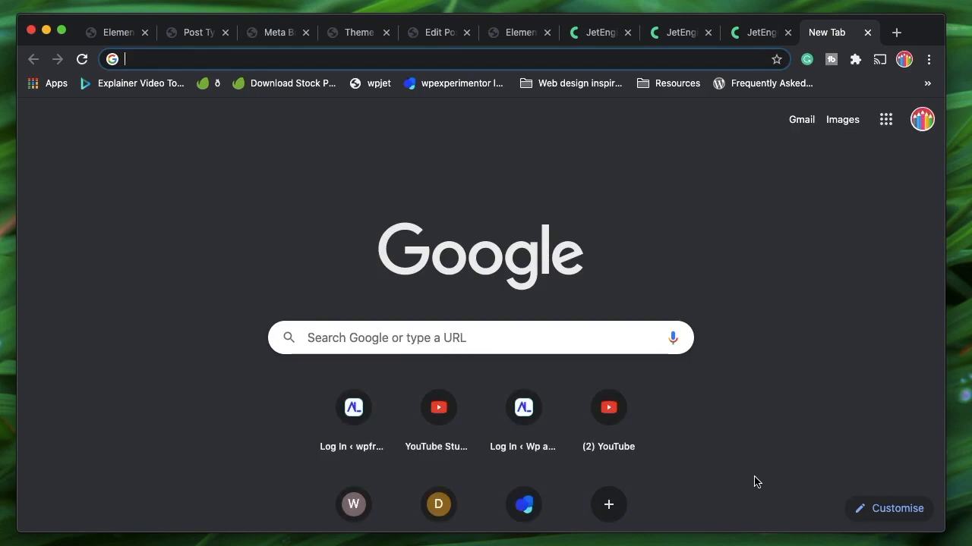
Search Google for 'html links' and open the W3Schools HTML Links page
text(html links)
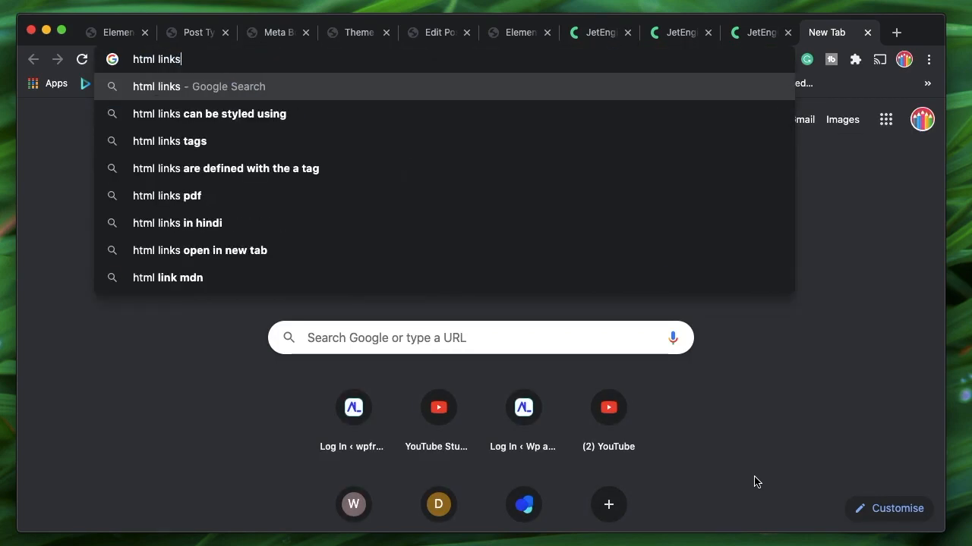
key(Return)
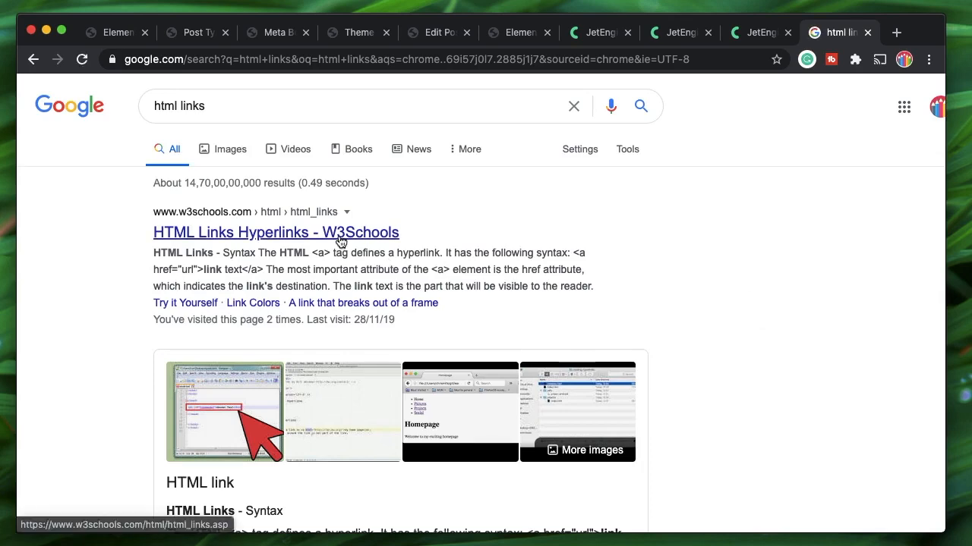
click(311, 234)
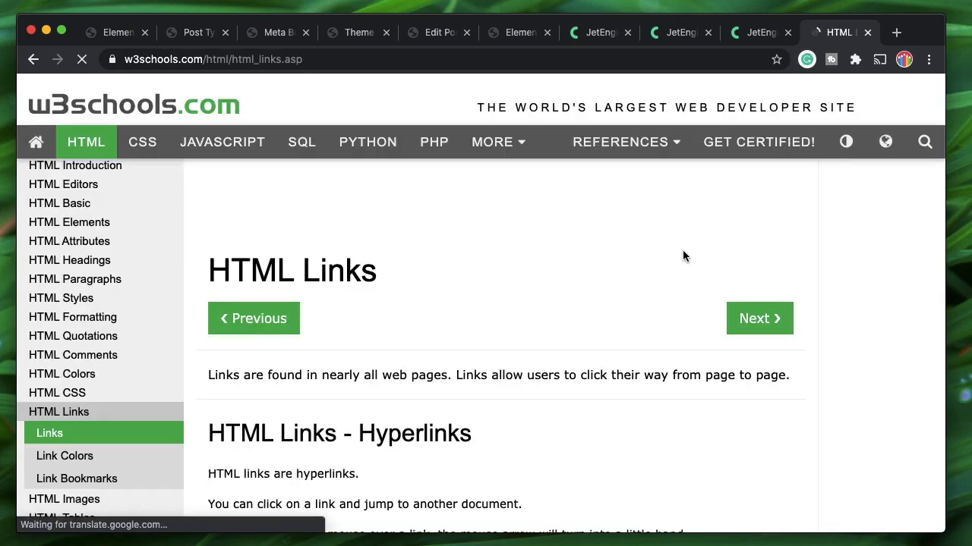
Examine the <a href="url"> link syntax, then go back to the search results
scroll(439, 338, down, 5)
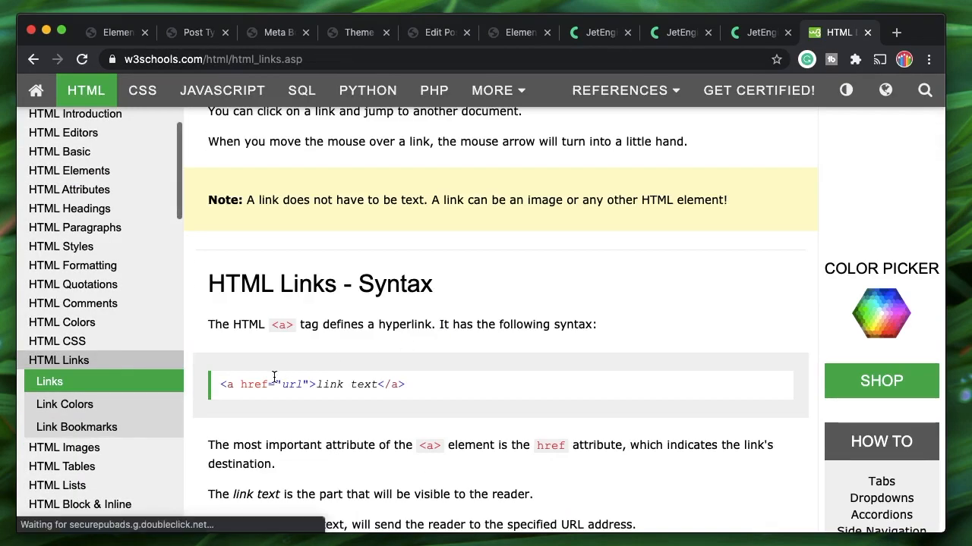
drag(220, 385, 318, 385)
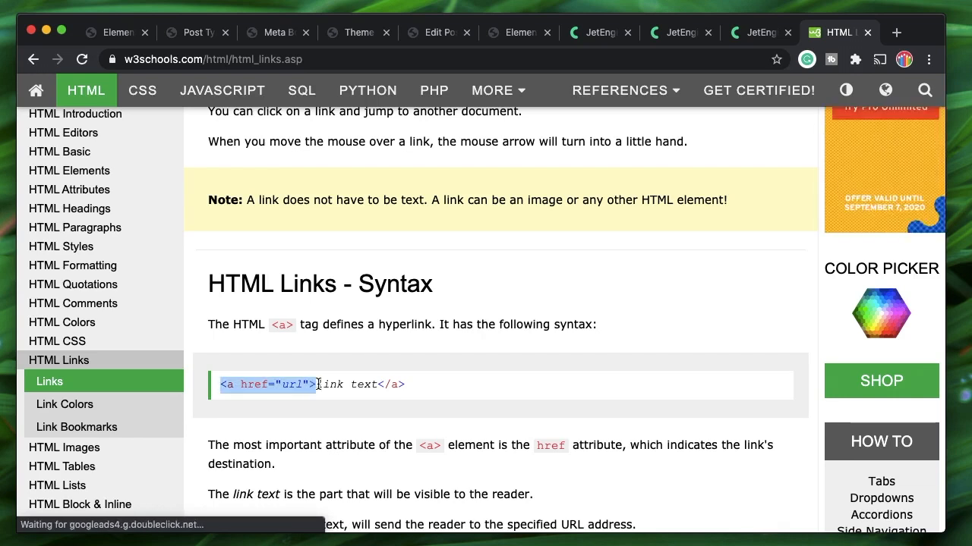
click(318, 384)
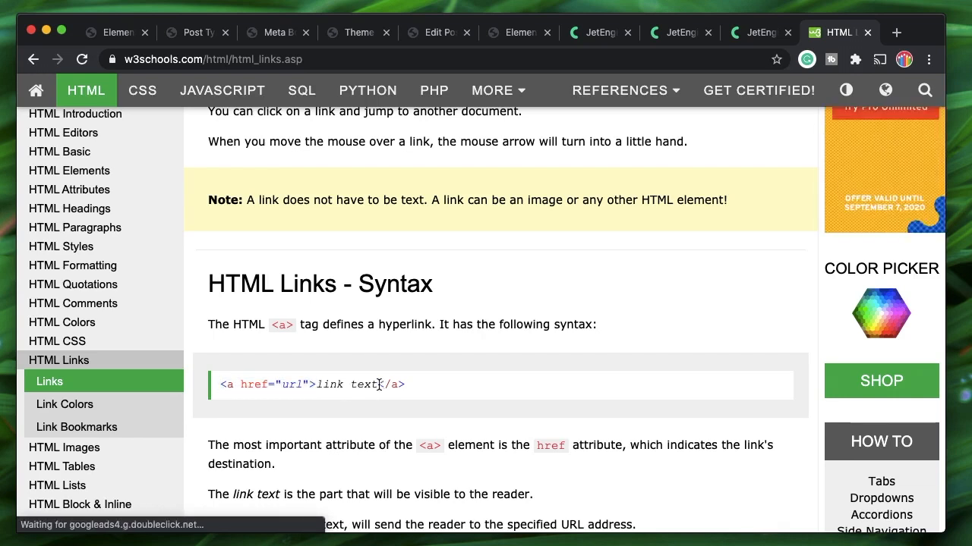
double_click(291, 384)
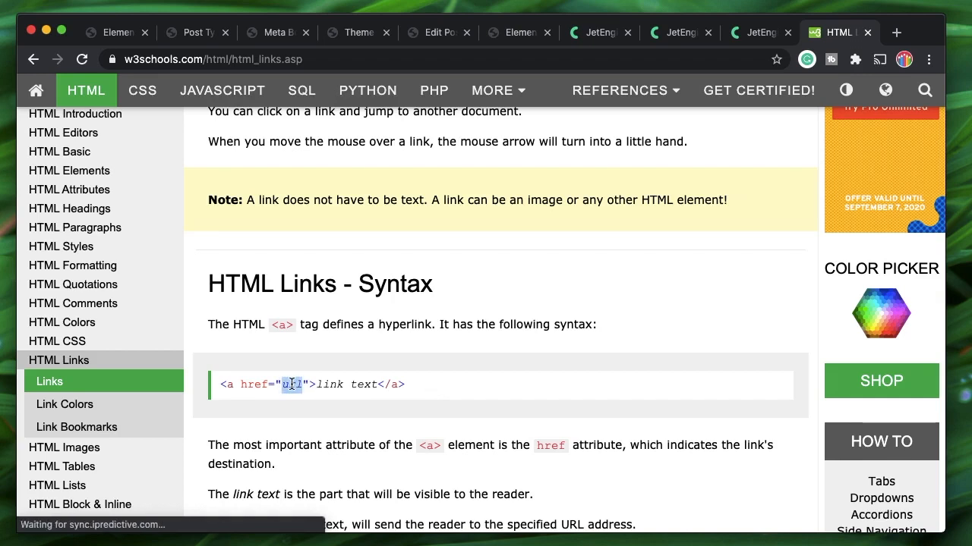
click(294, 384)
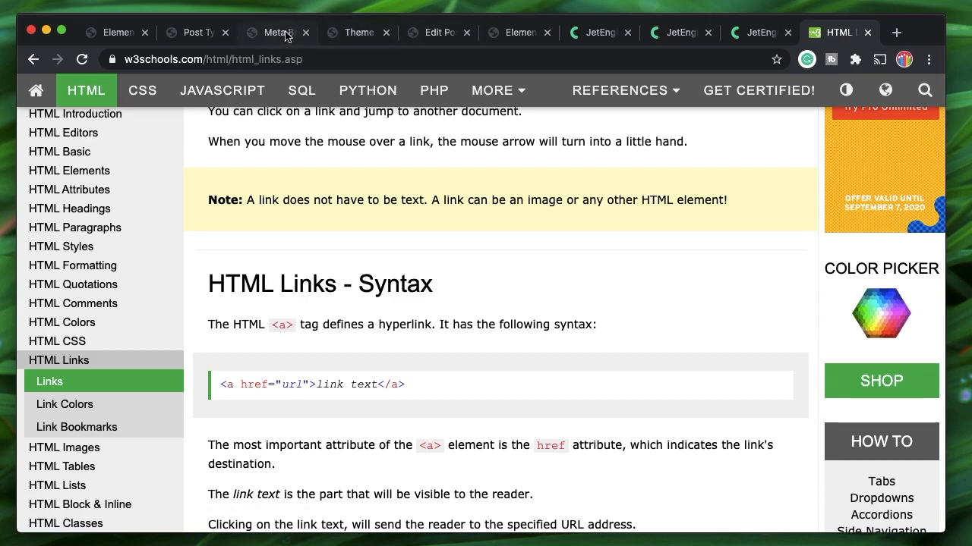
scroll(516, 198, left, 5)
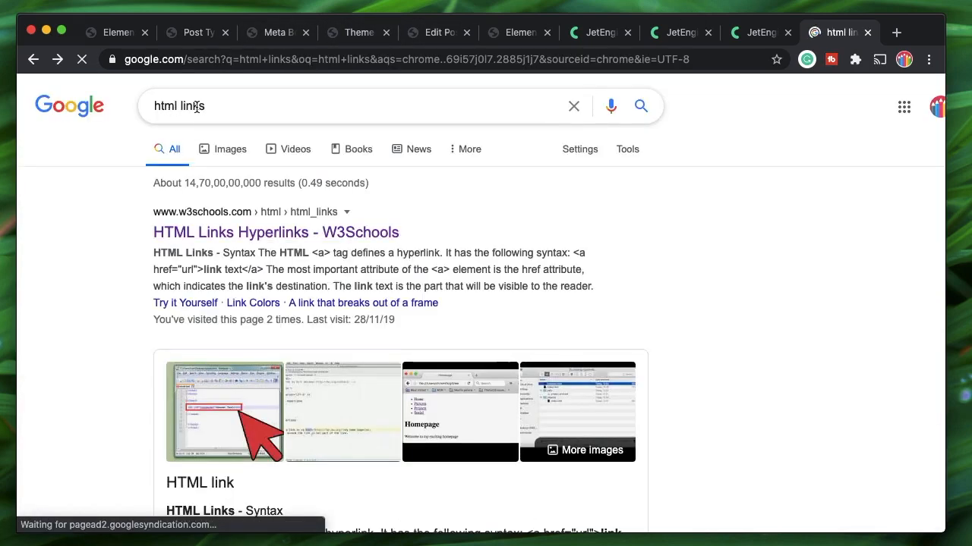
Change the search to 'html image' and open the W3Schools HTML Images page
double_click(196, 107)
text(image)
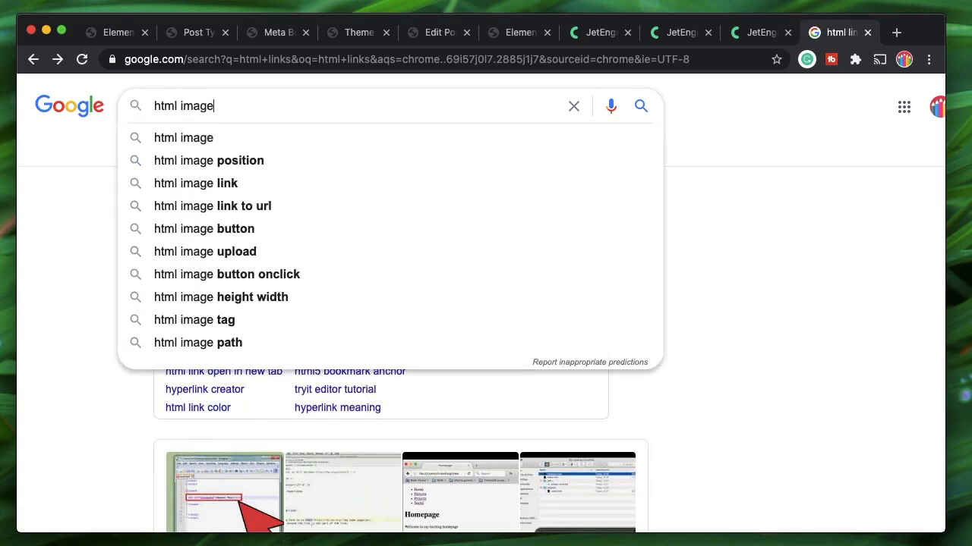
key(Return)
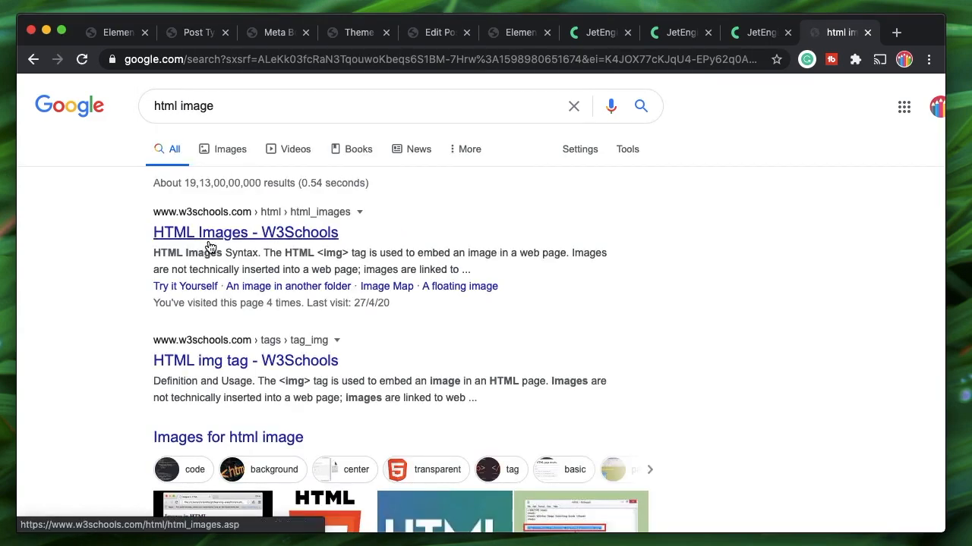
click(217, 242)
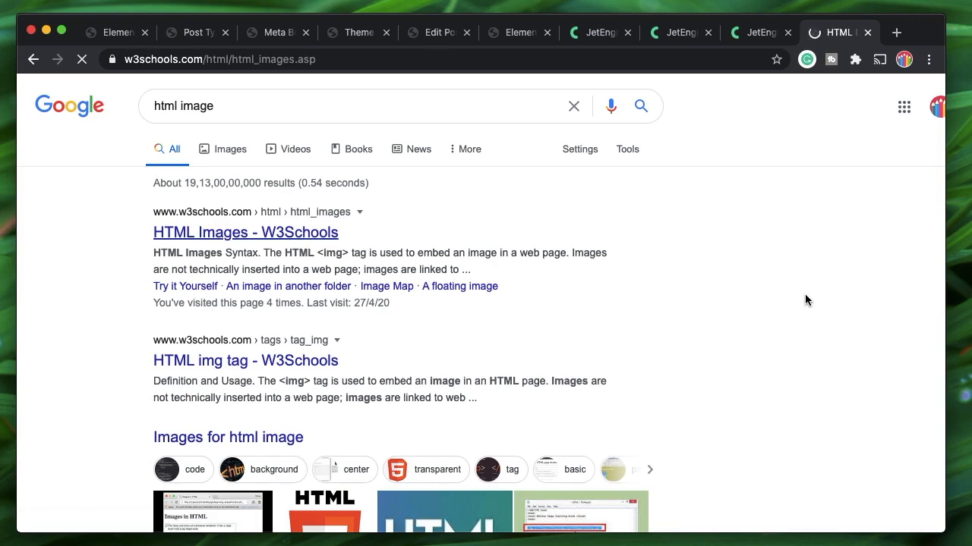
Select the <img src="pic_trulli.jpg" alt="Italian Trulli"> example line to copy it
scroll(440, 365, down, 5)
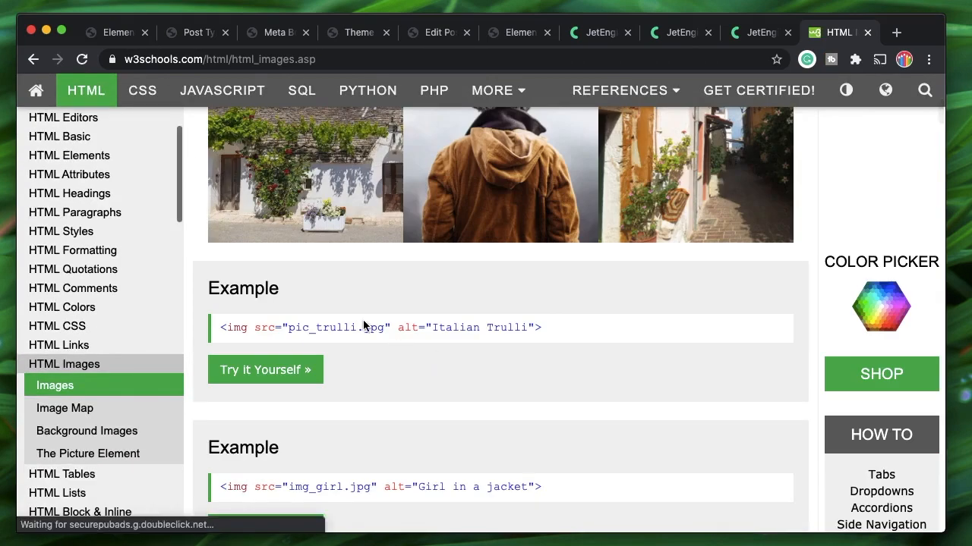
triple_click(387, 323)
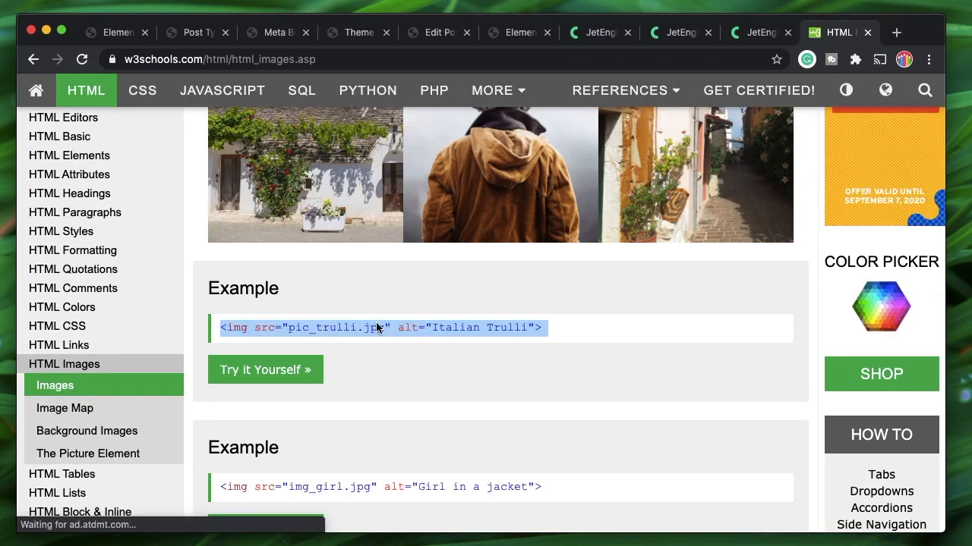
double_click(268, 327)
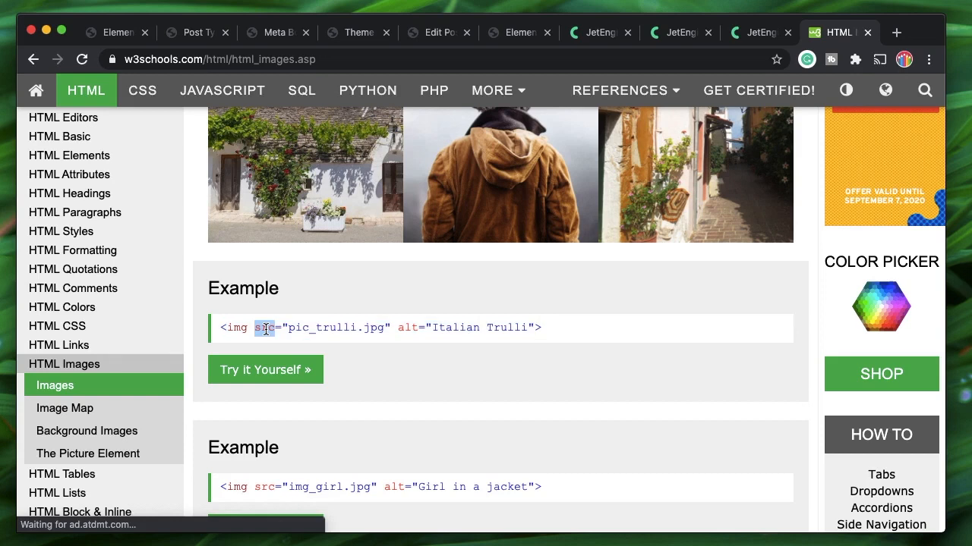
double_click(320, 328)
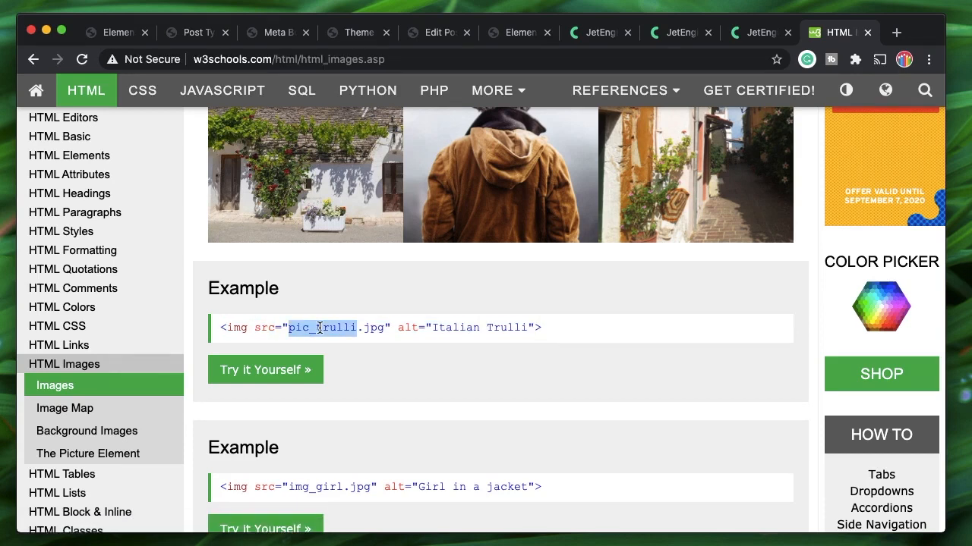
double_click(405, 328)
double_click(456, 328)
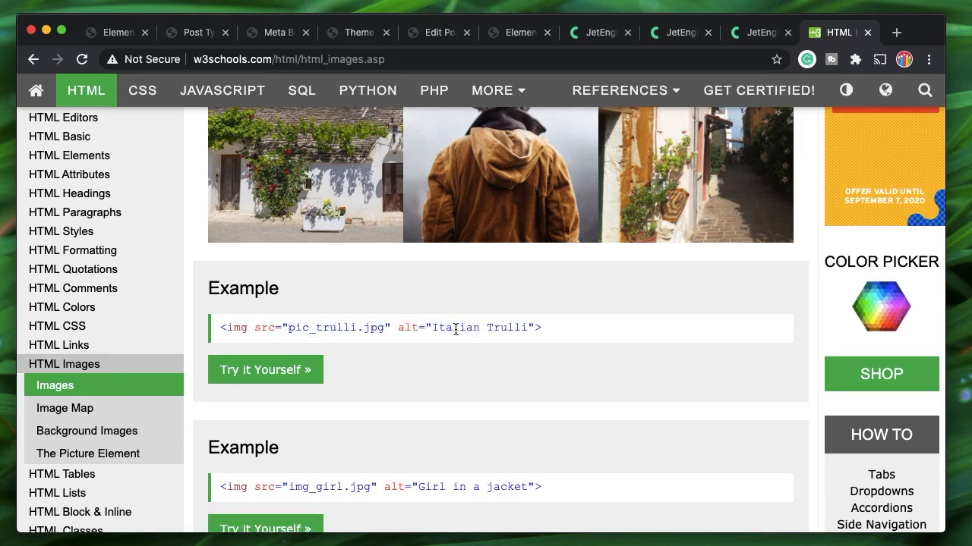
triple_click(455, 328)
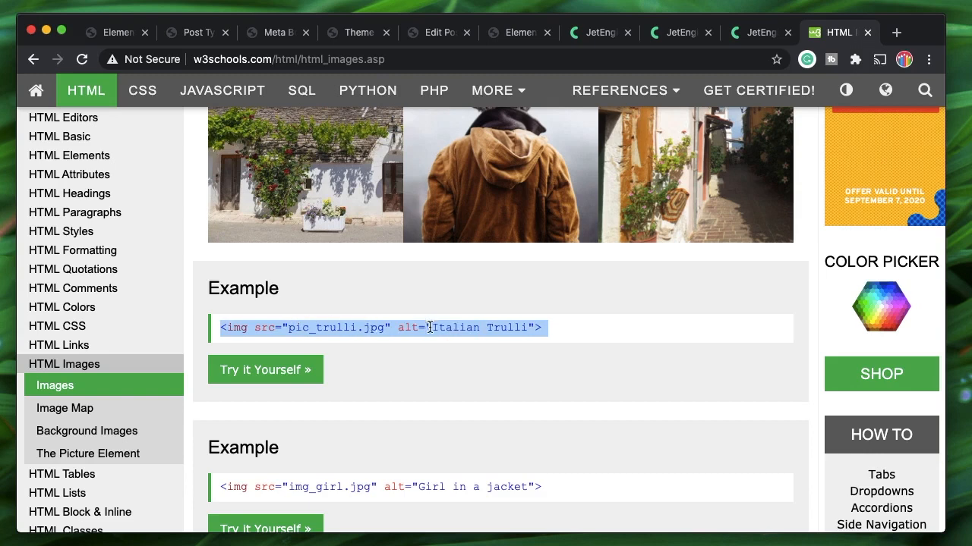
triple_click(429, 328)
triple_click(417, 327)
key(super+c)
Paste the example img tag at the start of the Item format, before the macro
click(429, 34)
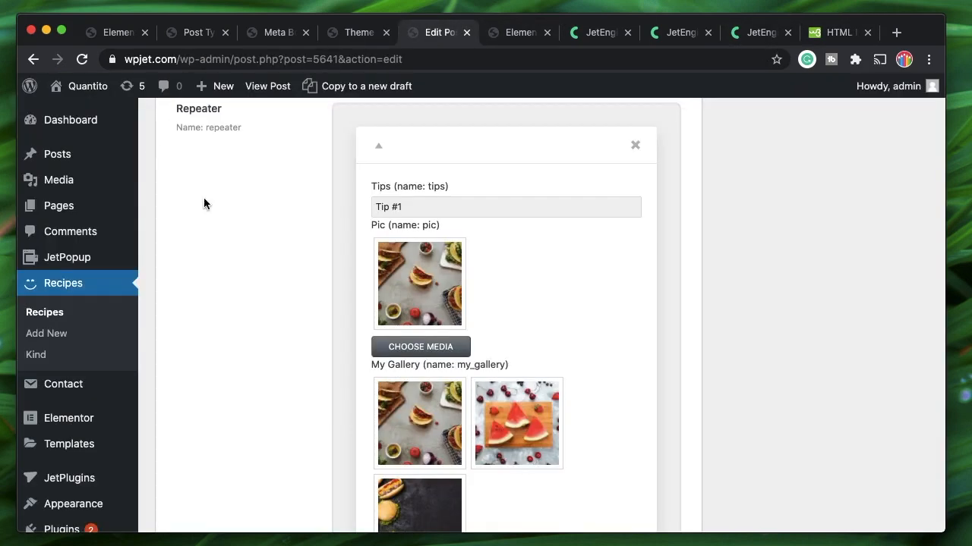
click(518, 33)
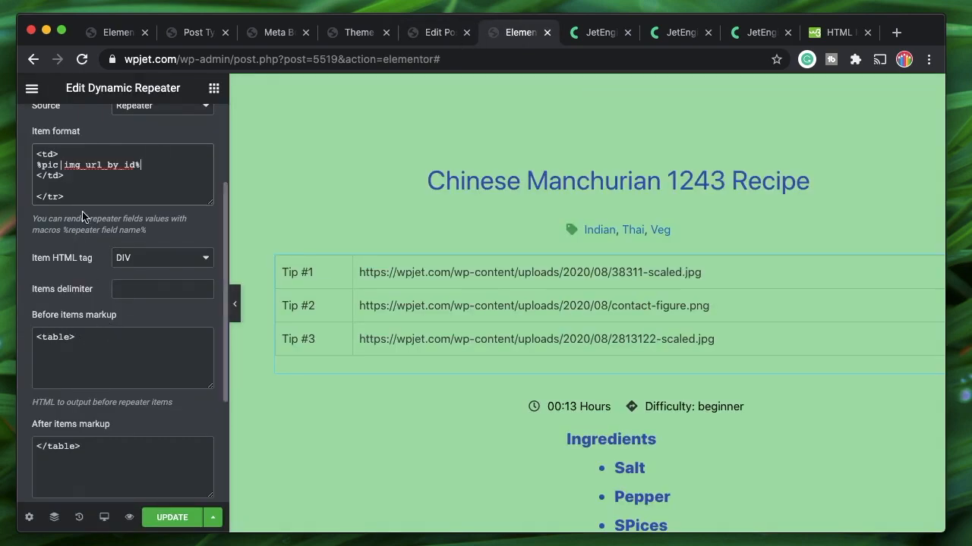
click(36, 163)
shift+click(149, 165)
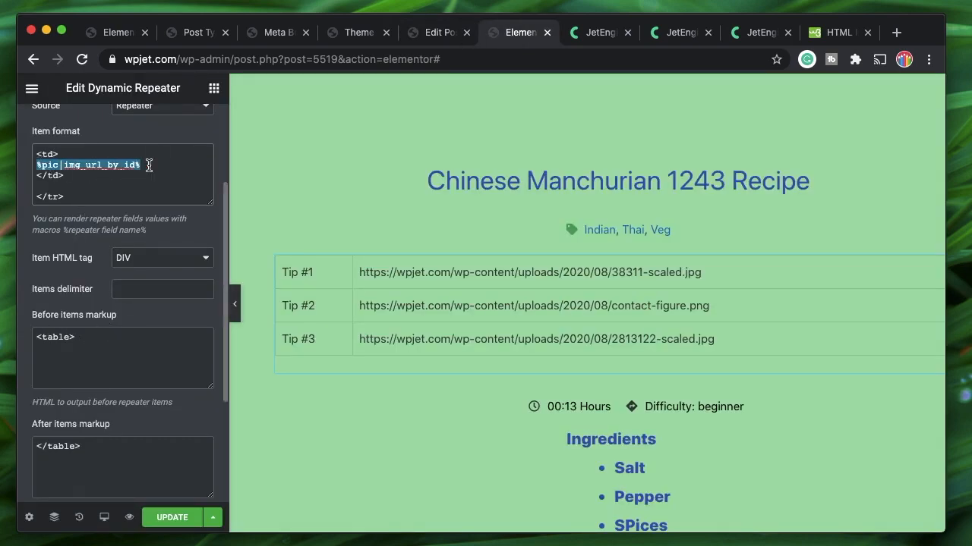
click(37, 164)
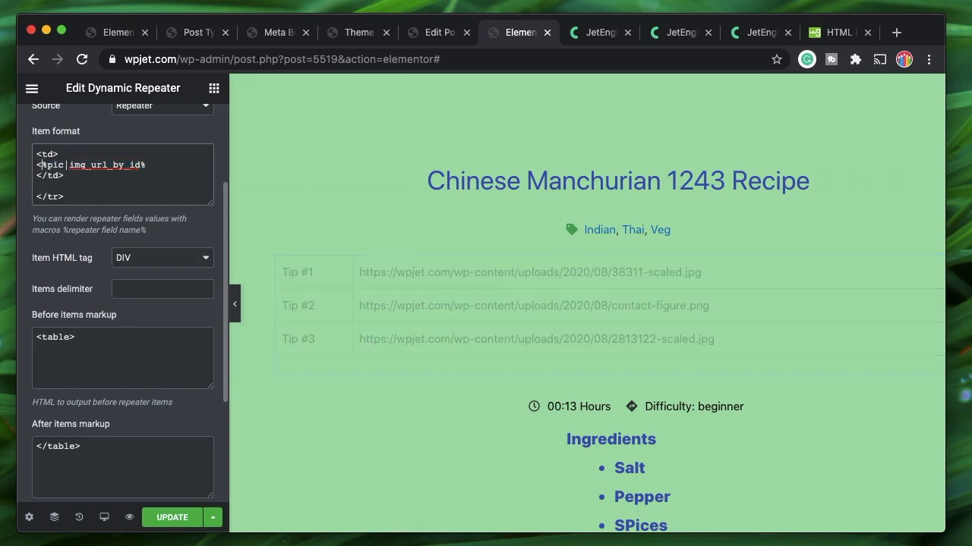
text(<>)
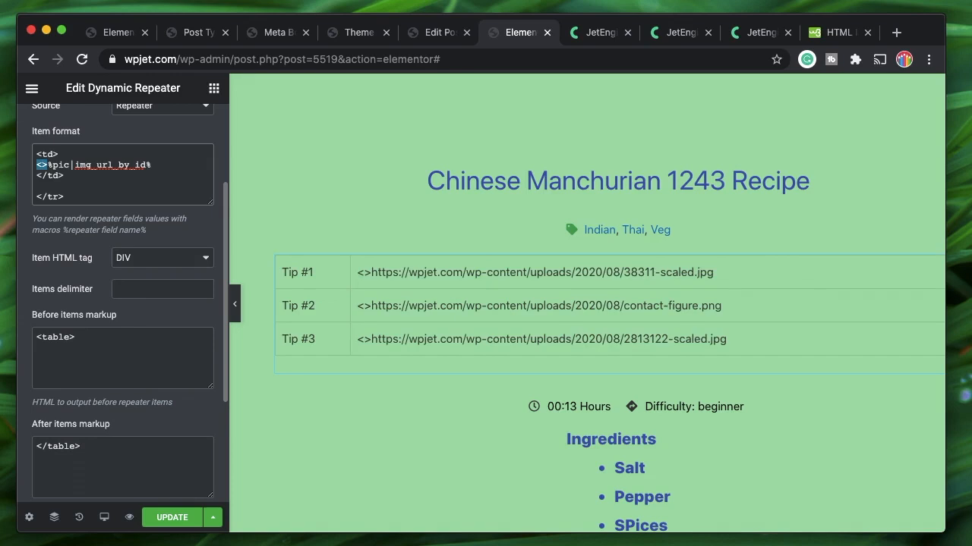
key(super+v)
Remove the alt attribute and pic_trulli.jpg, making the line <img src=%pic|img_url_by_id%>
scroll(120, 177, up, 1)
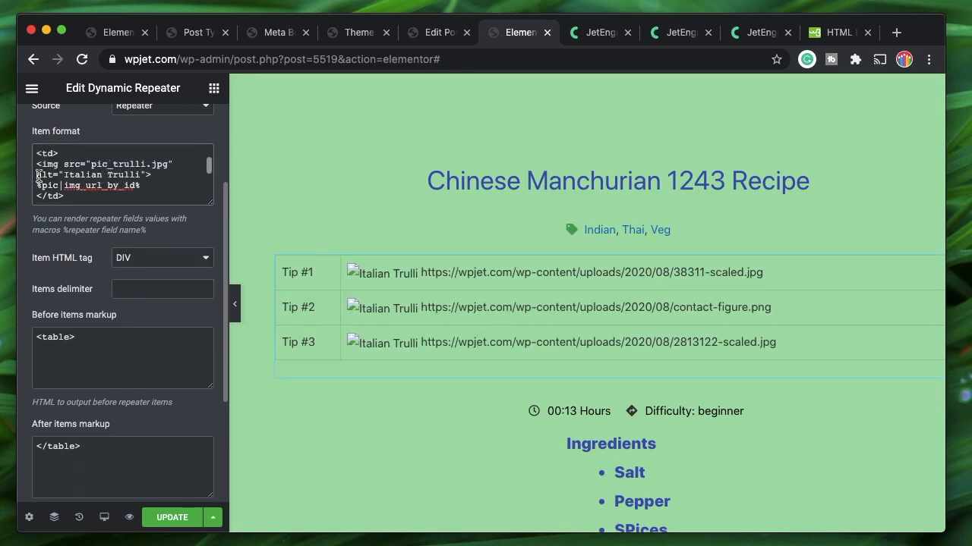
shift+click(145, 174)
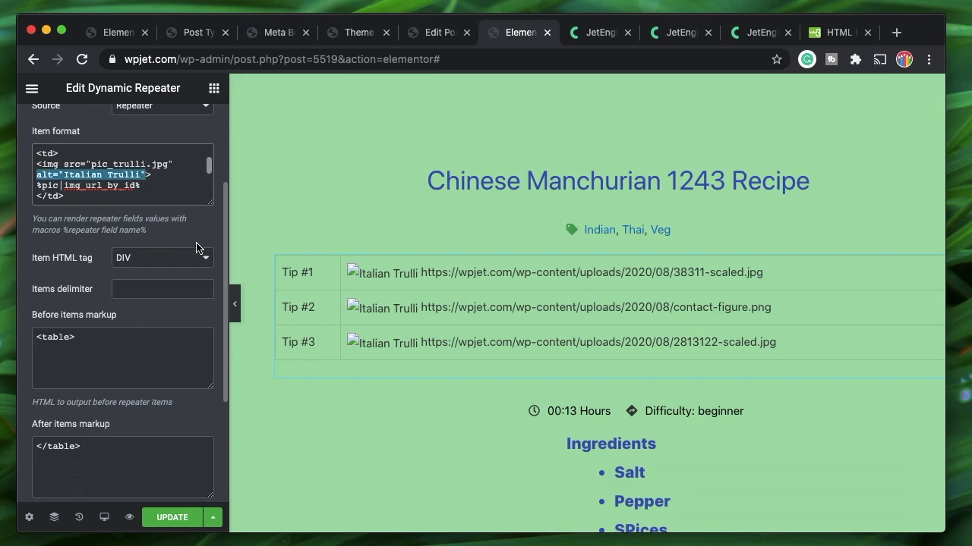
key(BackSpace)
key(BackSpace)
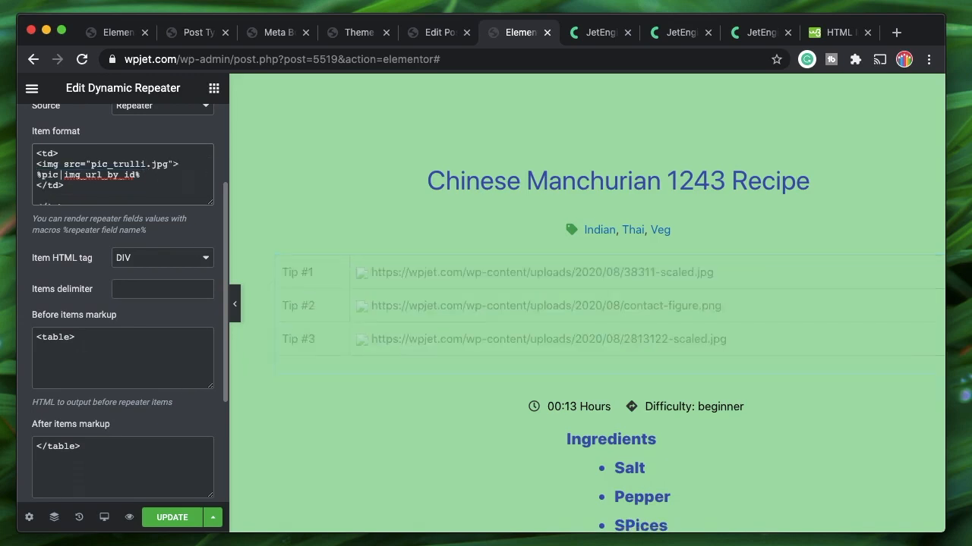
double_click(168, 164)
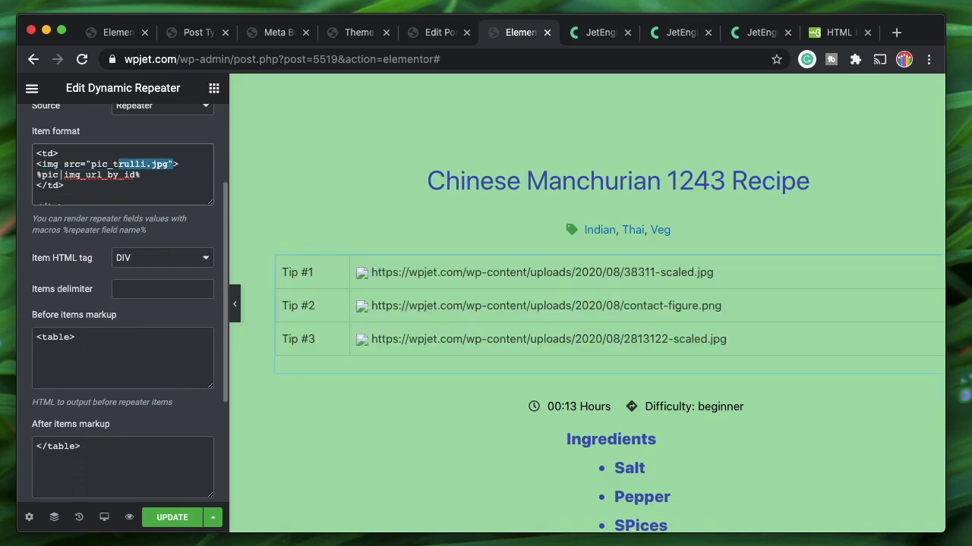
key(BackSpace)
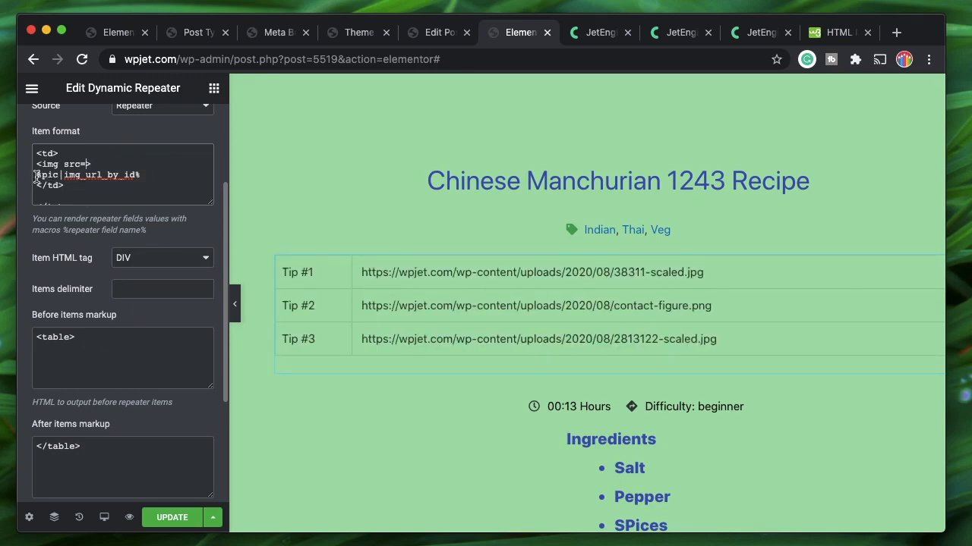
triple_click(154, 169)
key(super+c)
key(BackSpace)
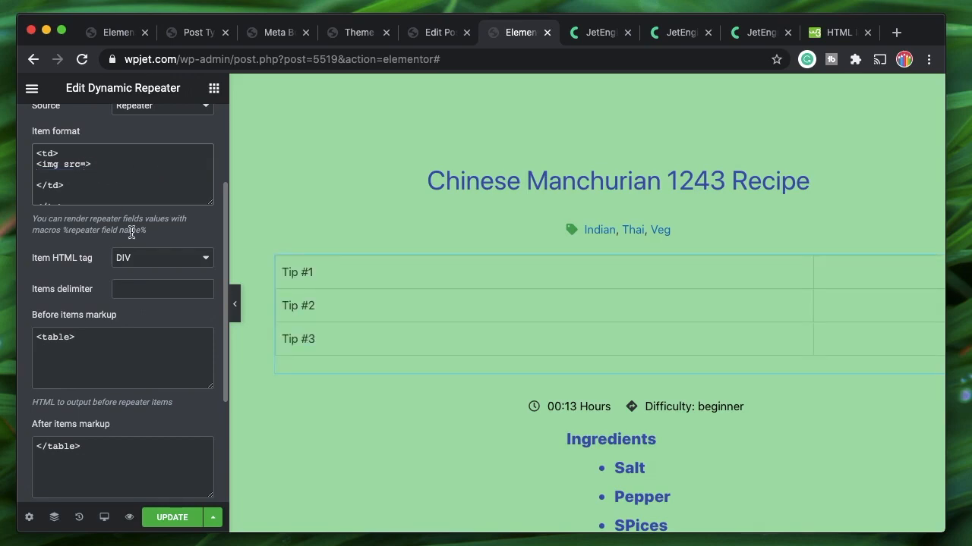
key(super+v)
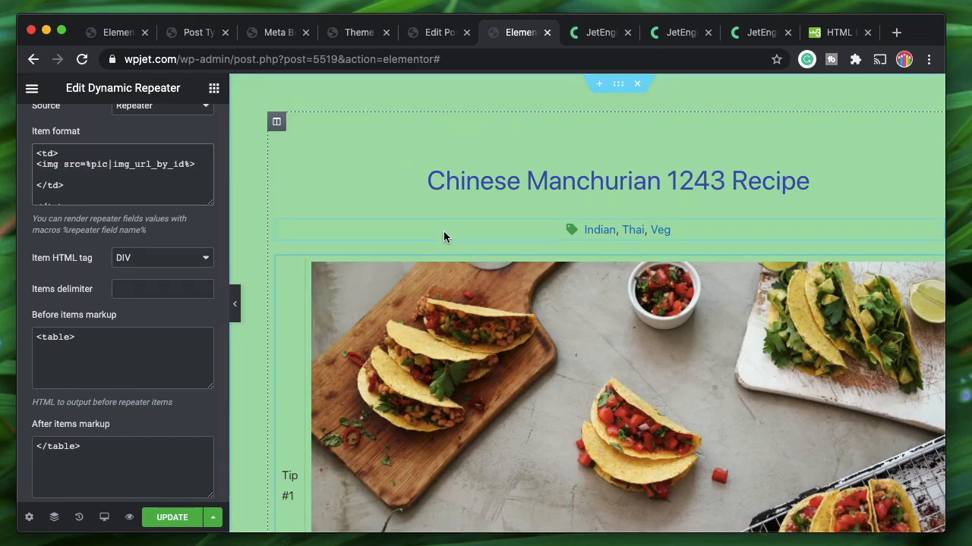
Check the preview's tip pictures and recheck the new image tag line
scroll(442, 384, down, 6)
scroll(442, 384, down, 10)
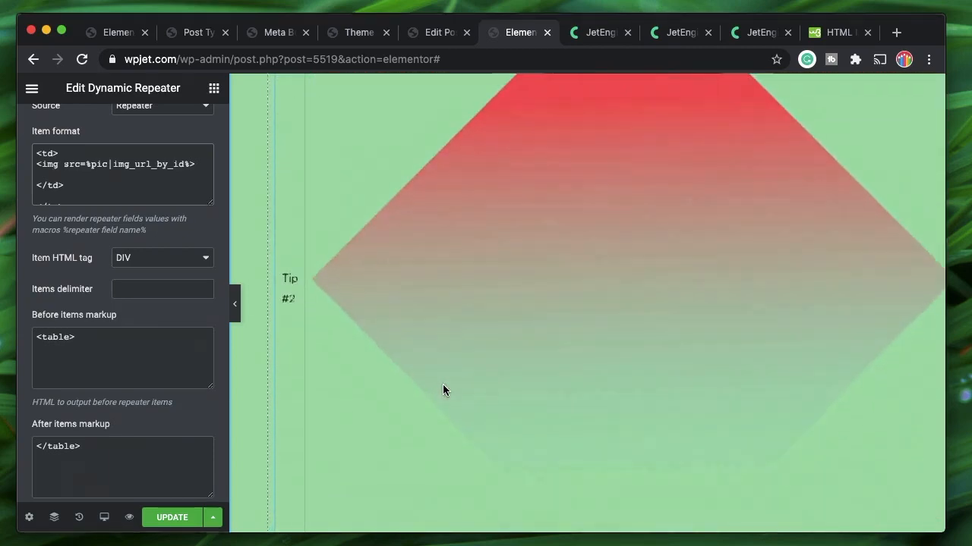
scroll(596, 348, down, 5)
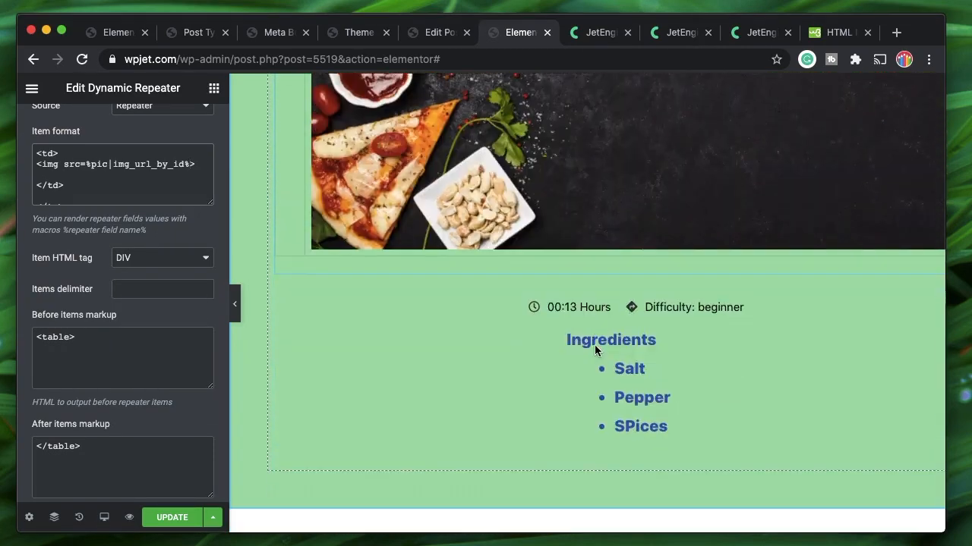
scroll(596, 347, up, 4)
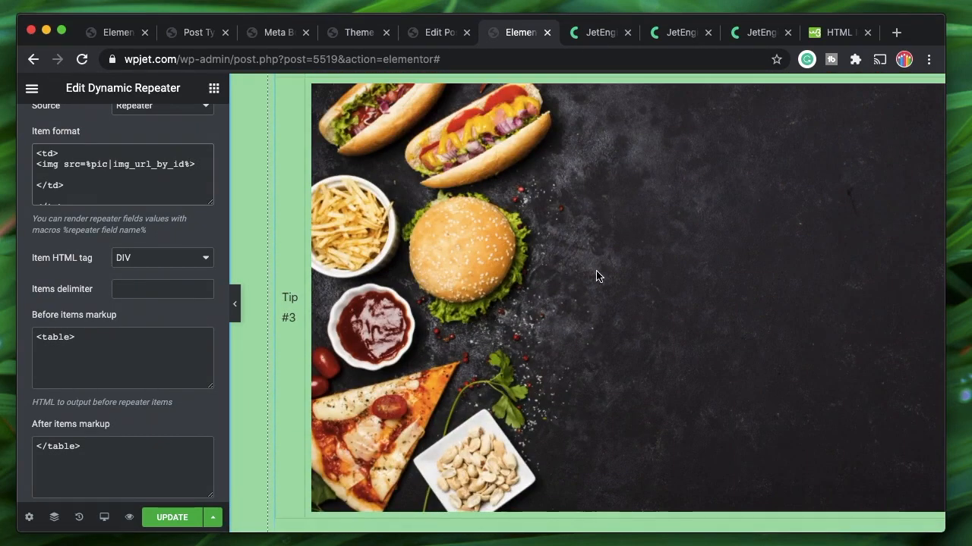
scroll(596, 273, up, 5)
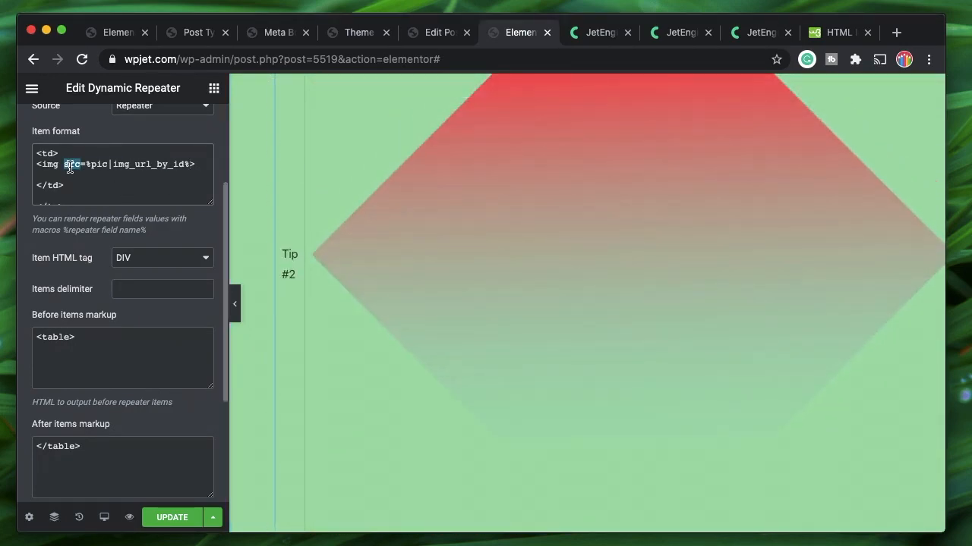
triple_click(70, 167)
double_click(46, 165)
click(67, 165)
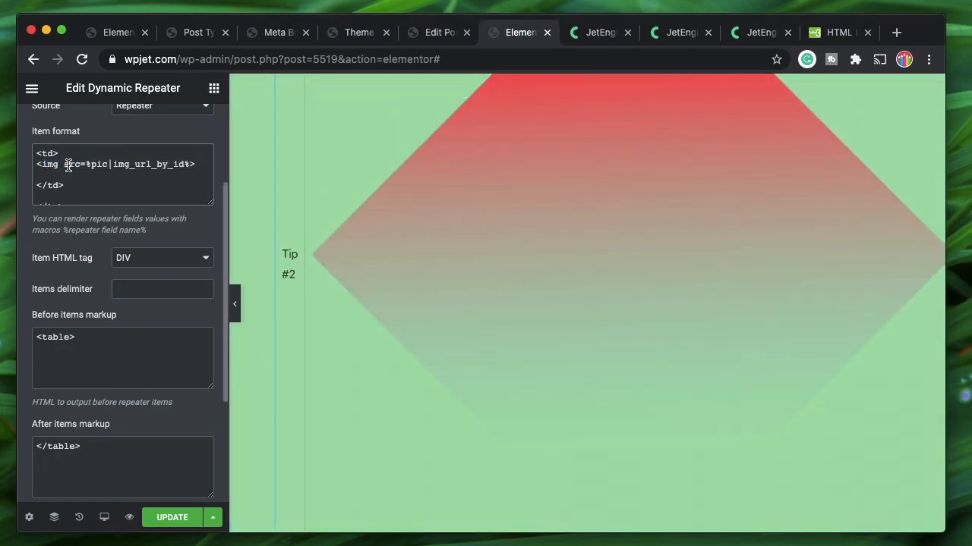
triple_click(107, 165)
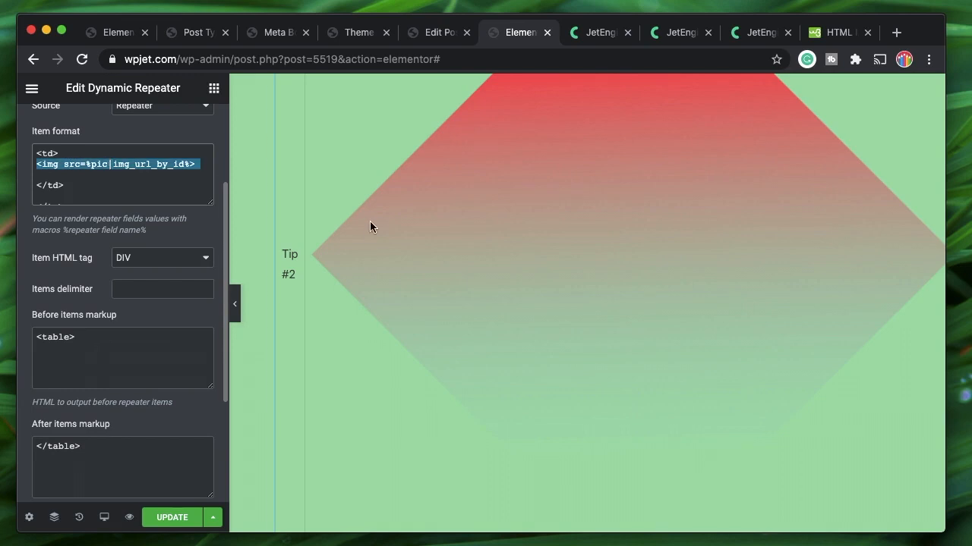
click(843, 37)
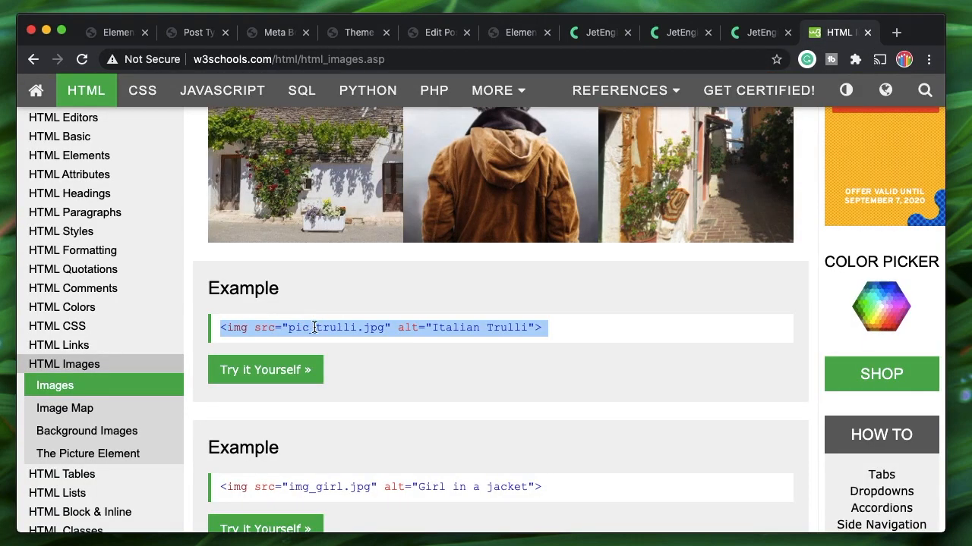
click(284, 327)
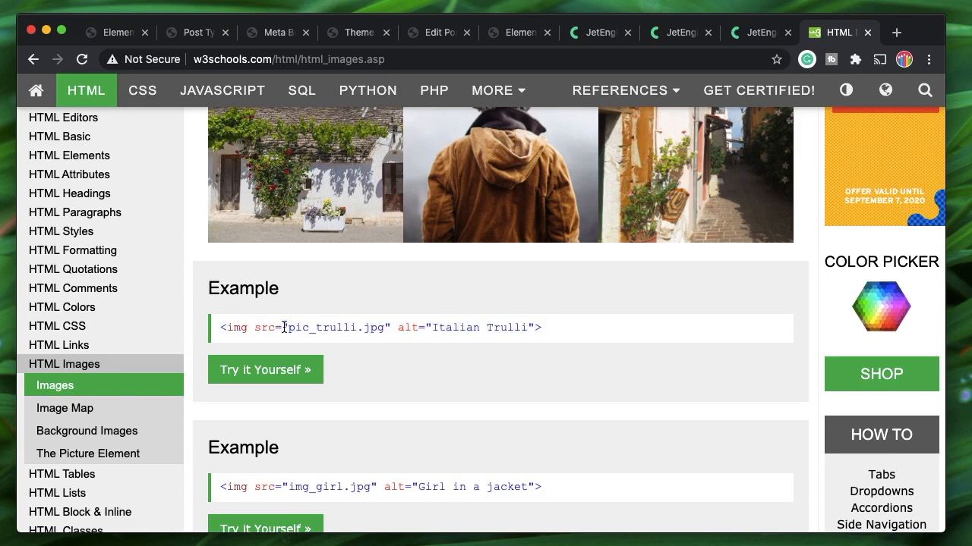
drag(283, 327, 369, 328)
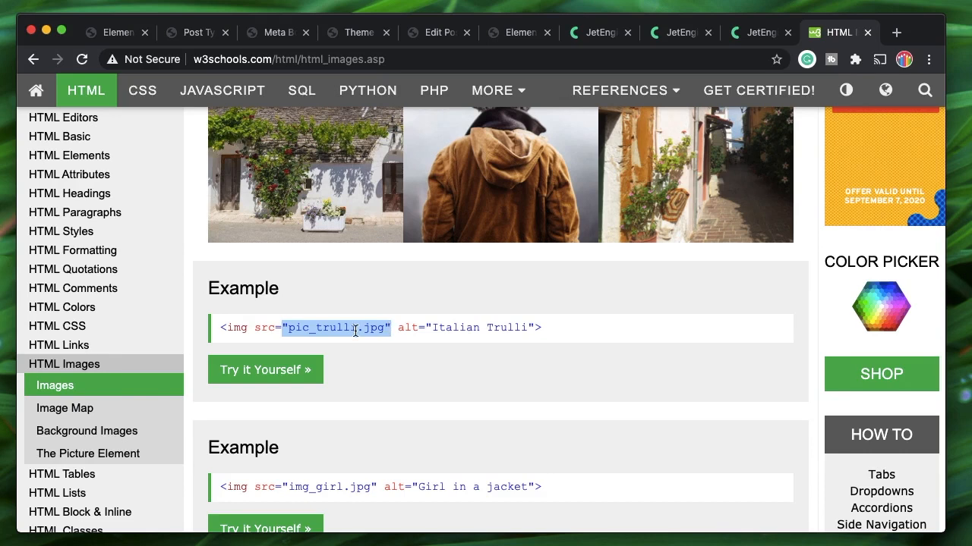
click(356, 330)
triple_click(357, 330)
click(357, 330)
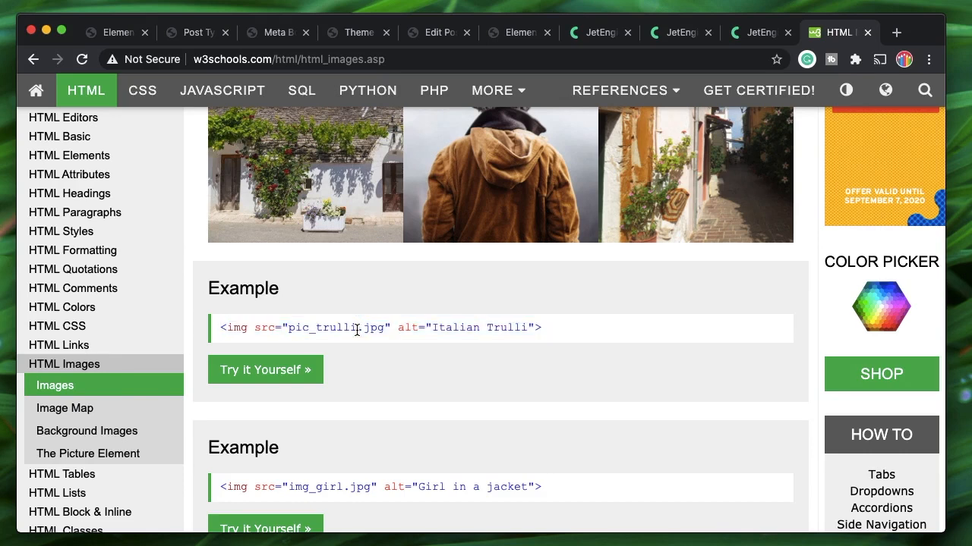
click(502, 34)
scroll(547, 227, up, 10)
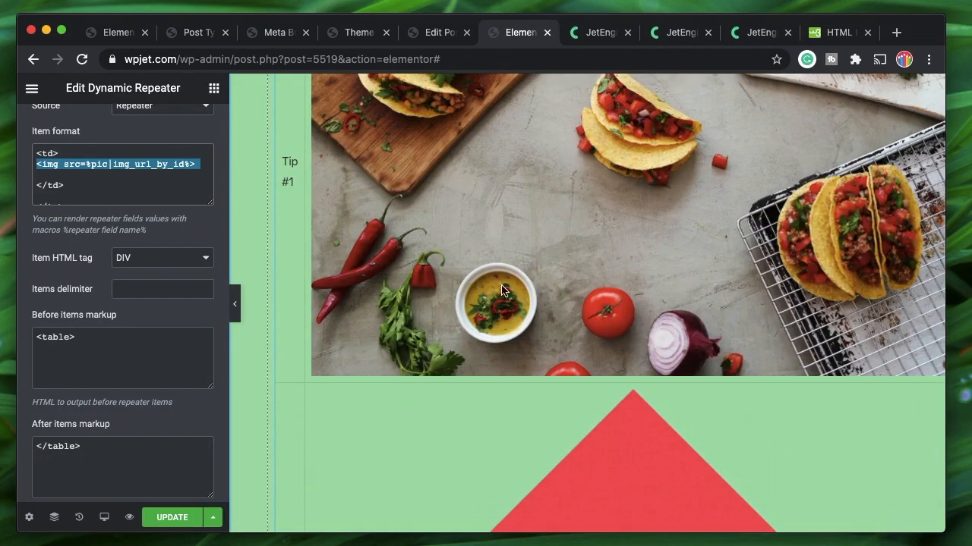
Delete the image tag line and restore the <tr><td>%tips%</td> item format markup
scroll(80, 169, up, 1)
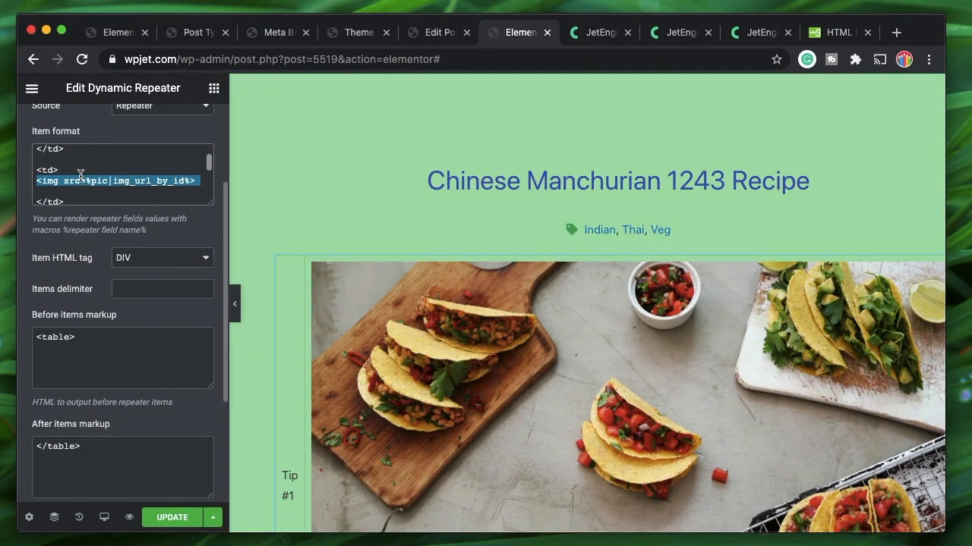
click(75, 193)
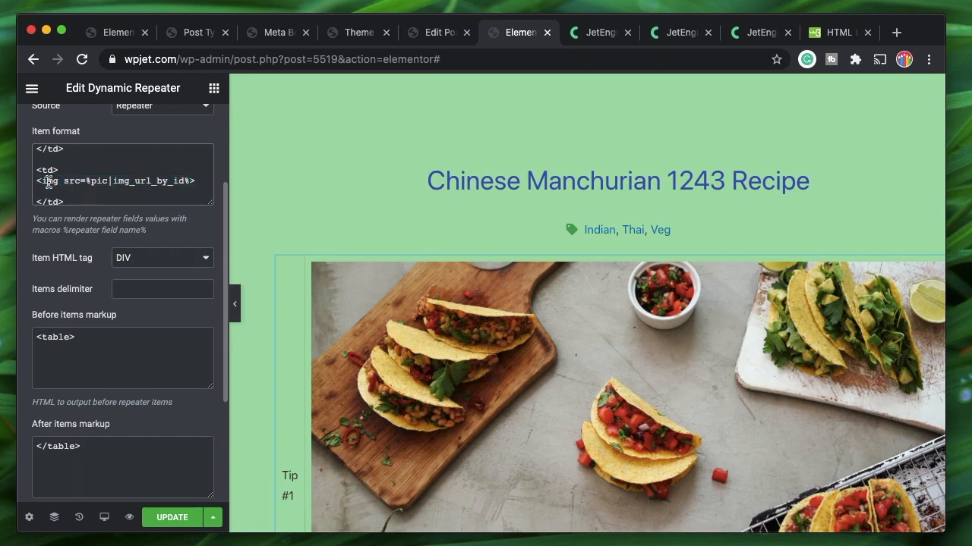
triple_click(48, 182)
key(super+c)
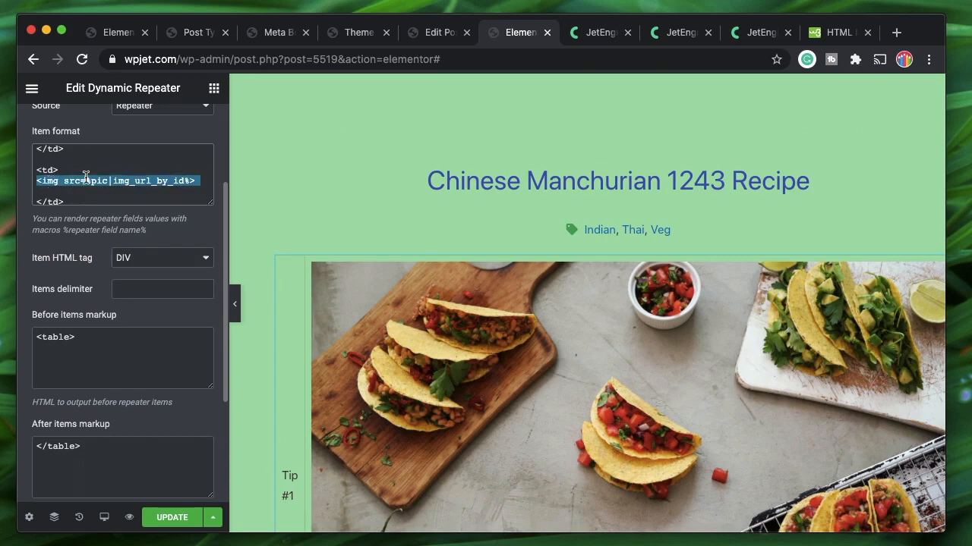
key(BackSpace)
key(super+a)
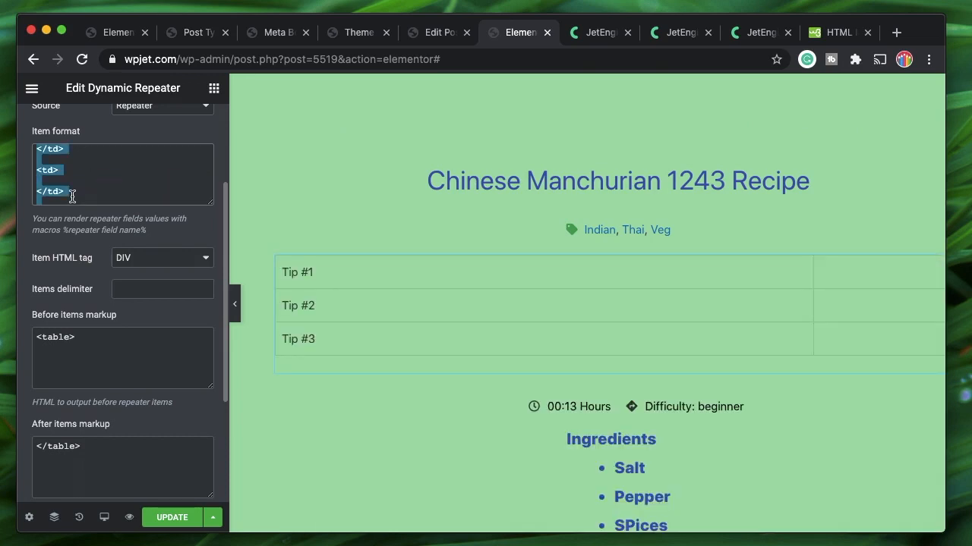
key(BackSpace)
key(super+v)
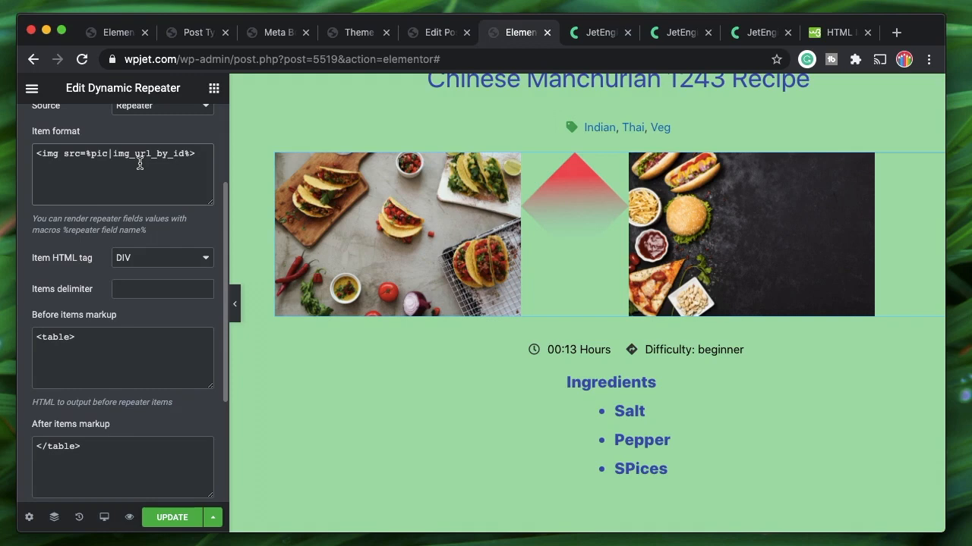
key(super+a)
key(BackSpace)
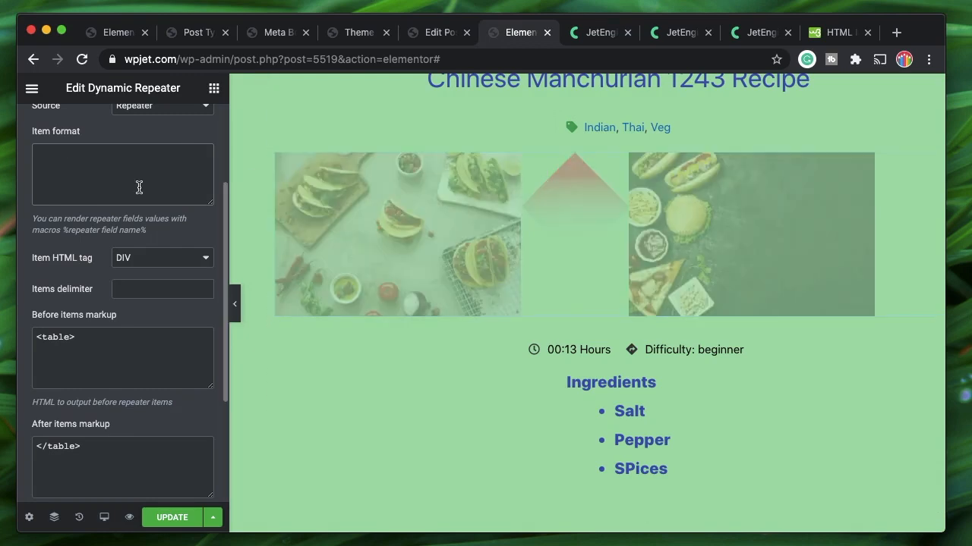
text(<tr> <td> %tips% </td> </tr>)
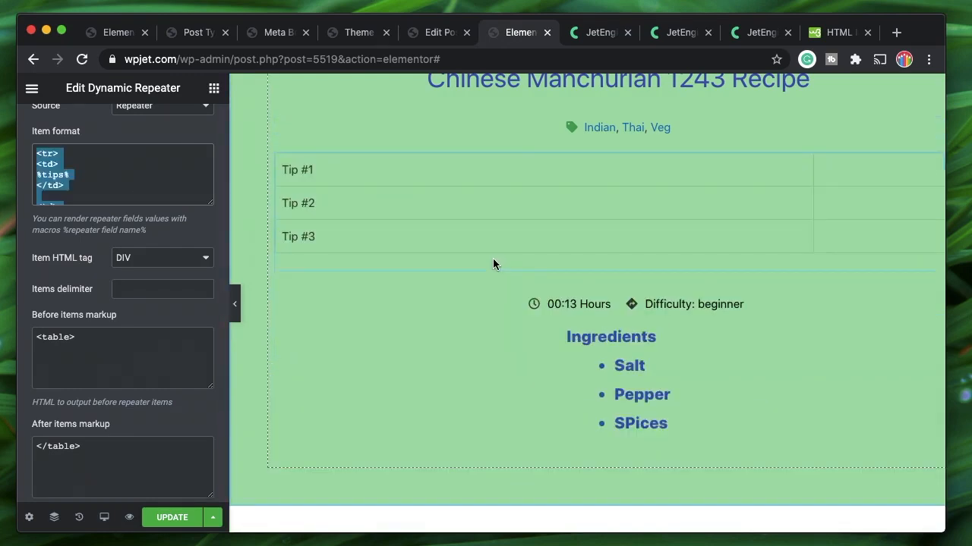
Scroll the preview to confirm Tip #2 shows its red gradient diamond picture
scroll(479, 391, down, 1)
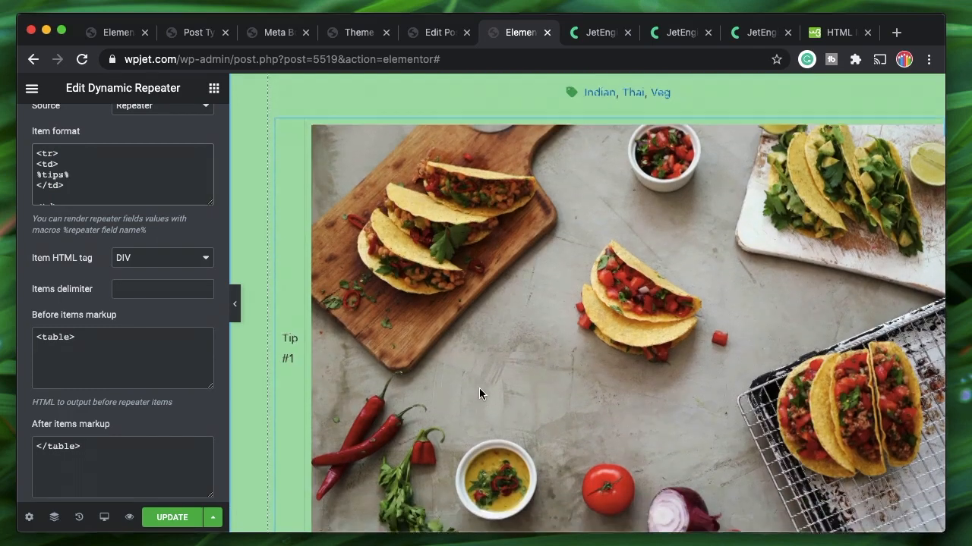
scroll(479, 388, down, 1)
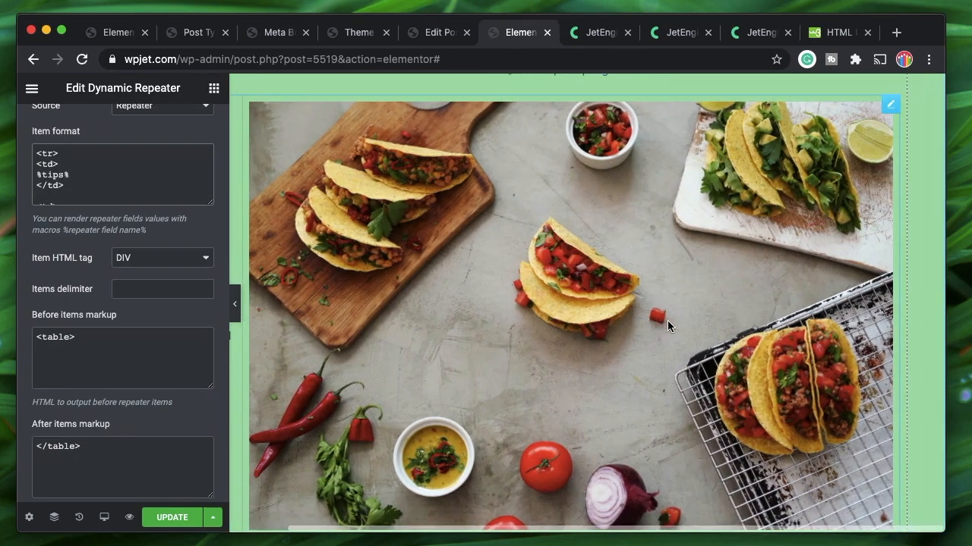
scroll(667, 320, down, 3)
scroll(668, 320, down, 5)
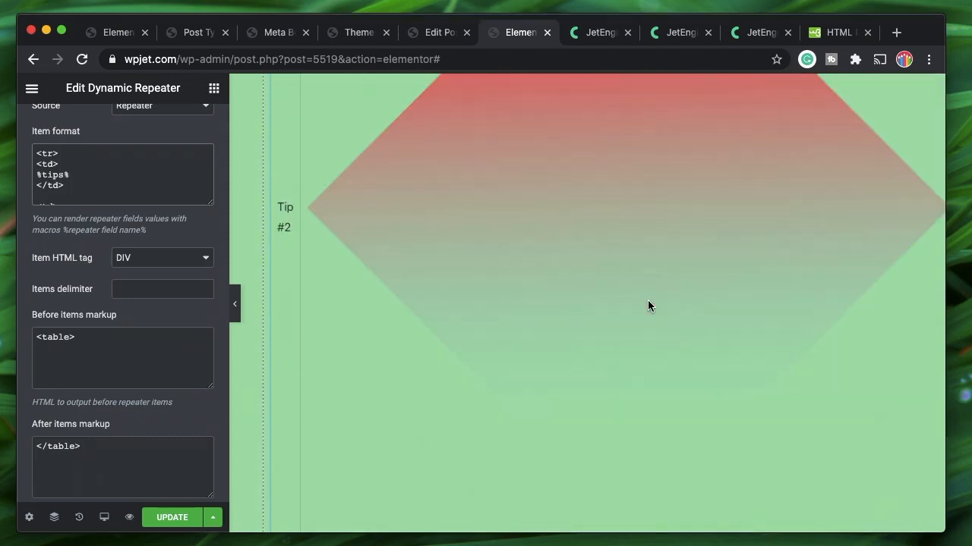
scroll(333, 321, up, 1)
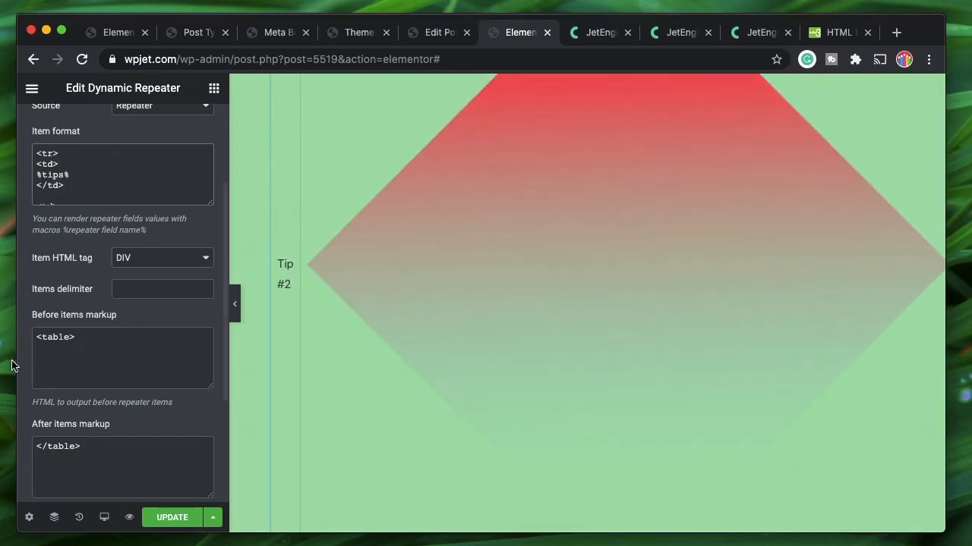
click(41, 358)
click(74, 186)
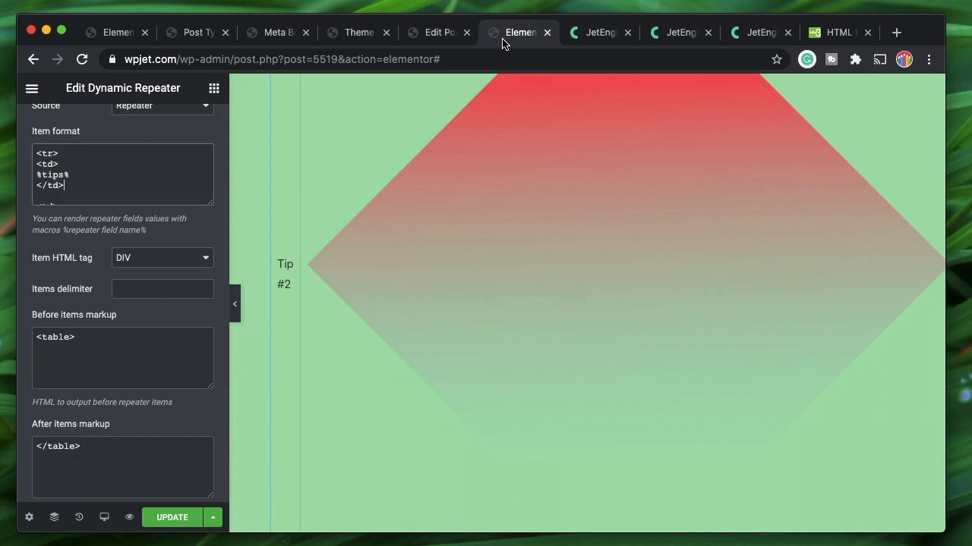
click(74, 204)
Select and delete all Item format markup so the preview ends after the ingredients
key(super+a)
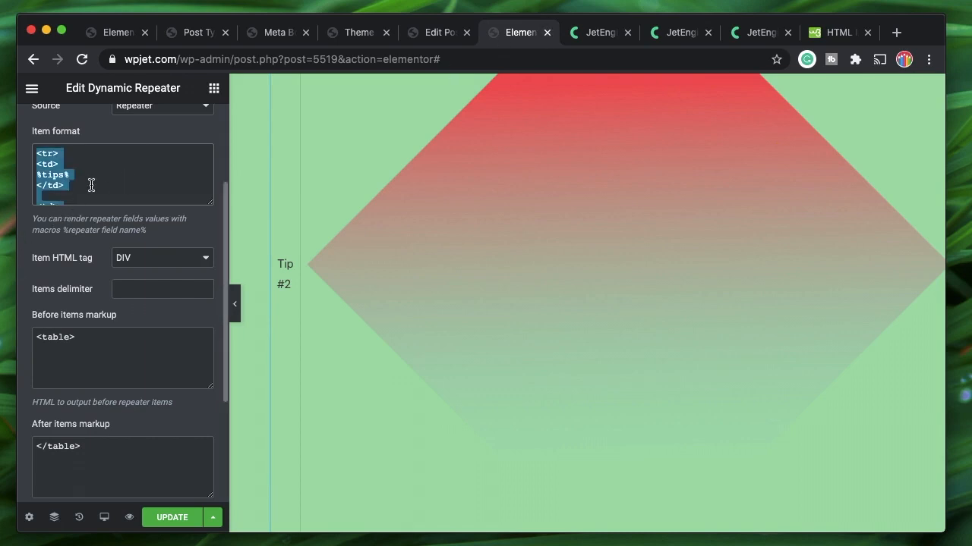
key(BackSpace)
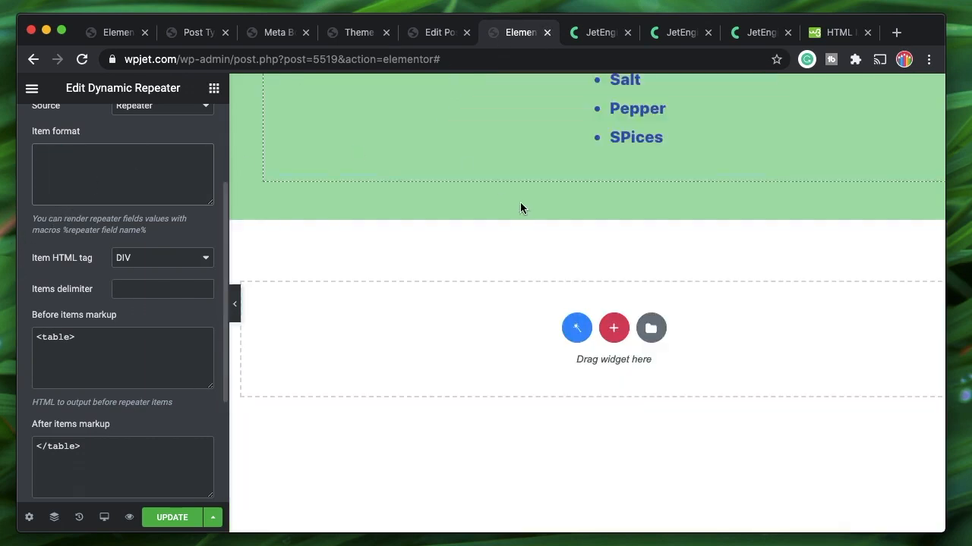
scroll(521, 205, up, 4)
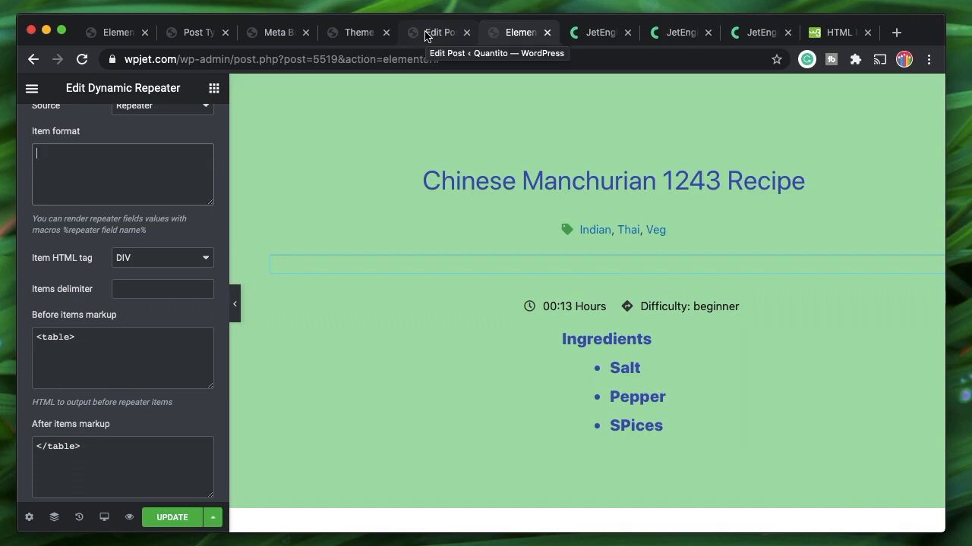
Open the JetEngine macros guide and select the %gallery1|img_gallery_grid% macro to copy
click(755, 32)
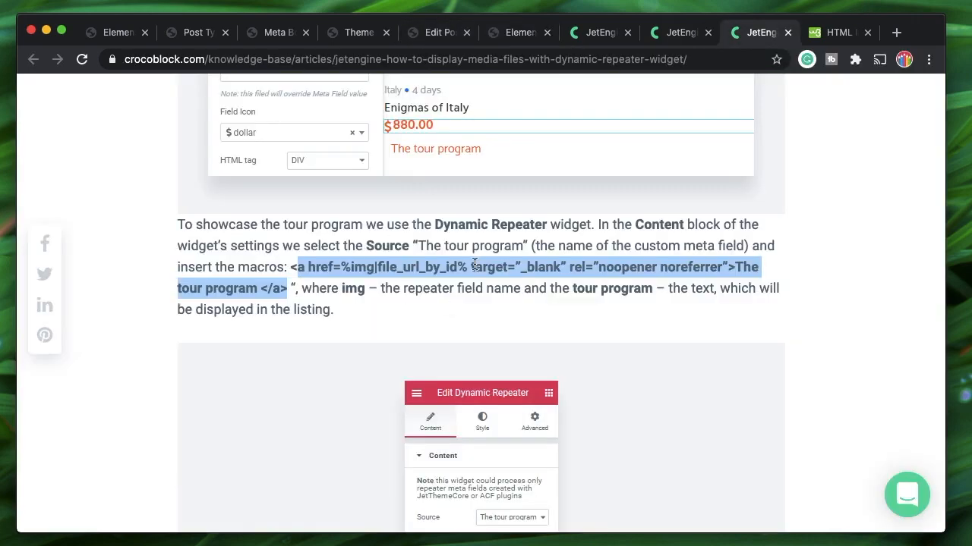
click(683, 32)
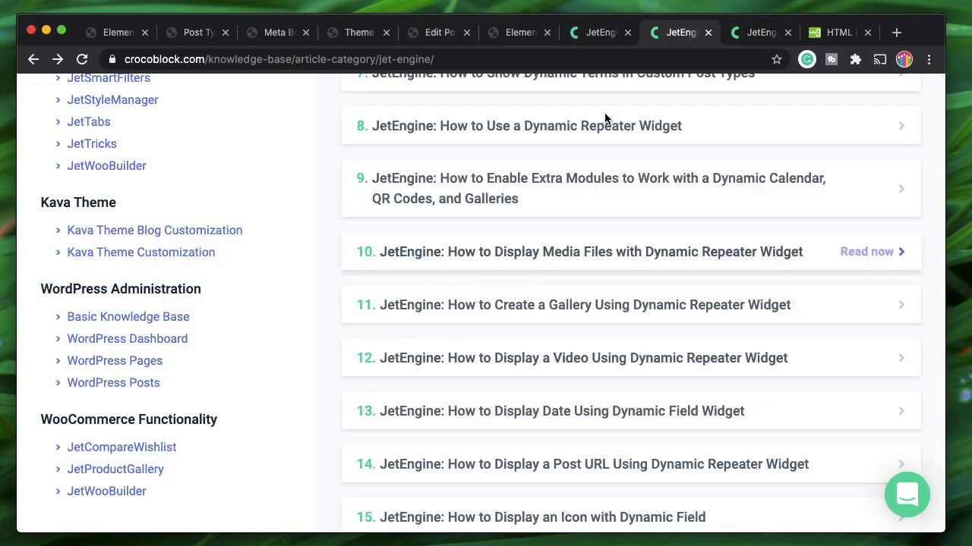
click(587, 33)
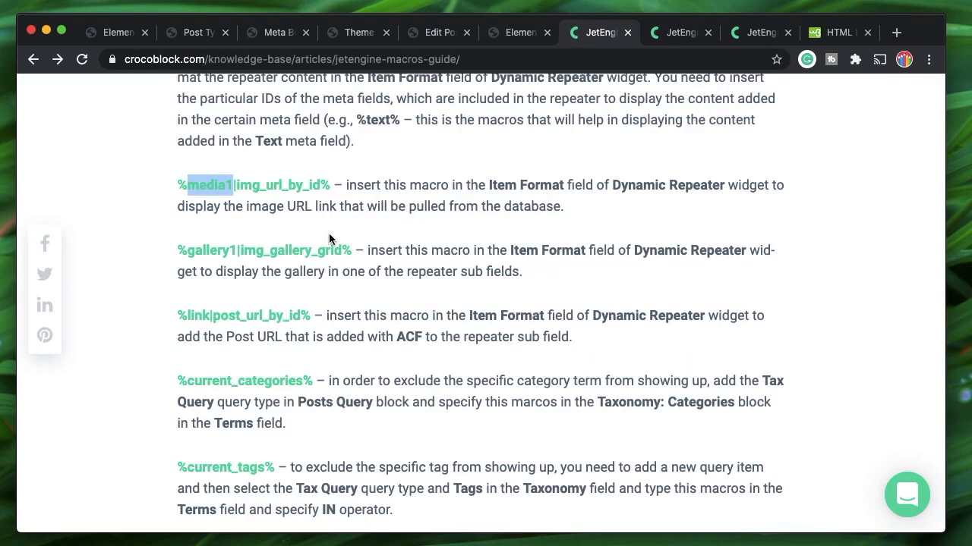
drag(351, 251, 178, 255)
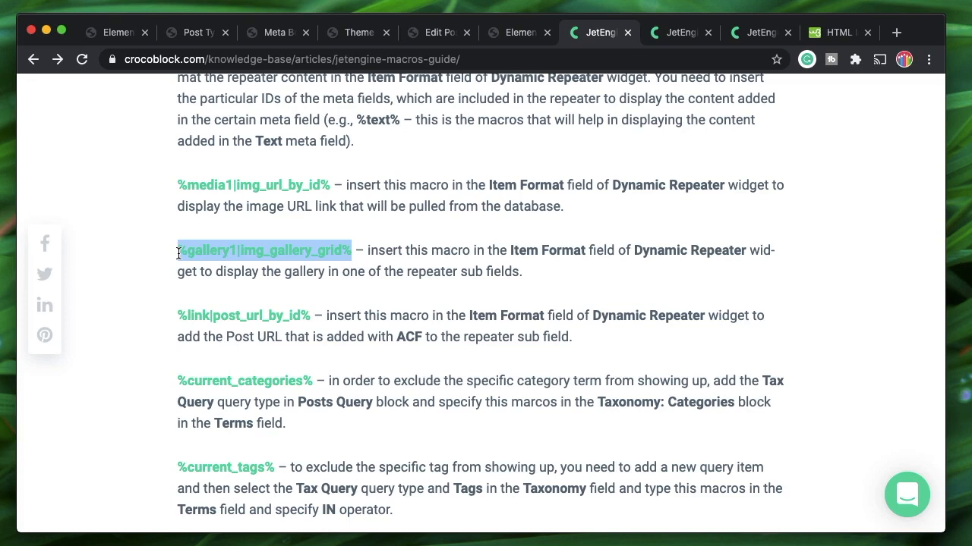
drag(328, 184, 176, 192)
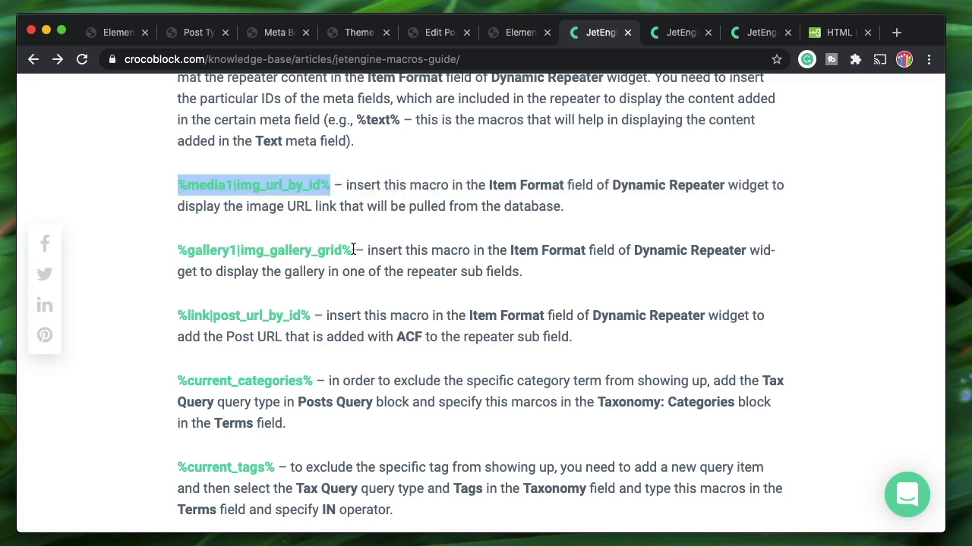
drag(353, 251, 180, 256)
key(super+c)
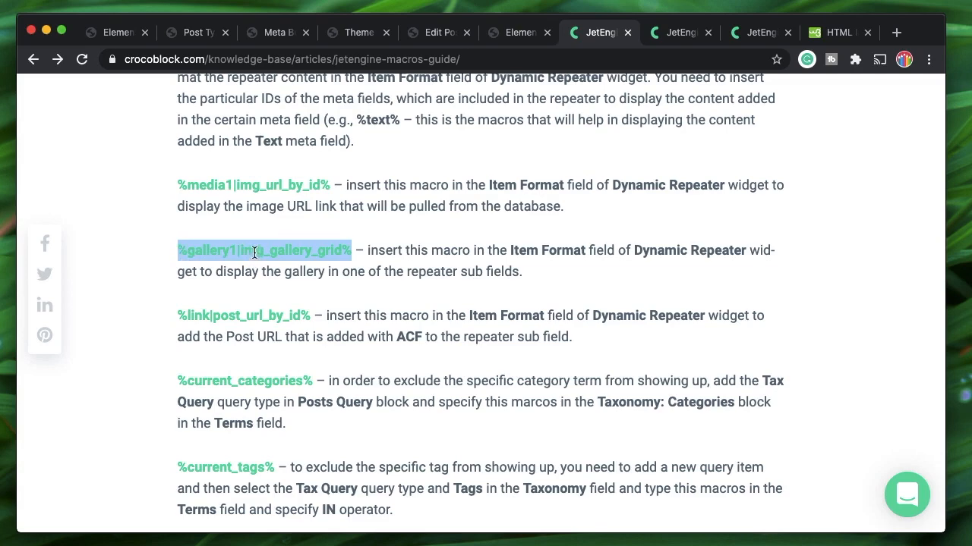
click(511, 32)
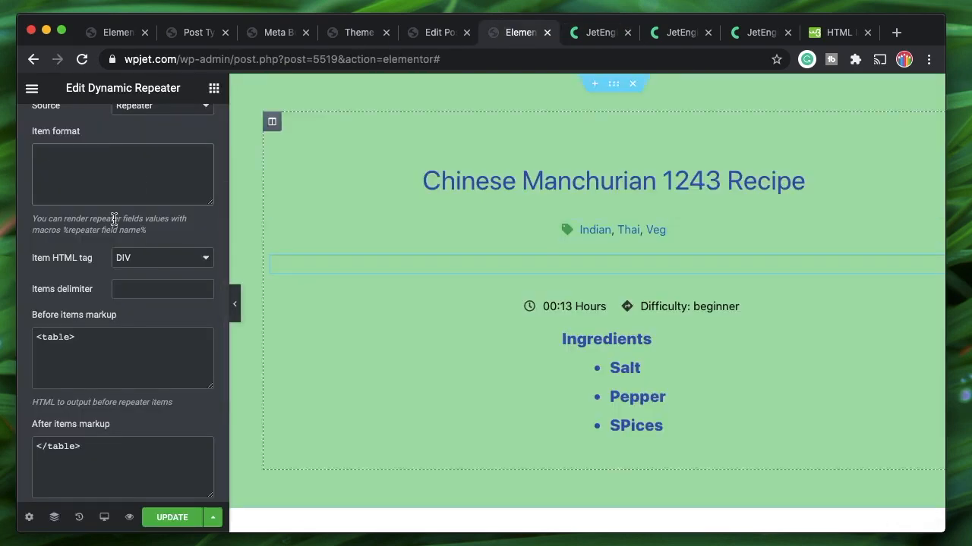
Paste %gallery1|img_gallery_grid% into Item format and rename gallery1 to my_gallery
click(89, 182)
key(super+v)
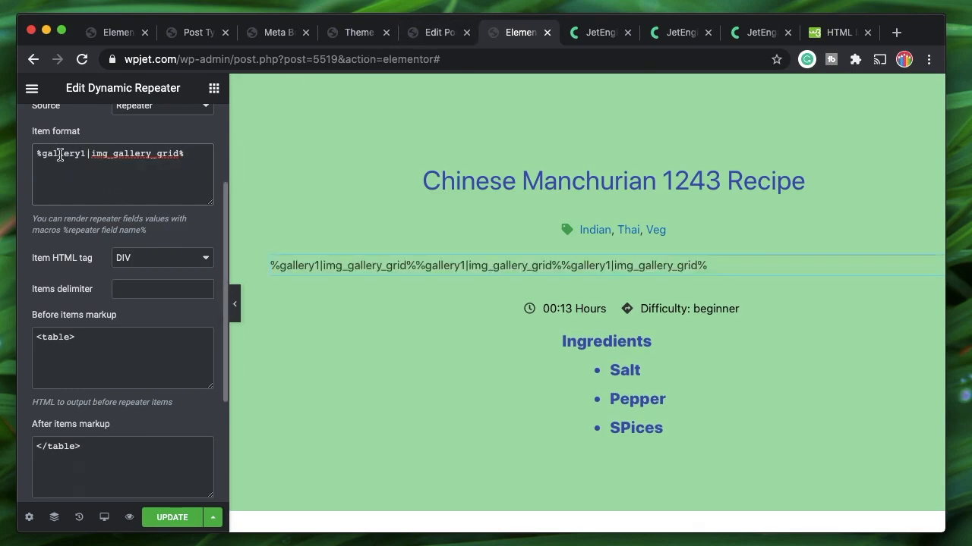
click(438, 31)
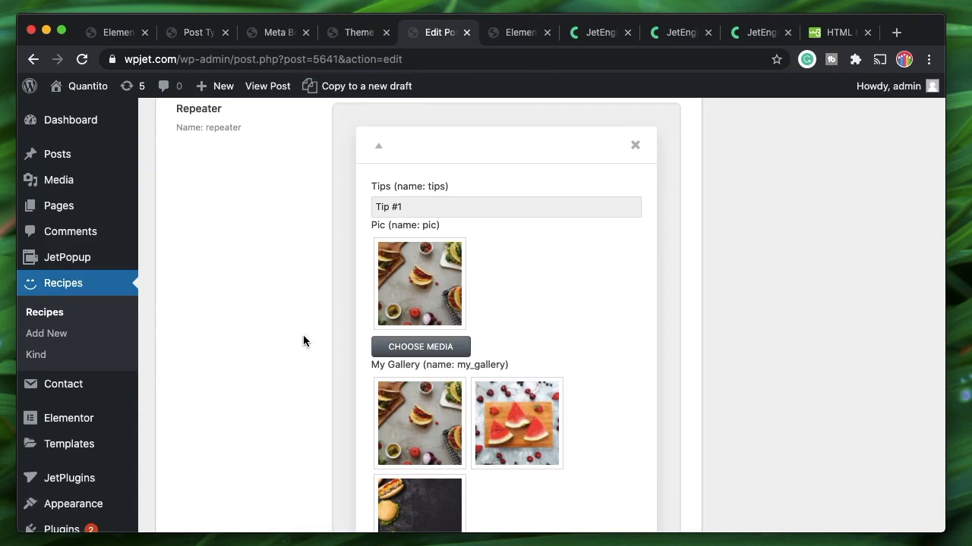
scroll(303, 341, down, 3)
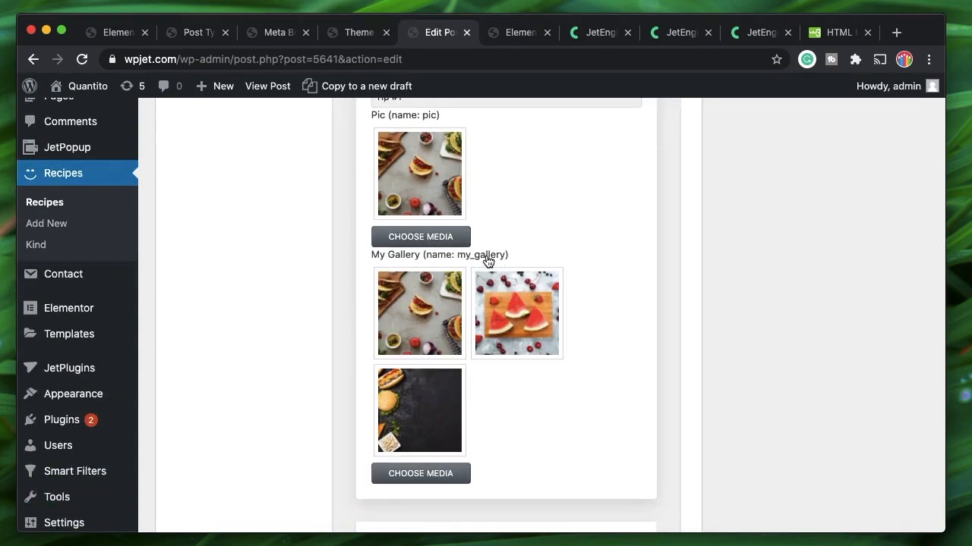
click(505, 32)
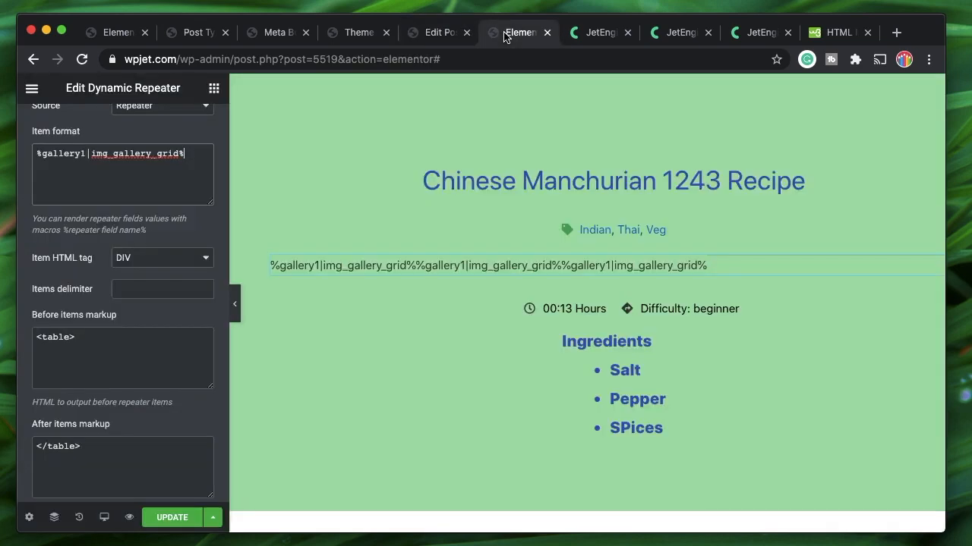
double_click(59, 155)
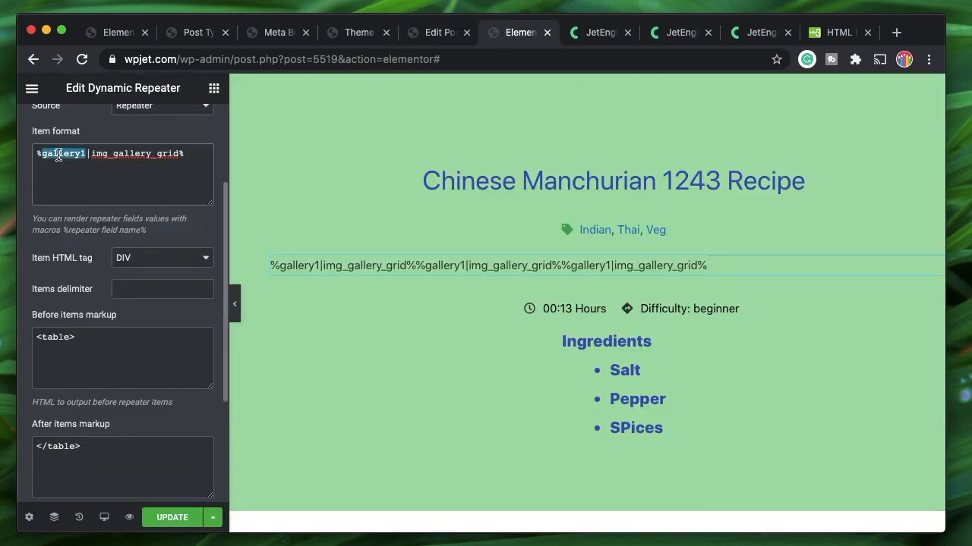
text(my_galle)
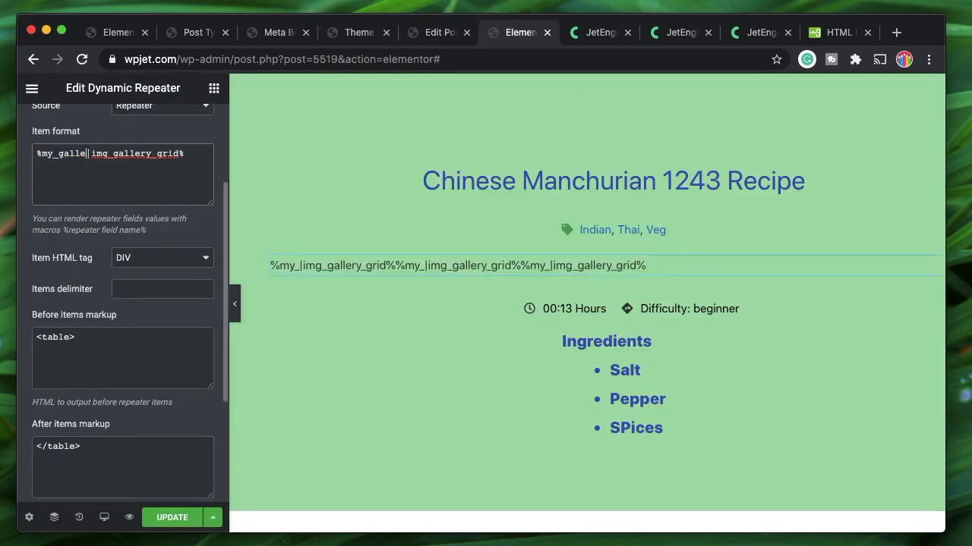
text(ry)
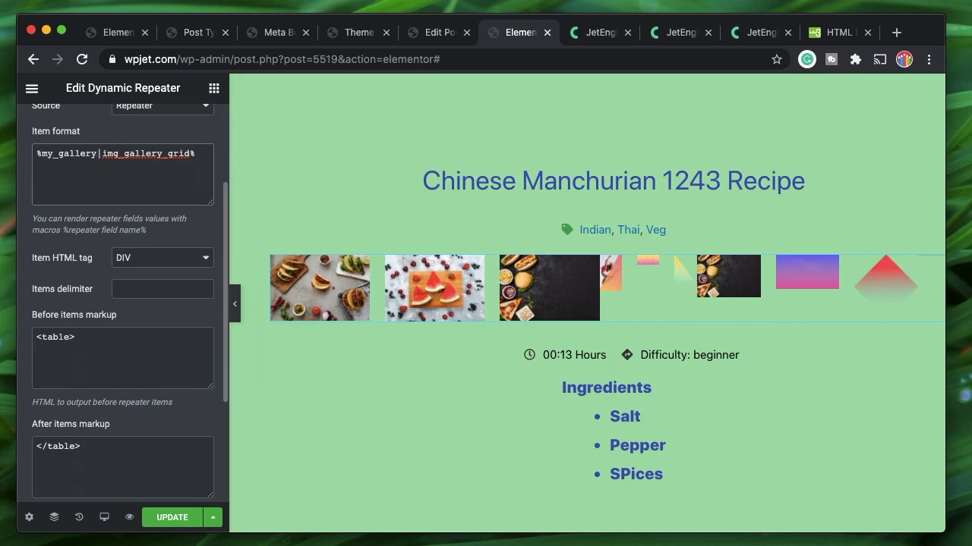
Type nested <tr>, <td>, </td>, </tr> tags on separate lines above the gallery macro
key(Return)
key(Return)
key(Return)
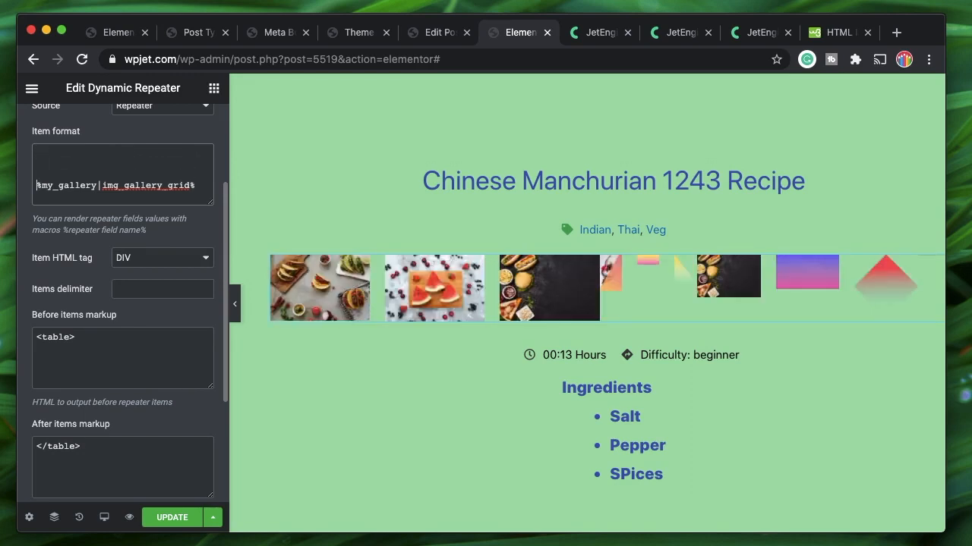
key(Up)
key(Up)
key(Up)
text(<>)
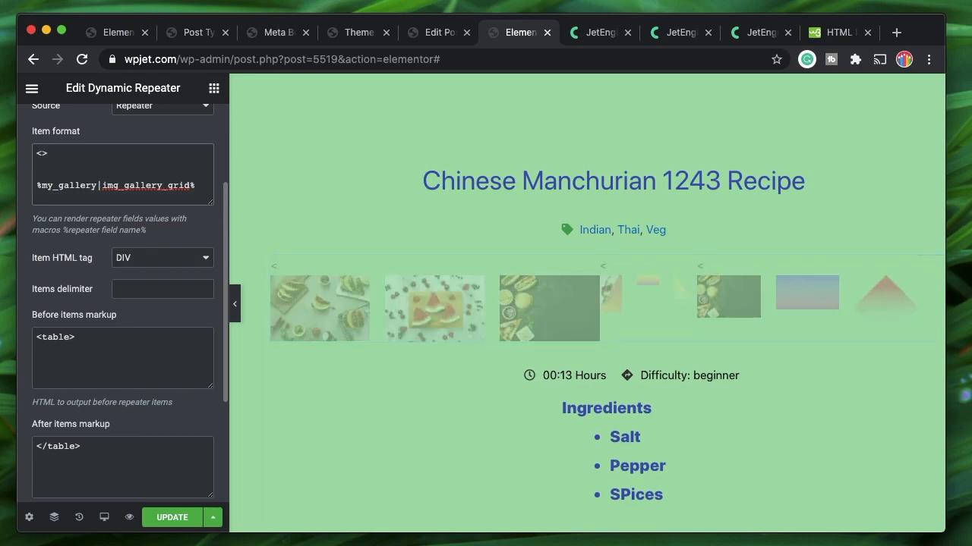
key(Left)
text(tr)
key(Right)
key(Return)
text(<)
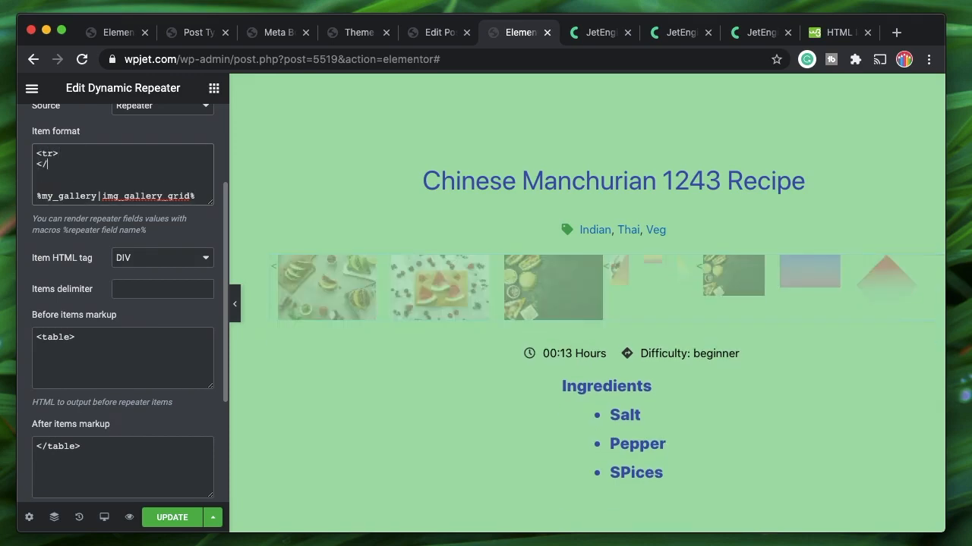
text(/tr>)
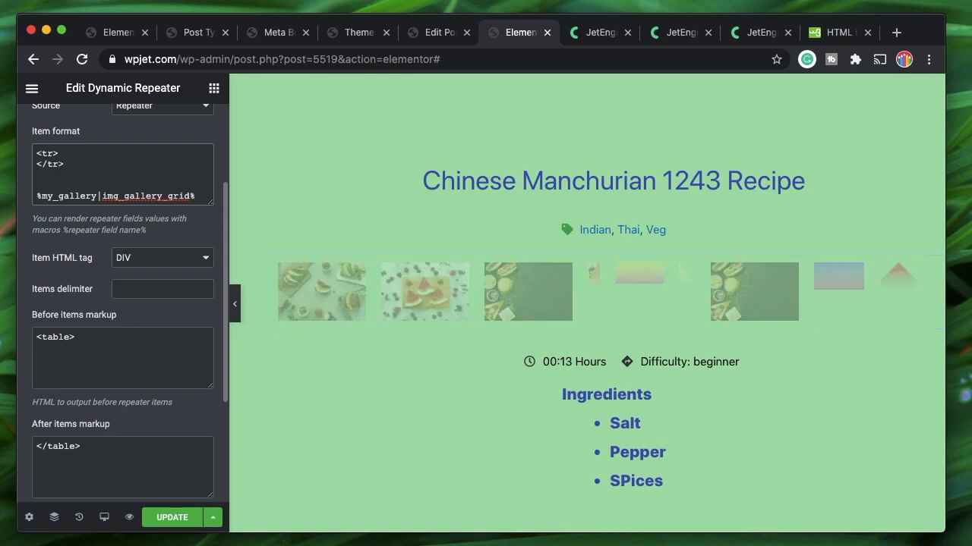
key(Up)
key(End)
key(Return)
text(<)
text(td>)
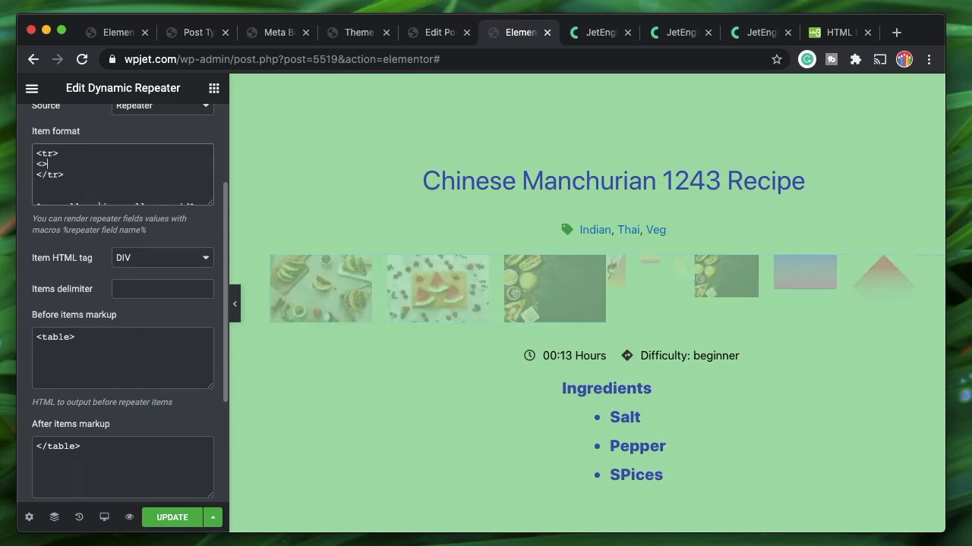
key(Return)
text(</td>)
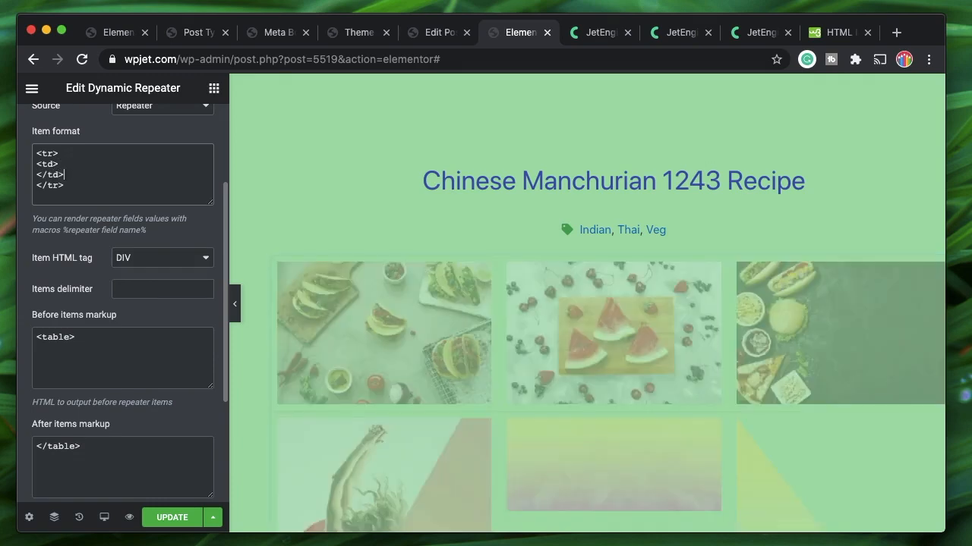
Move the %my_gallery|img_gallery_grid% macro between the <td> and </td> tags
click(65, 166)
key(Return)
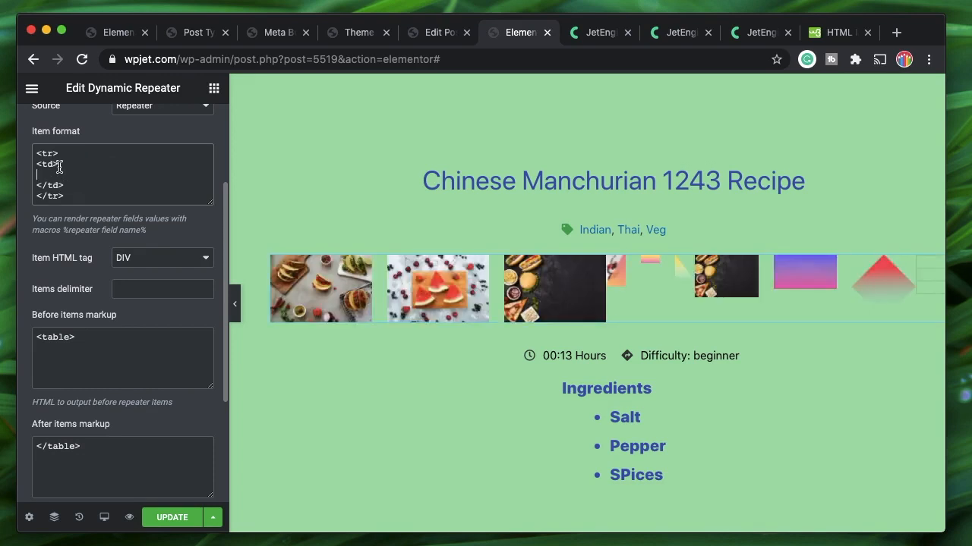
text(%my_gallery|img_gallery_grid%)
triple_click(65, 199)
key(ctrl+c)
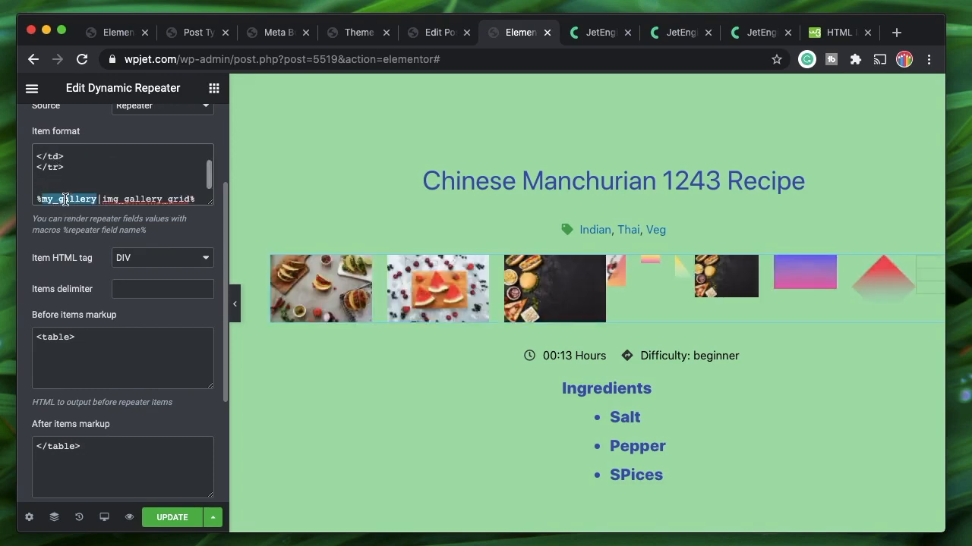
key(BackSpace)
scroll(37, 168, up, 2)
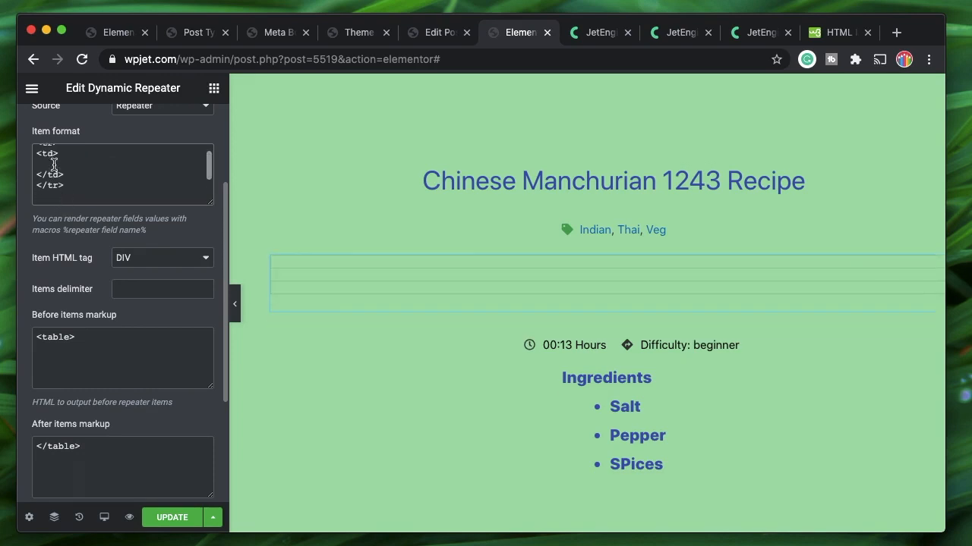
key(ctrl+v)
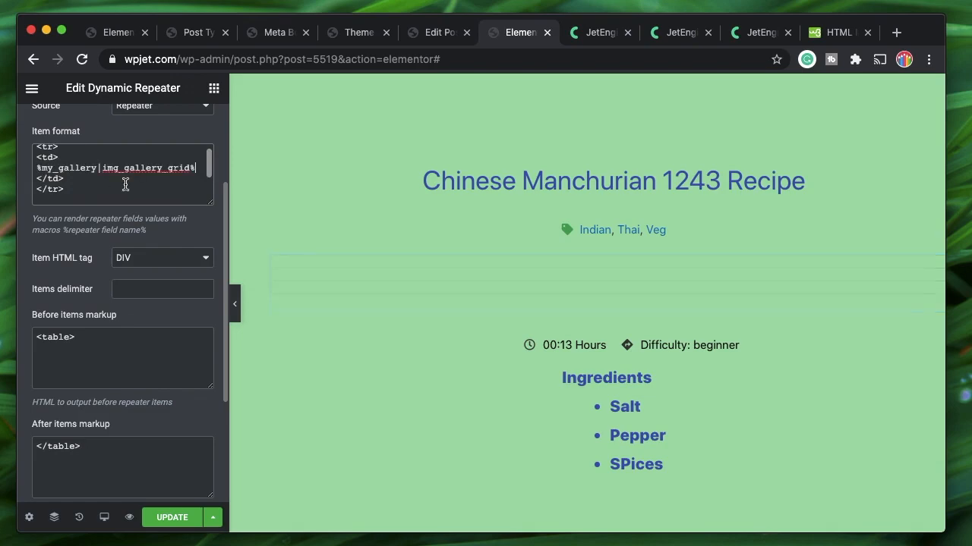
scroll(526, 304, down, 10)
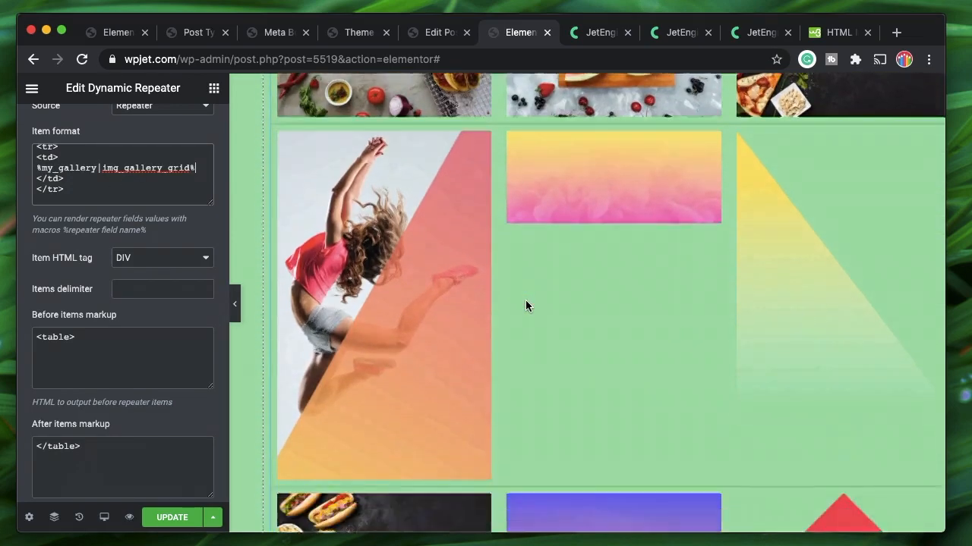
scroll(526, 302, up, 5)
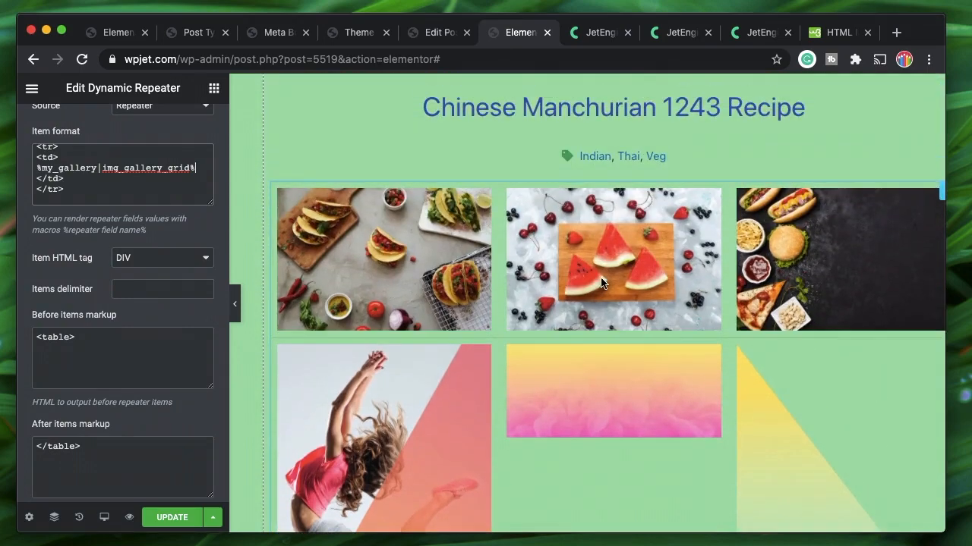
scroll(619, 364, down, 4)
scroll(537, 365, up, 3)
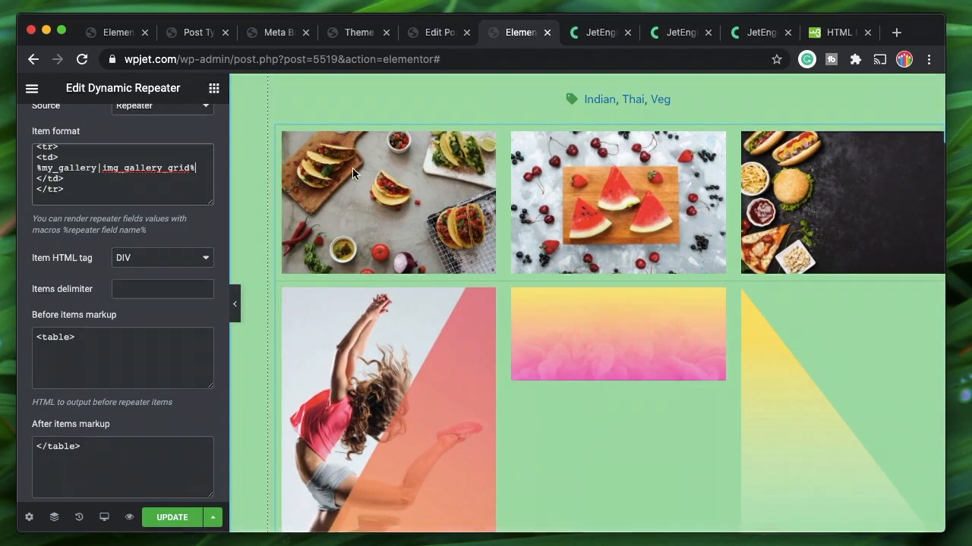
scroll(128, 176, up, 1)
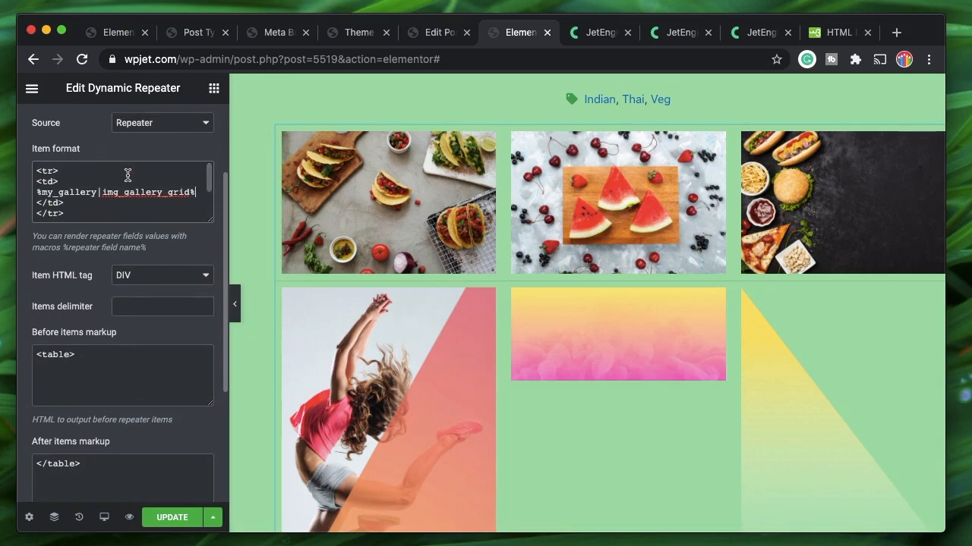
click(85, 357)
key(super+a)
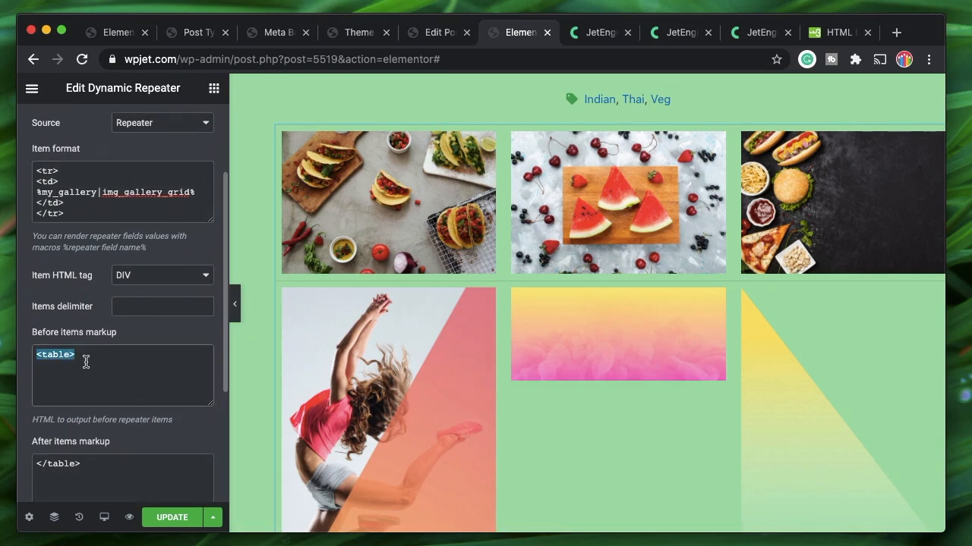
scroll(98, 365, down, 3)
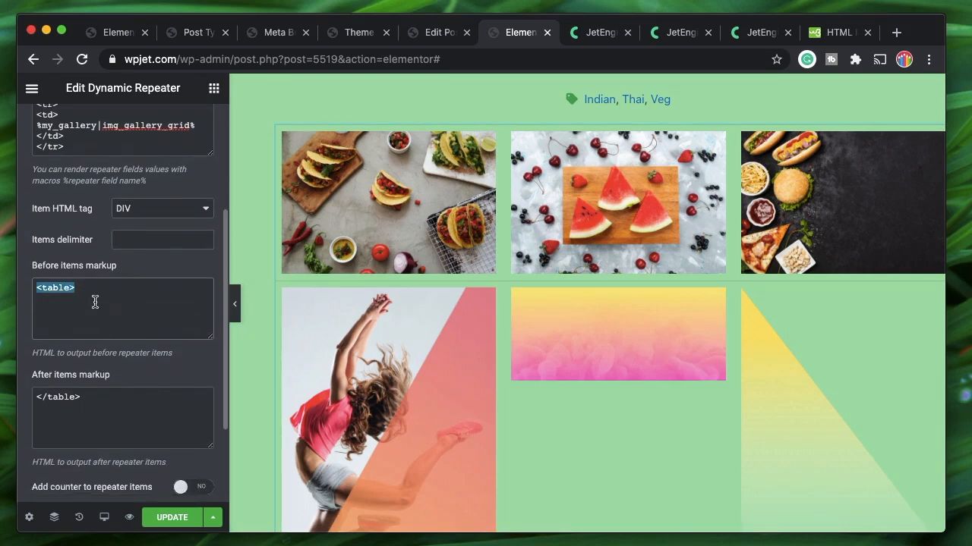
scroll(96, 310, up, 4)
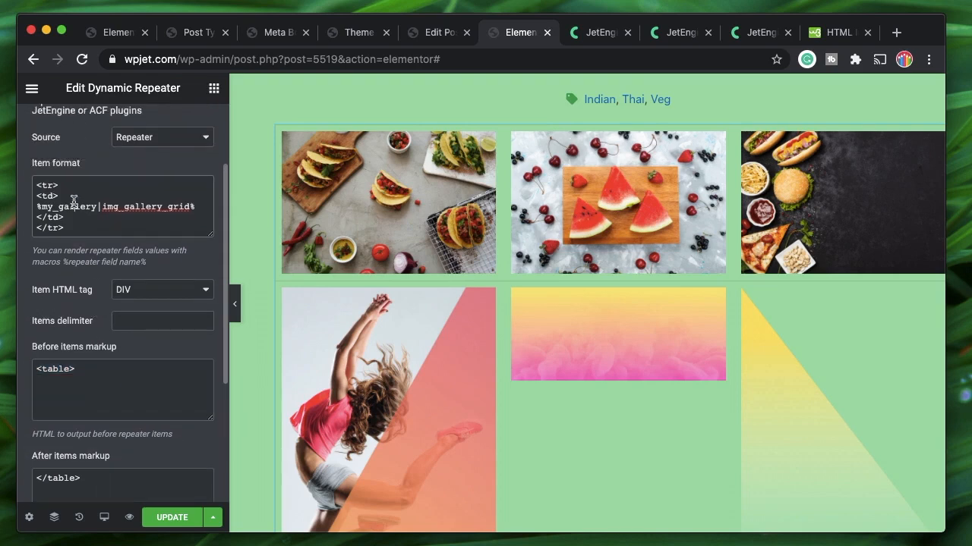
triple_click(73, 204)
click(46, 185)
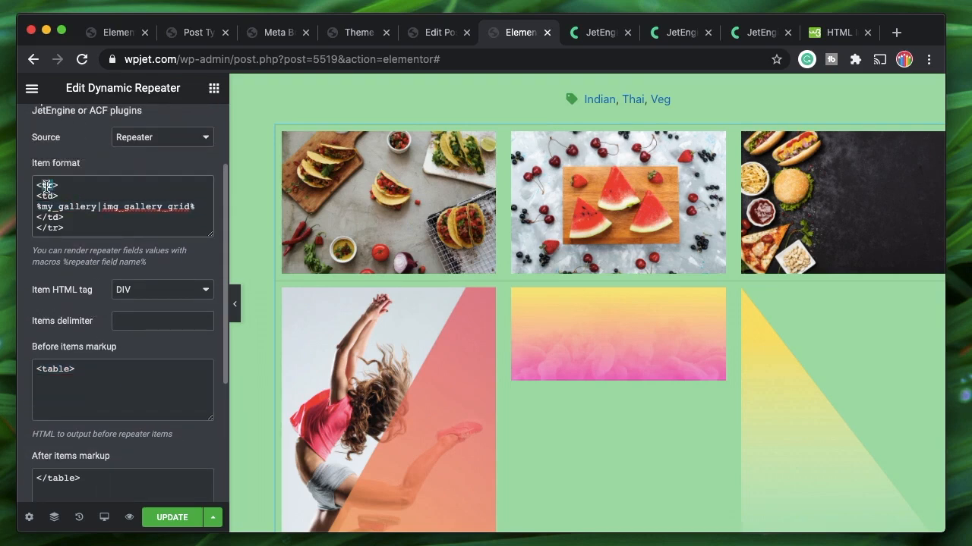
click(66, 227)
shift+click(34, 228)
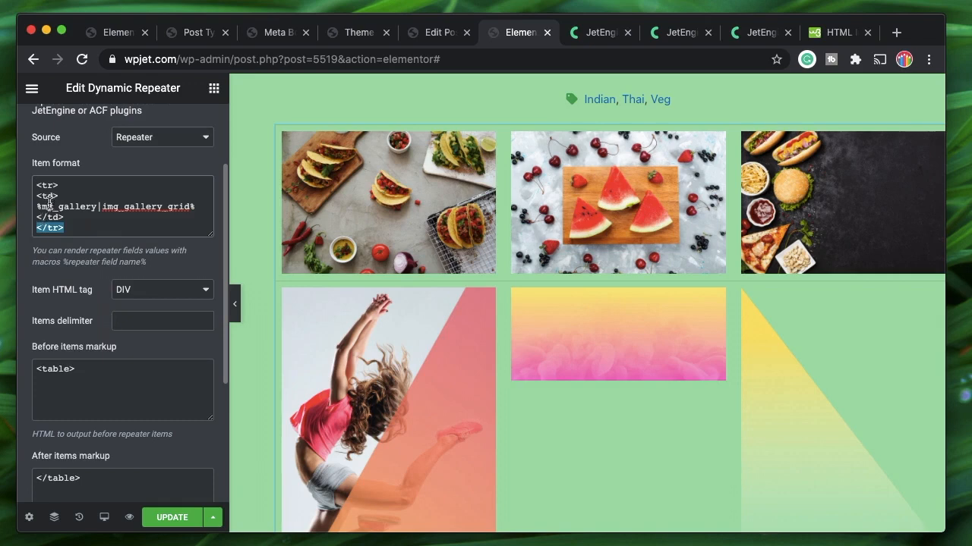
shift+click(62, 185)
click(55, 185)
shift+click(38, 185)
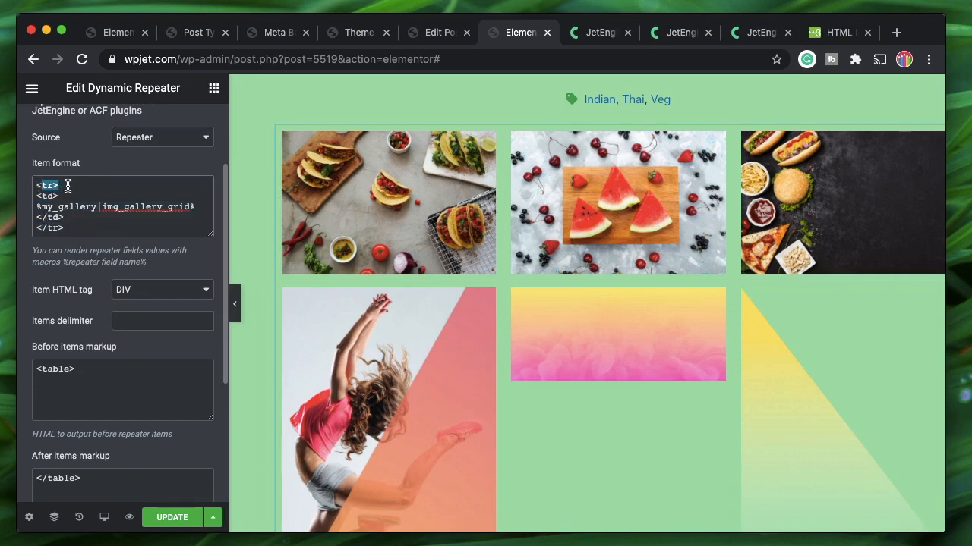
click(68, 186)
shift+click(35, 186)
shift+click(66, 230)
click(63, 228)
shift+click(60, 195)
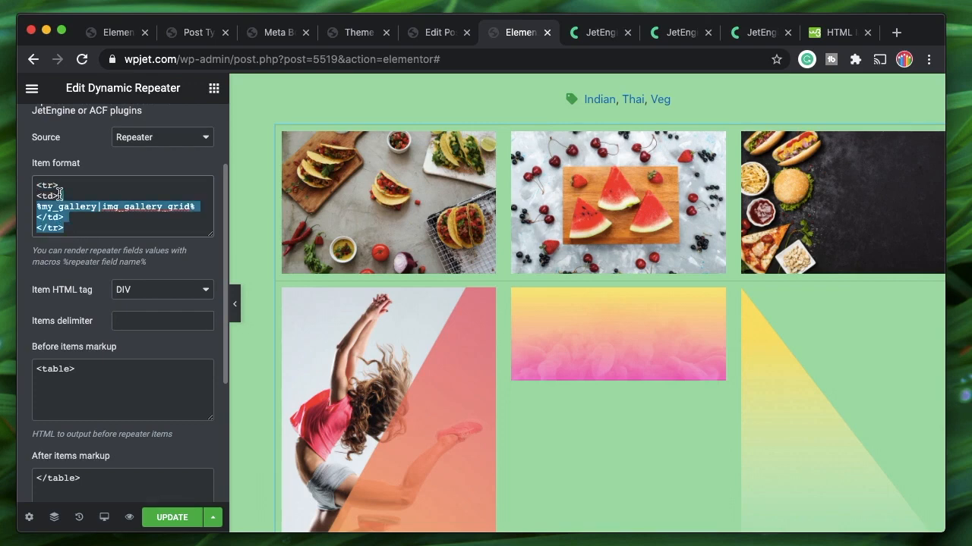
click(36, 195)
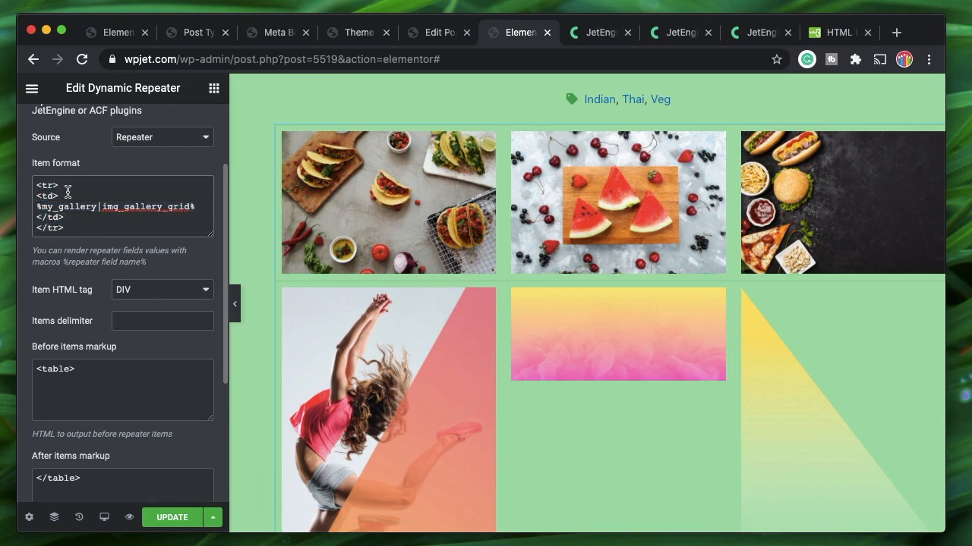
click(37, 208)
shift+click(203, 206)
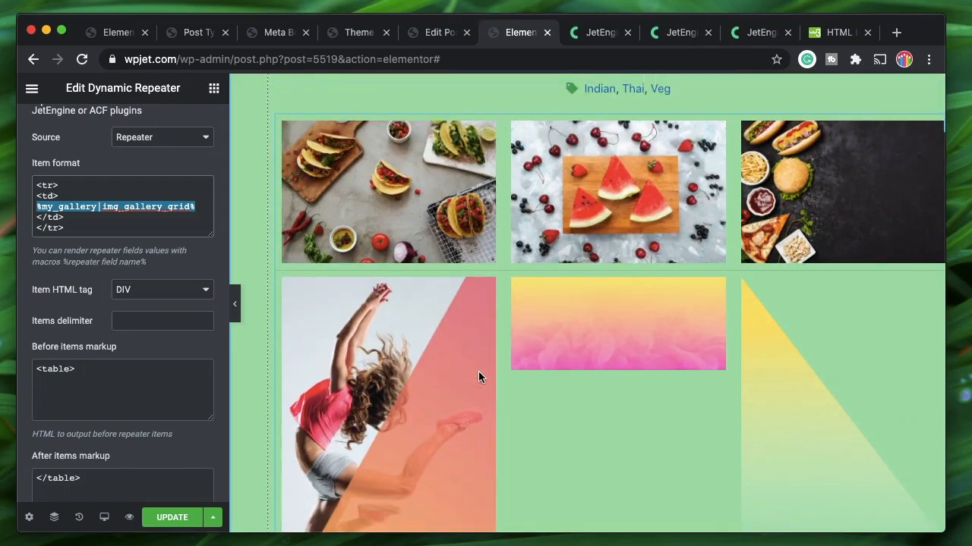
double_click(47, 185)
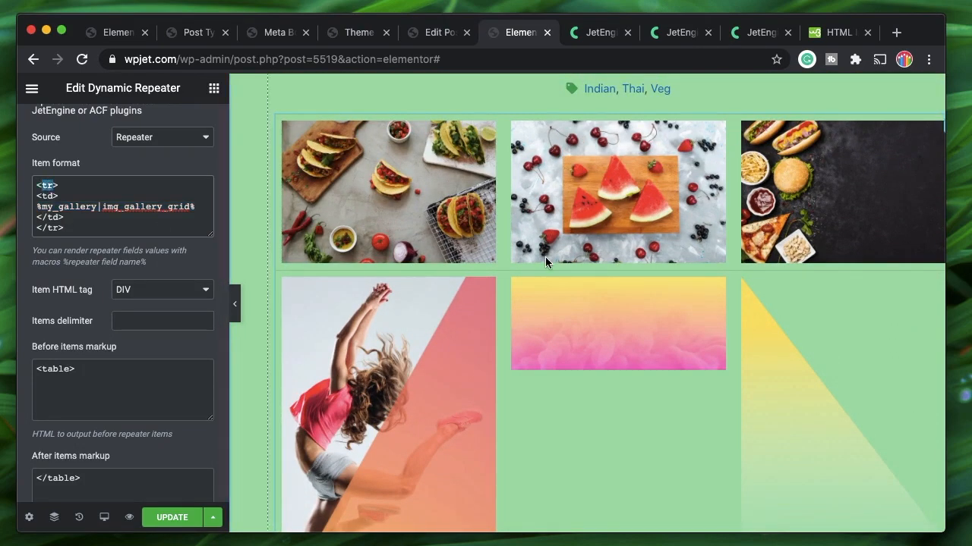
scroll(545, 257, down, 5)
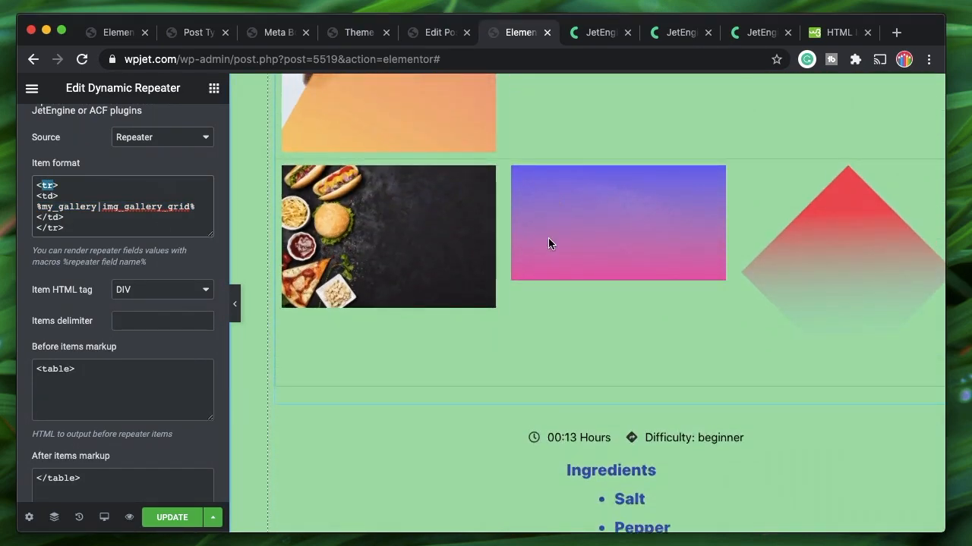
scroll(485, 250, up, 2)
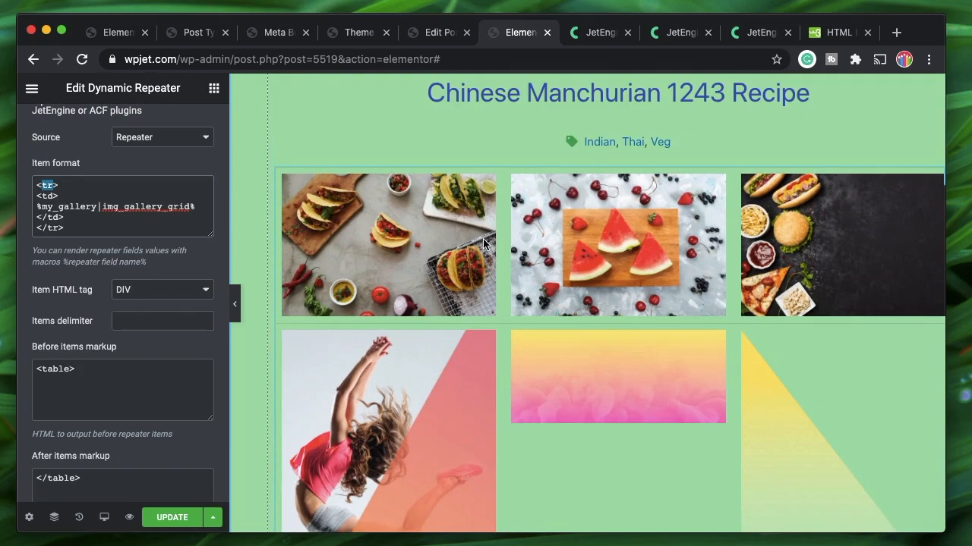
Add style="border:none;" inside the repeater's <td> tag in Item format
click(235, 304)
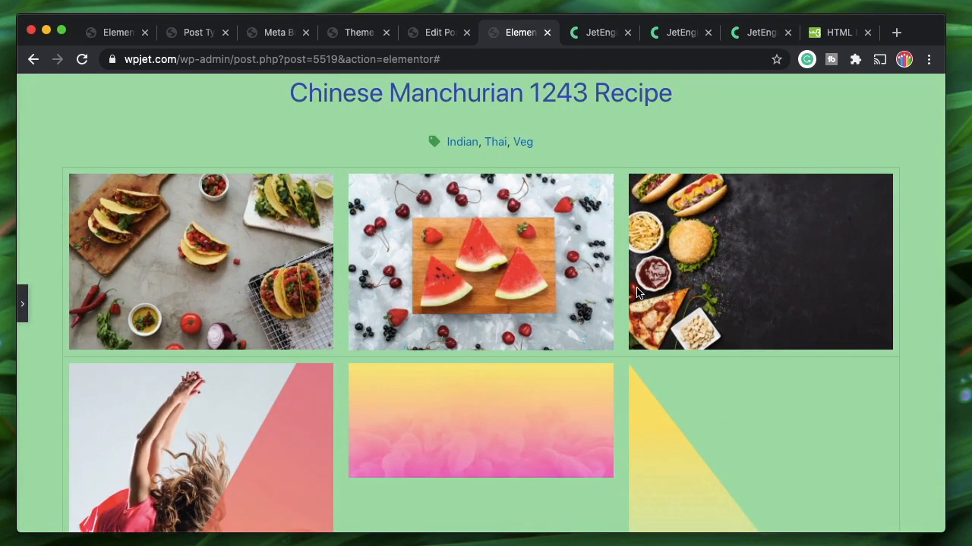
click(20, 319)
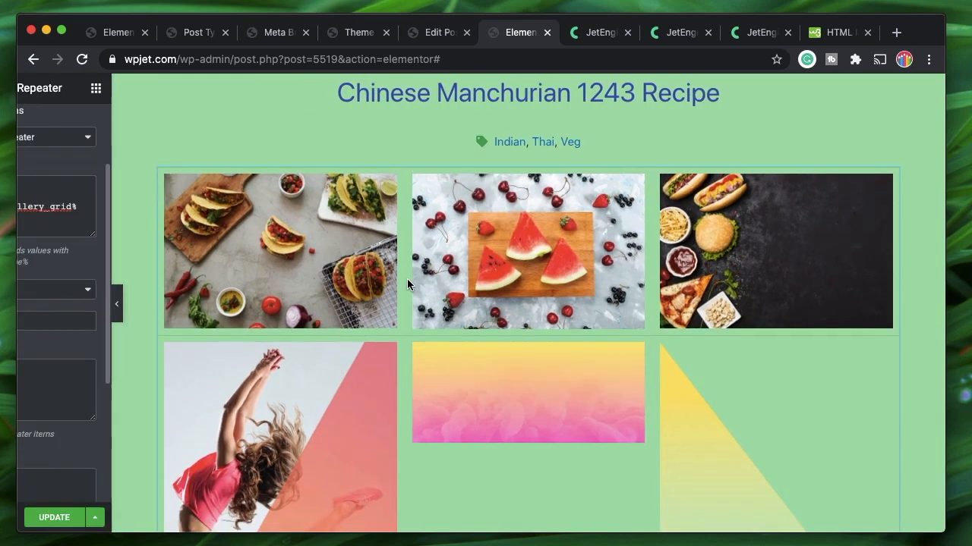
click(53, 196)
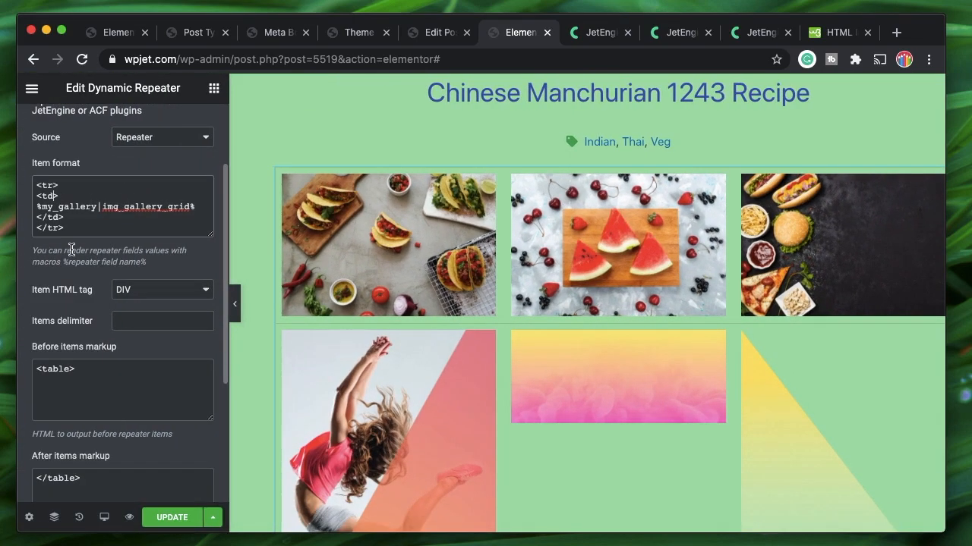
text(sty)
text(le=")
text(")
text(border:)
text(none)
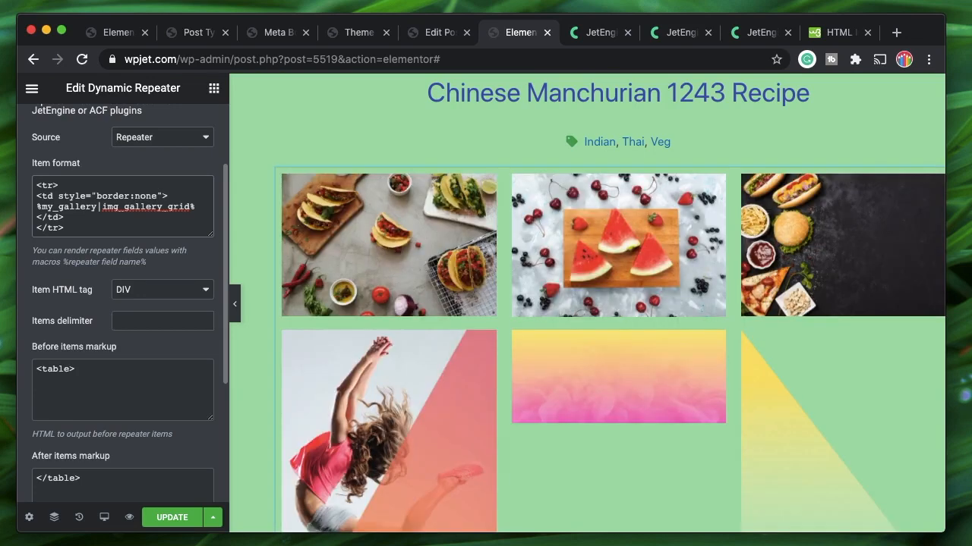
text(;)
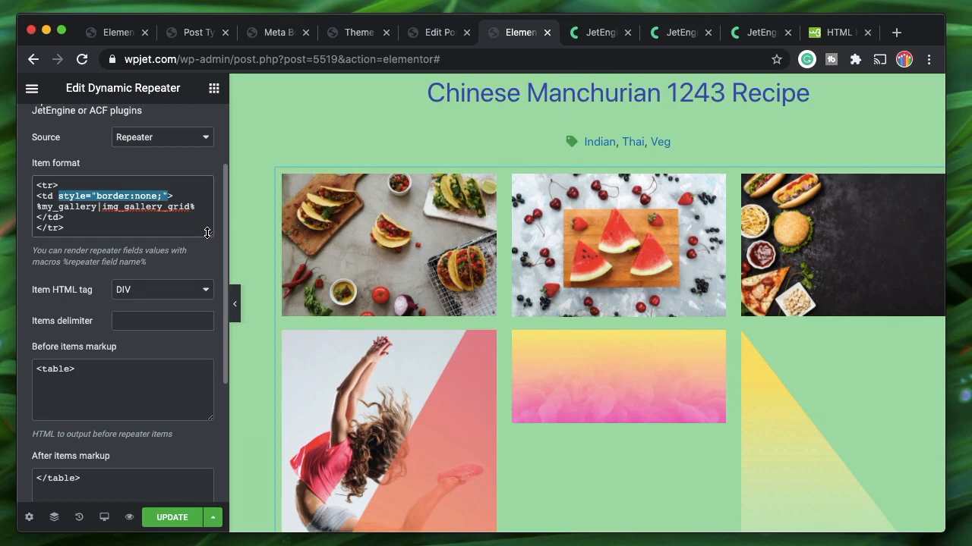
Paste style="border:none;" into the <tr> tag and preview the page full width
click(53, 185)
text(style="border:none;")
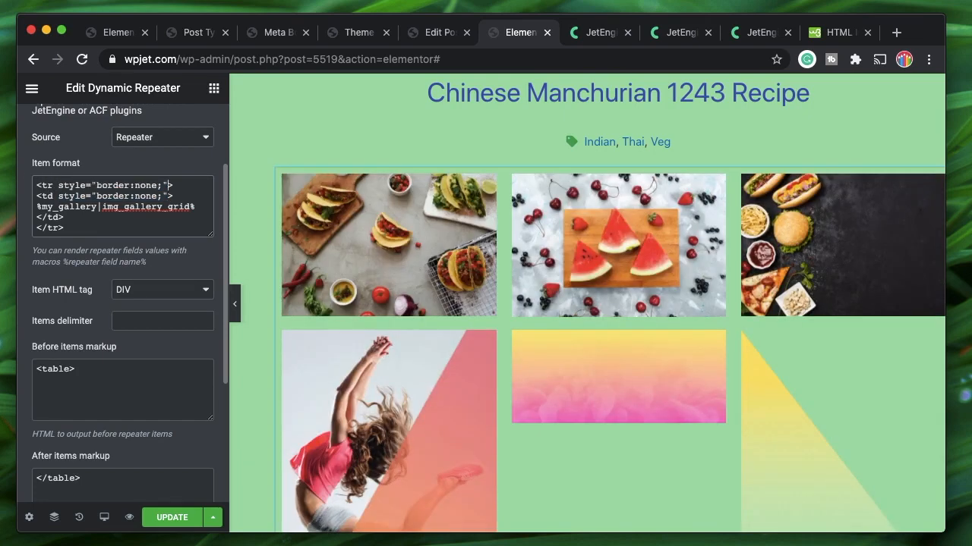
click(234, 305)
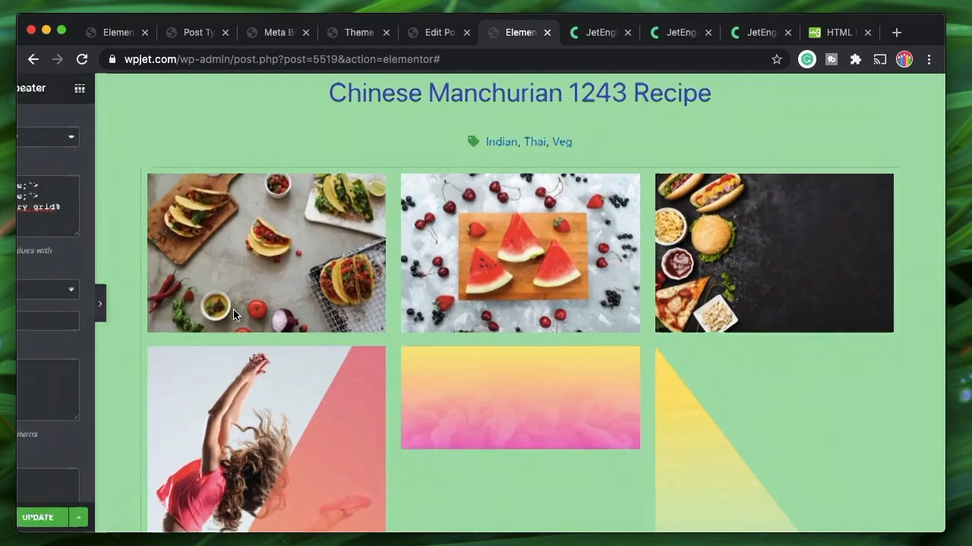
scroll(424, 290, down, 5)
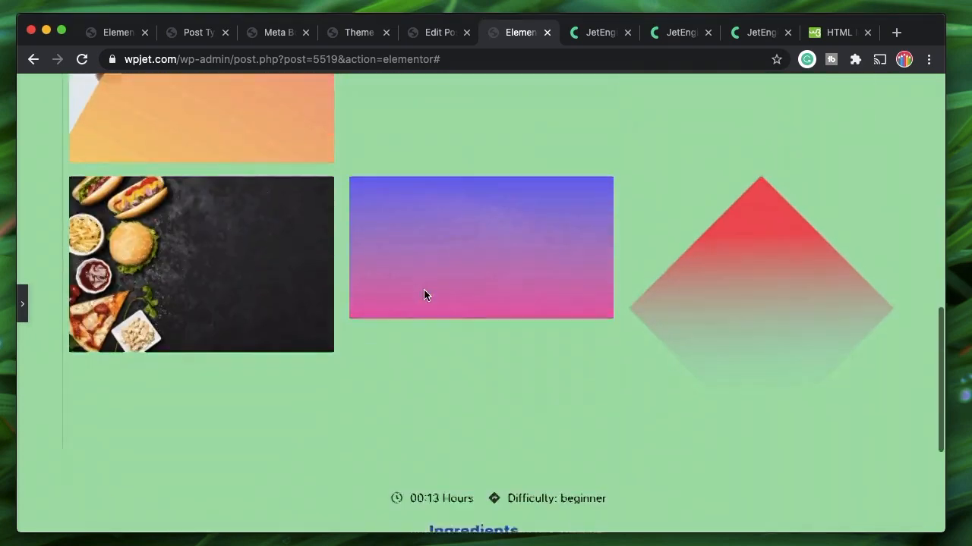
scroll(423, 295, down, 1)
Check the borderless recipe gallery grid in the full-width preview
click(23, 307)
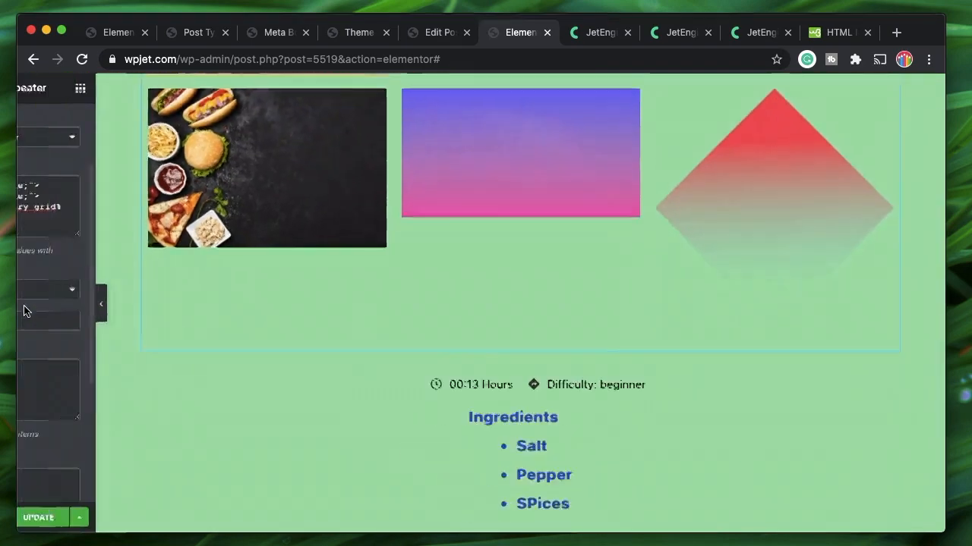
click(234, 305)
scroll(318, 277, up, 5)
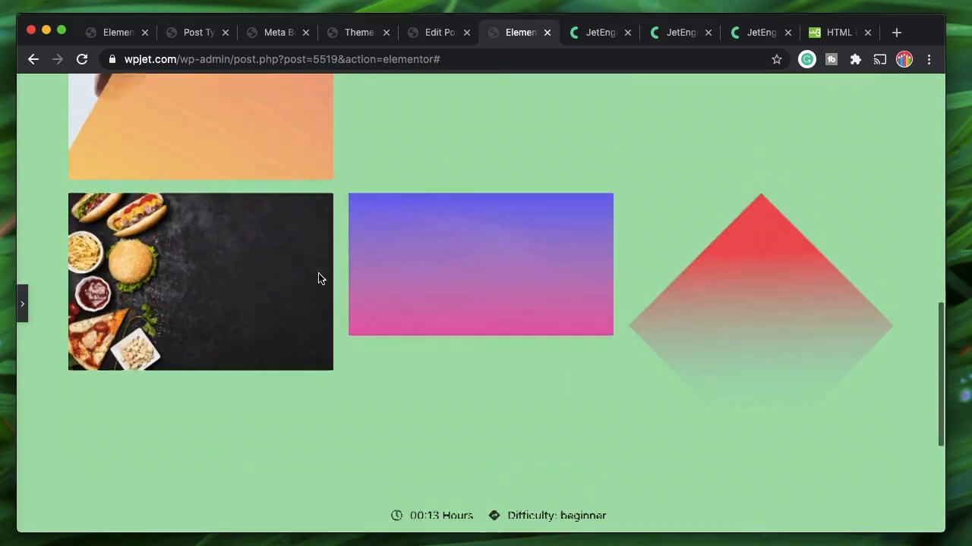
scroll(411, 258, up, 5)
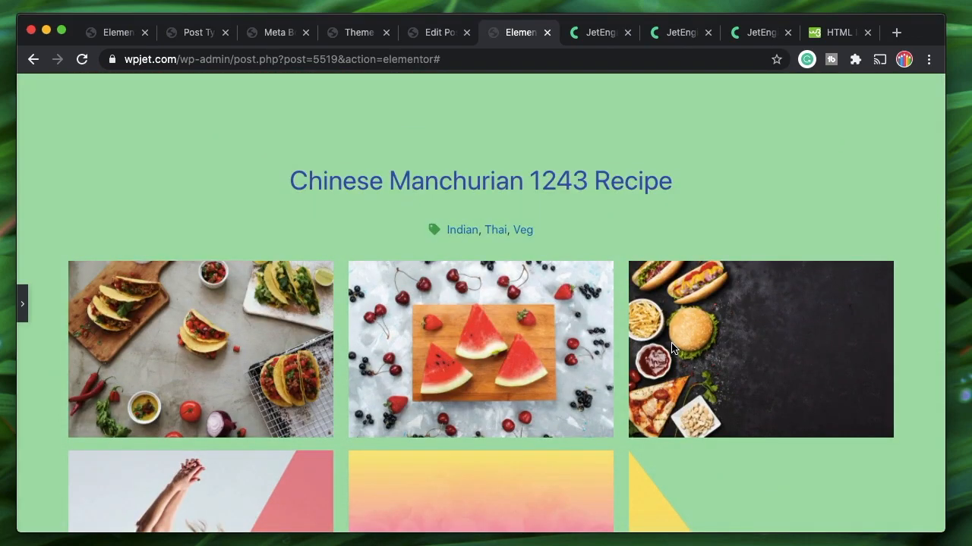
scroll(672, 346, down, 3)
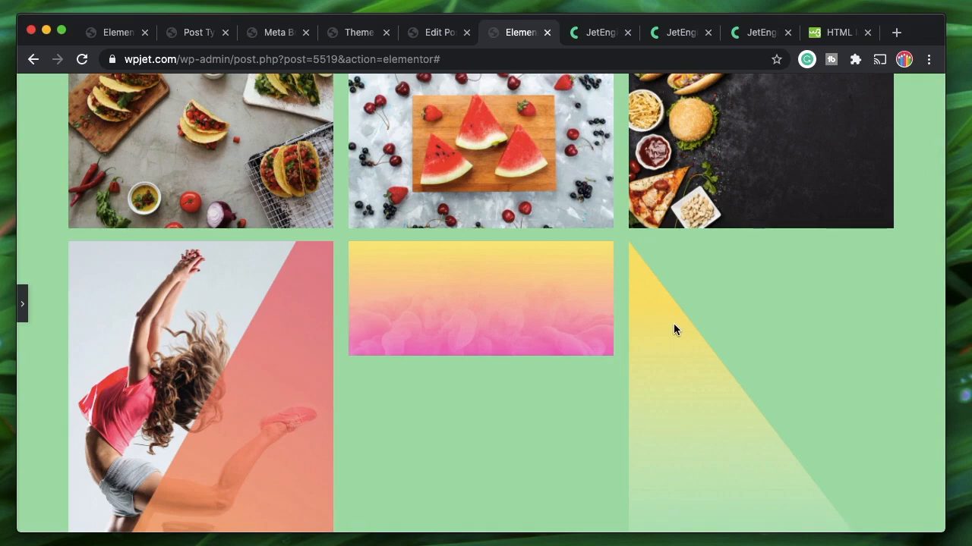
scroll(673, 323, down, 3)
scroll(661, 326, down, 3)
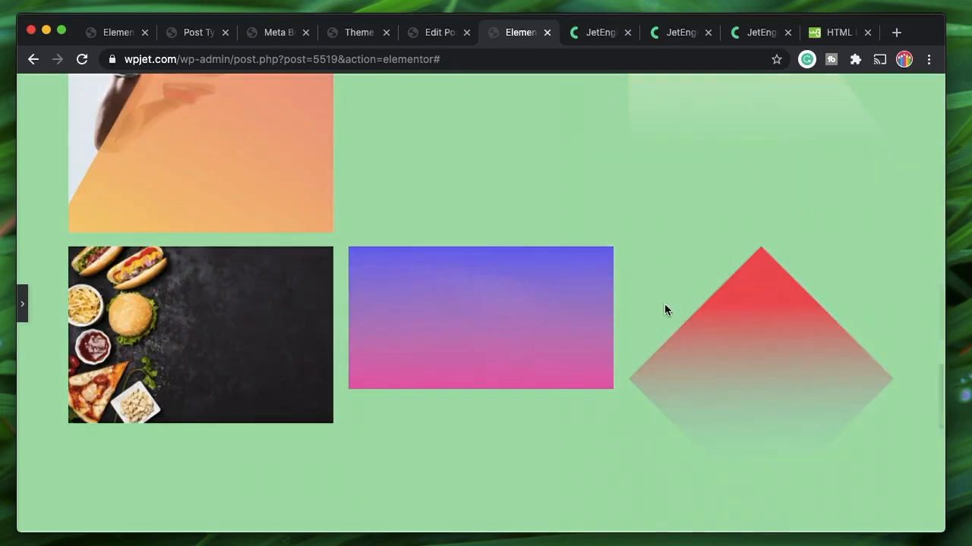
scroll(541, 351, up, 8)
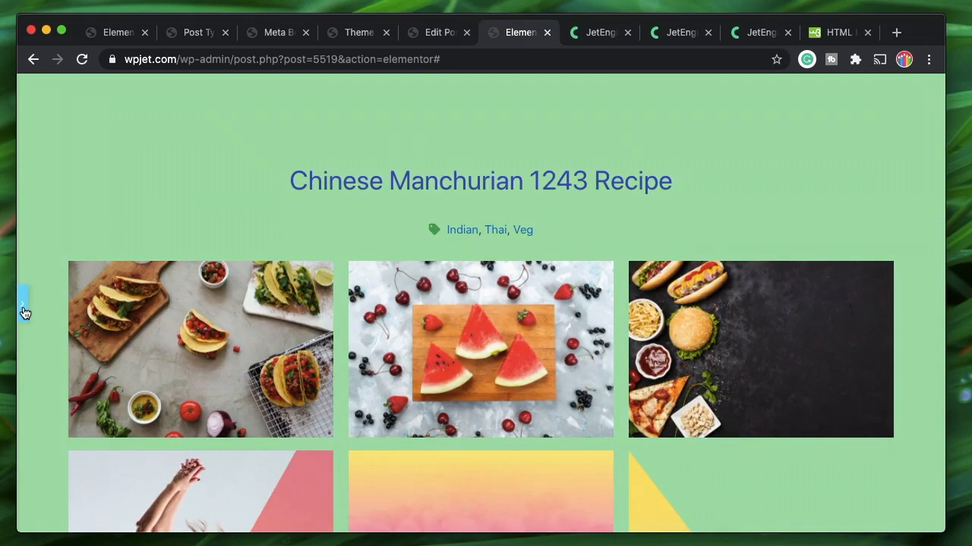
Select all of the Dynamic Repeater's Item format markup
click(24, 313)
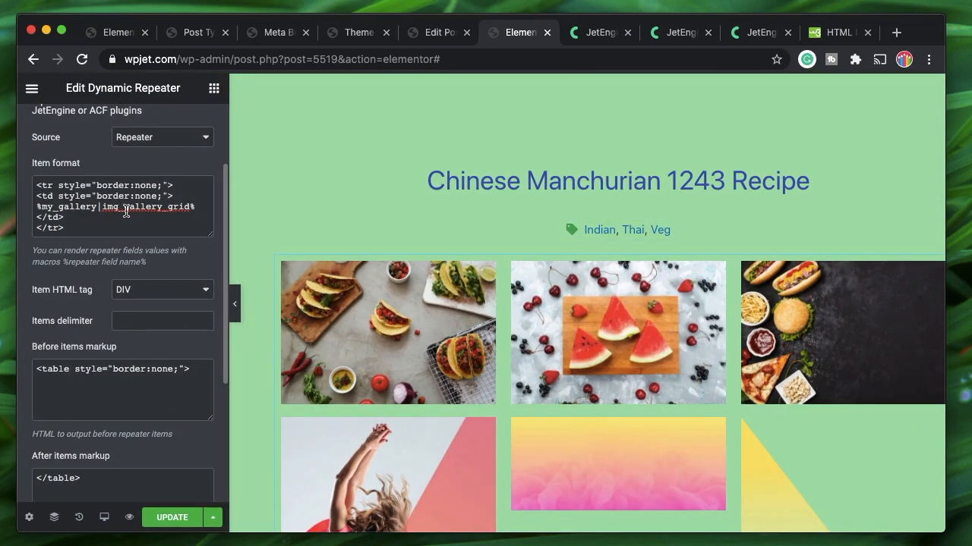
scroll(508, 367, down, 10)
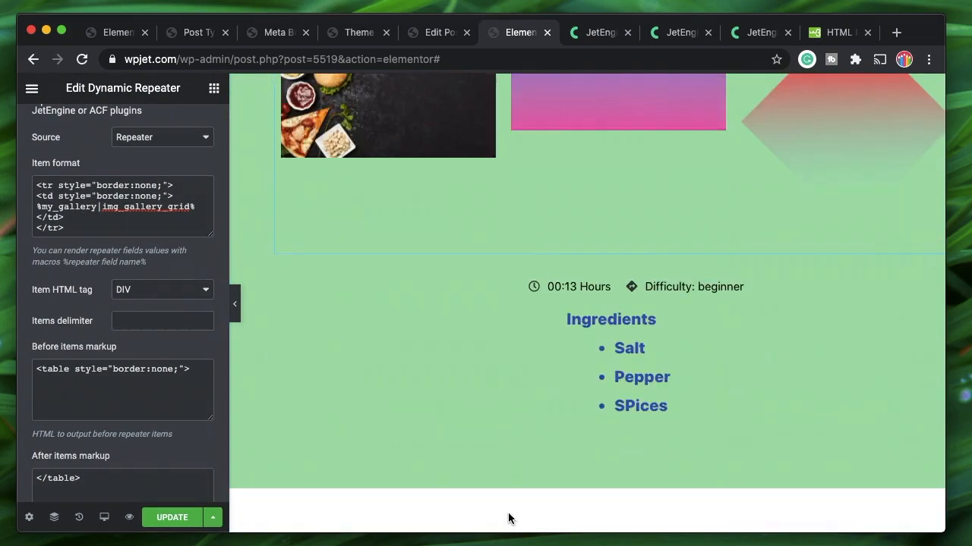
click(79, 227)
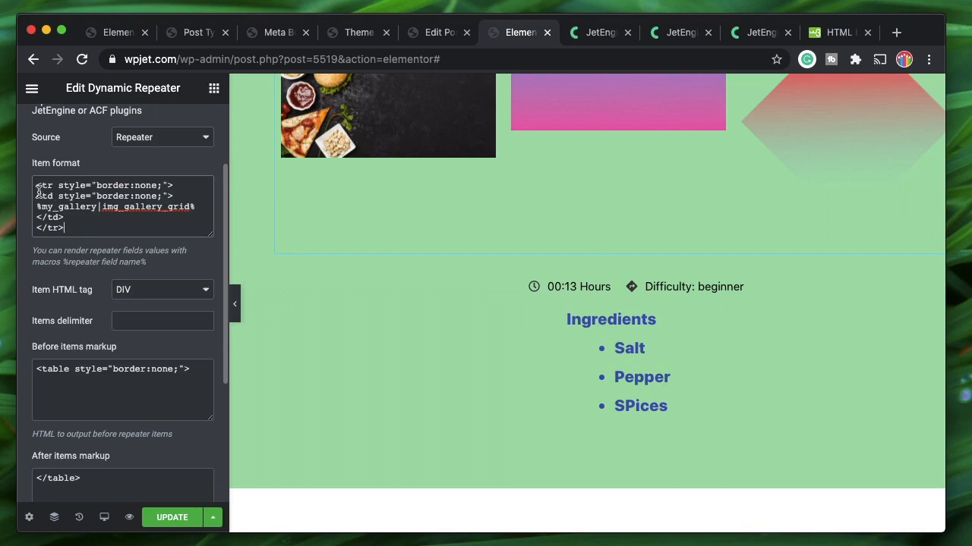
key(super+a)
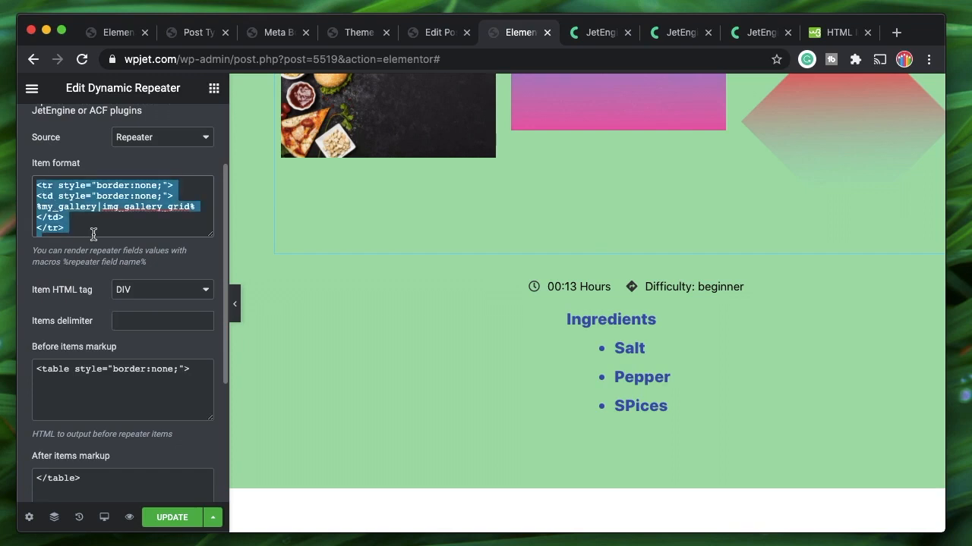
Inspect the Before items and After items table markup
click(106, 370)
key(super+a)
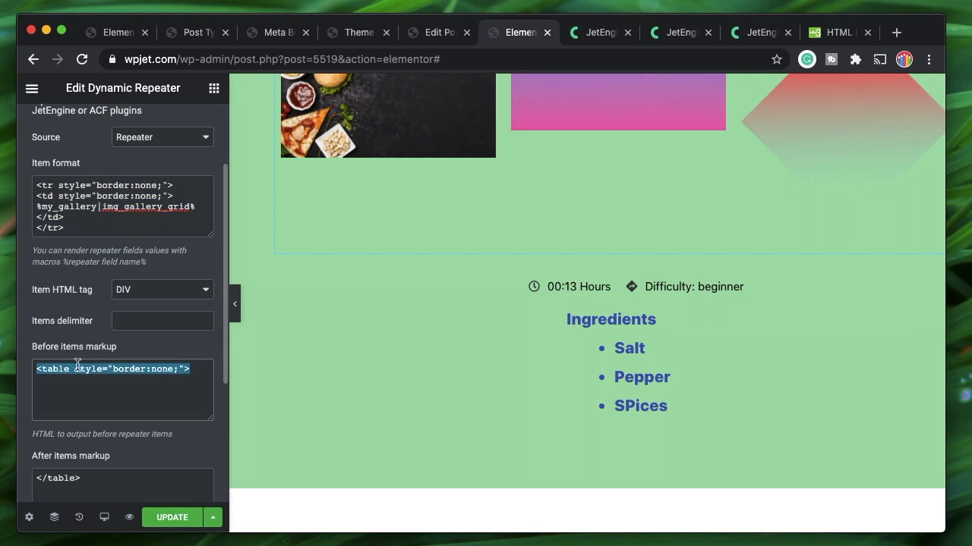
scroll(71, 375, down, 3)
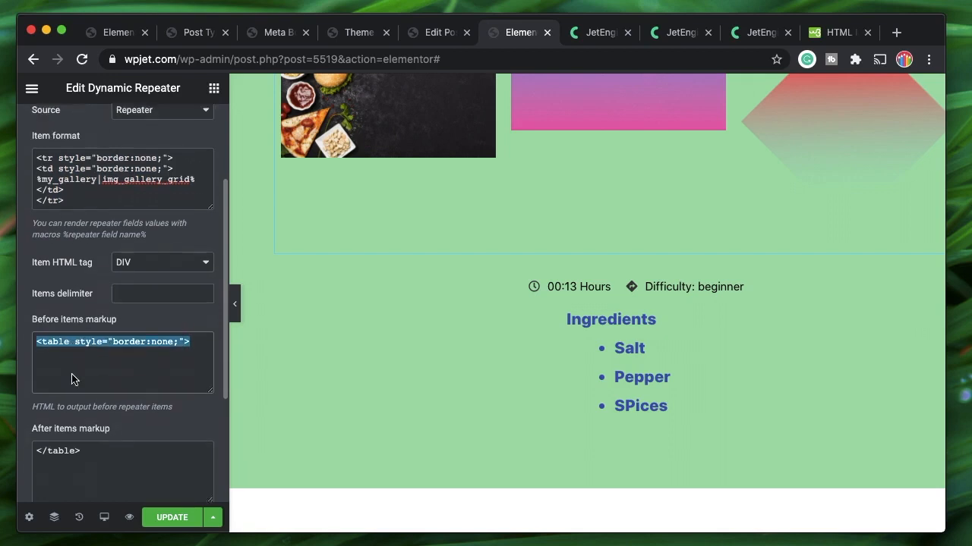
click(84, 399)
key(super+a)
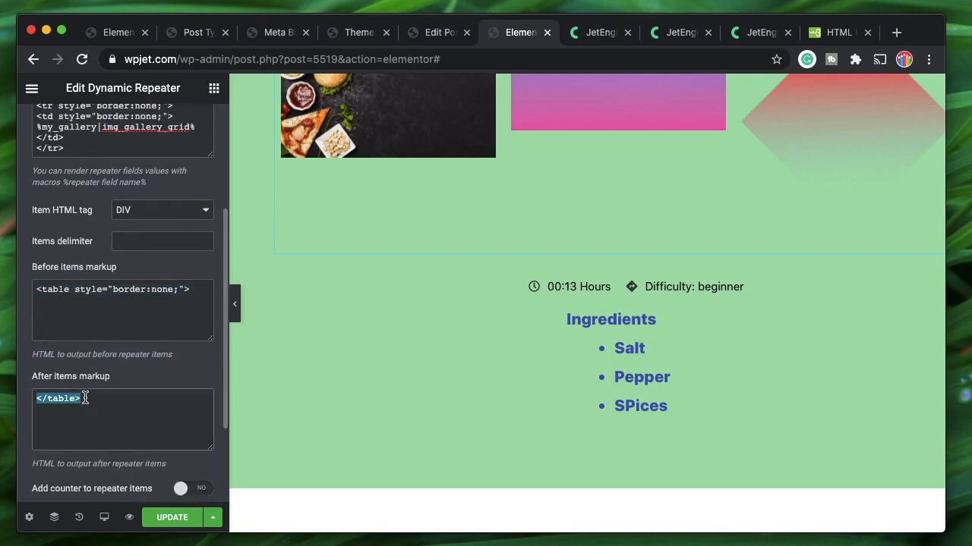
click(84, 398)
key(super+a)
scroll(95, 329, up, 3)
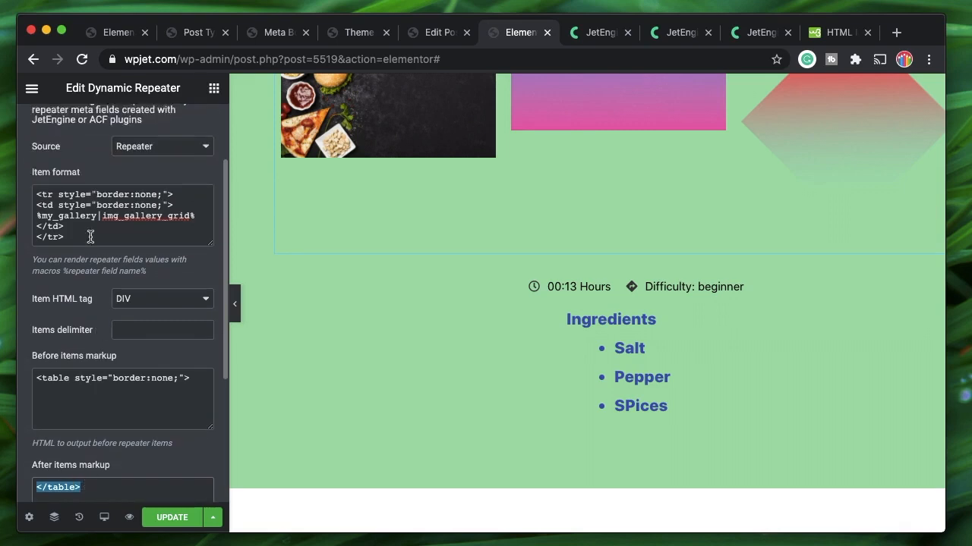
Delete style="border:none;" from the <tr> and <td> tags
click(37, 195)
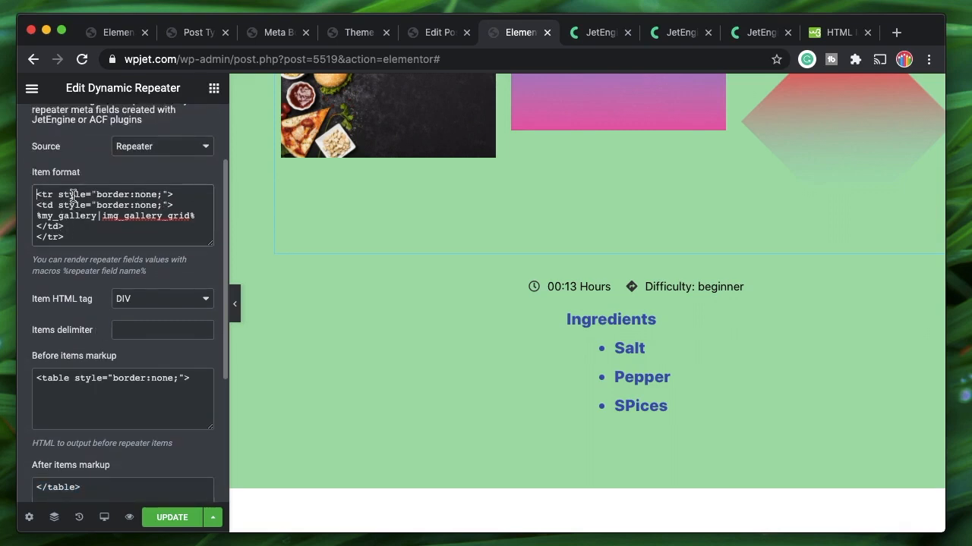
shift+click(168, 194)
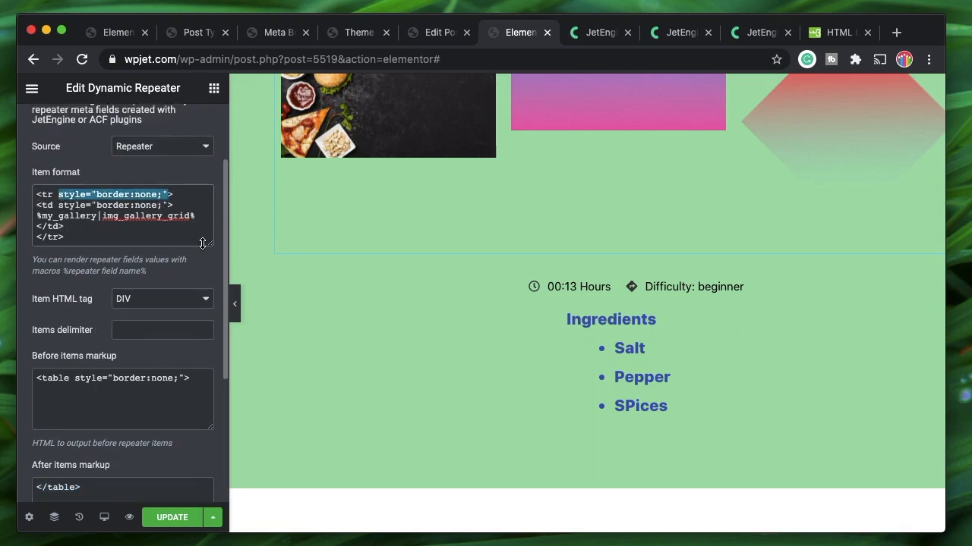
key(BackSpace)
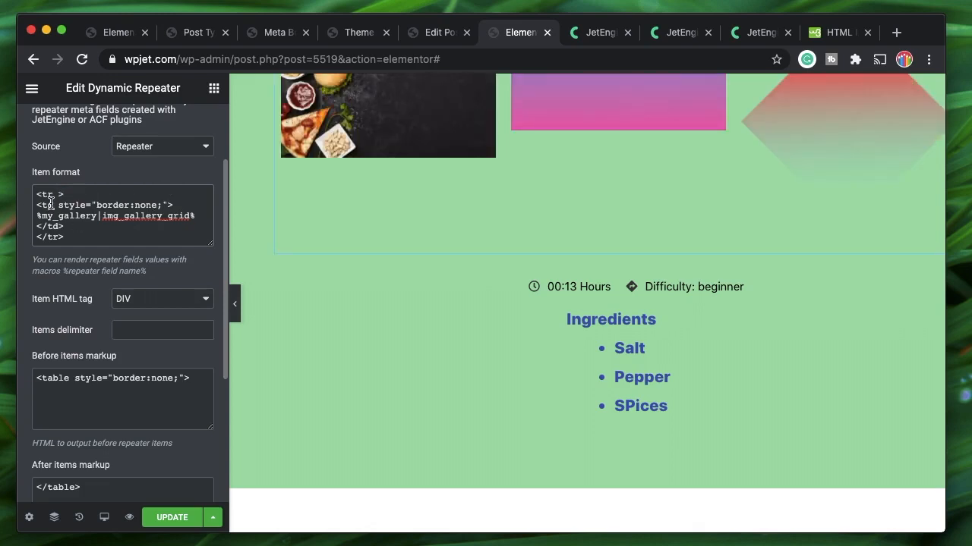
click(59, 205)
shift+click(168, 205)
key(BackSpace)
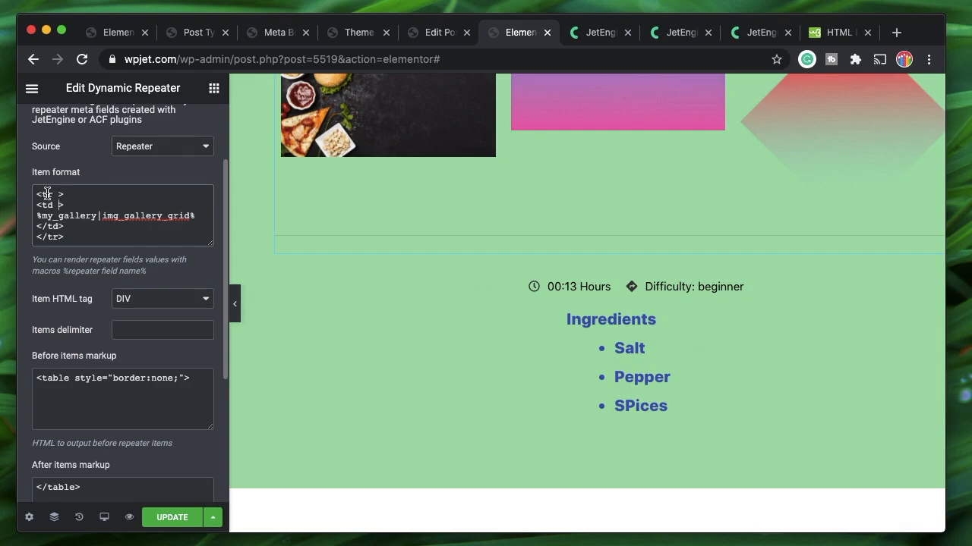
Highlight the row and cell tags and the %my_gallery|img_gallery_grid% macro line
double_click(55, 237)
double_click(46, 205)
double_click(47, 205)
double_click(52, 225)
shift+click(197, 217)
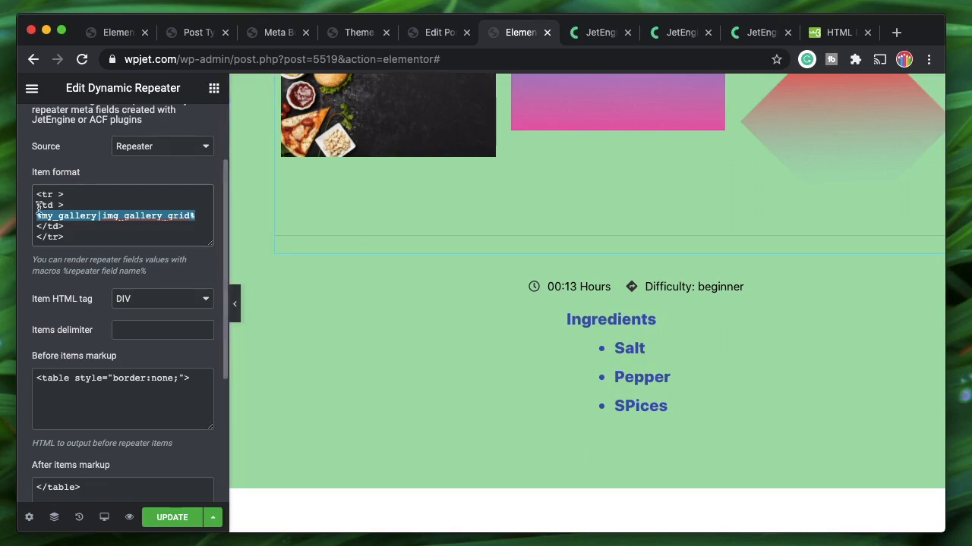
Duplicate the <td> block as the row's first cell with the %tips% macro
drag(65, 227, 65, 201)
key(ctrl+c)
click(69, 195)
key(Return)
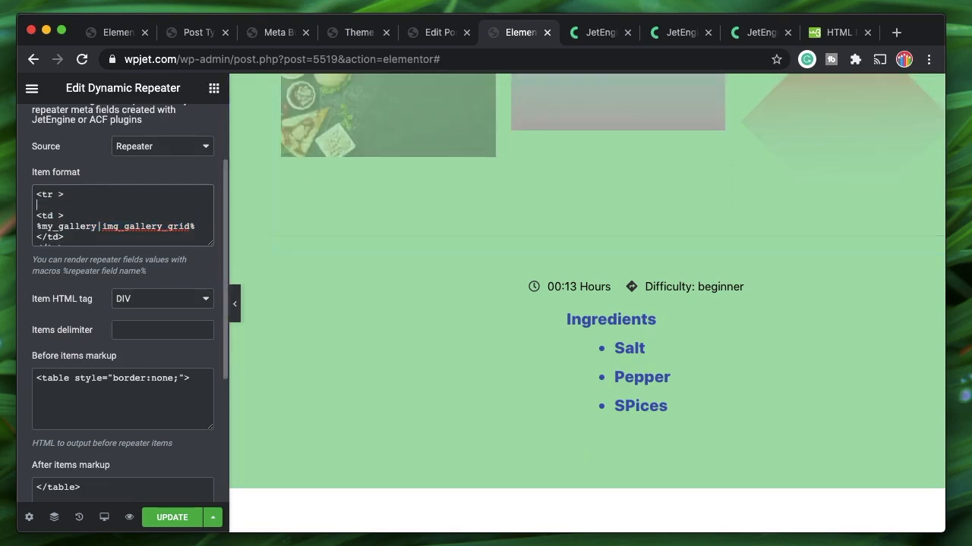
key(ctrl+v)
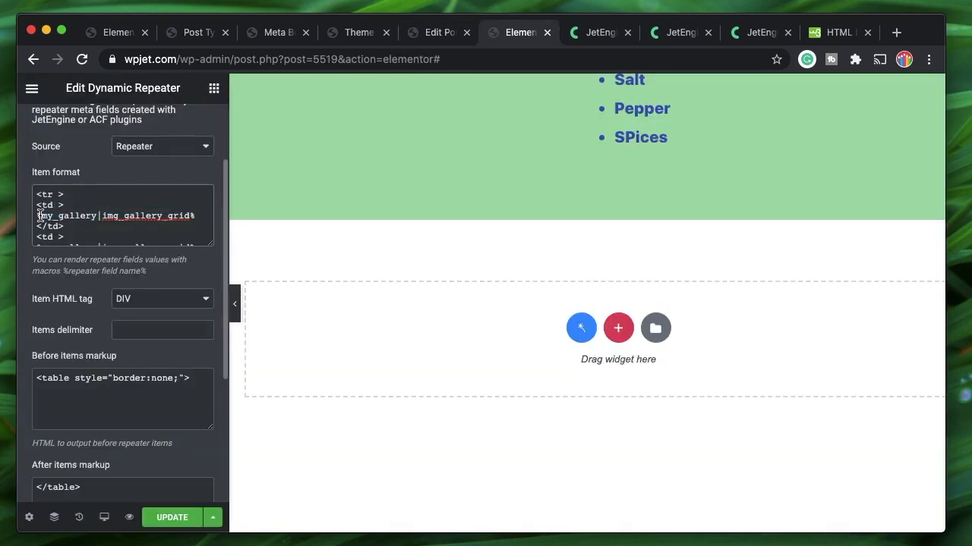
shift+click(190, 216)
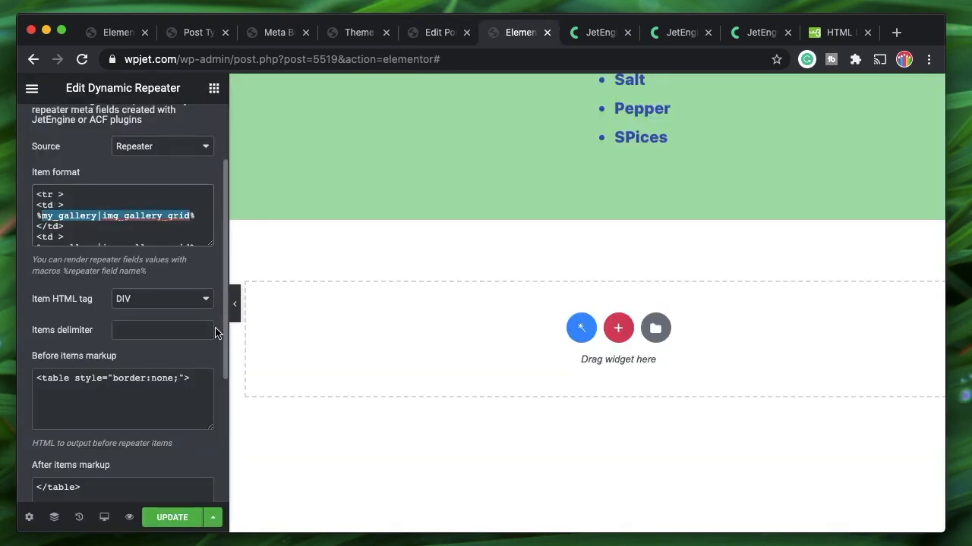
text(tips%)
Scroll the preview to check the Tip rows, then select the %tips% cell block
scroll(404, 396, up, 5)
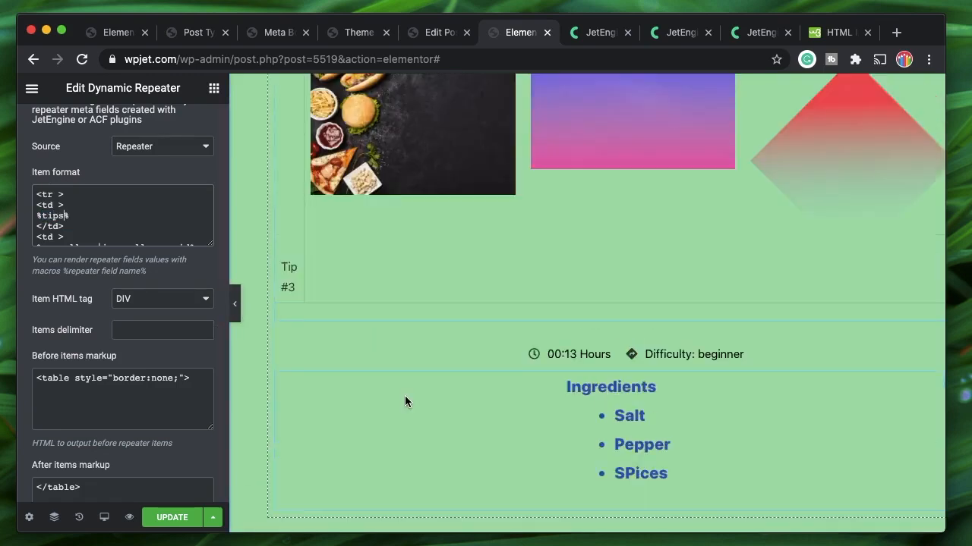
scroll(405, 395, up, 2)
scroll(295, 295, up, 2)
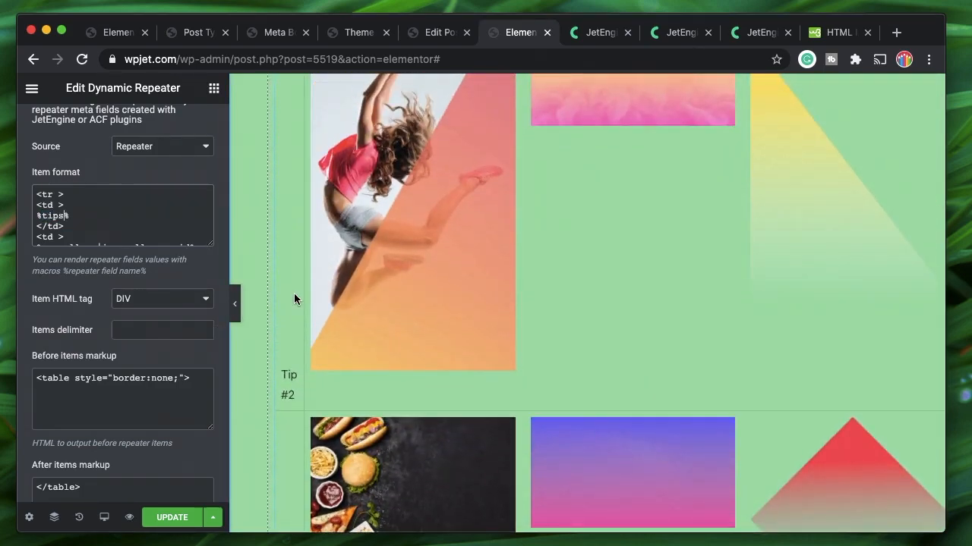
scroll(437, 283, up, 10)
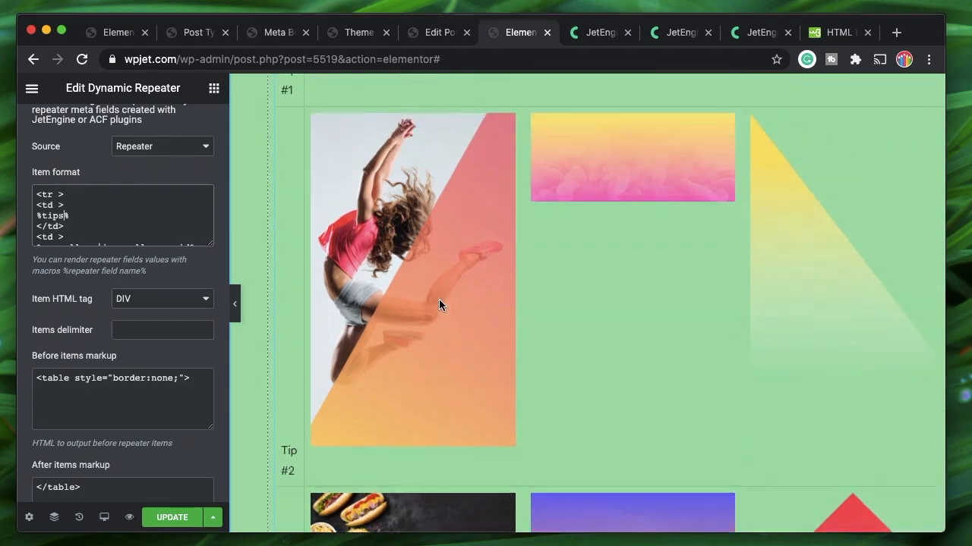
scroll(287, 387, down, 15)
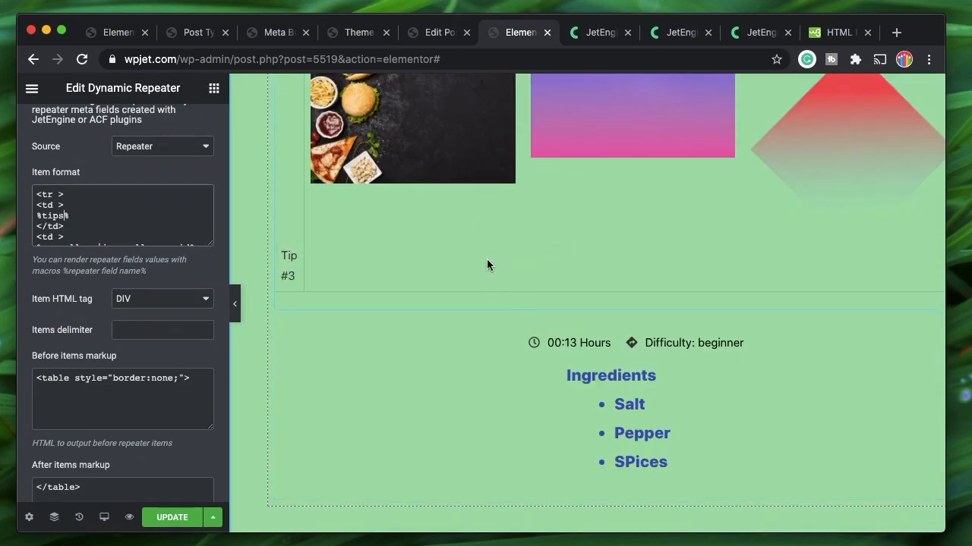
scroll(488, 264, up, 4)
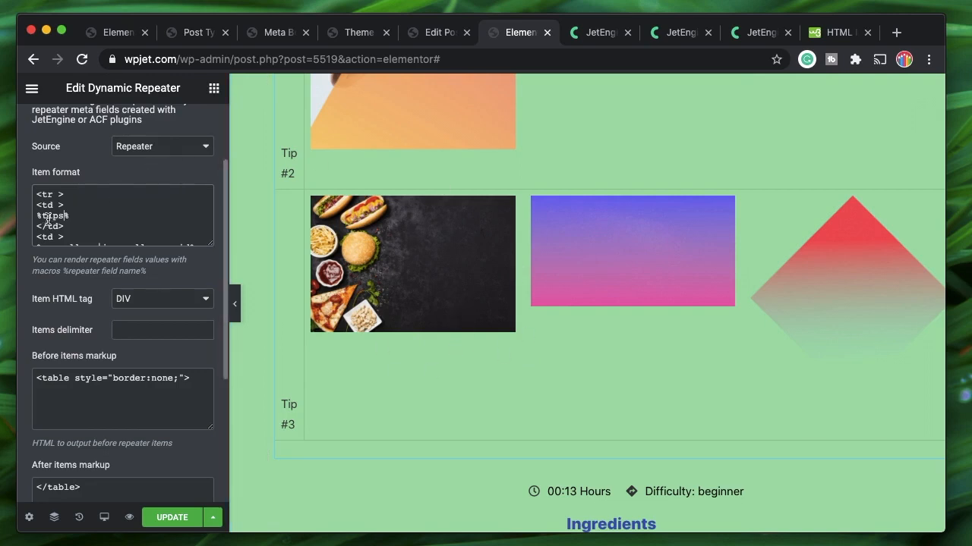
drag(37, 207, 67, 228)
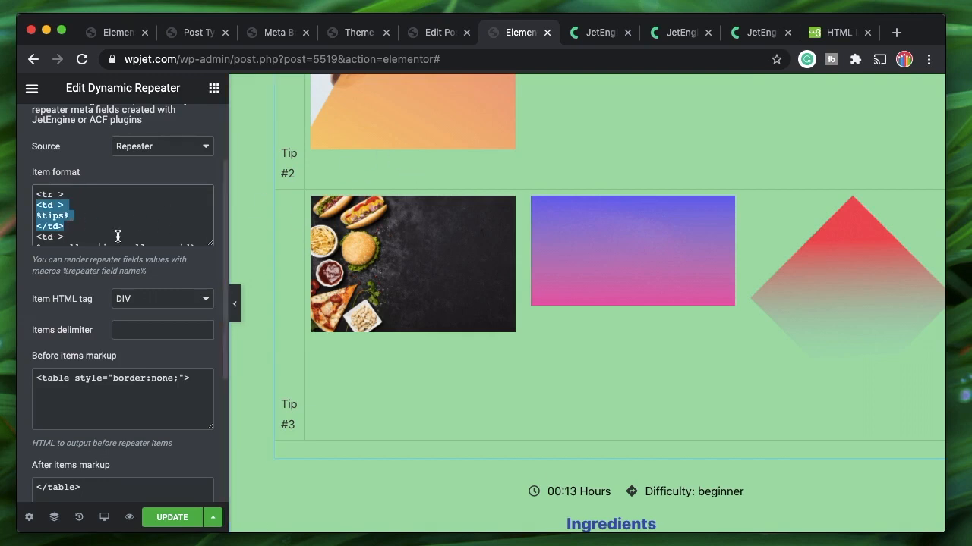
scroll(119, 234, up, 3)
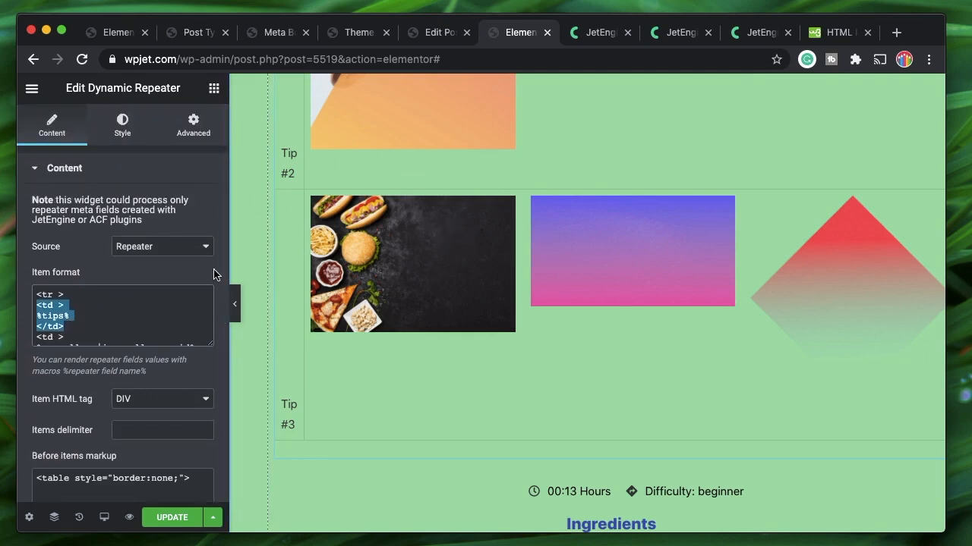
Paste the gallery <td> markup over the %tips% cell and delete leftover blank lines
key(super+v)
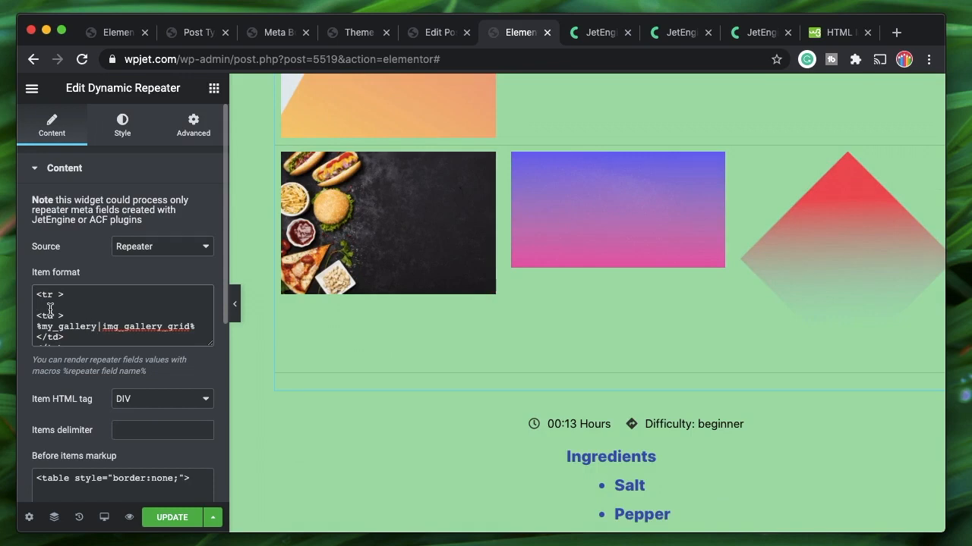
key(BackSpace)
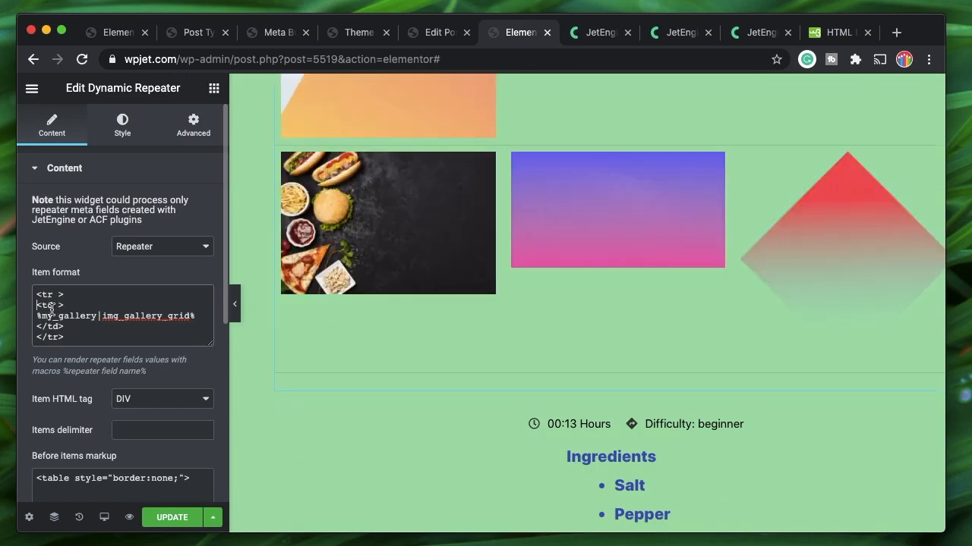
scroll(299, 276, up, 3)
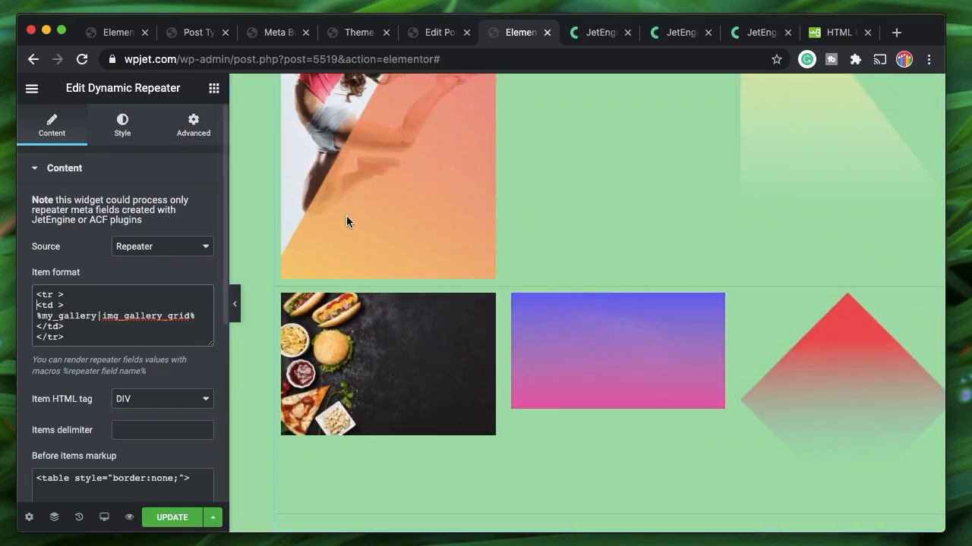
scroll(70, 331, down, 2)
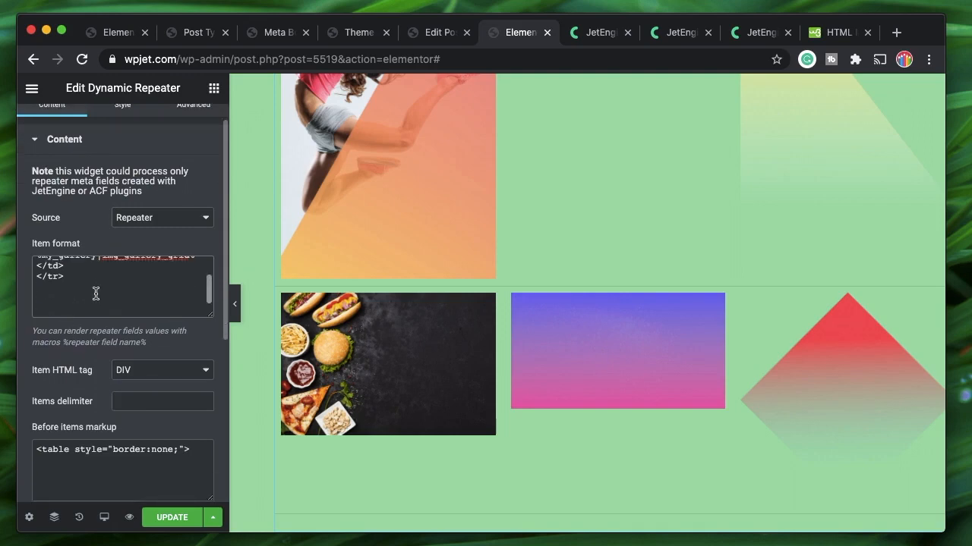
key(BackSpace)
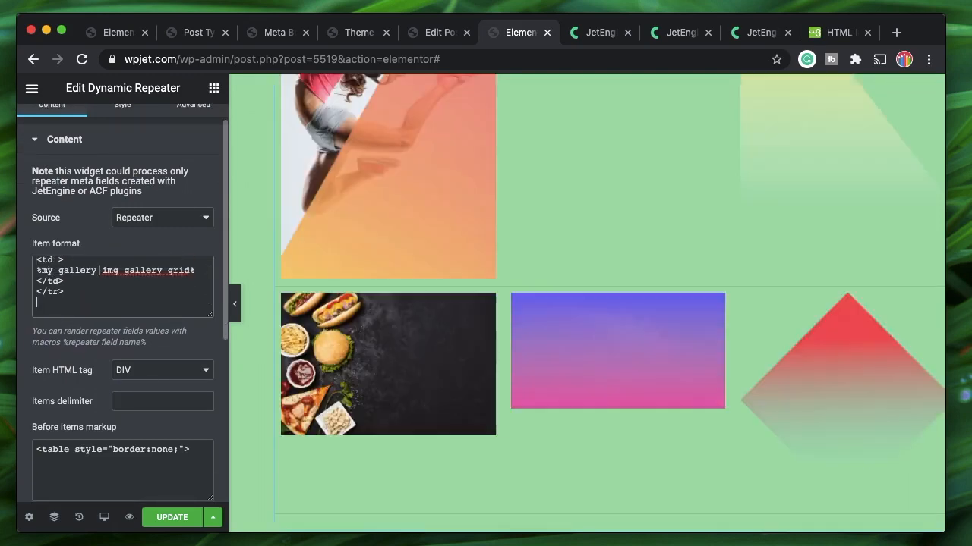
scroll(482, 272, up, 6)
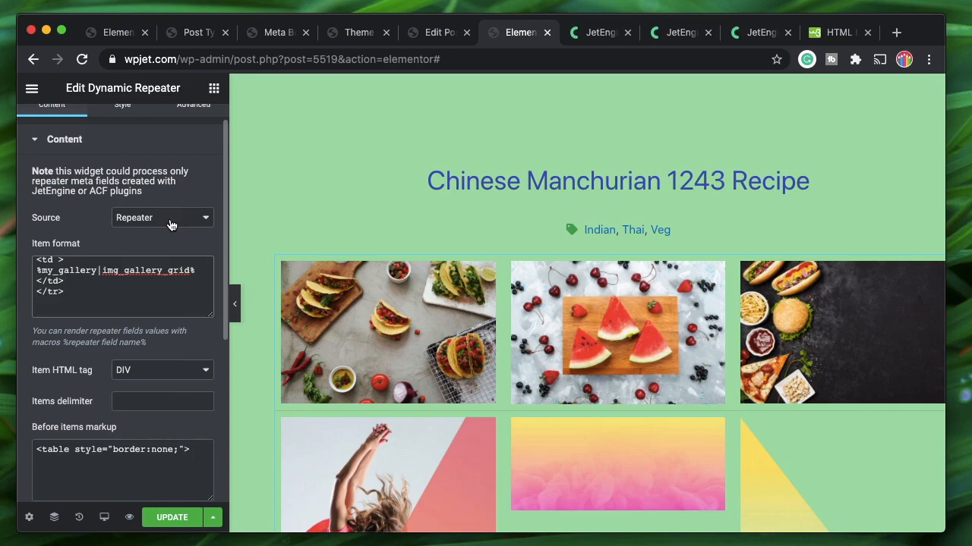
scroll(180, 167, up, 1)
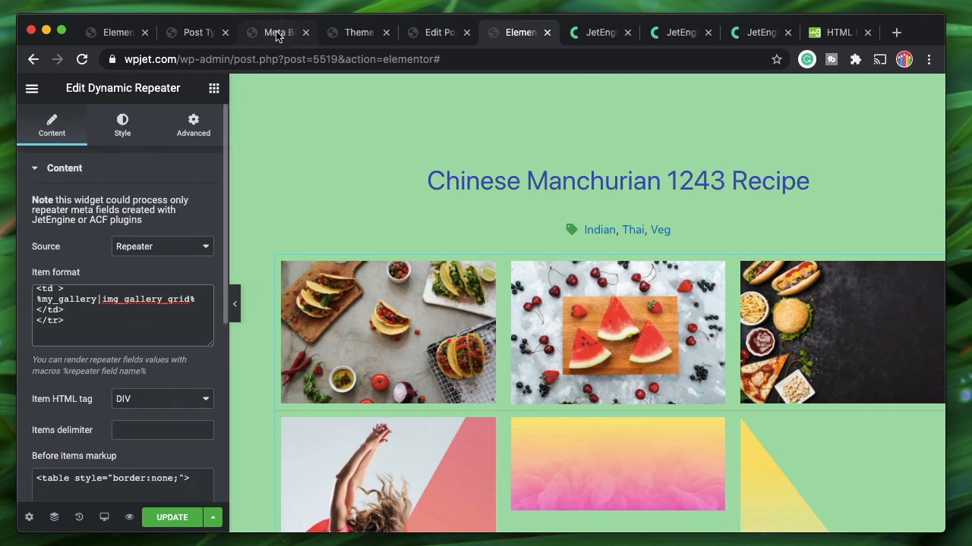
Close the JetEngine meta box tab and start a new ACF field group
click(277, 33)
scroll(441, 197, up, 10)
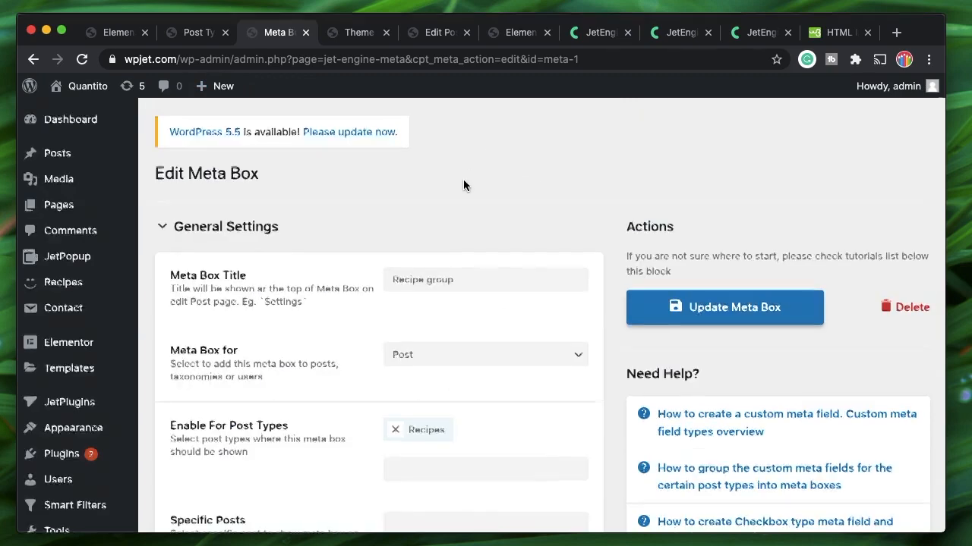
scroll(463, 186, down, 2)
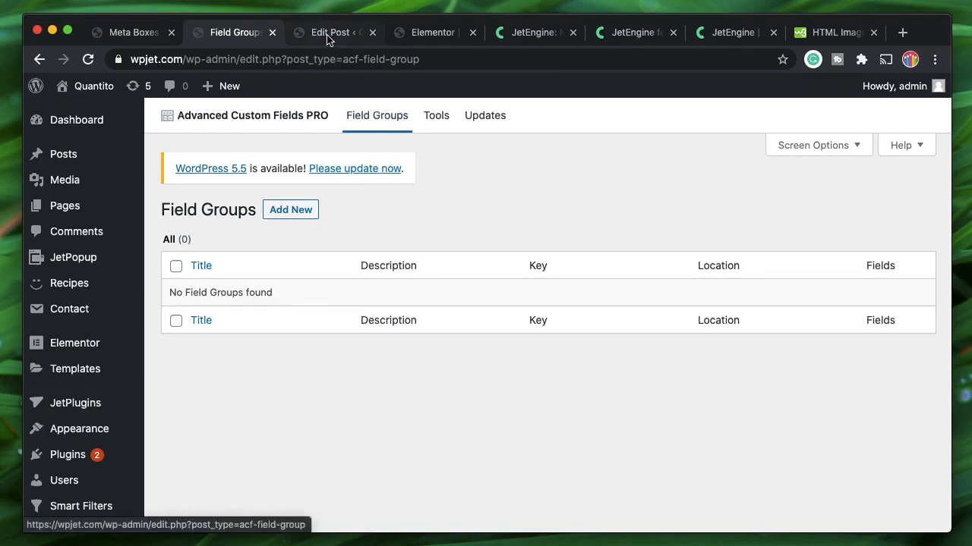
click(129, 32)
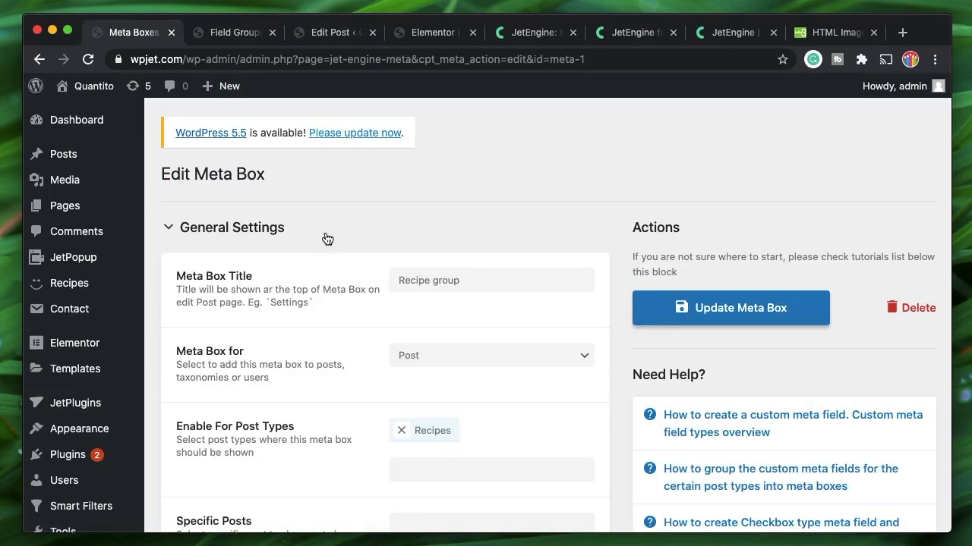
key(super+w)
click(293, 208)
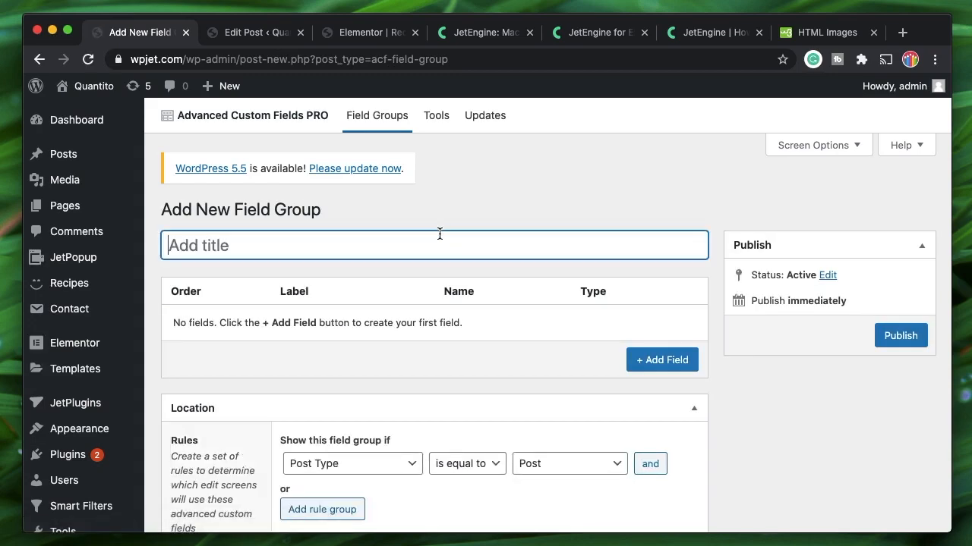
Title the group 'Repe' and add a field named Repeater of type Repeater
text(Repe)
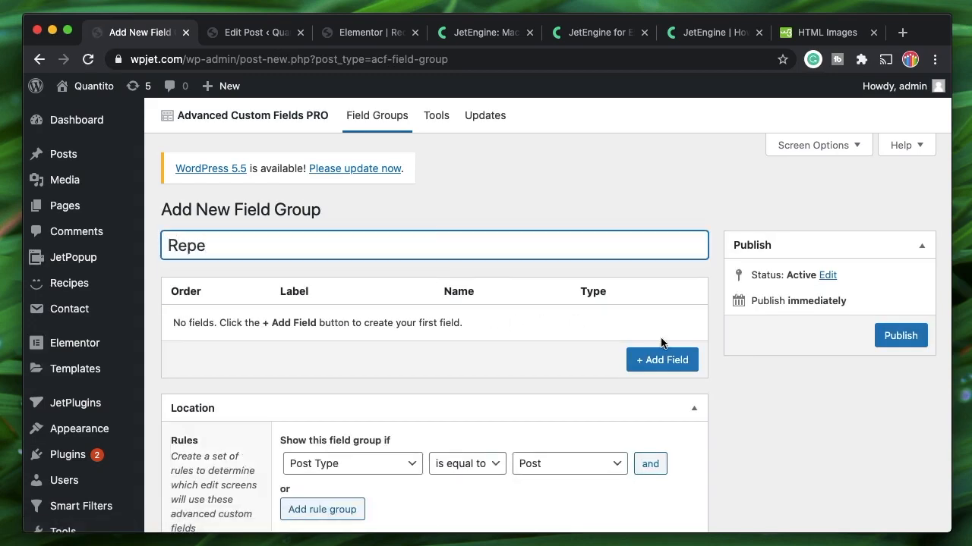
click(661, 358)
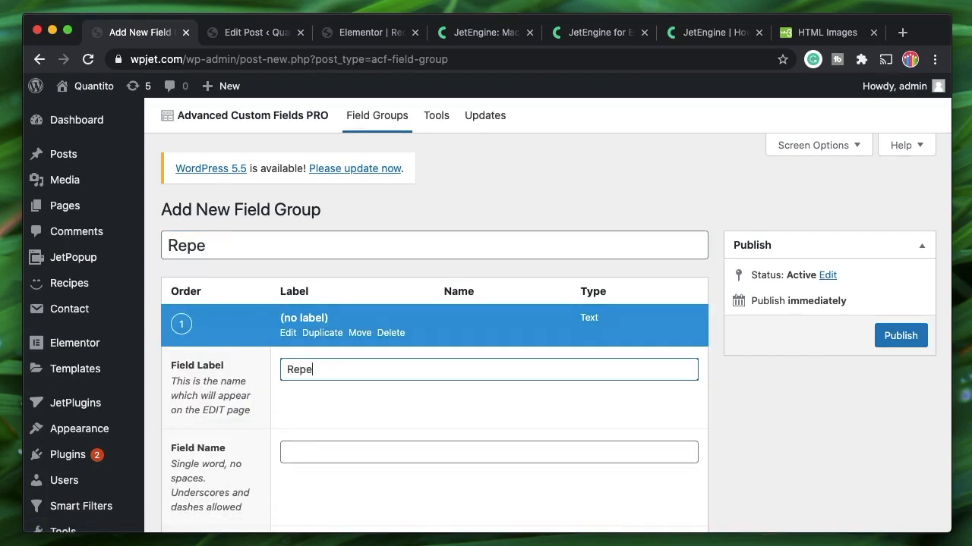
scroll(330, 290, down, 4)
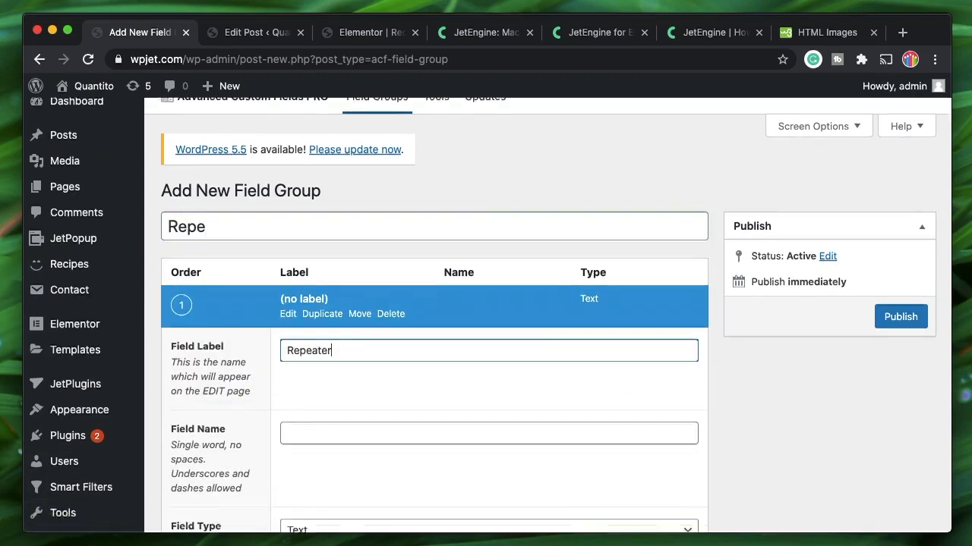
click(366, 322)
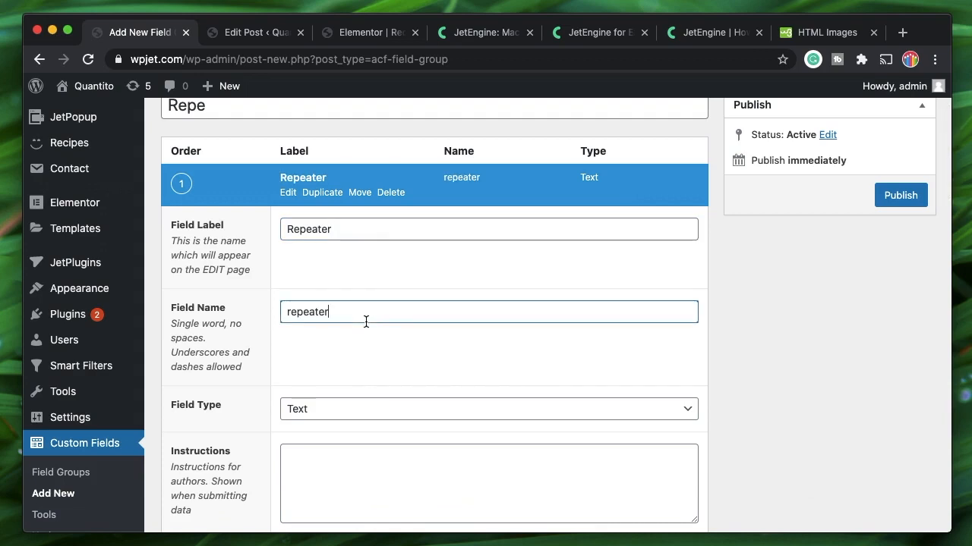
click(389, 409)
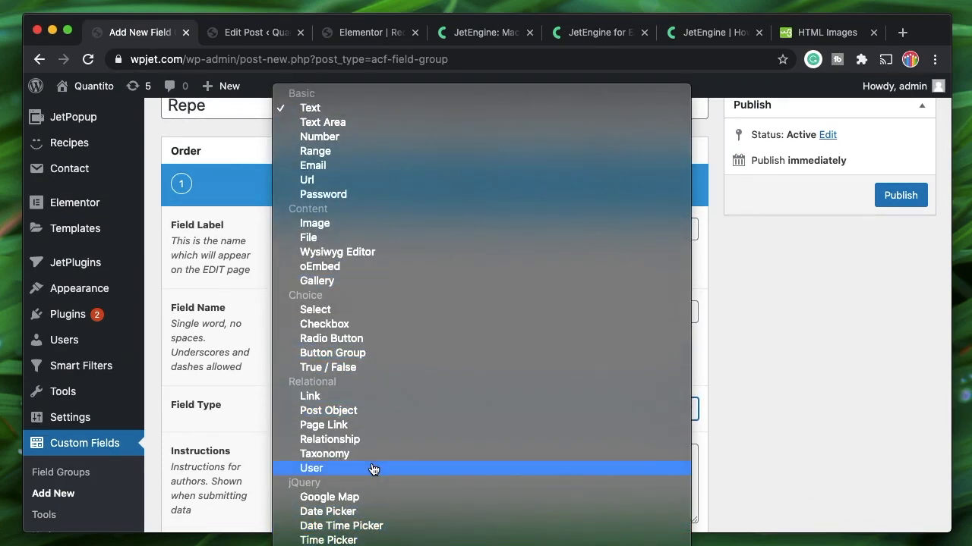
scroll(372, 466, down, 3)
click(338, 531)
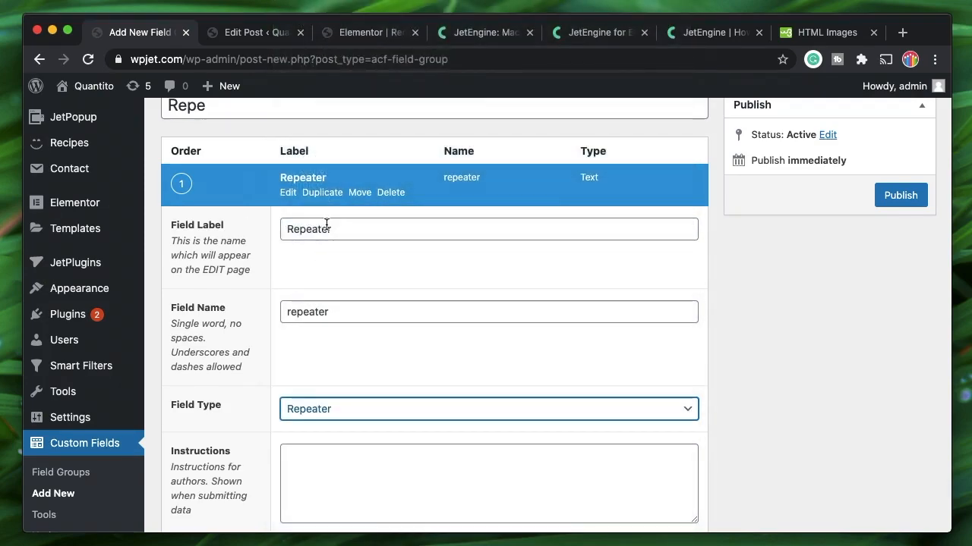
scroll(311, 362, down, 5)
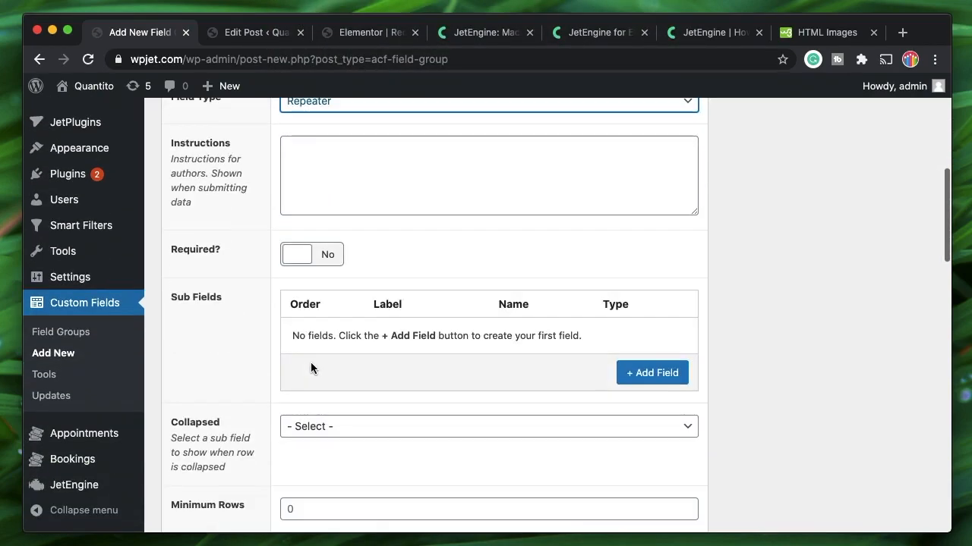
Add a Name text sub-field to the repeater
click(662, 372)
scroll(405, 194, down, 4)
scroll(405, 194, up, 5)
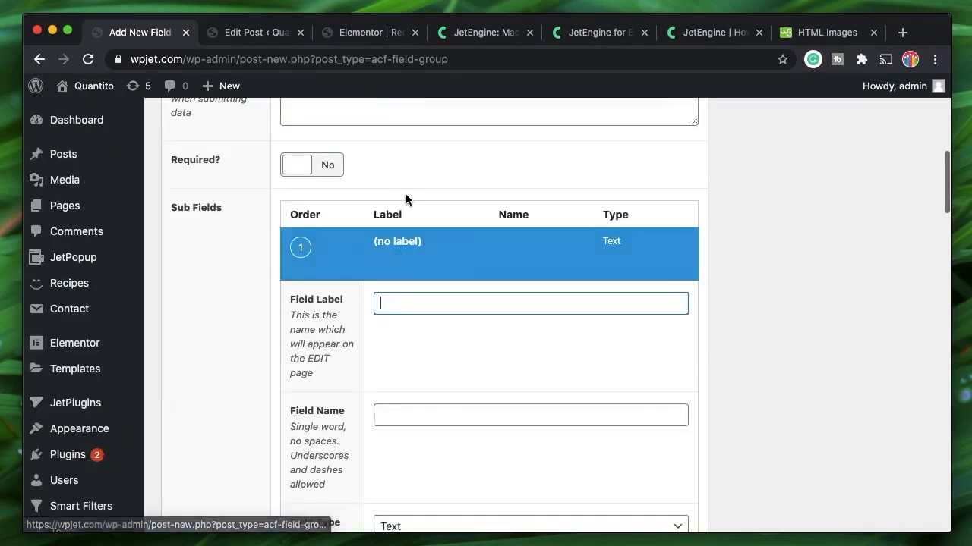
scroll(405, 193, down, 2)
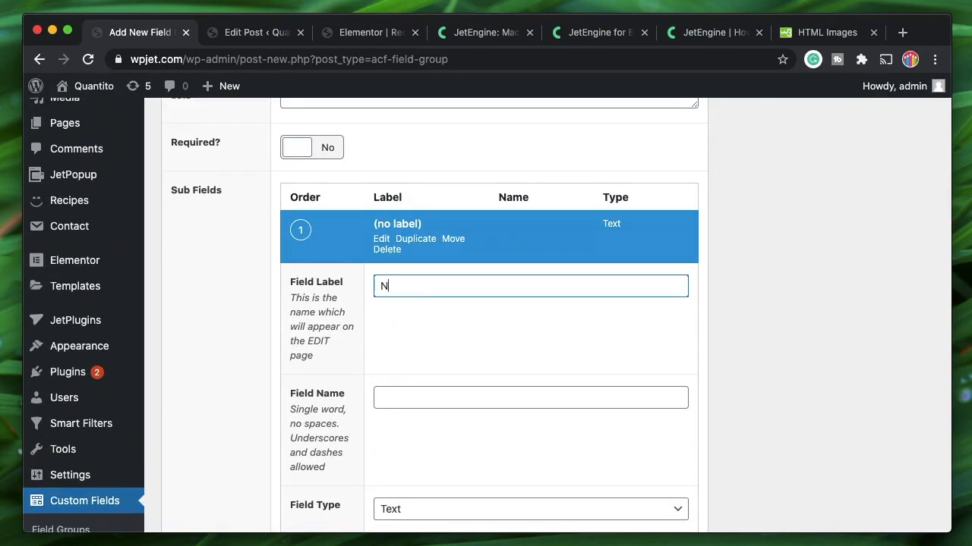
click(427, 389)
scroll(451, 369, down, 4)
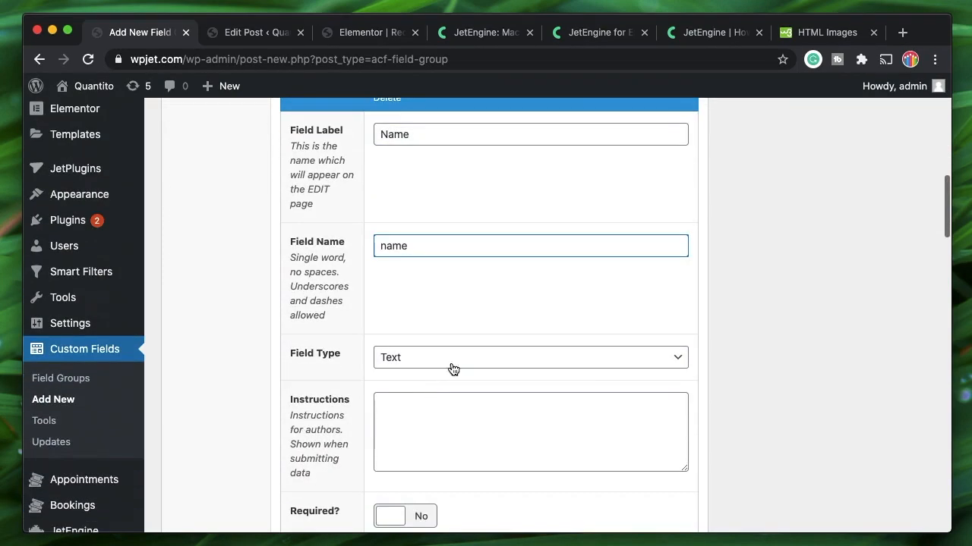
scroll(364, 202, up, 2)
click(380, 158)
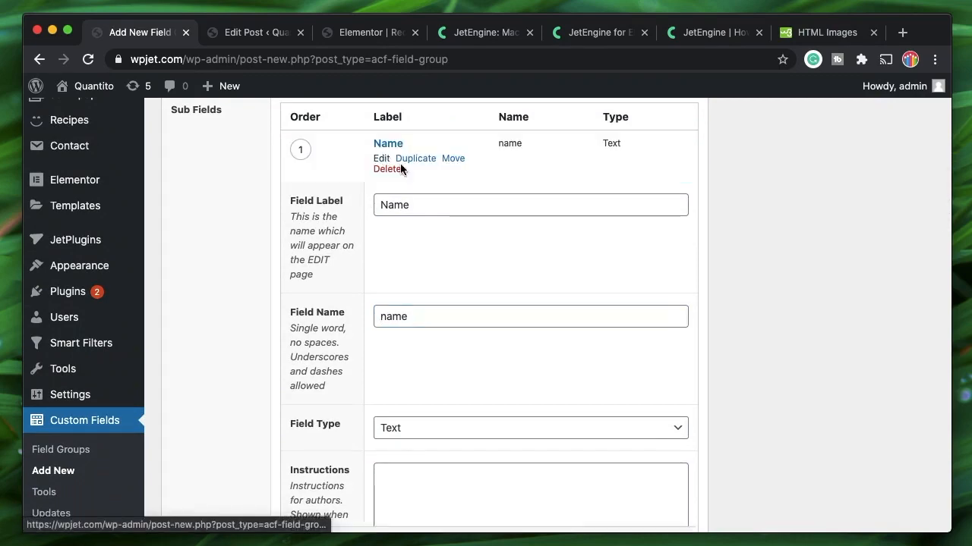
Add a Mail sub-field of type Email
click(650, 201)
scroll(403, 190, up, 3)
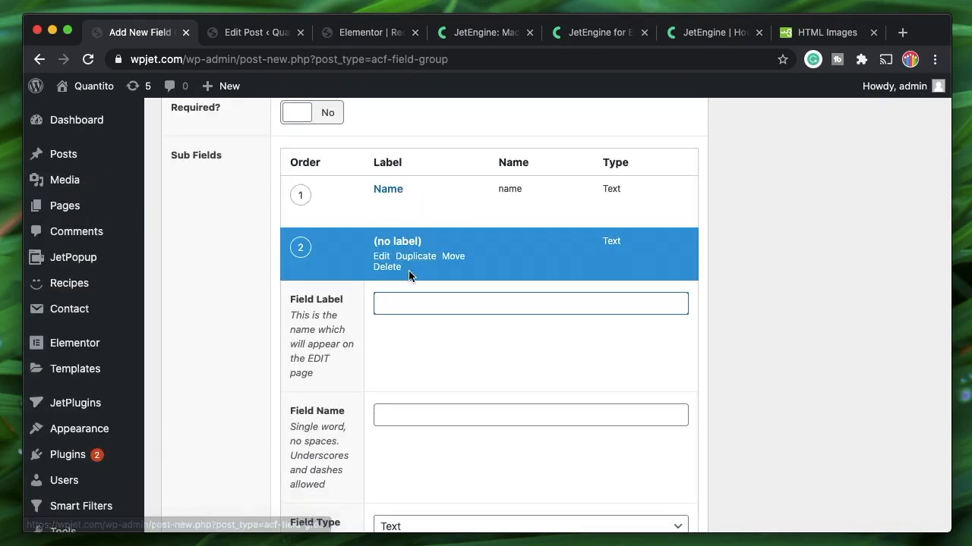
scroll(438, 448, down, 3)
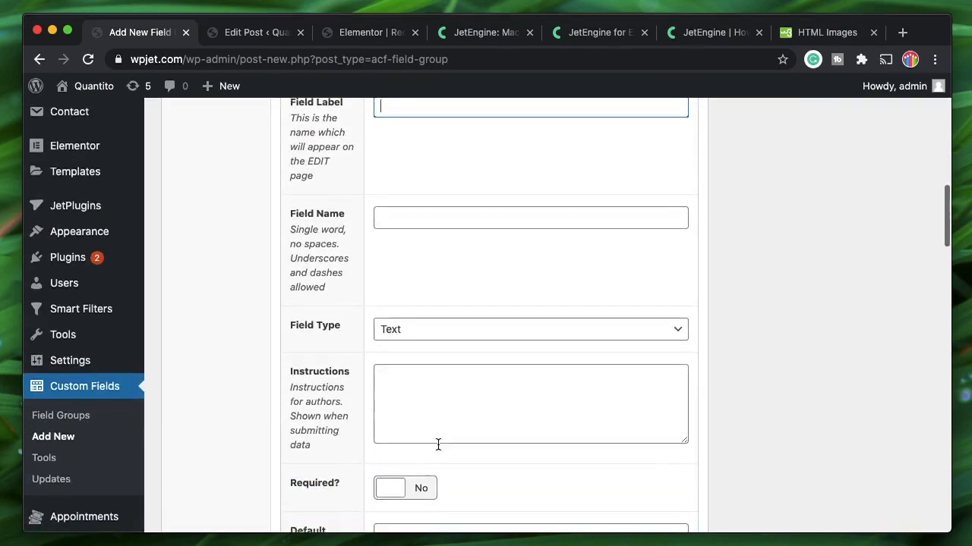
click(456, 330)
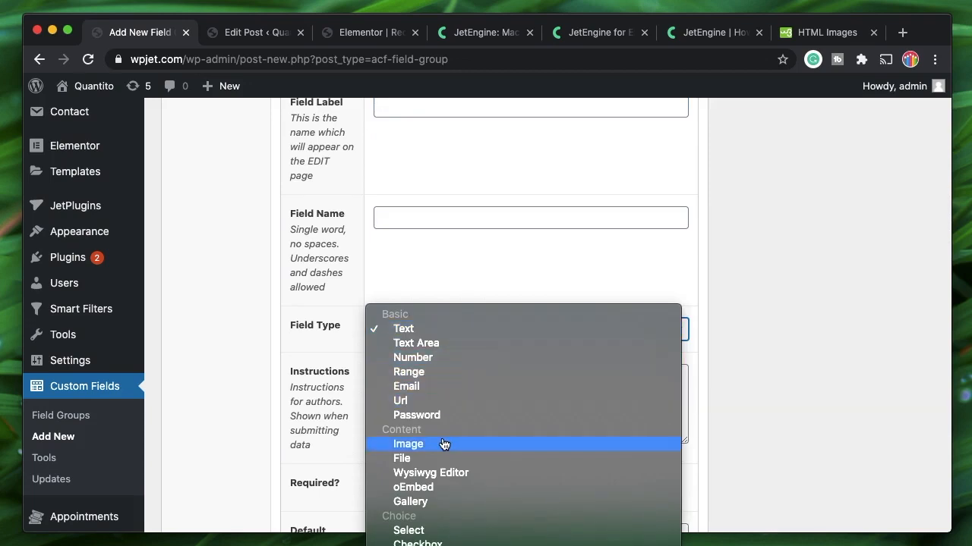
click(433, 386)
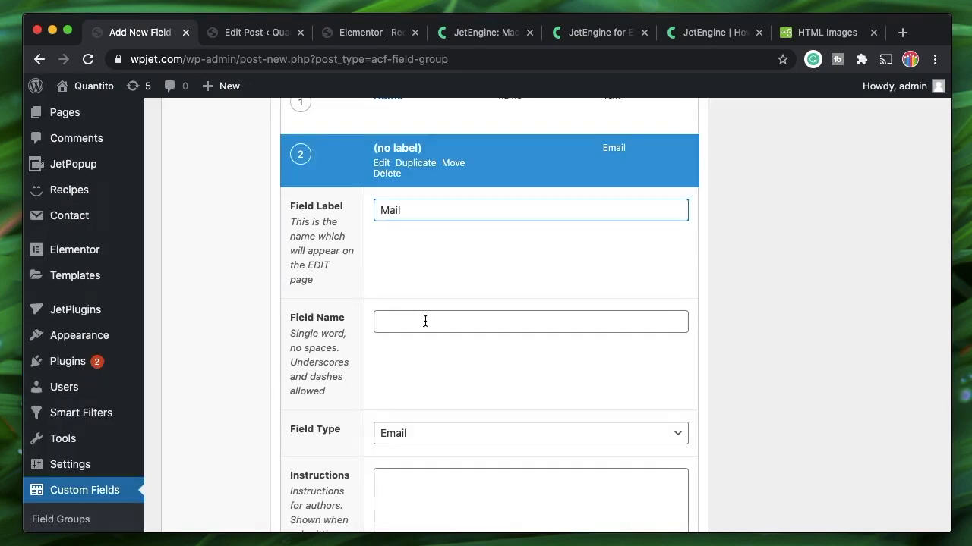
click(425, 321)
Add an Image sub-field of type Image and collapse its settings
click(618, 217)
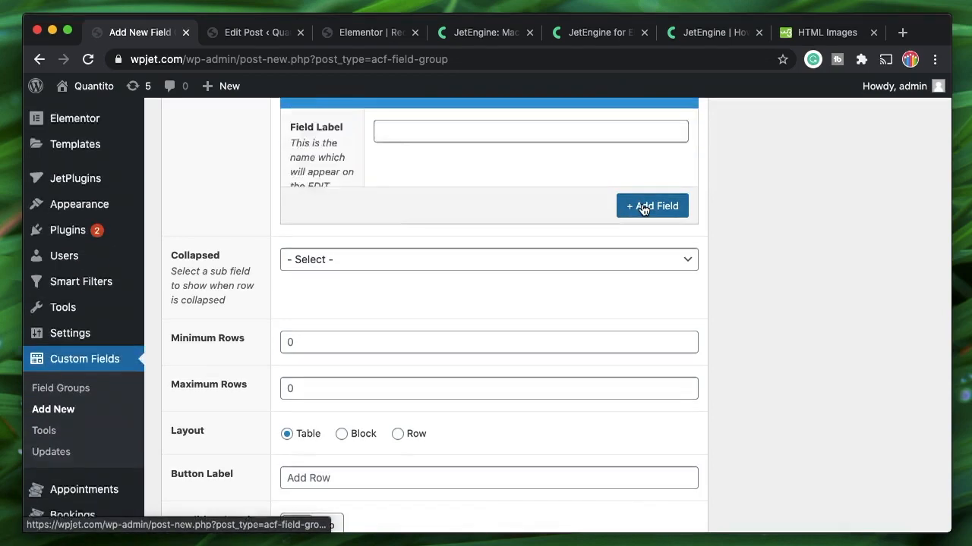
scroll(450, 241, up, 1)
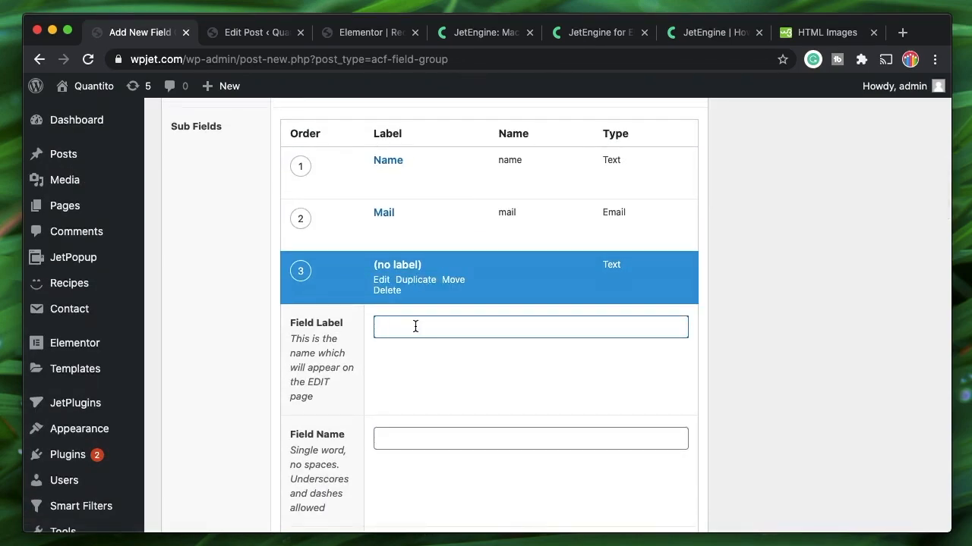
text(Imag)
click(427, 436)
scroll(424, 434, down, 5)
click(425, 326)
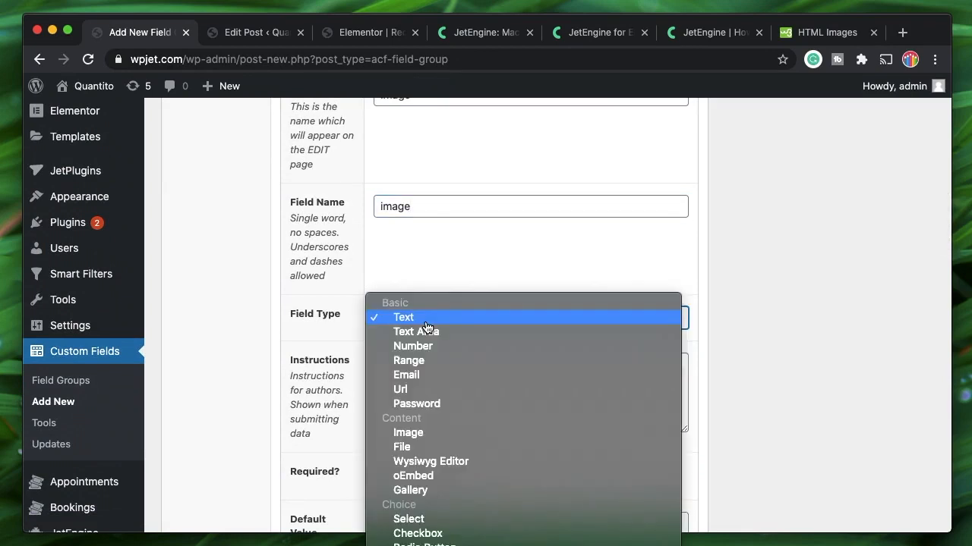
click(427, 432)
scroll(387, 304, up, 3)
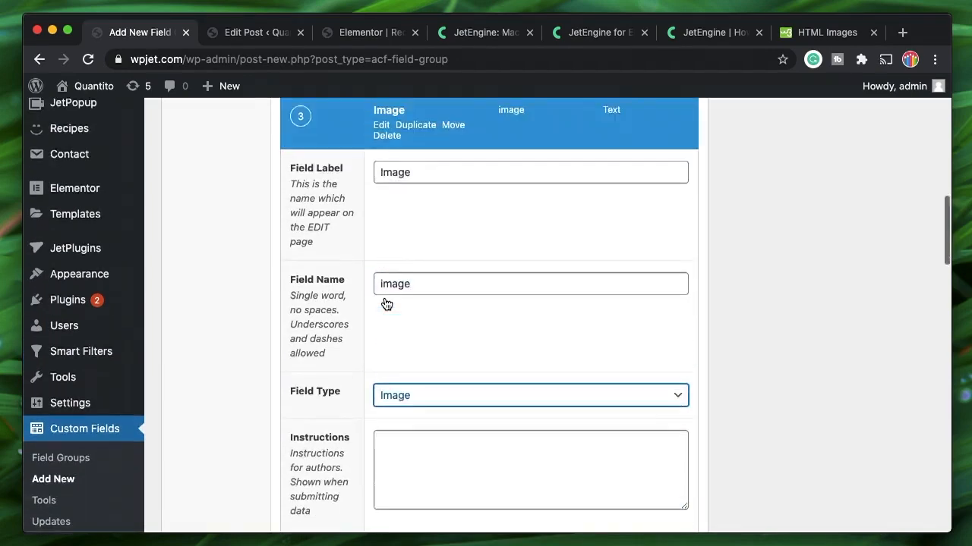
scroll(385, 289, up, 2)
click(380, 201)
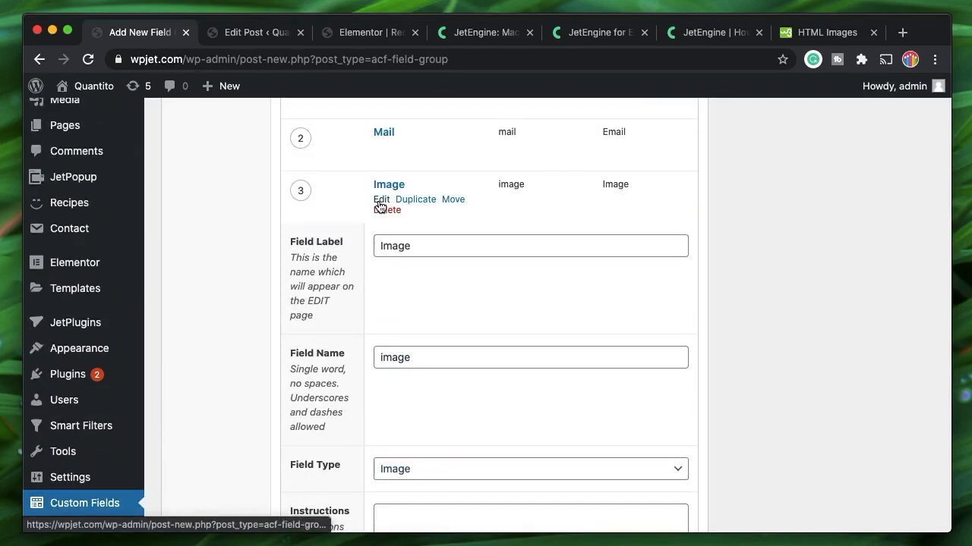
scroll(380, 206, up, 3)
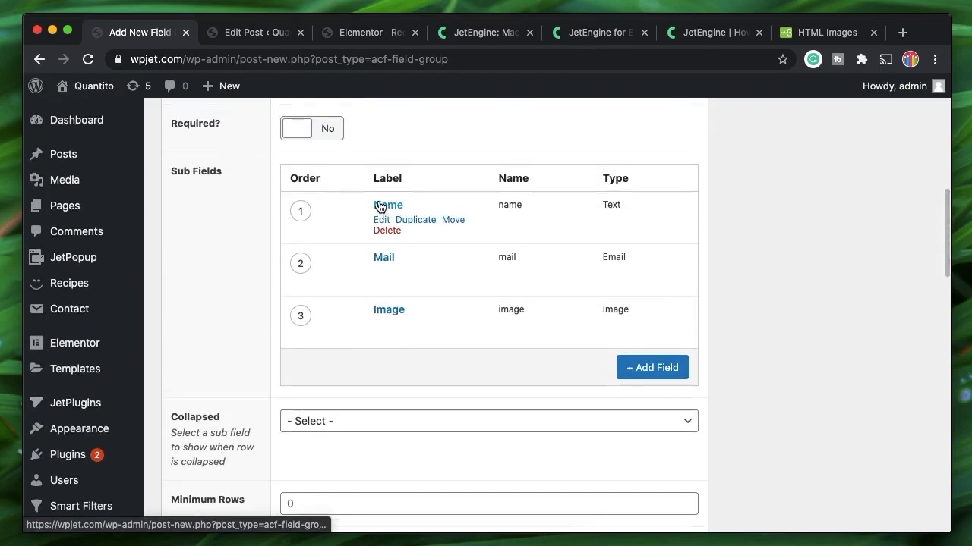
scroll(395, 220, up, 1)
scroll(415, 311, up, 5)
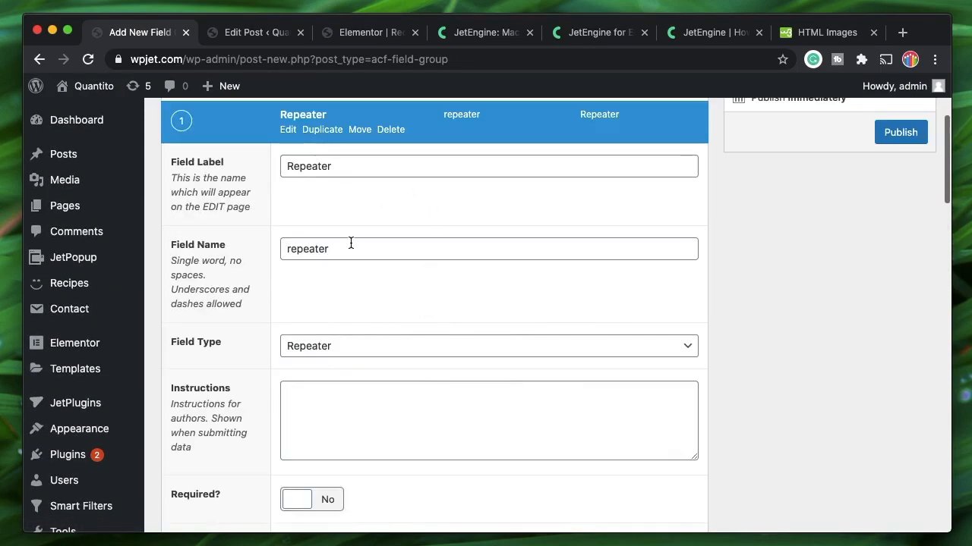
Collapse the Repeater field and check the Elementor template and recipe post tabs
click(288, 129)
scroll(353, 224, up, 1)
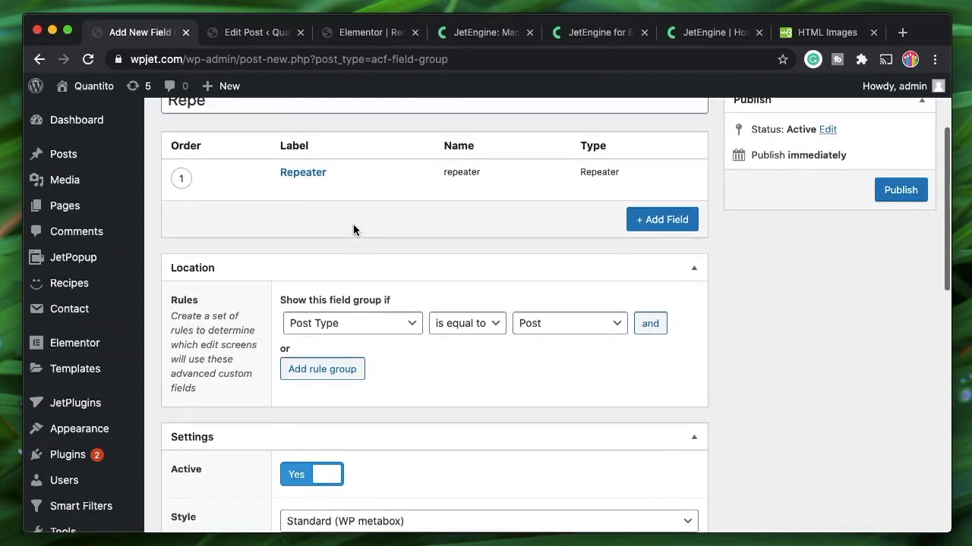
scroll(352, 224, up, 1)
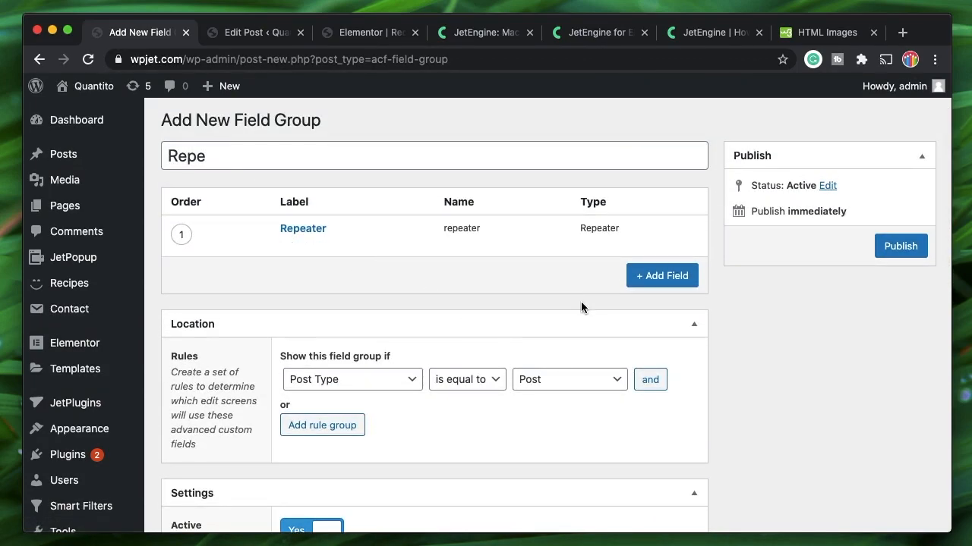
mouse_move(369, 250)
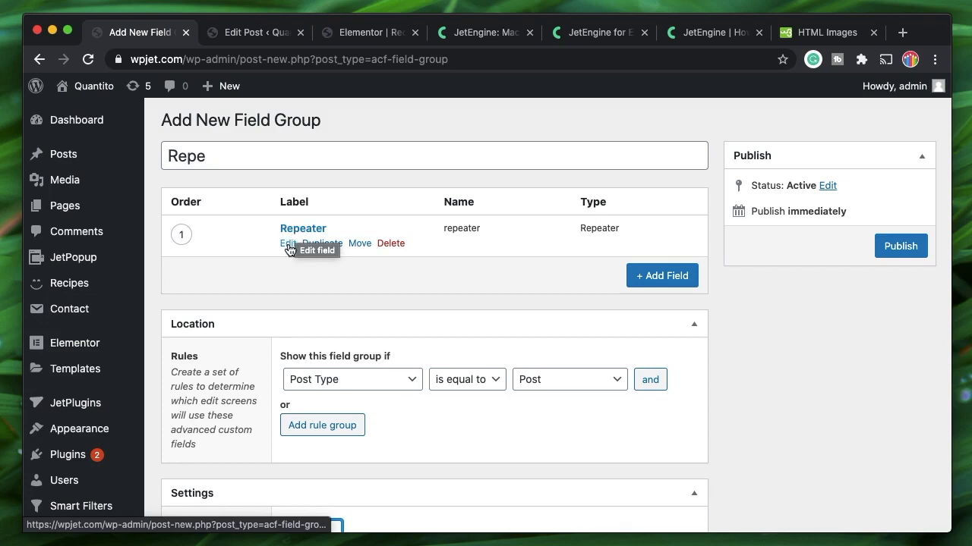
click(383, 32)
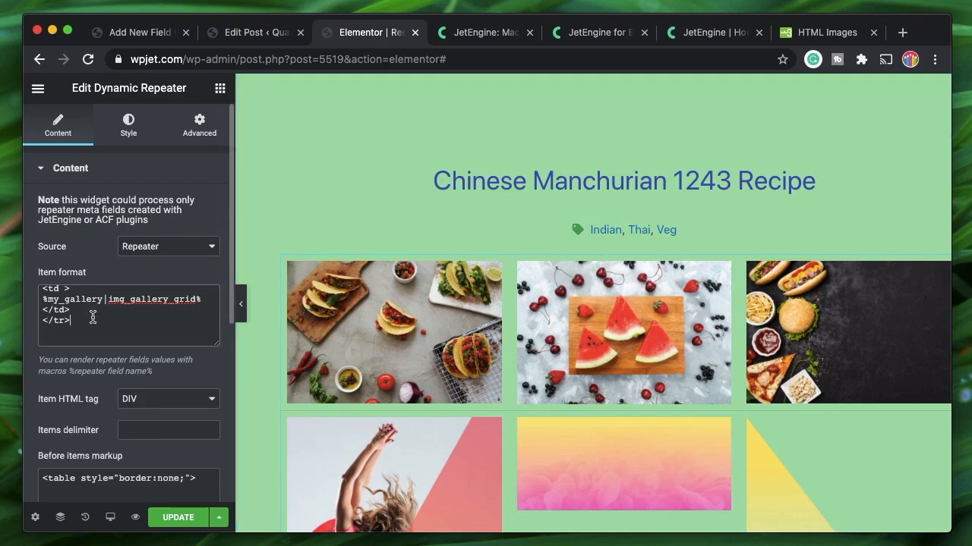
click(251, 34)
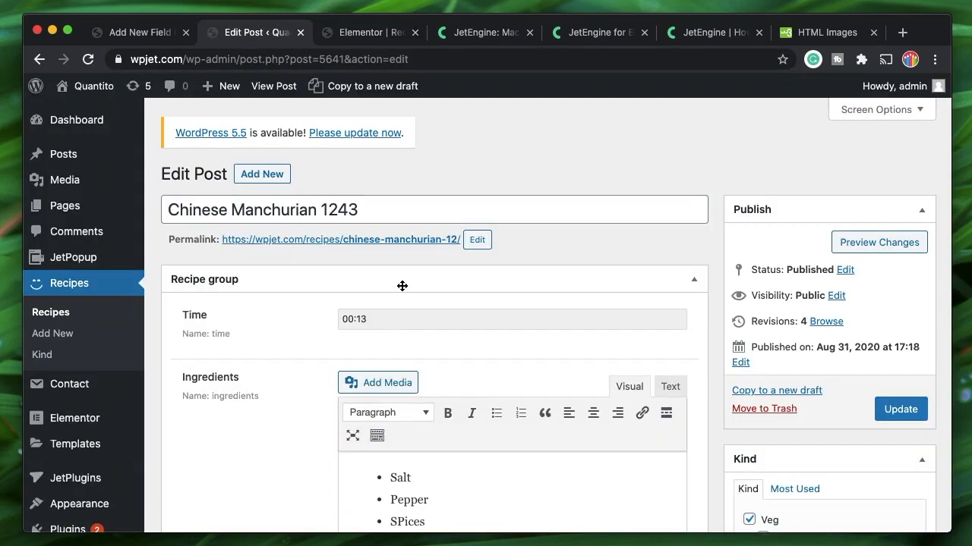
click(139, 34)
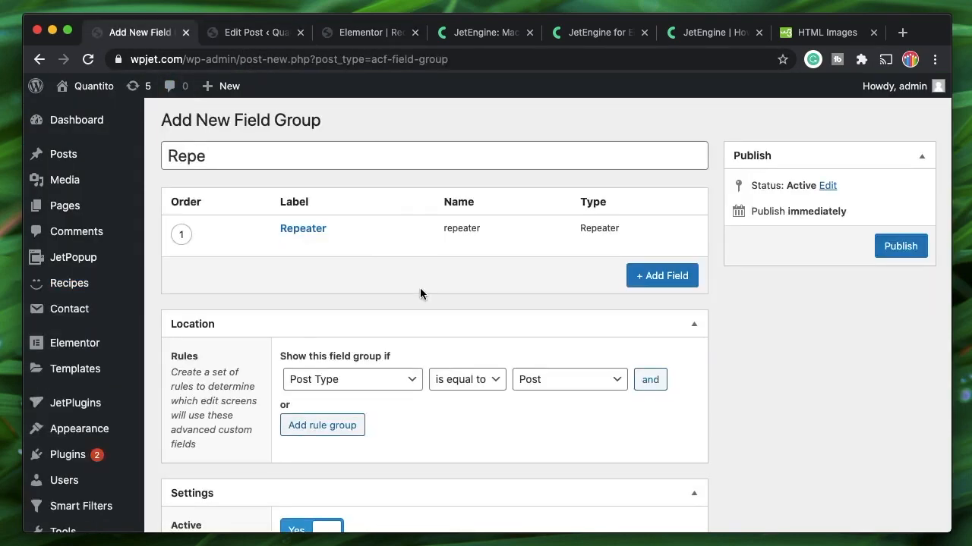
scroll(419, 294, down, 3)
Set the location rule to Post Type equals Recipes and publish the group
click(558, 234)
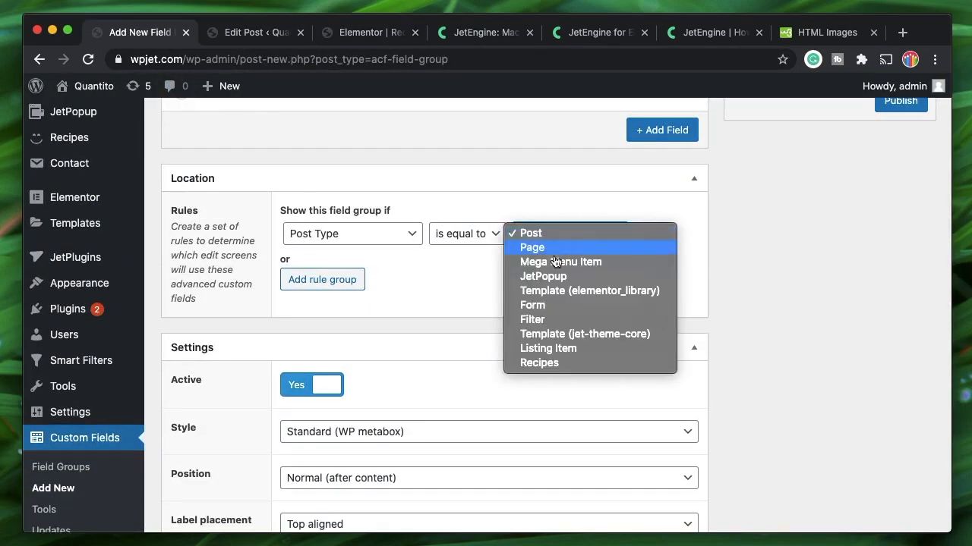
click(556, 363)
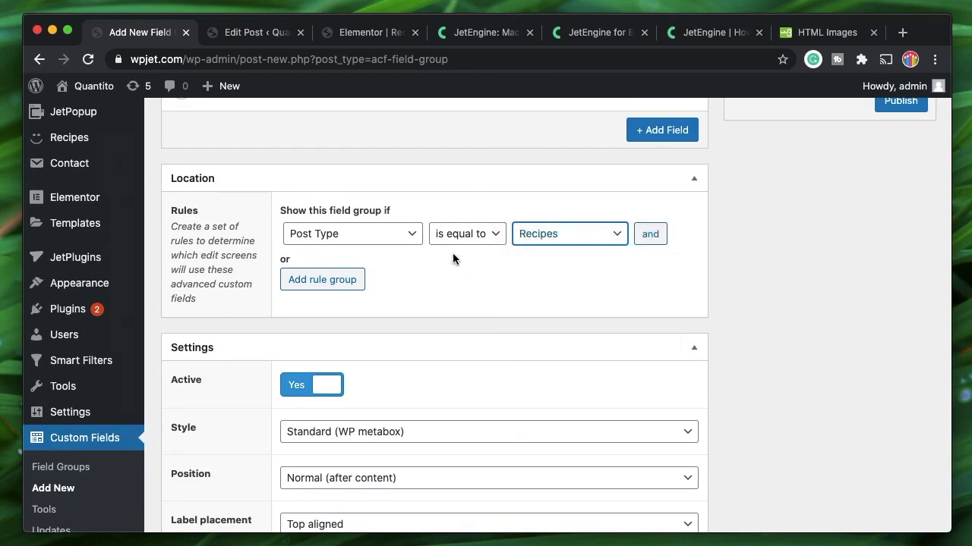
scroll(452, 258, up, 3)
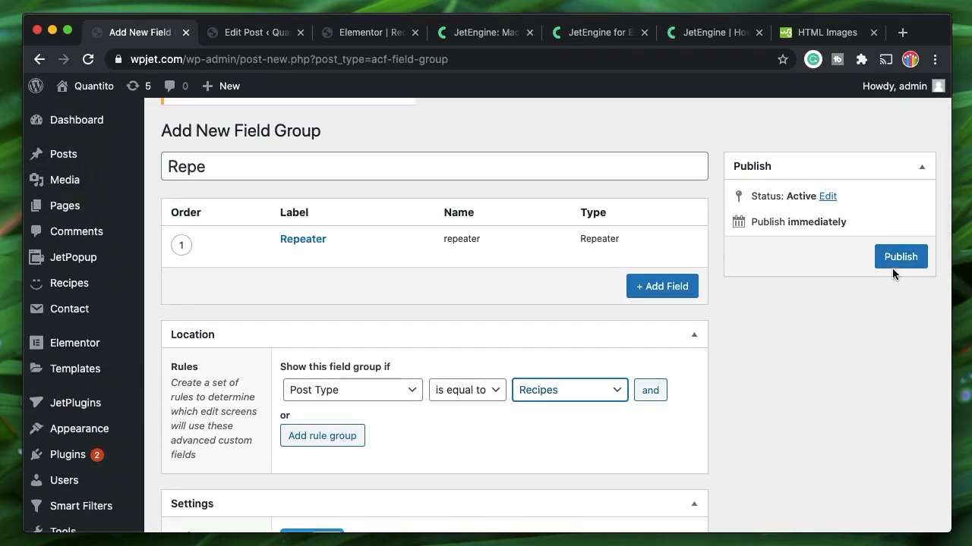
click(899, 258)
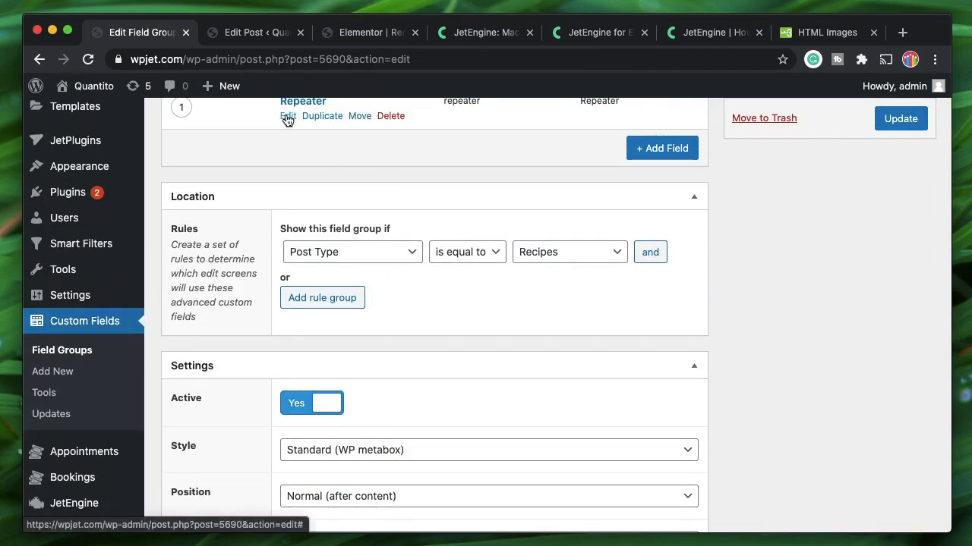
click(288, 116)
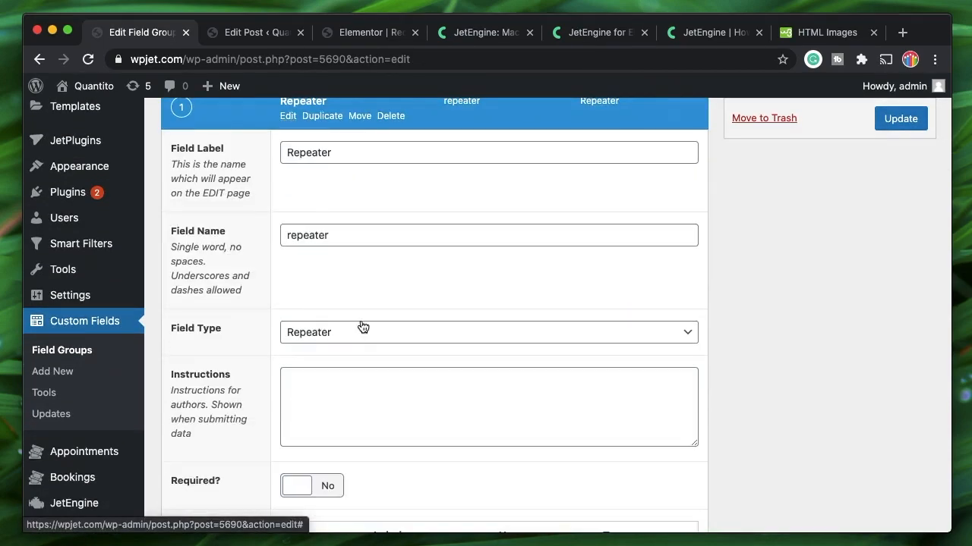
Save the template, delete the Dynamic Repeater gallery widget, save again and reload
scroll(362, 326, down, 5)
mouse_move(529, 184)
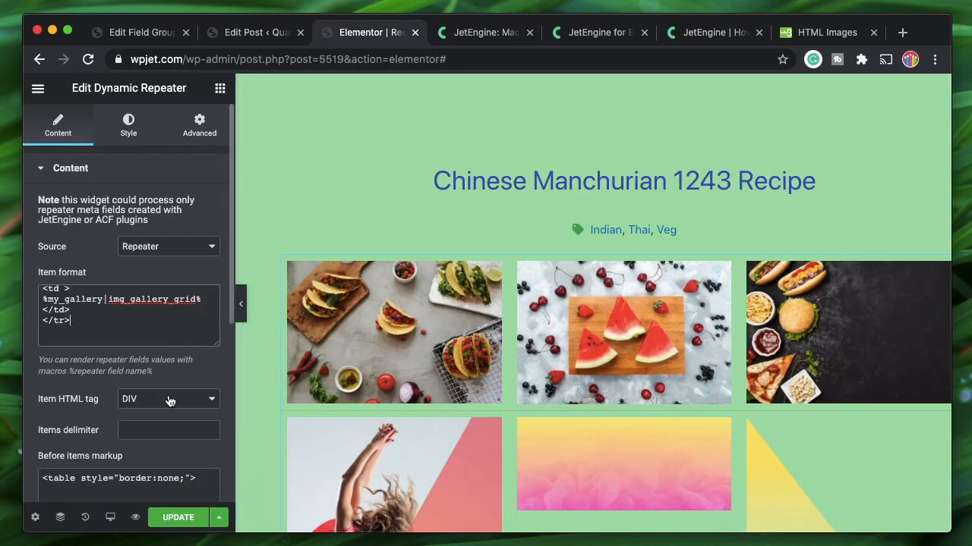
click(189, 519)
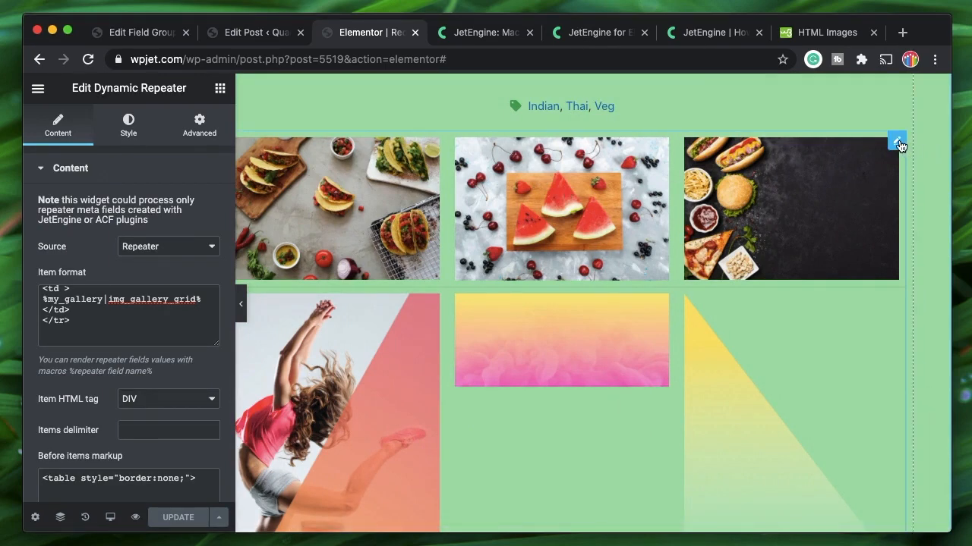
right_click(899, 145)
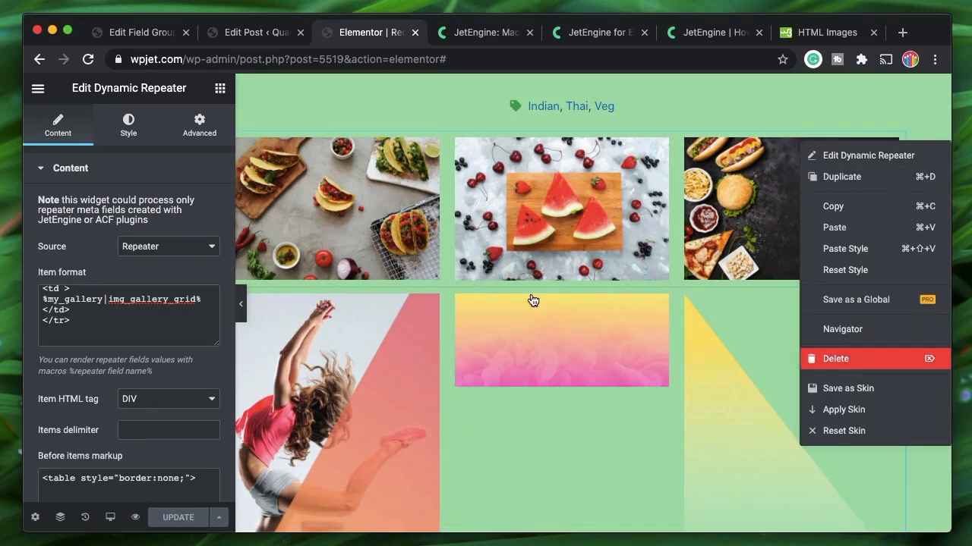
key(Delete)
click(162, 517)
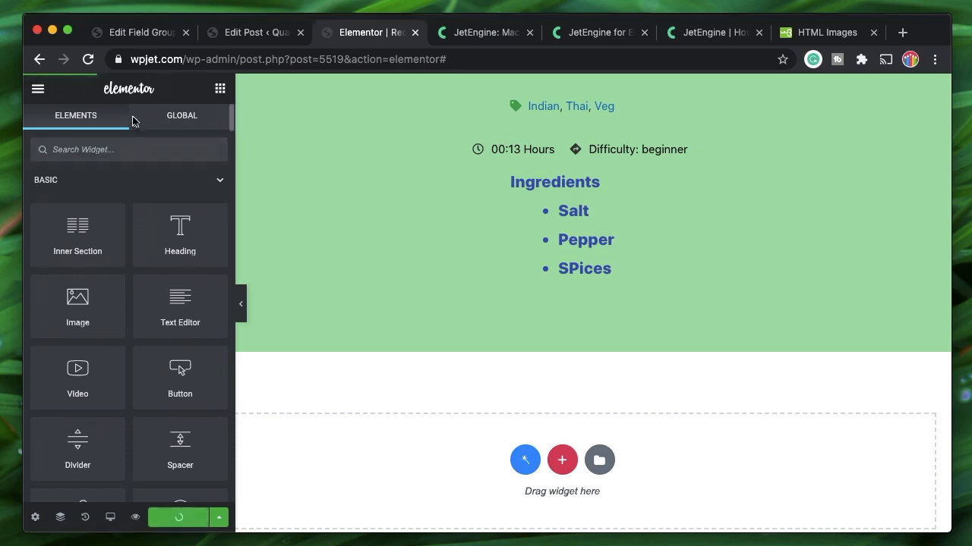
click(88, 60)
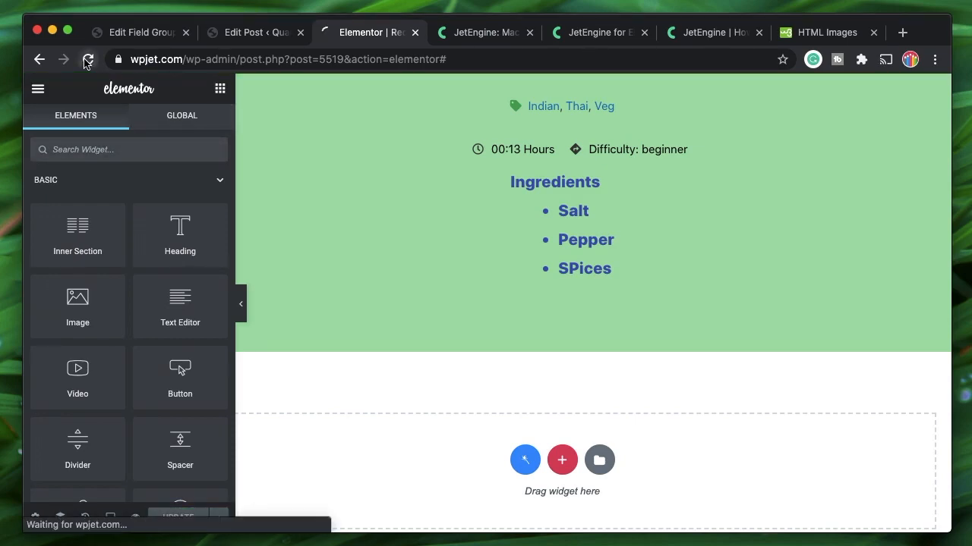
click(235, 34)
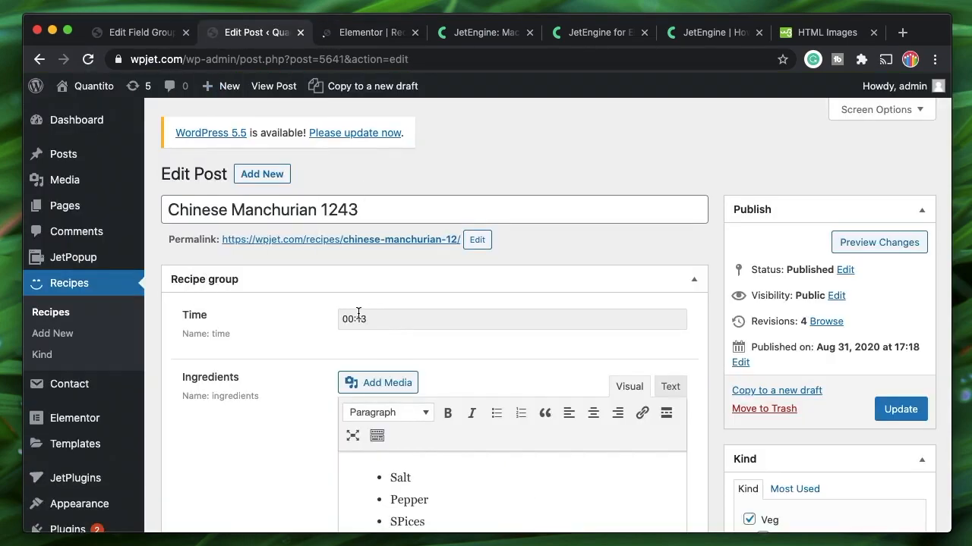
Add a repeater row with a name and the watermelon picture, then start the next row's image
click(84, 61)
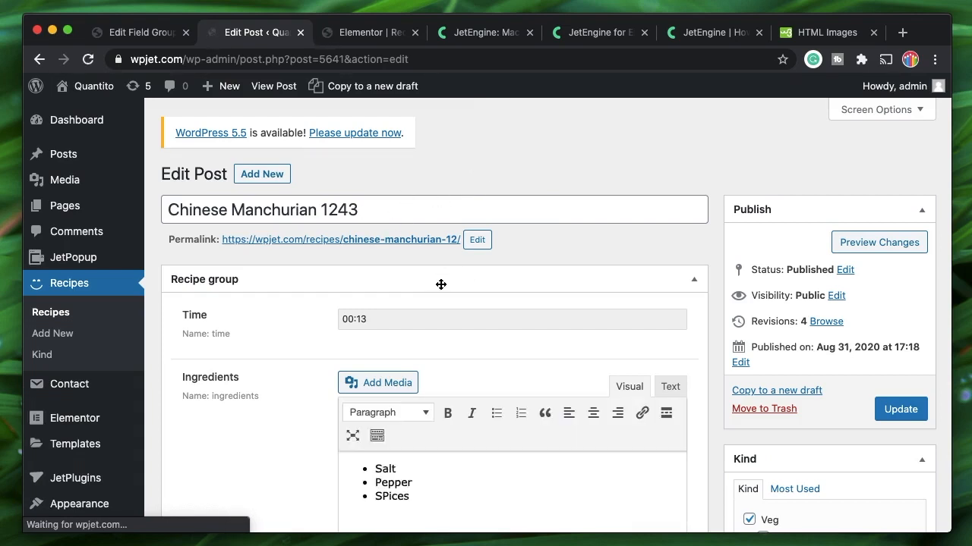
click(267, 285)
scroll(251, 227, down, 3)
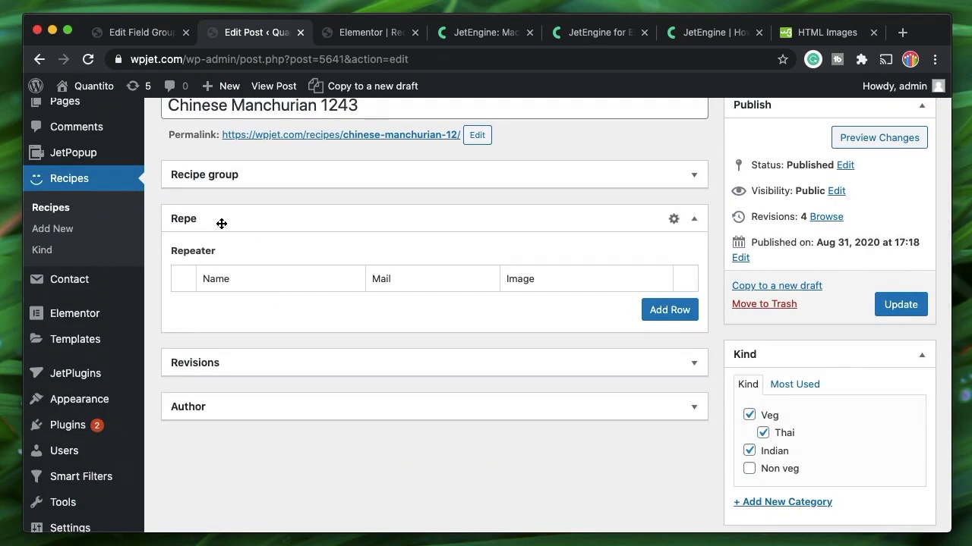
click(666, 310)
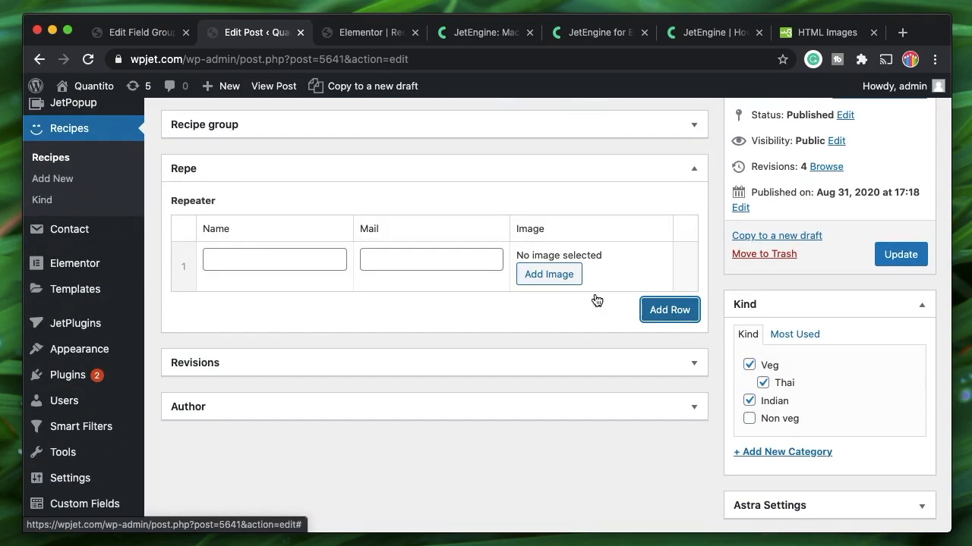
click(274, 259)
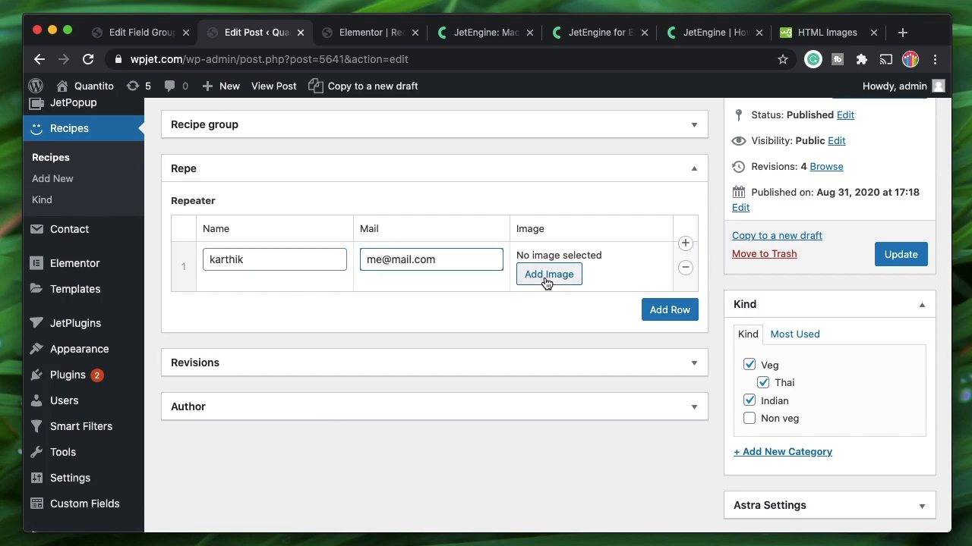
click(547, 278)
click(220, 258)
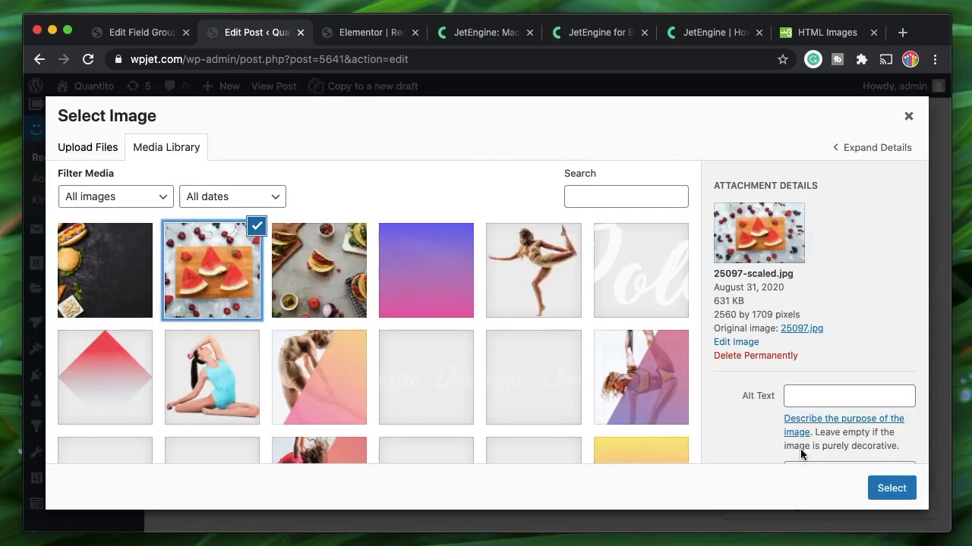
click(891, 488)
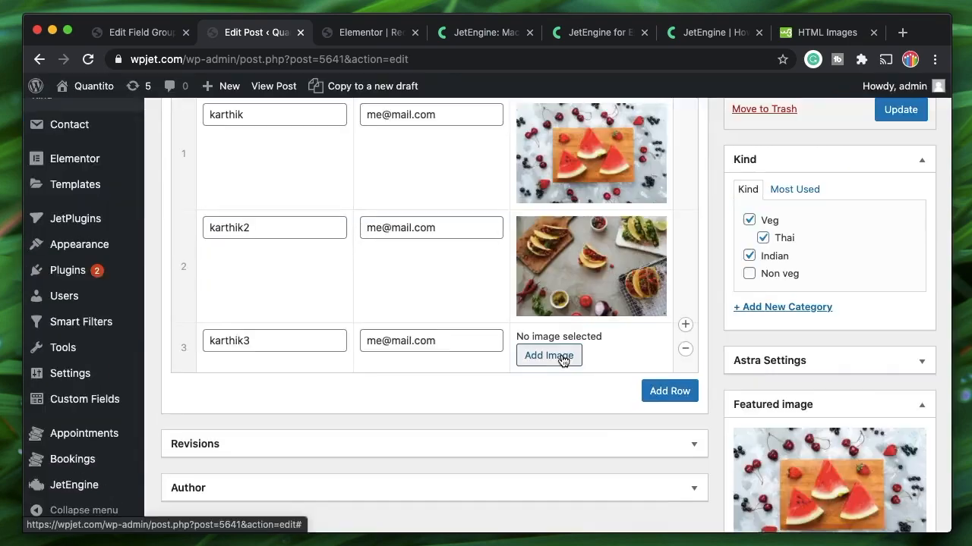
click(564, 359)
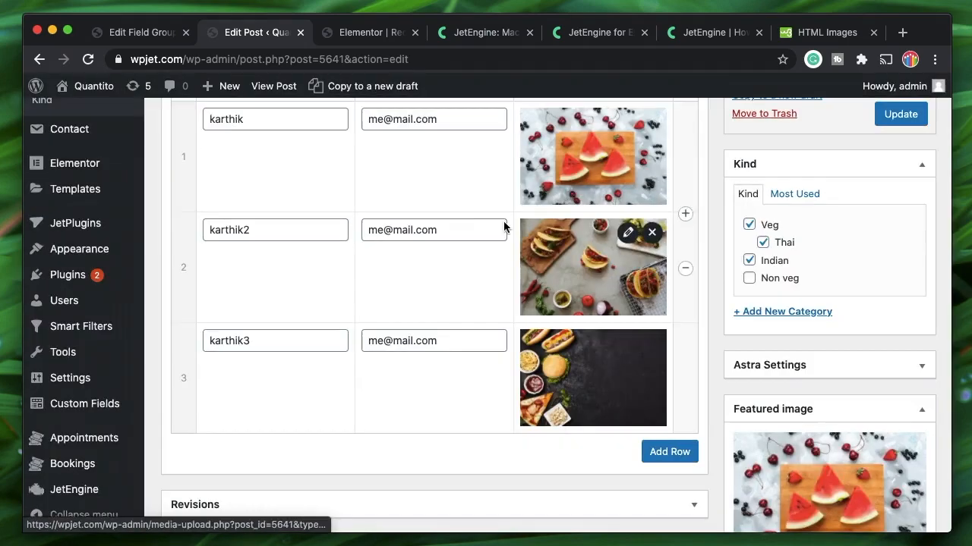
scroll(499, 217, up, 2)
Expand the Repe field box on the recipe post and review its saved rows and pictures
scroll(660, 235, up, 2)
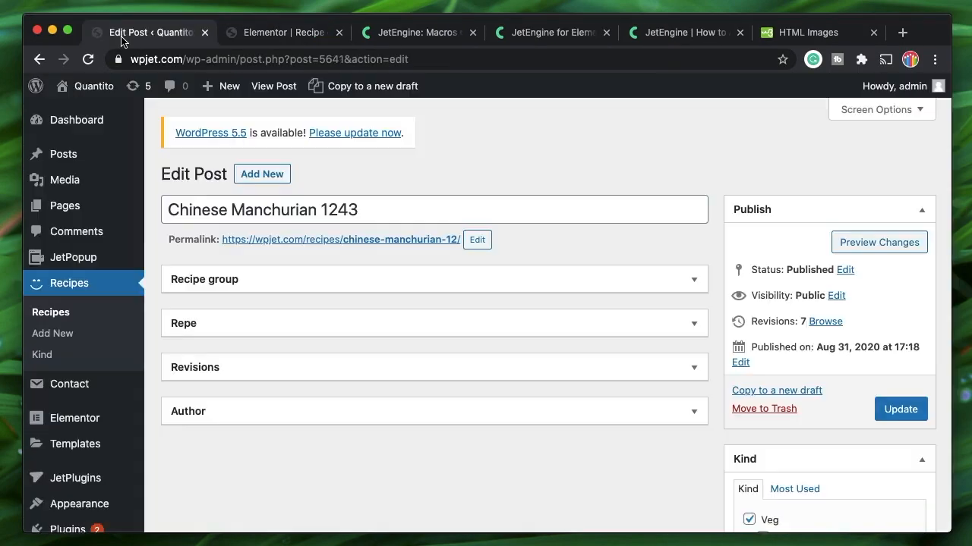
click(481, 319)
scroll(481, 319, down, 2)
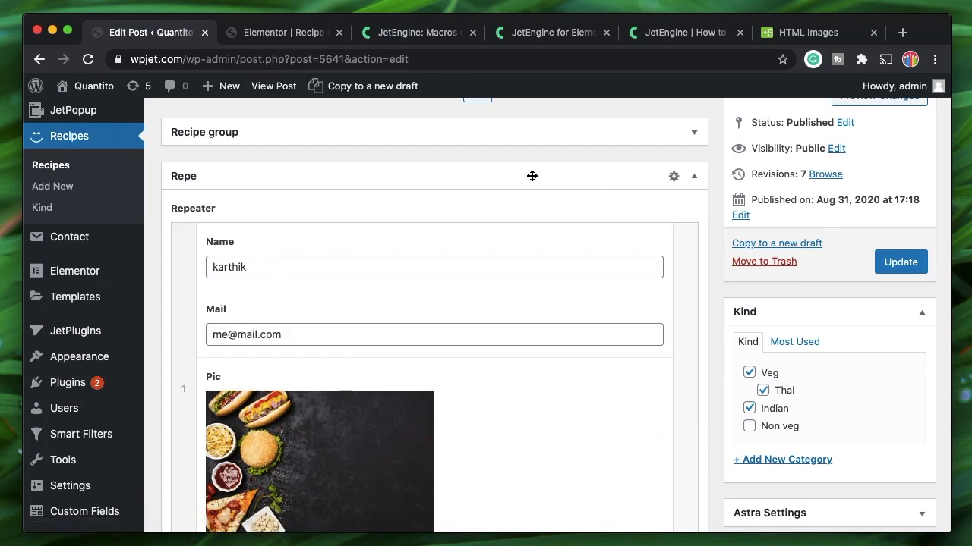
scroll(473, 325, down, 1)
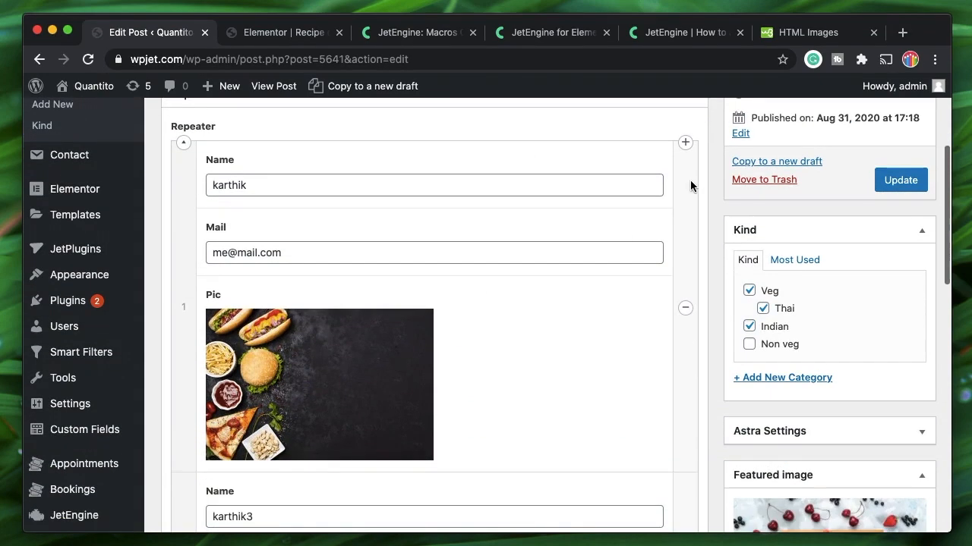
scroll(578, 339, down, 3)
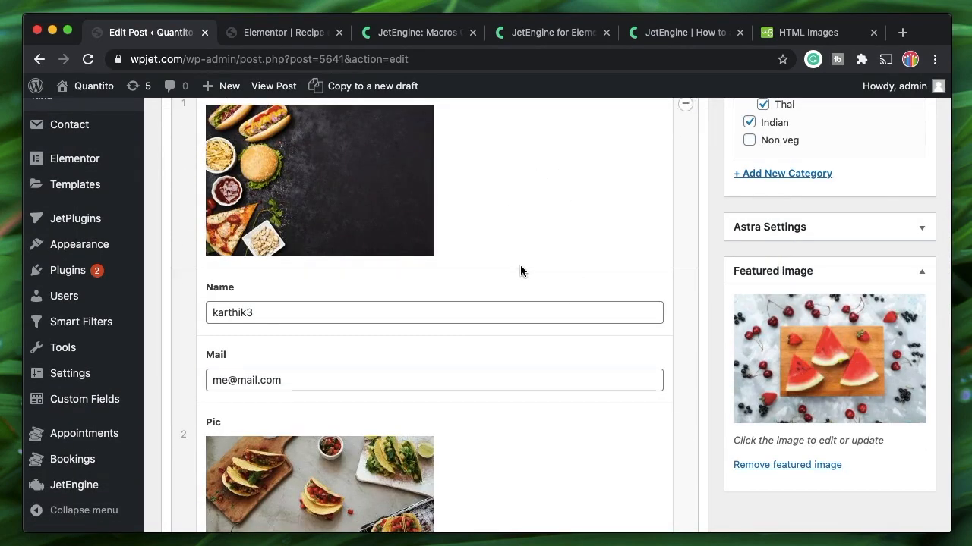
scroll(520, 265, up, 5)
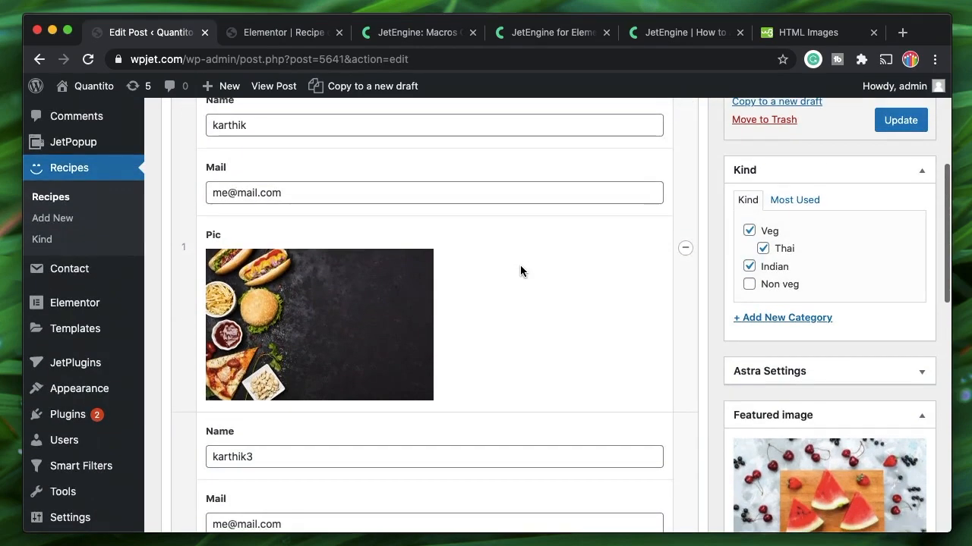
Recheck the recipe post, then return to the Elementor recipe template
click(275, 34)
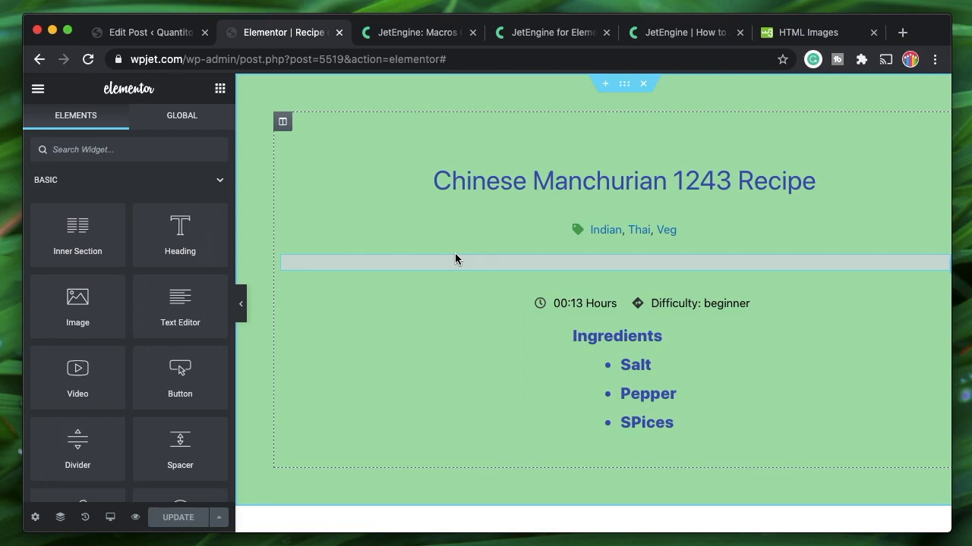
click(140, 34)
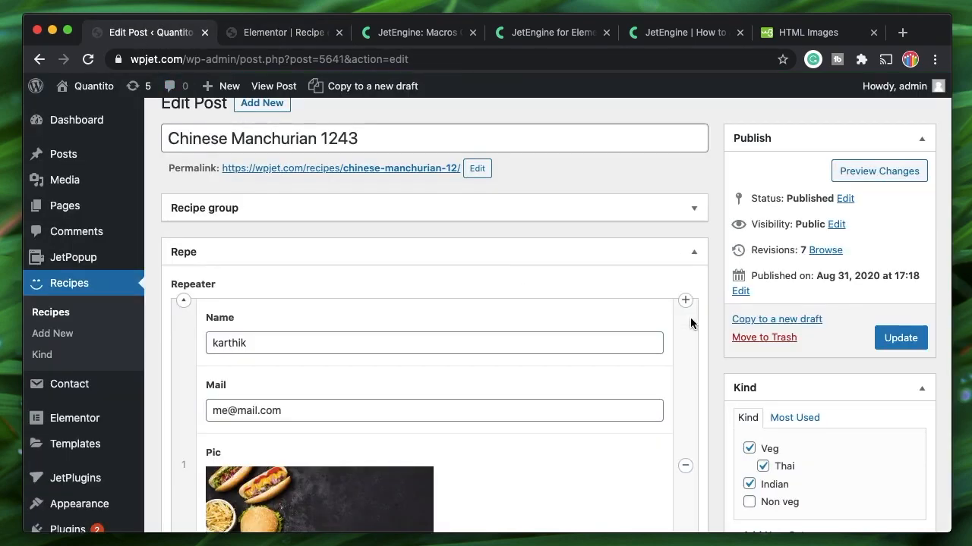
mouse_move(687, 302)
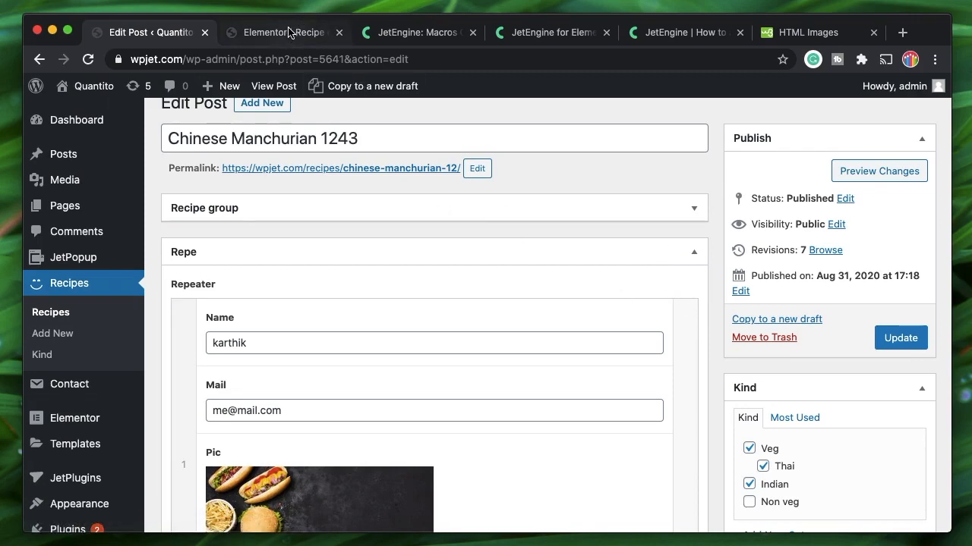
scroll(388, 368, down, 15)
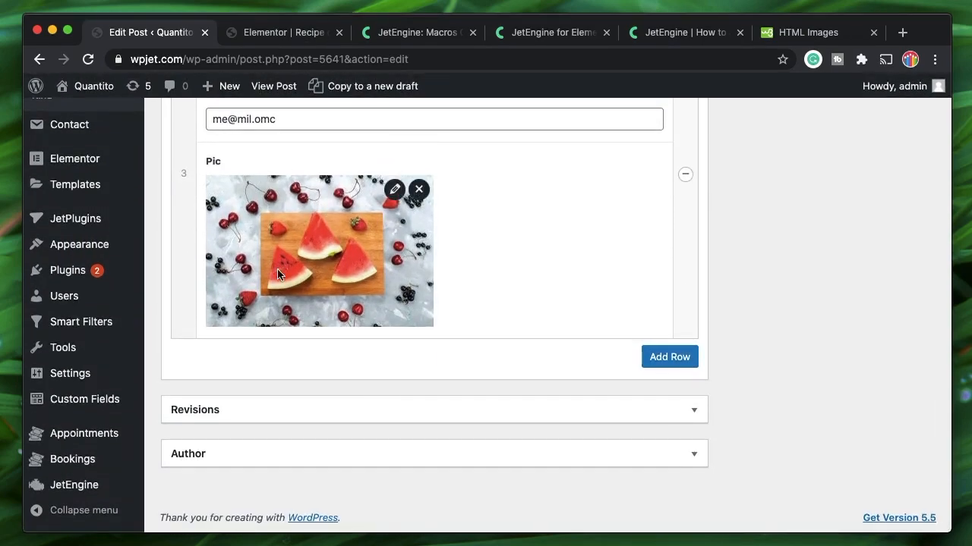
click(263, 37)
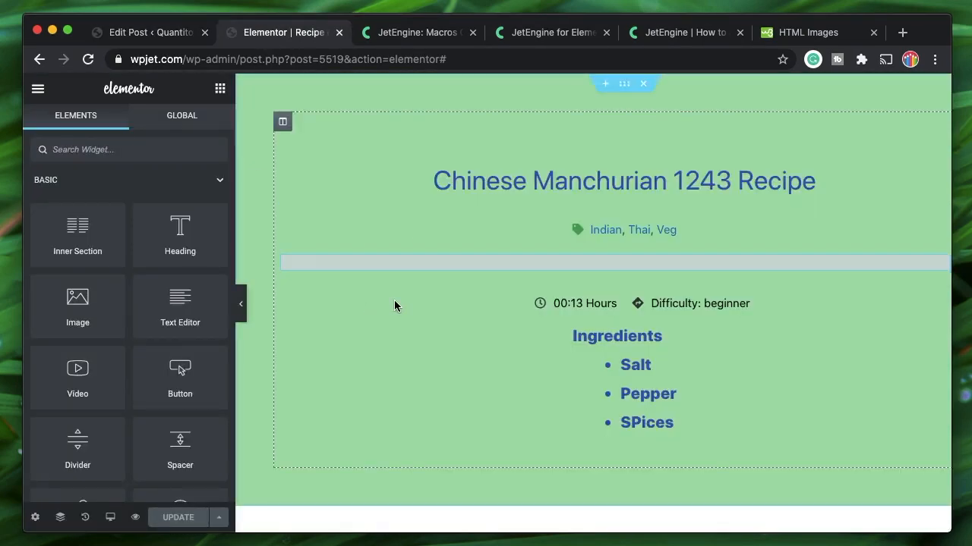
Set the empty Dynamic Repeater's ACF Field to Repeater and type %% into Item format
click(437, 264)
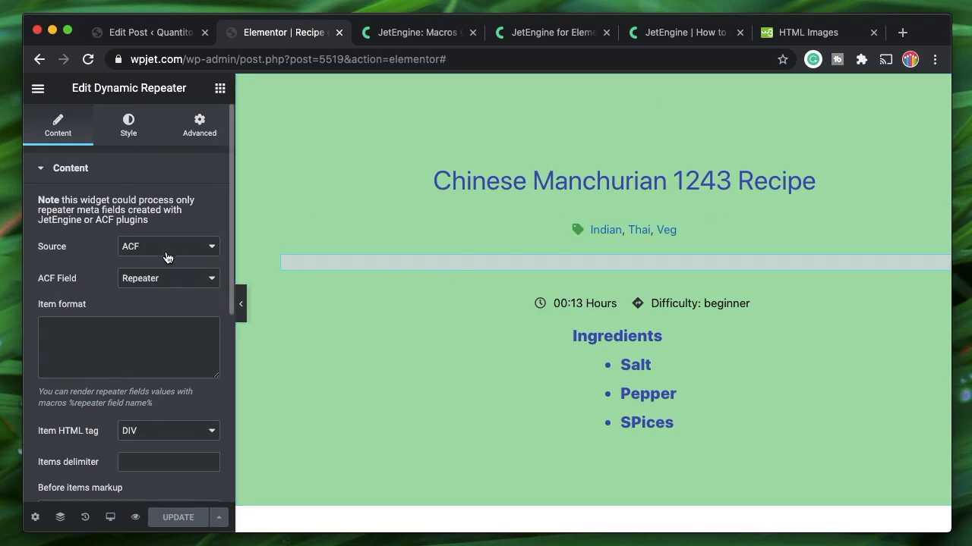
click(175, 281)
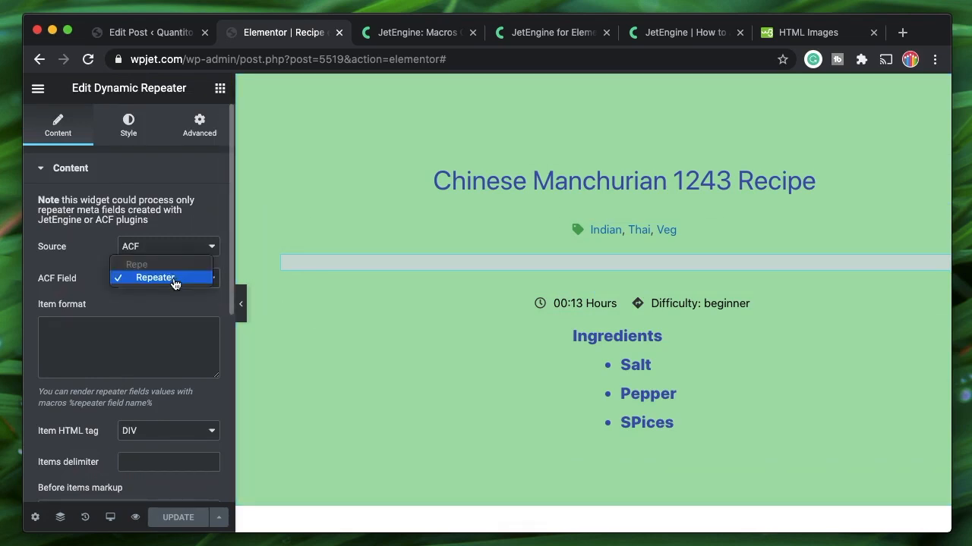
click(174, 279)
click(85, 348)
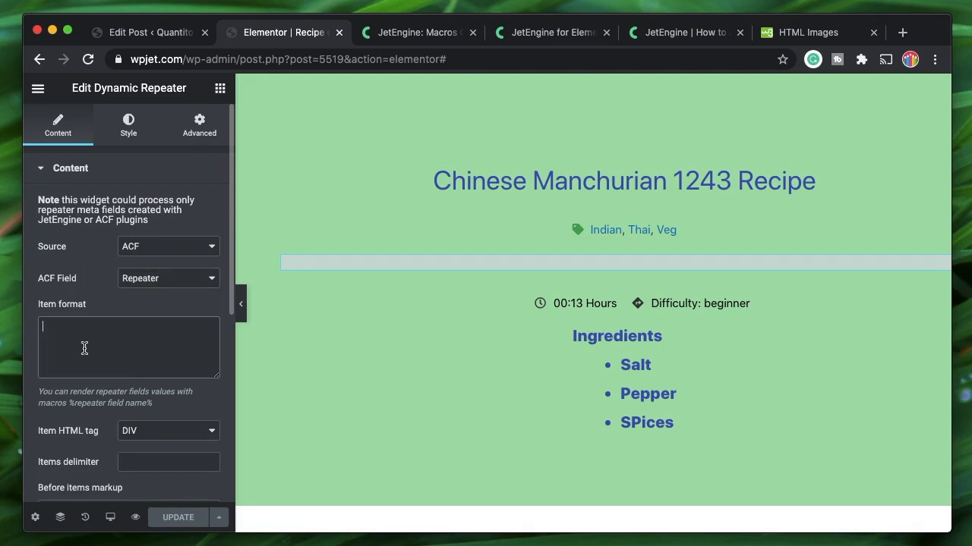
text(%%)
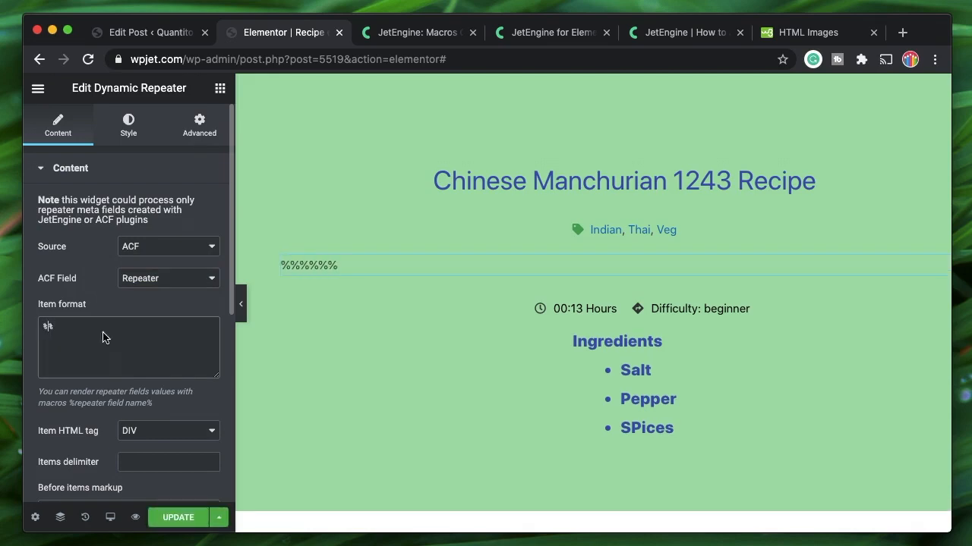
Go to the ACF Field Groups list, logging back in to the admin when prompted
click(129, 36)
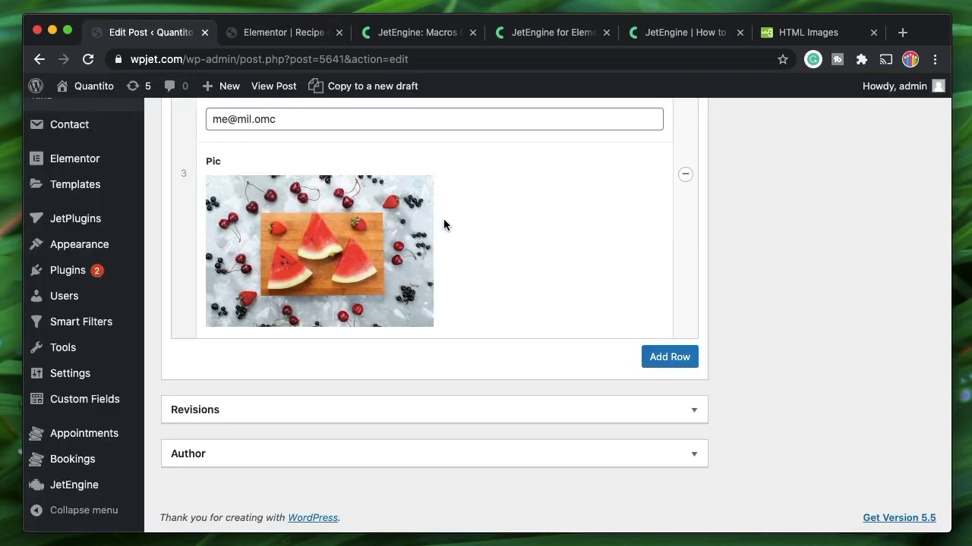
scroll(444, 221, up, 10)
scroll(444, 224, up, 5)
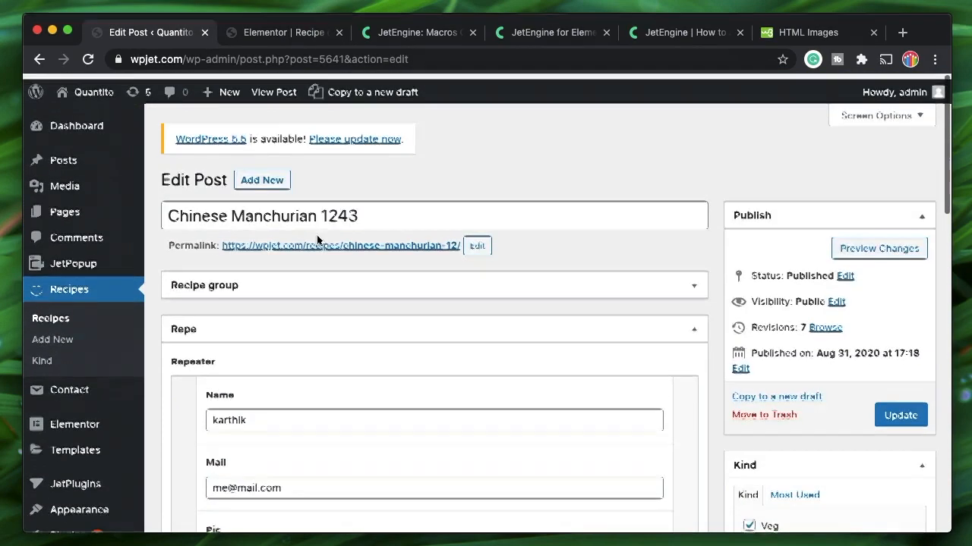
scroll(99, 425, down, 1)
scroll(96, 433, down, 5)
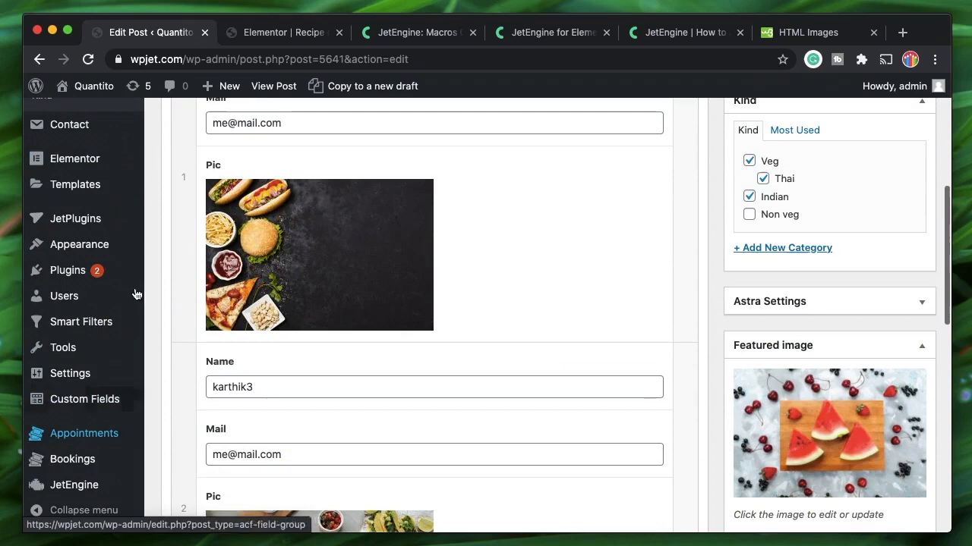
click(71, 404)
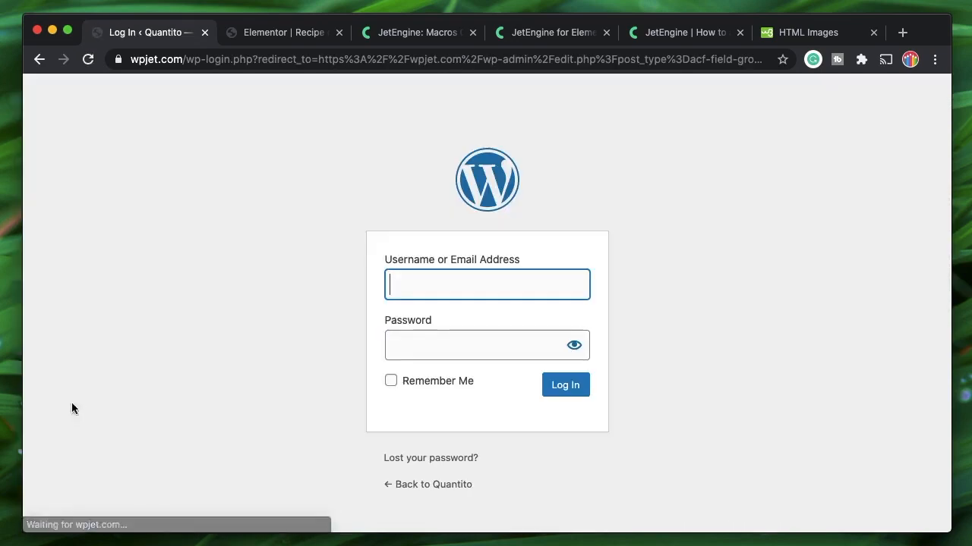
click(559, 391)
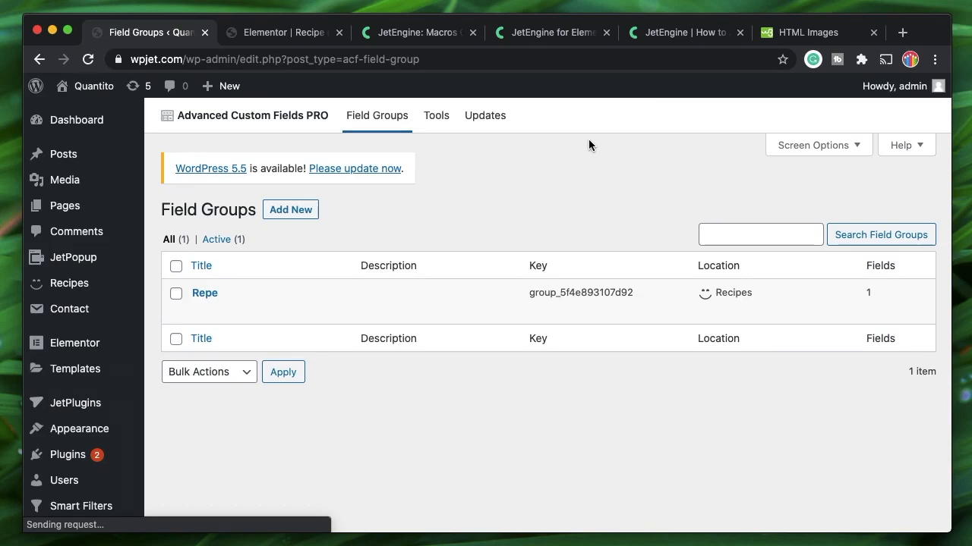
mouse_move(225, 297)
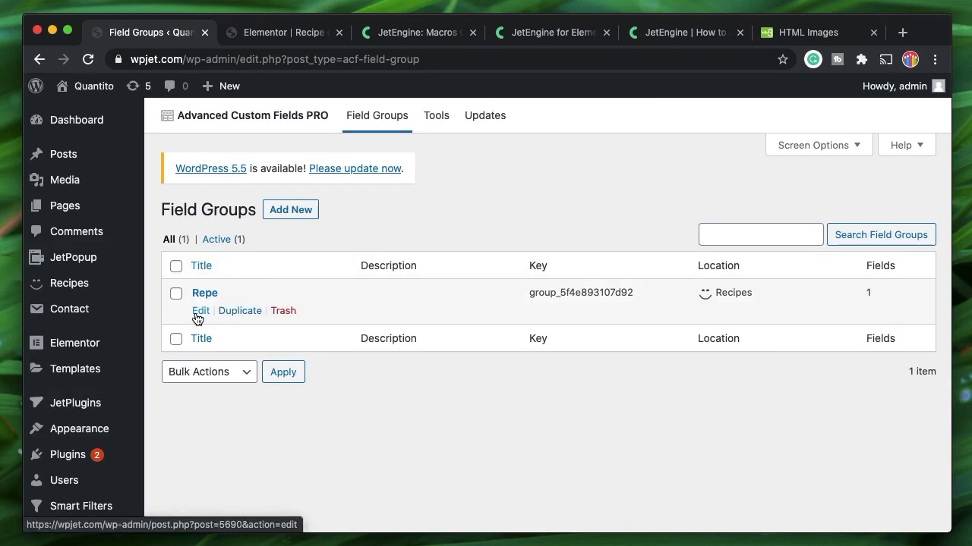
click(515, 260)
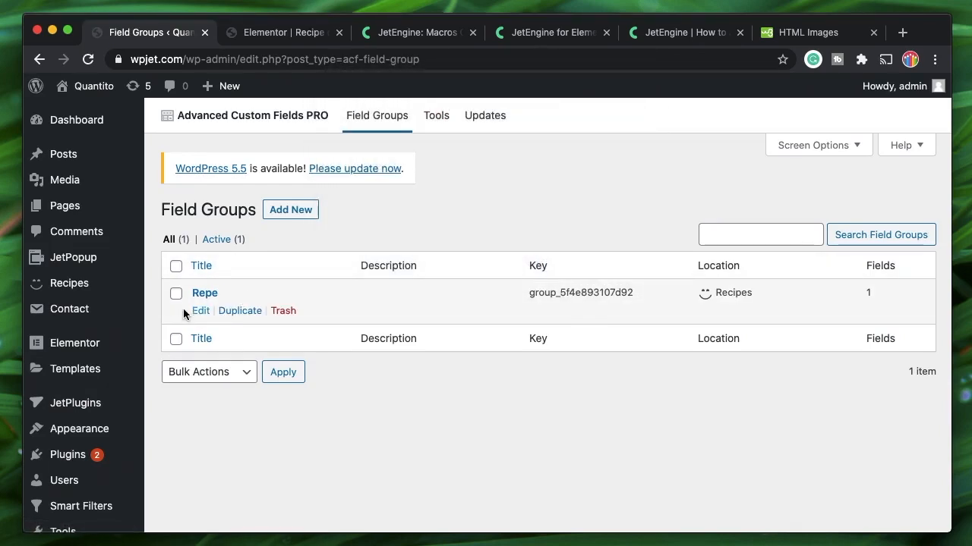
Open the Repe field group and review the Repeater's sub-fields Name, Mail and Pic
click(199, 312)
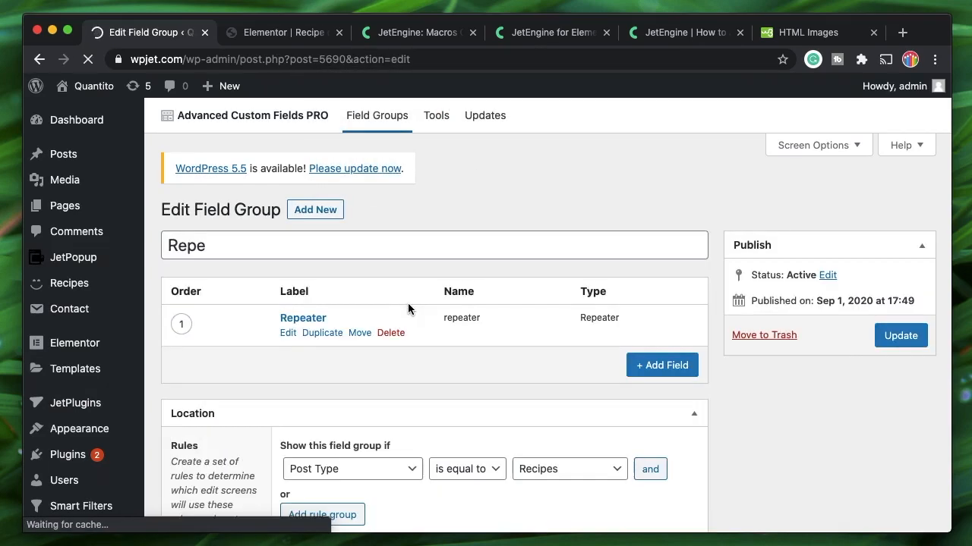
scroll(408, 309, down, 5)
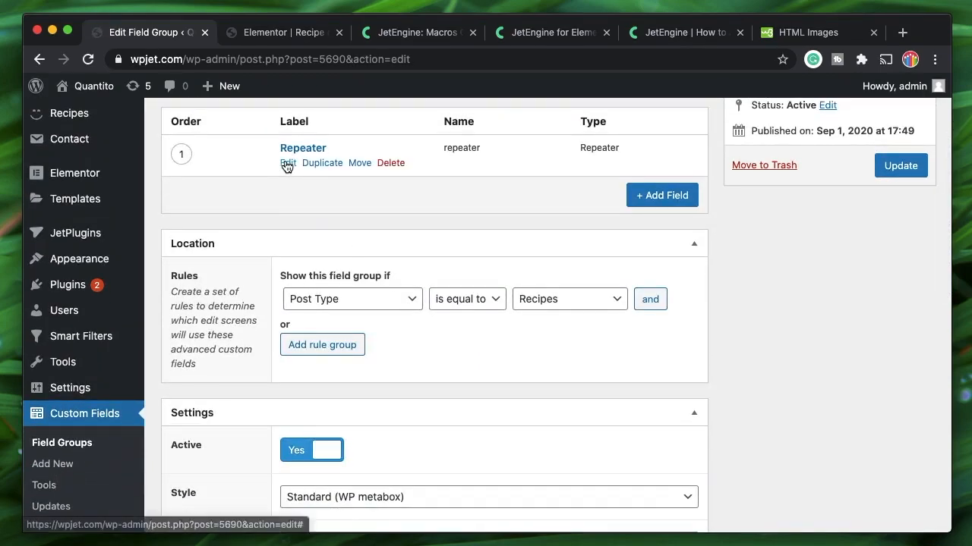
click(288, 189)
scroll(321, 299, down, 10)
scroll(323, 299, up, 3)
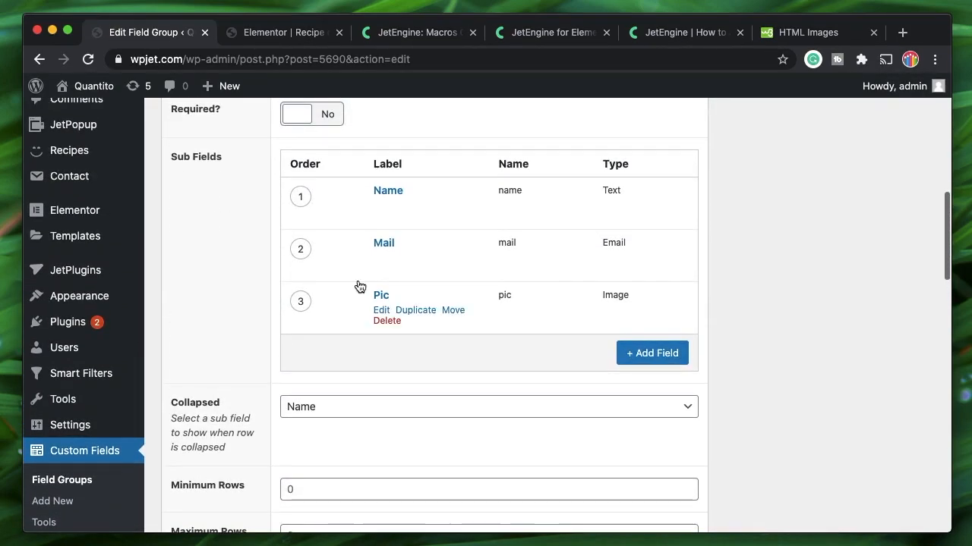
click(258, 36)
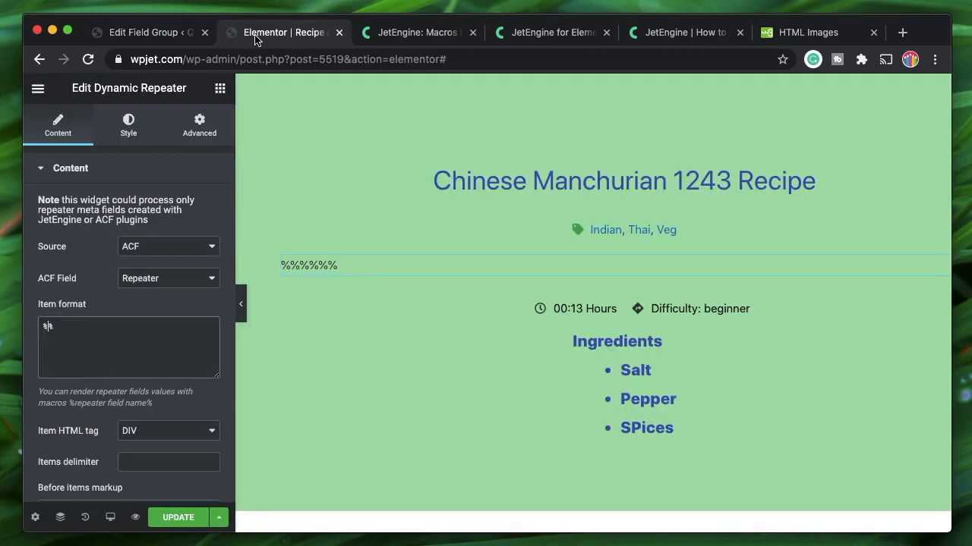
Make the item format %name% and enter <table> as the Before items markup
text(name)
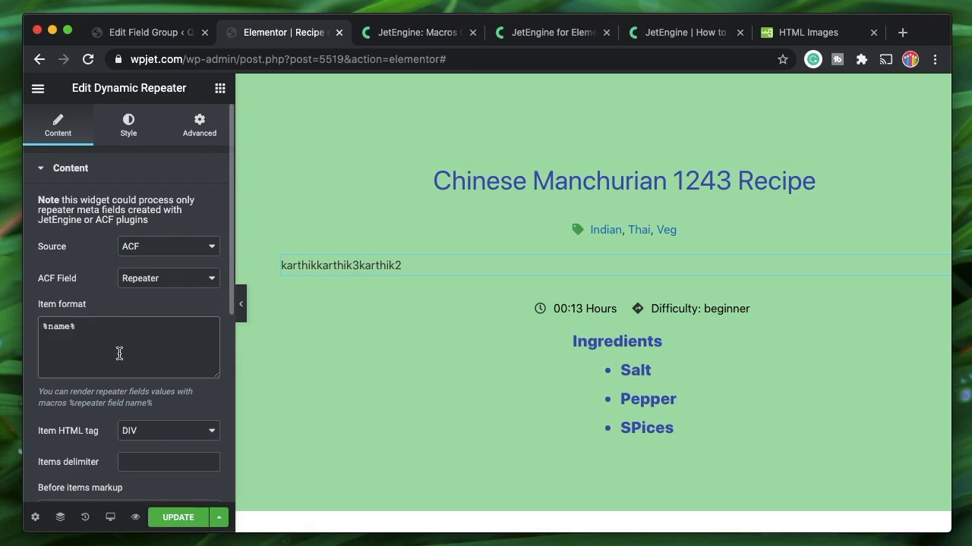
scroll(120, 353, down, 3)
click(95, 366)
text(<>)
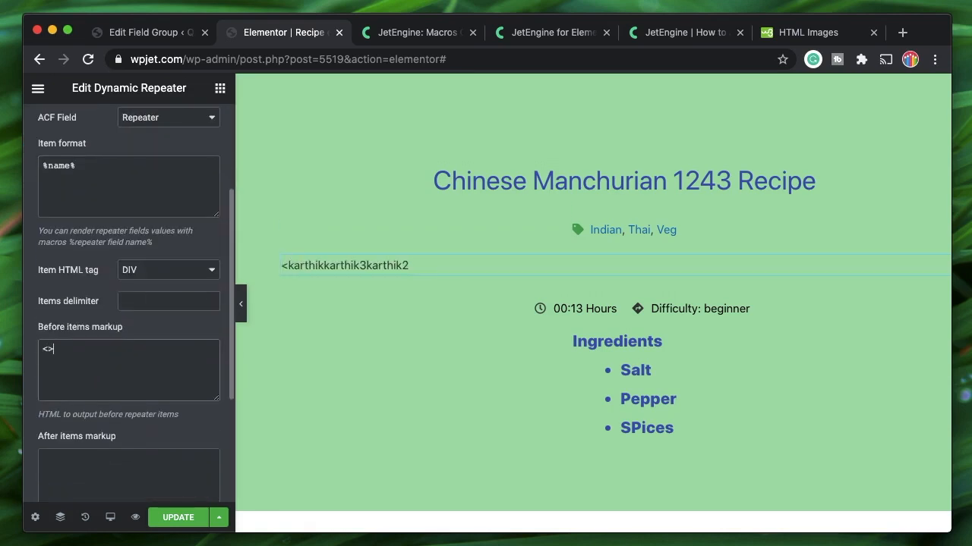
key(Left)
text(table)
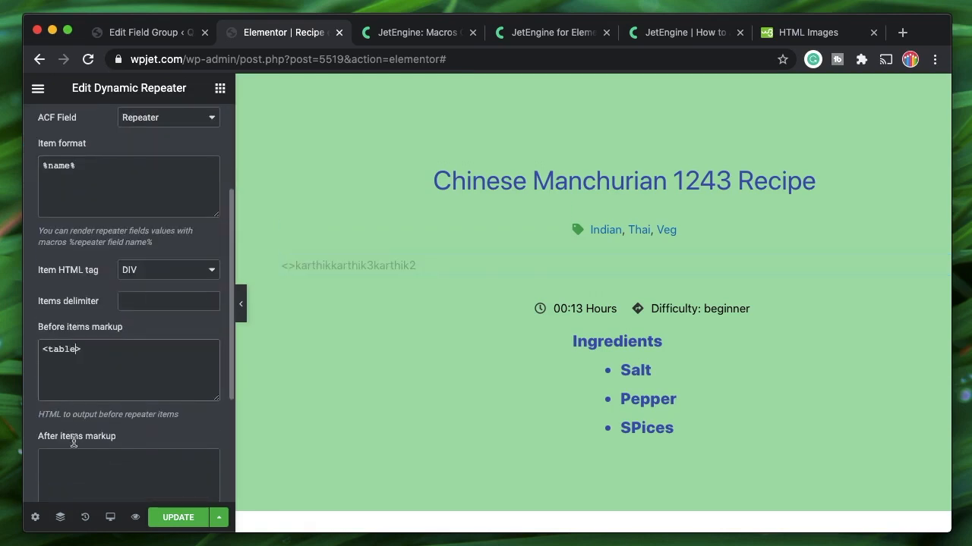
Add the <tr> row markup and select name in the %name% macro
click(82, 466)
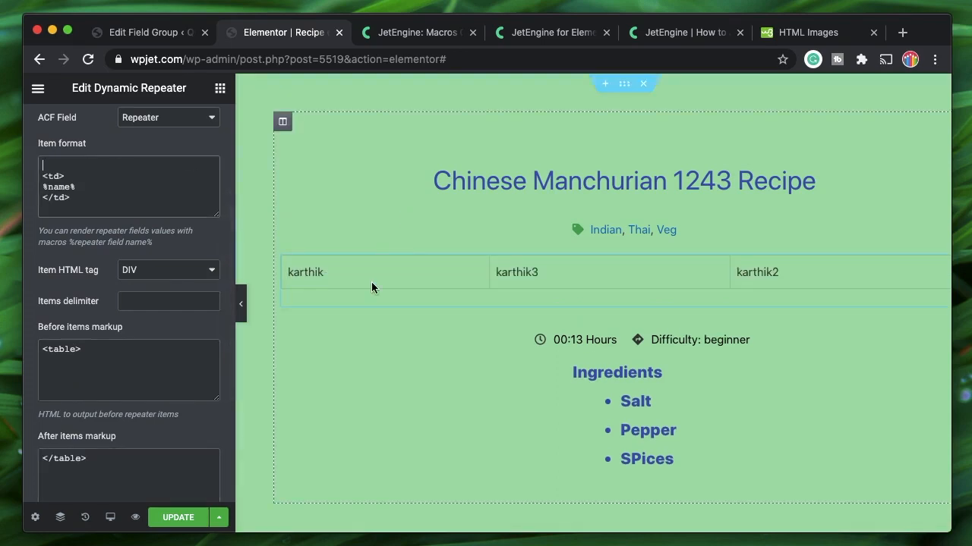
text(<tr>)
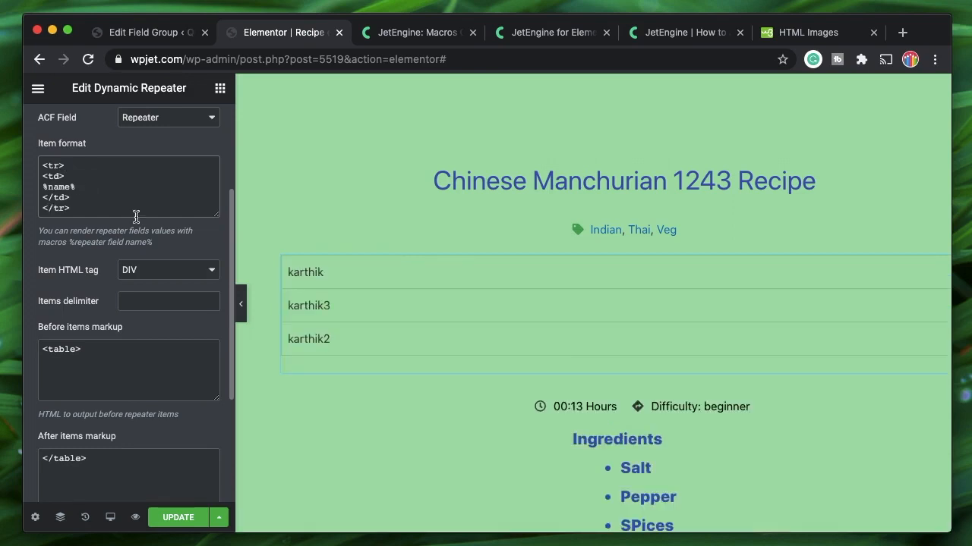
double_click(61, 186)
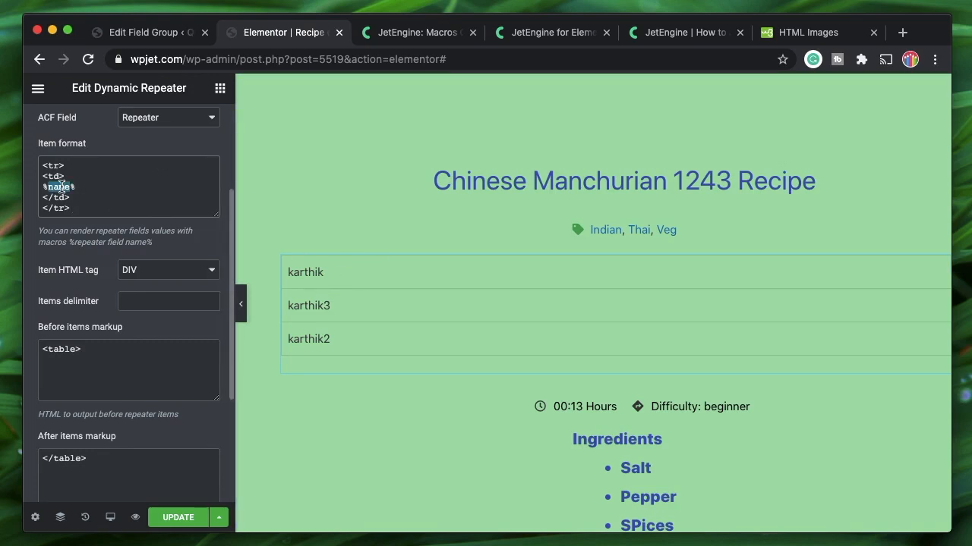
click(422, 33)
Copy the %media1|img_url_by_id% macro from the JetEngine macros guide
click(248, 32)
click(162, 32)
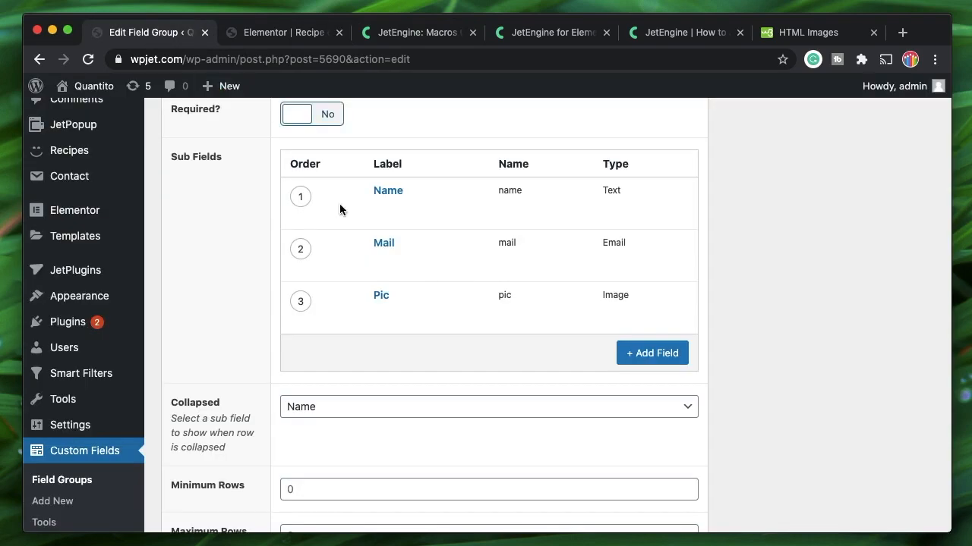
click(530, 33)
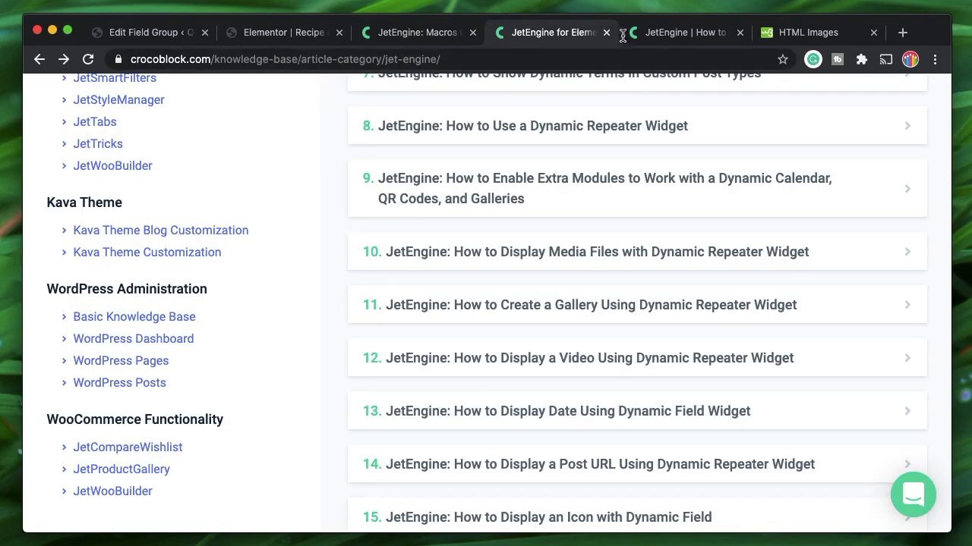
click(425, 32)
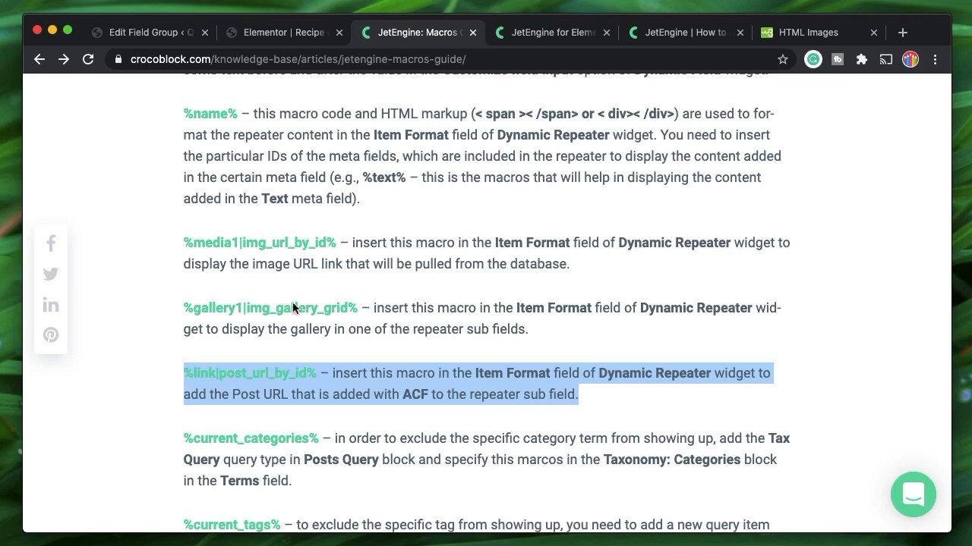
drag(336, 243, 181, 240)
key(super+c)
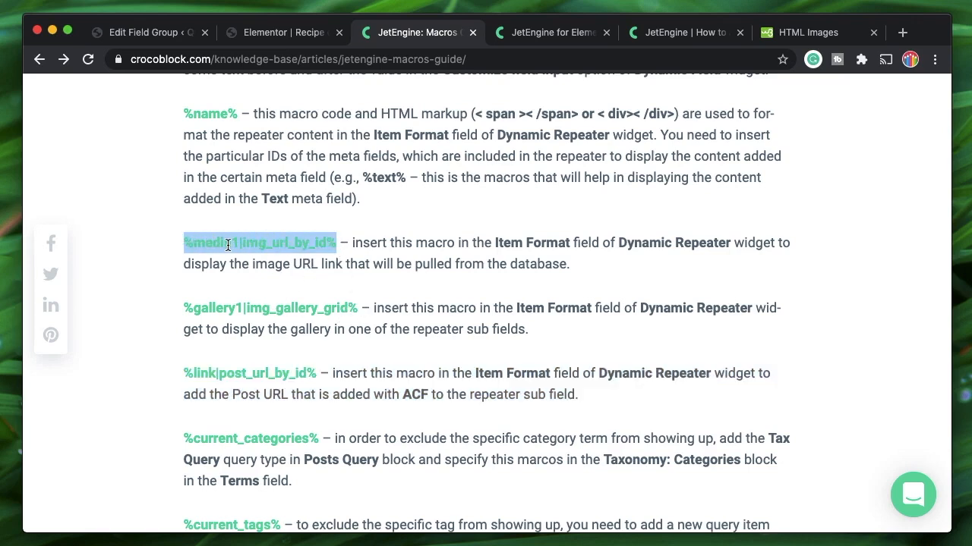
click(275, 38)
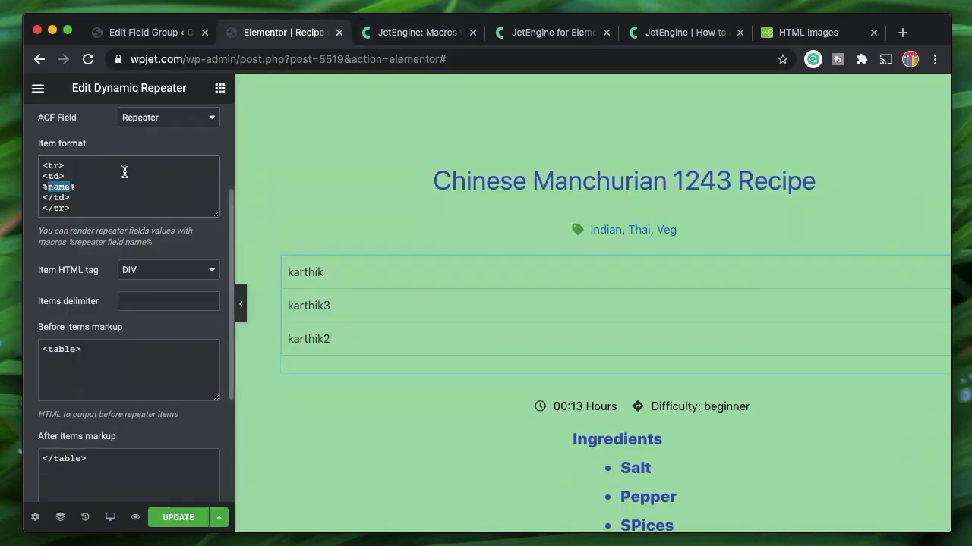
Replace the item format with the pasted macro, renamed to %pic|img_url_by_id%
click(44, 167)
key(super+a)
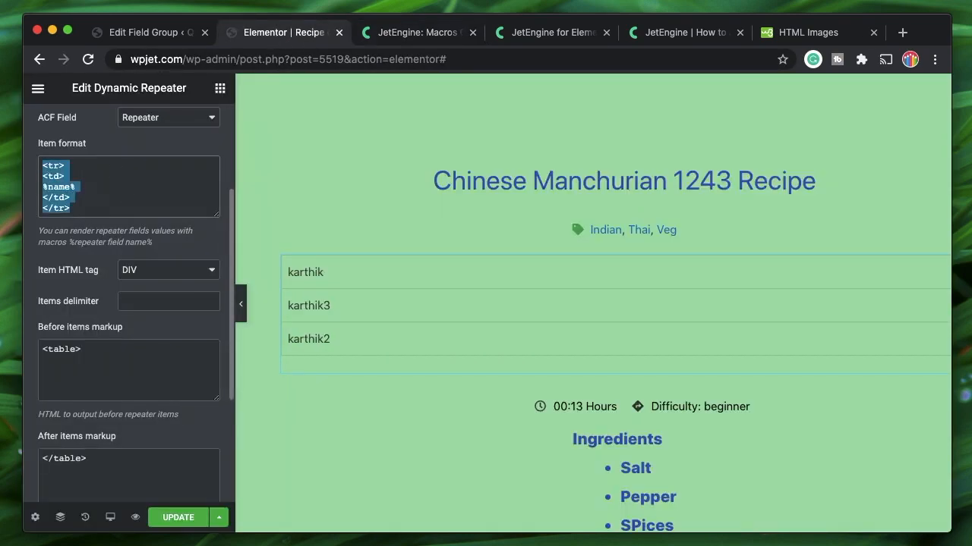
key(BackSpace)
key(super+v)
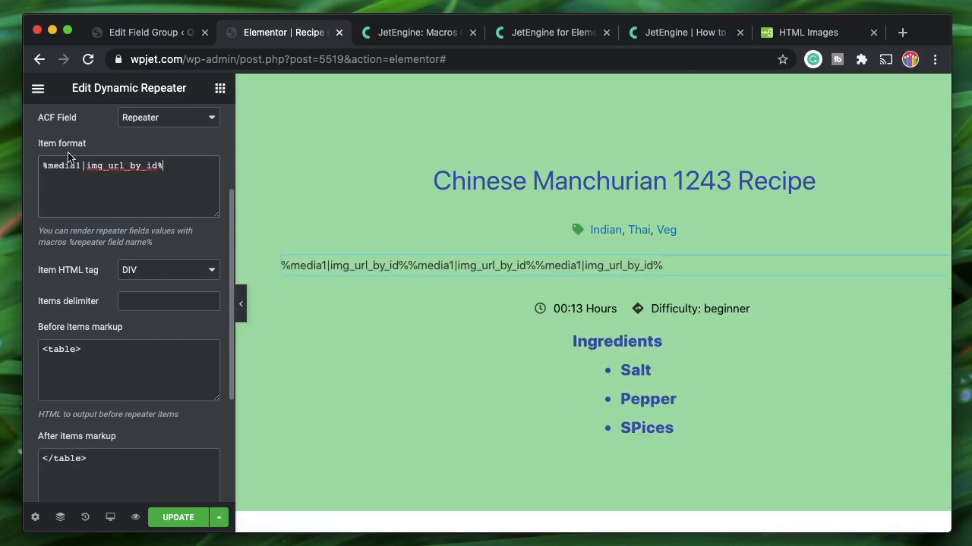
double_click(68, 165)
click(149, 32)
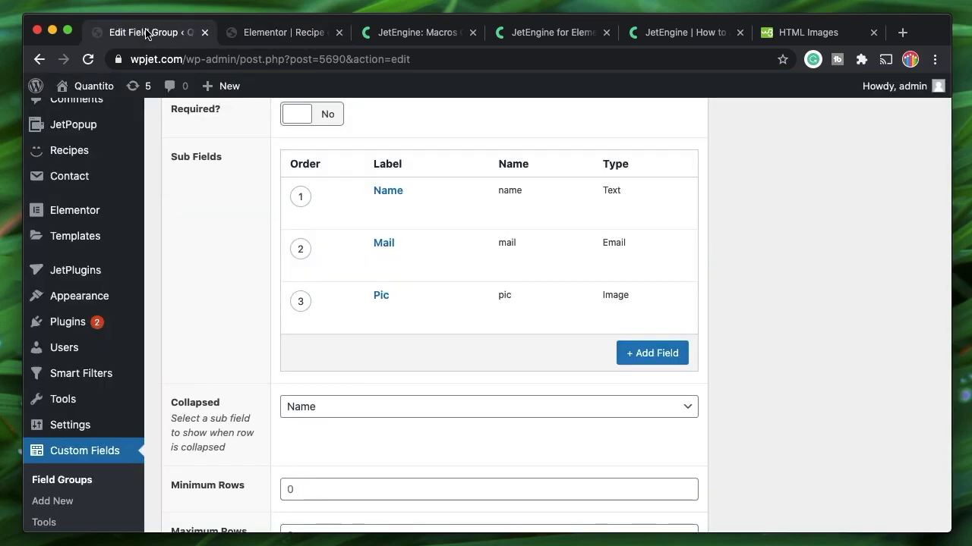
click(250, 32)
text(pic|img_url_by_id%)
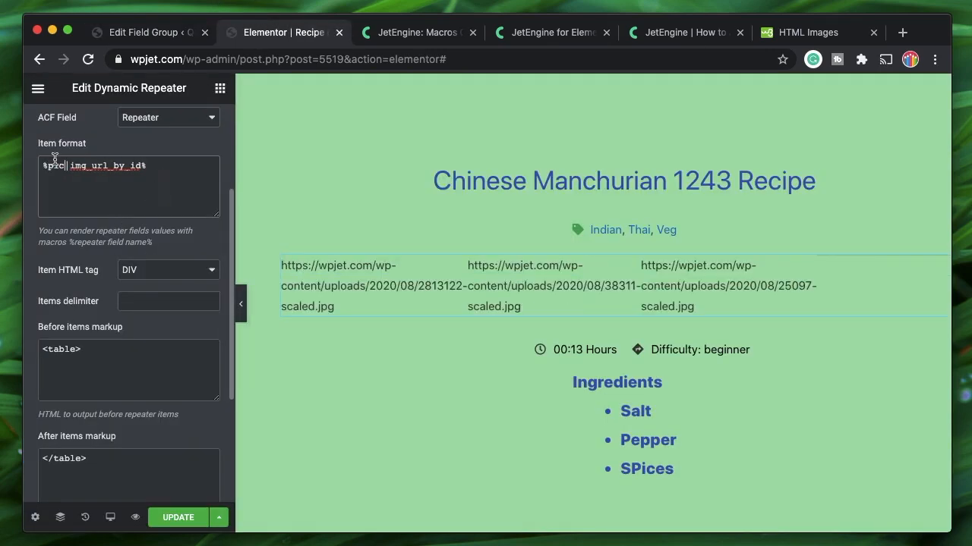
Add an <img src=> line above the pic macro and cut the macro
key(Return)
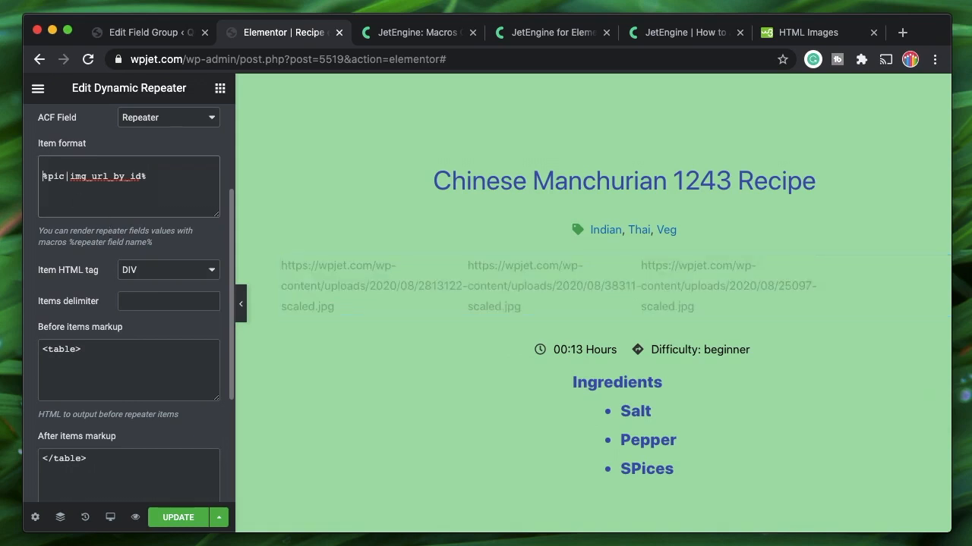
key(Return)
key(Up)
text(<img >)
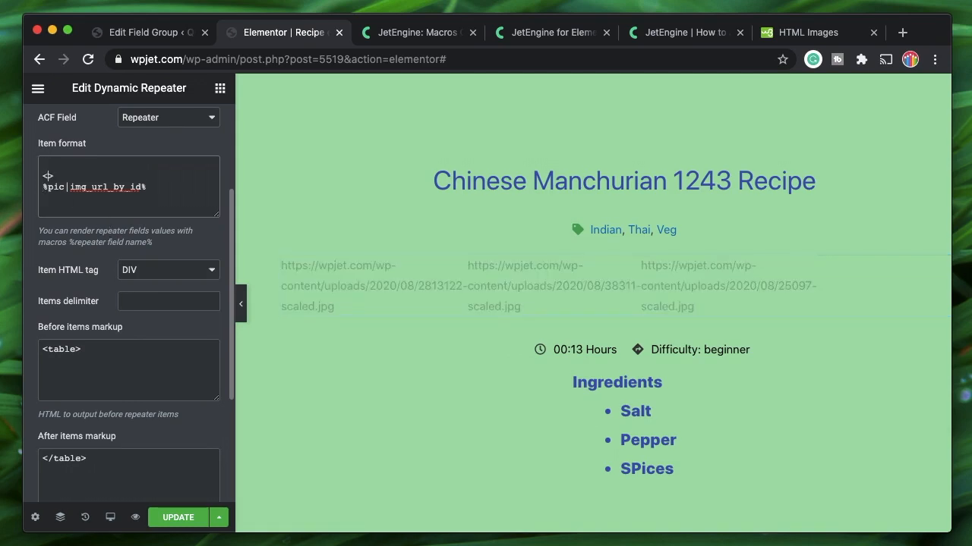
text(src=)
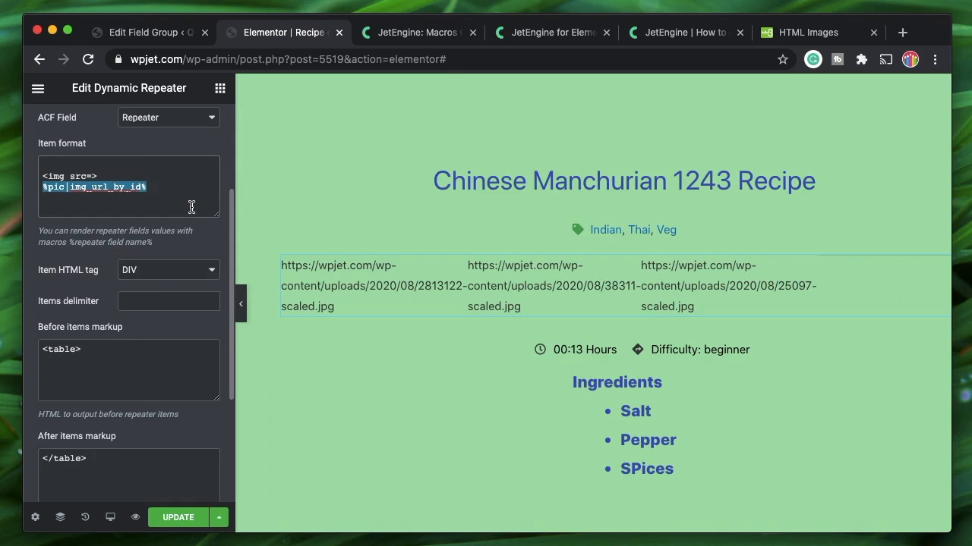
key(ctrl+x)
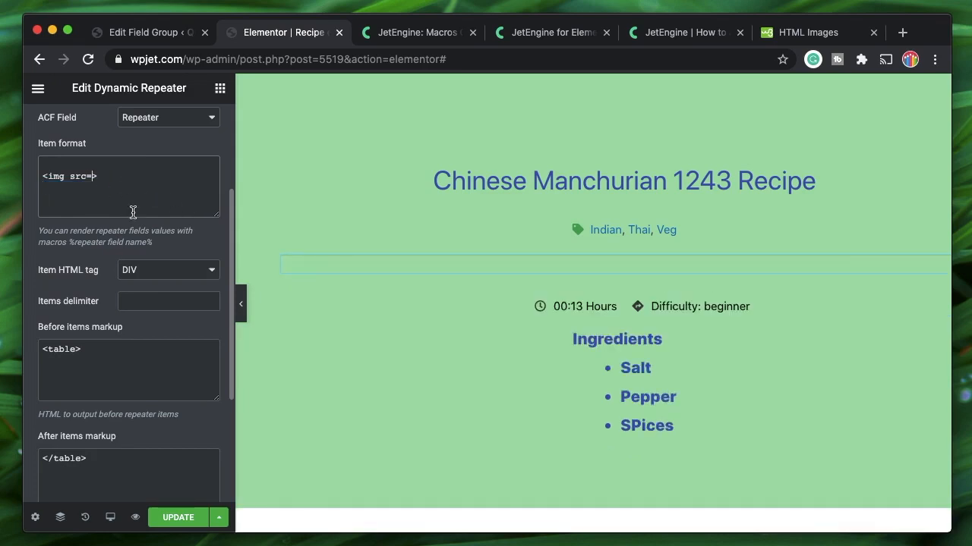
Paste %pic|img_url_by_id% after src= in the image tag, then return to the Repe field group
key(ctrl+v)
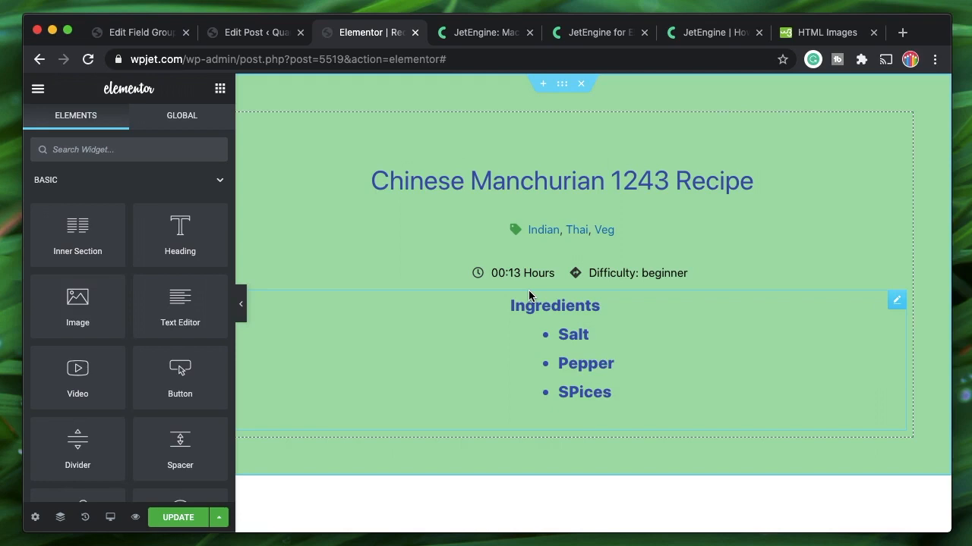
click(232, 32)
click(169, 33)
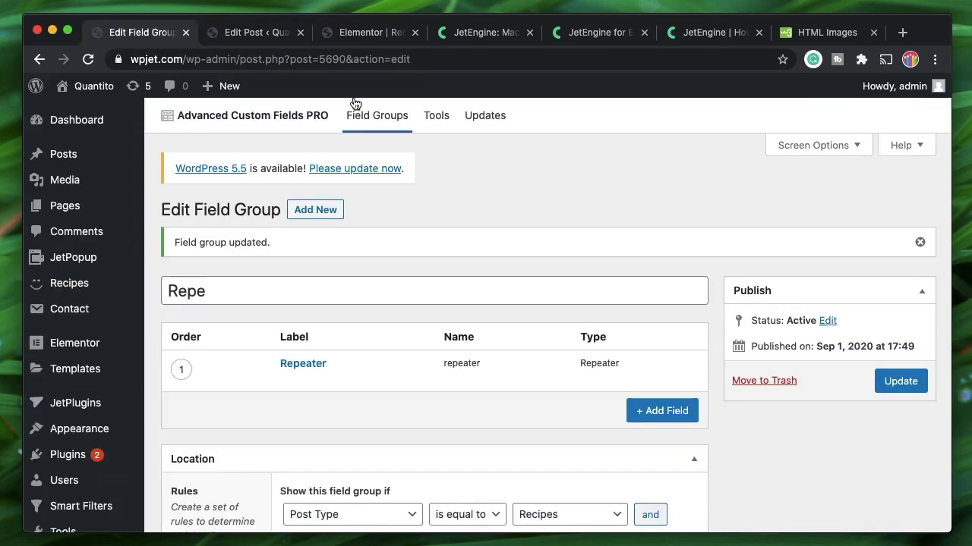